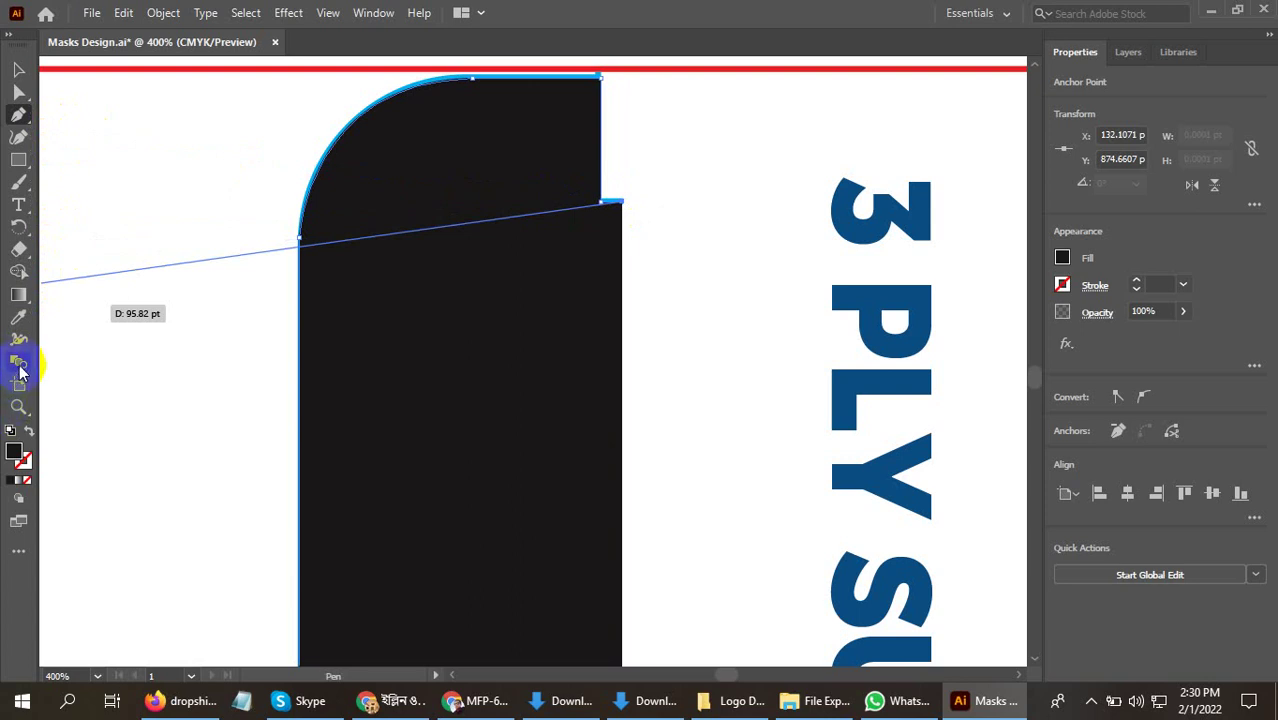
# Swap the fill and stroke of the traced end-tab outline and set its stroke weight to 2 pt
pyautogui.click(31, 431)
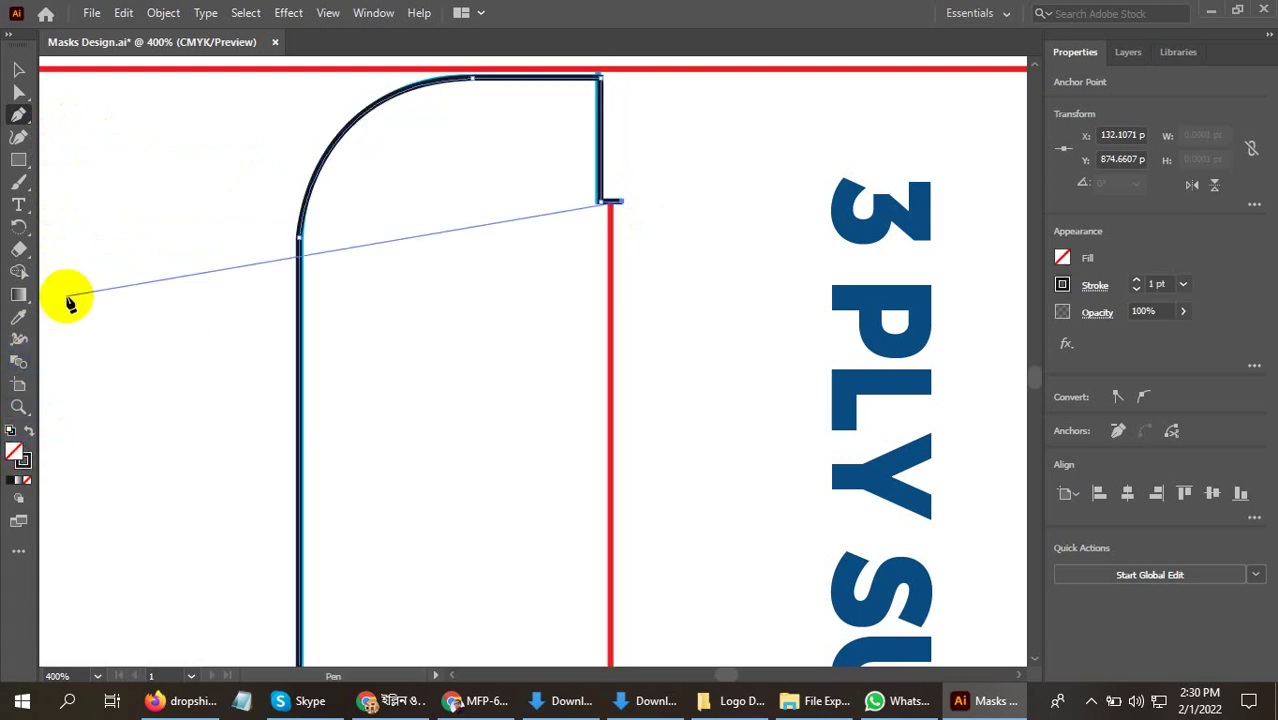
pyautogui.click(18, 69)
pyautogui.click(1143, 310)
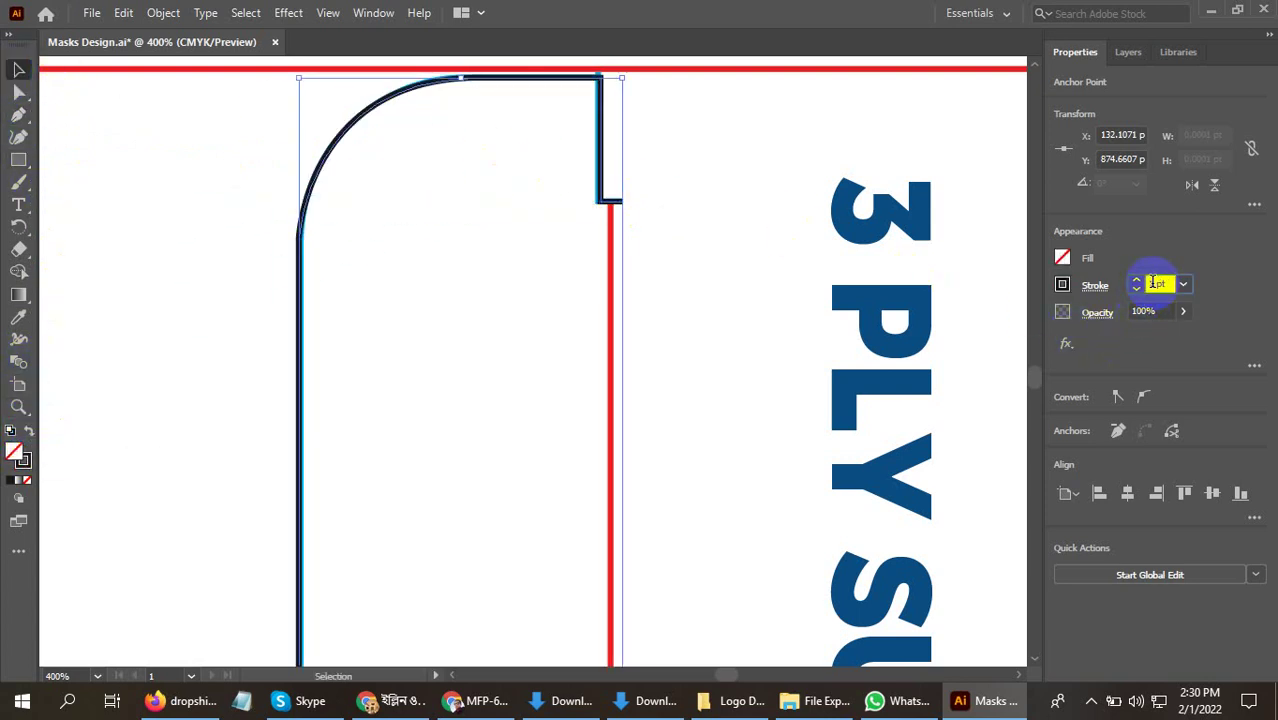
pyautogui.write('2')
pyautogui.press('Return')
pyautogui.click(367, 362)
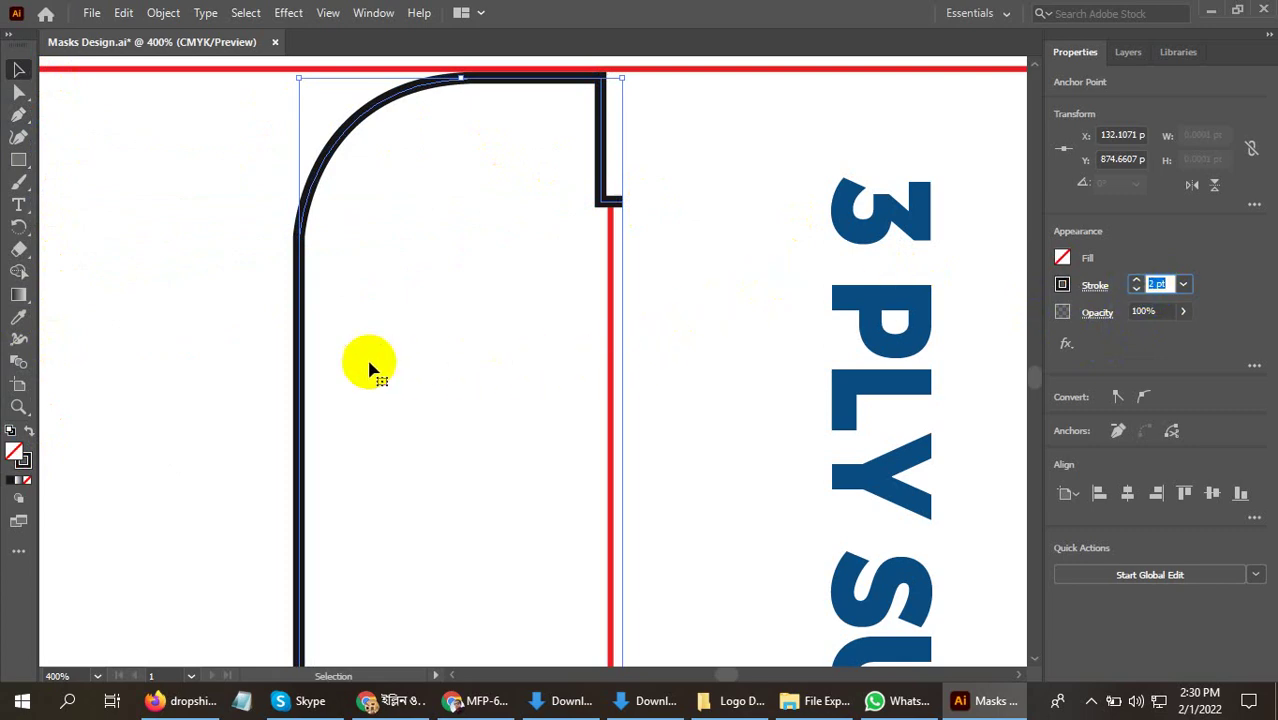
# Start a Pen path at the glue flap below the front panel, tracing its short top edge and slanted end beside the 70 mm panel
pyautogui.scroll(-3, 367, 387)
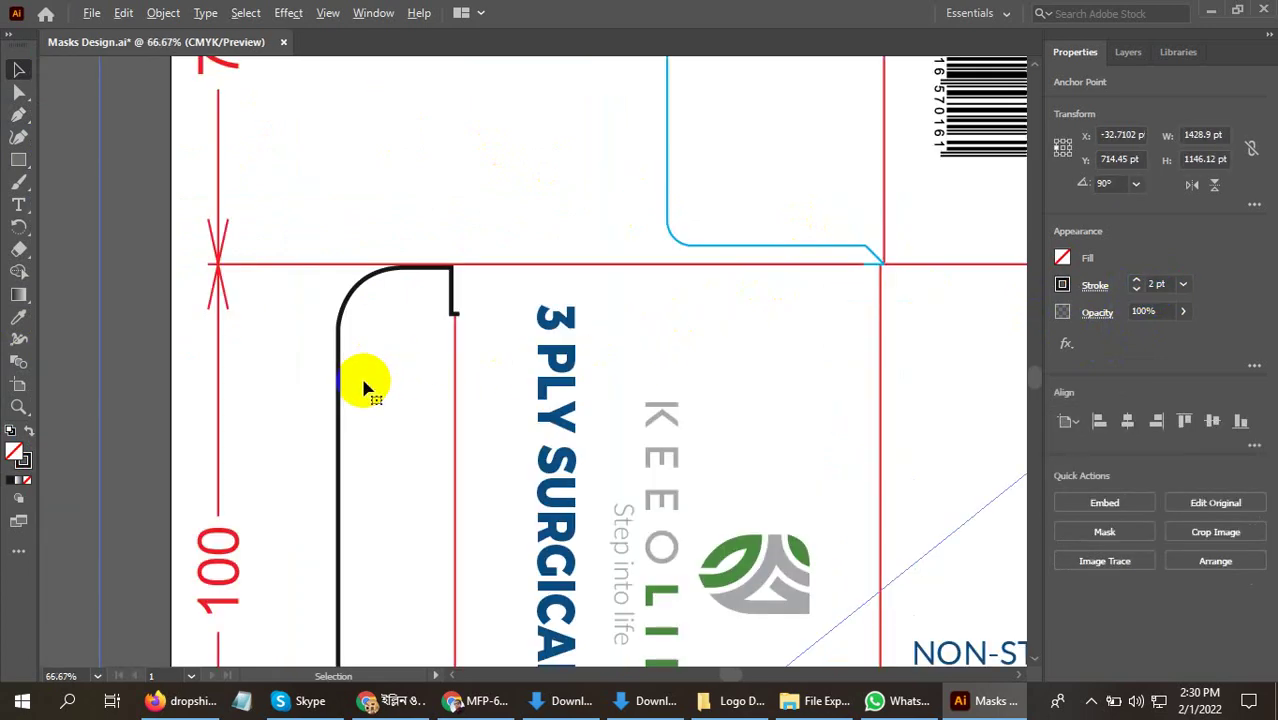
pyautogui.scroll(-2, 364, 388)
pyautogui.scroll(3, 622, 645)
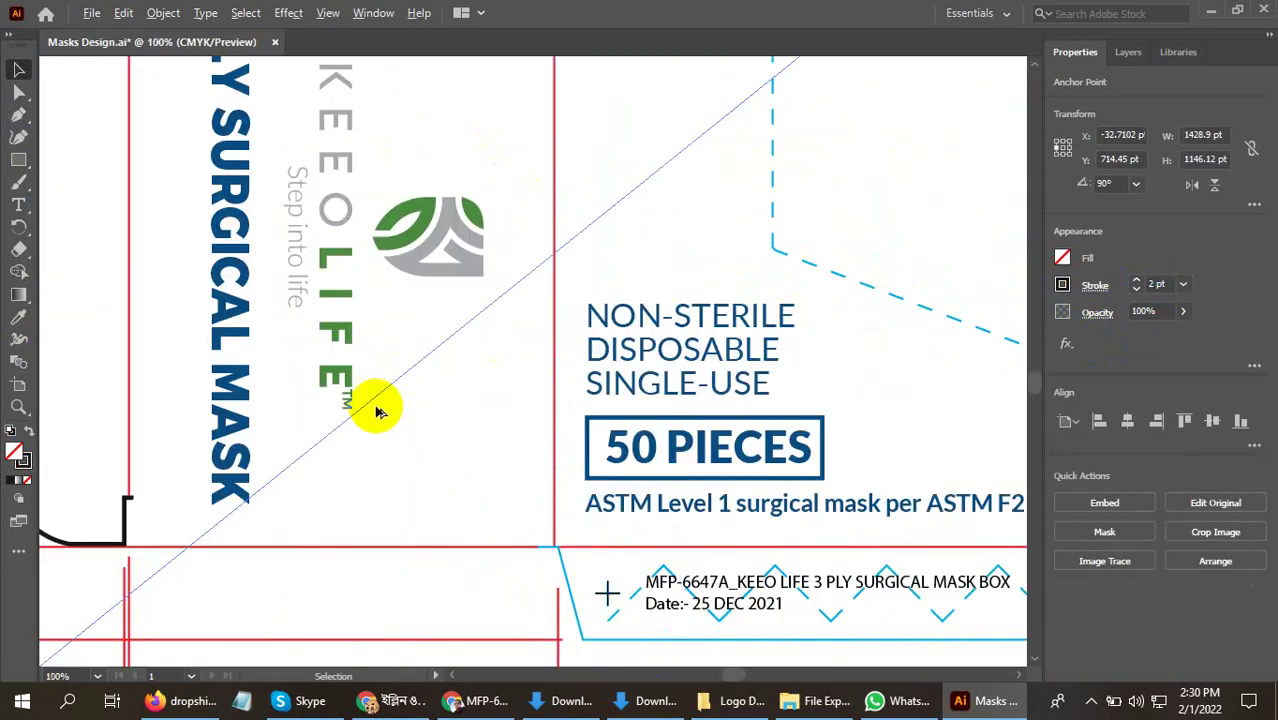
pyautogui.scroll(-1, 257, 571)
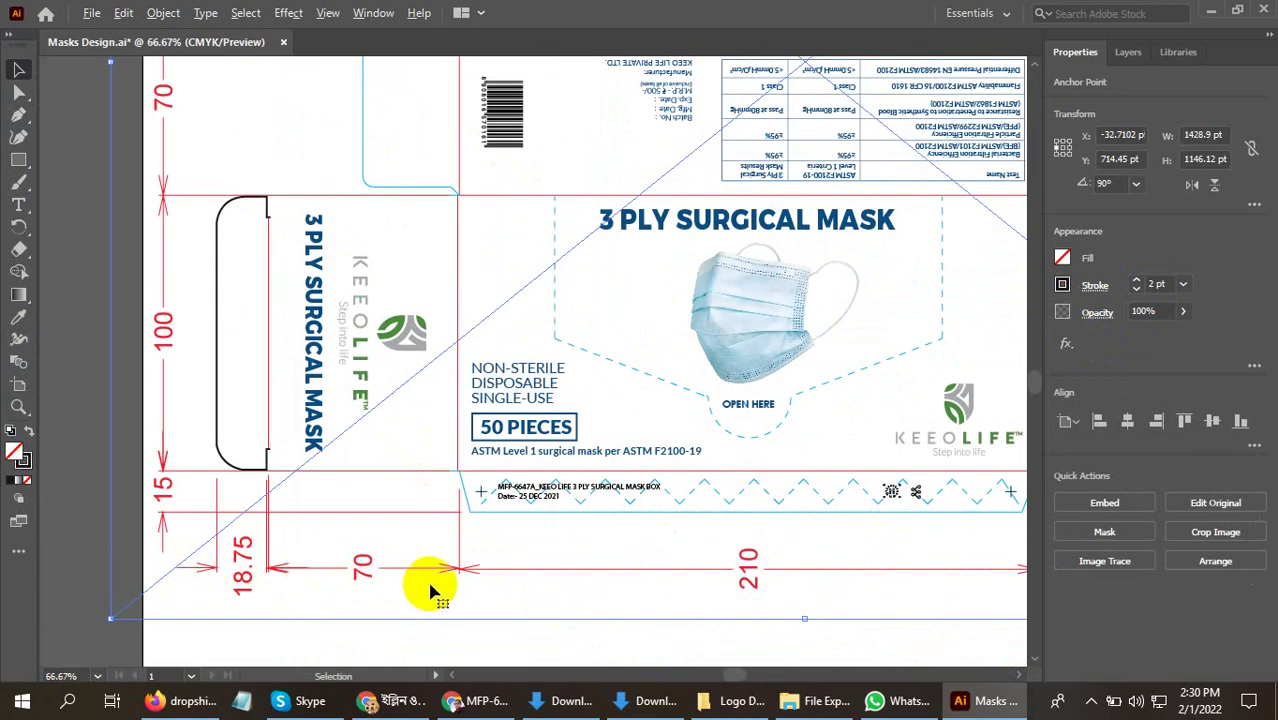
pyautogui.scroll(1, 430, 590)
pyautogui.click(17, 116)
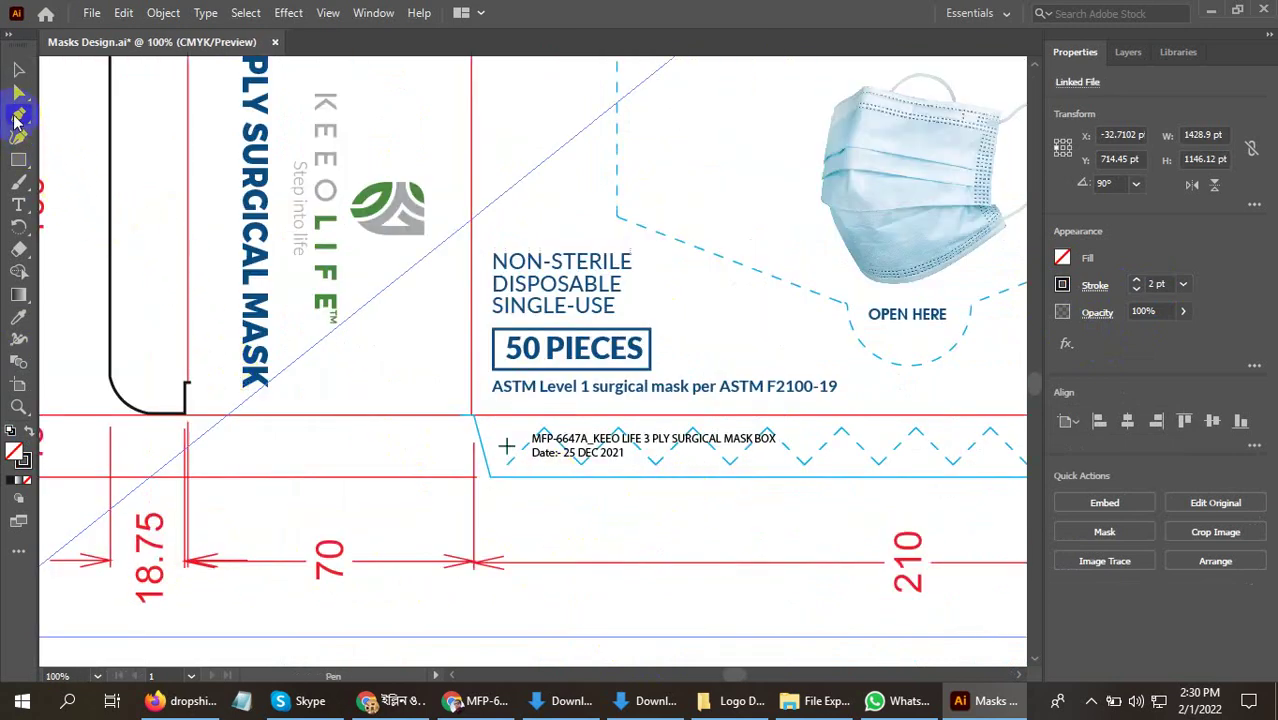
pyautogui.scroll(2, 499, 434)
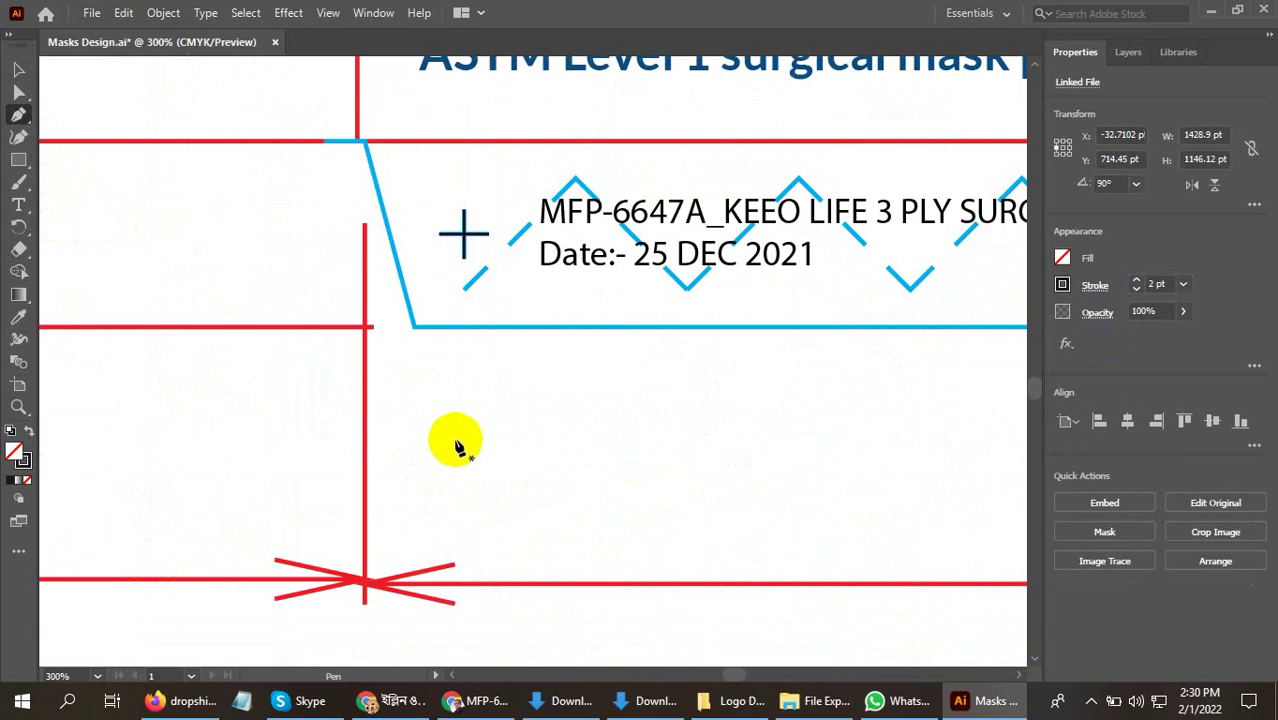
pyautogui.click(325, 145)
pyautogui.click(365, 142)
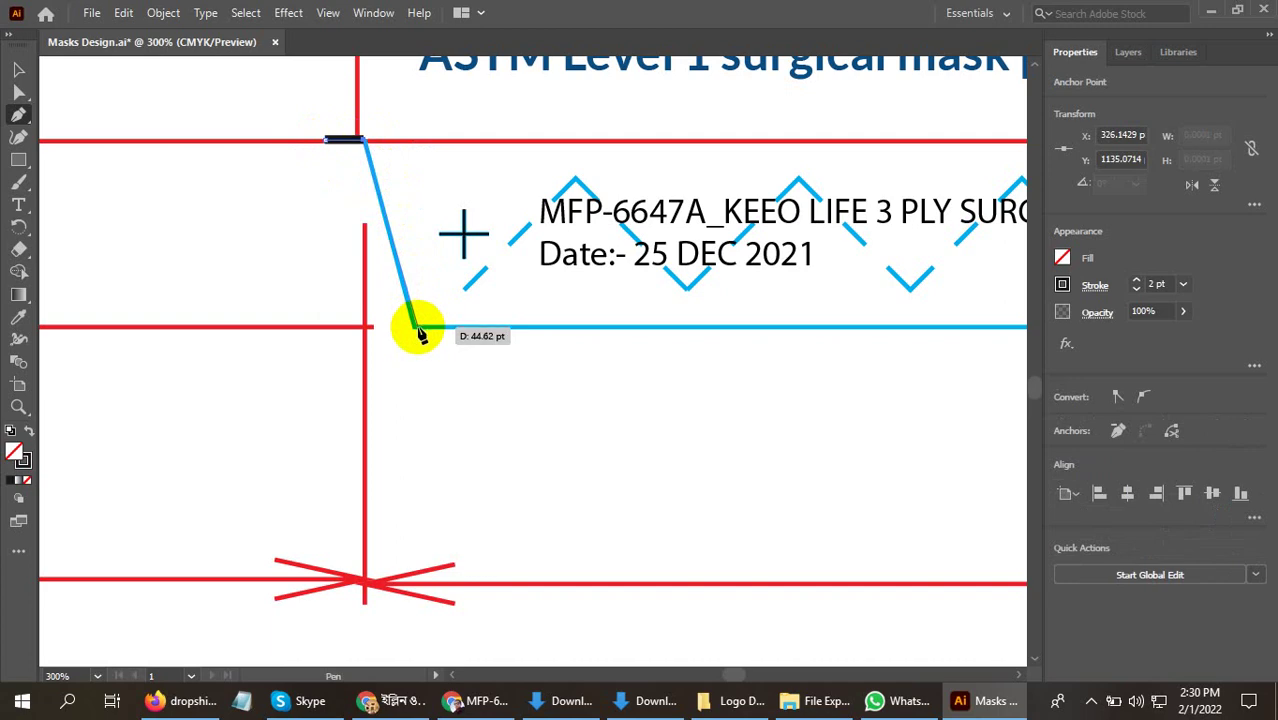
pyautogui.click(415, 328)
# Continue the path along the glue flap's long bottom edge and up its other slanted end to the crease corner
pyautogui.scroll(-2, 130, 400)
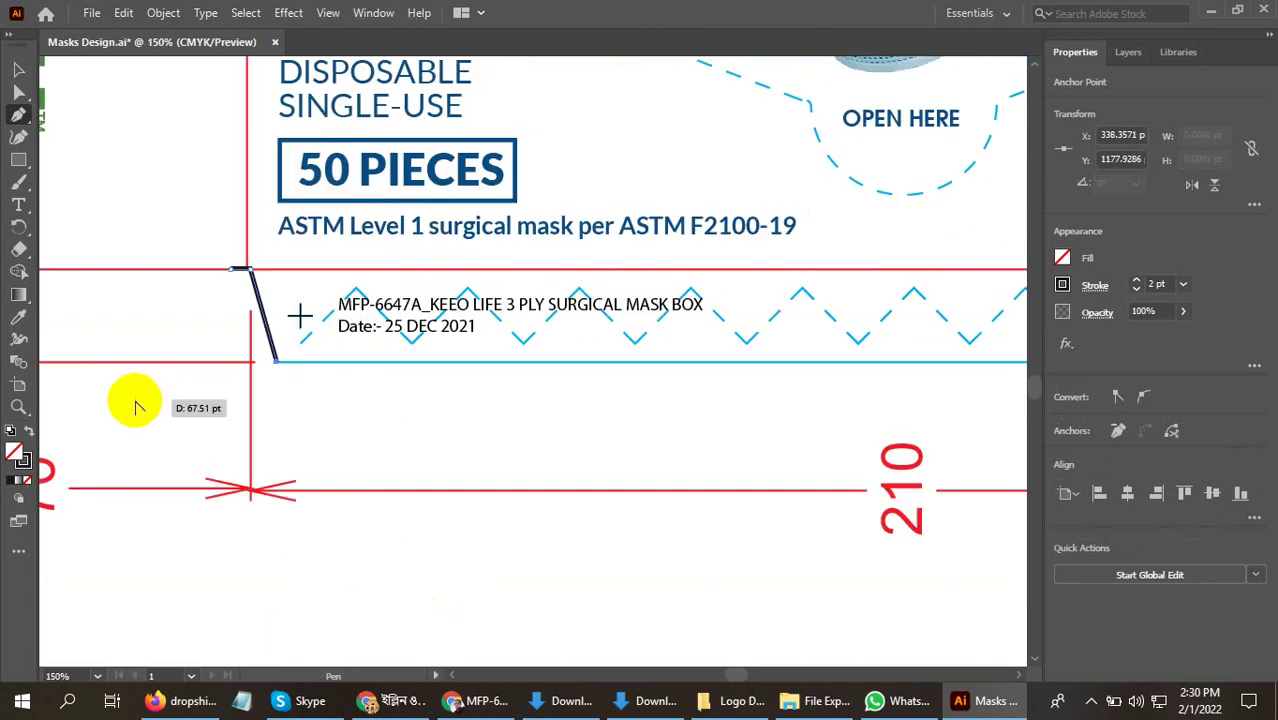
pyautogui.scroll(-4, 130, 400)
pyautogui.scroll(3, 580, 372)
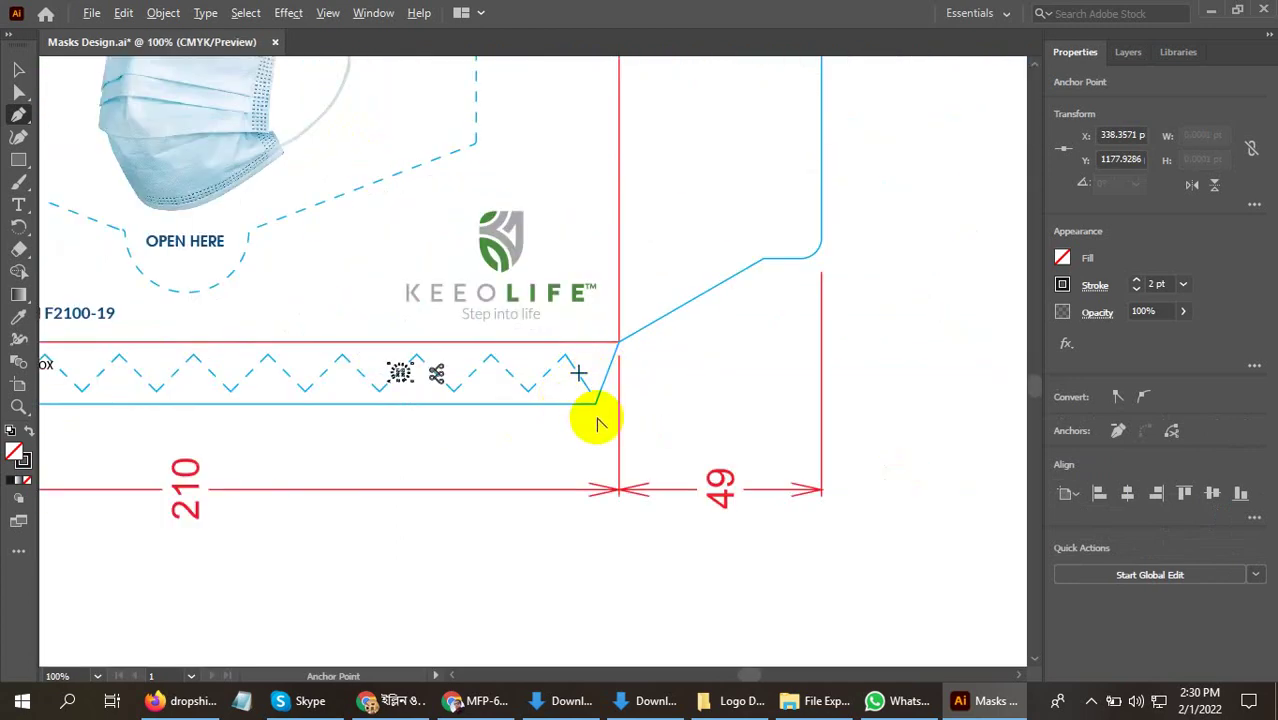
pyautogui.scroll(3, 597, 424)
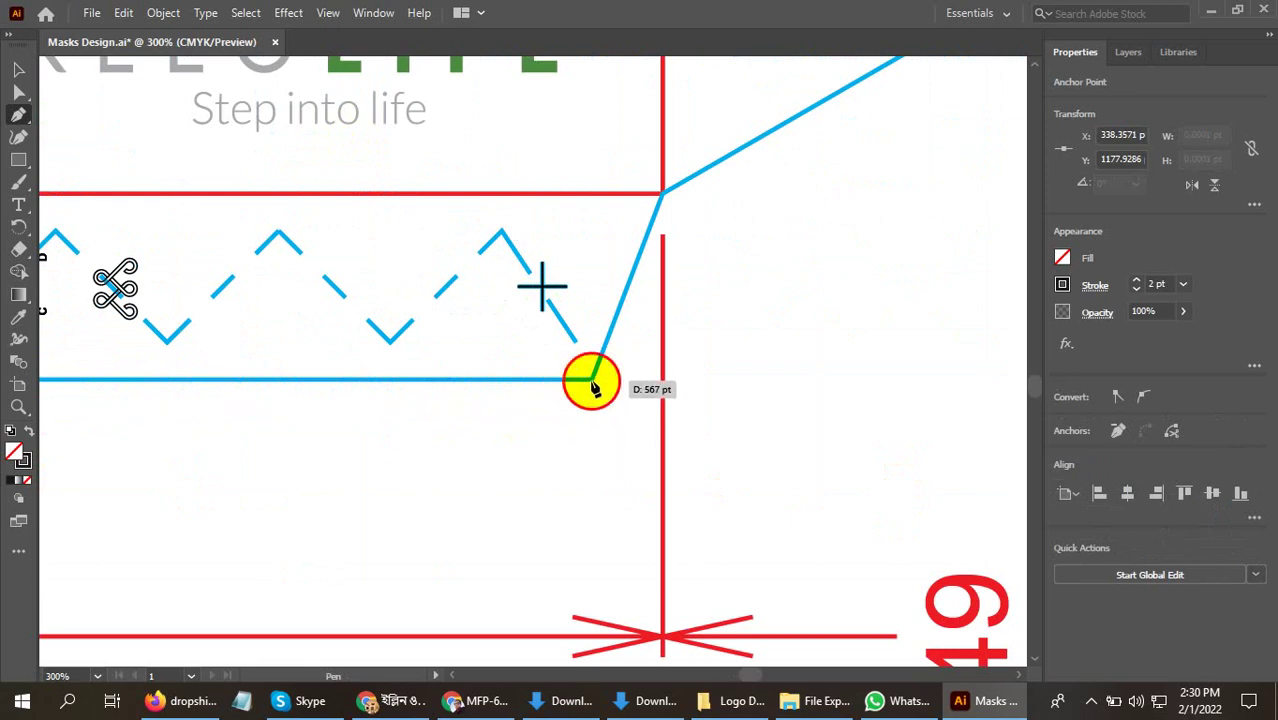
pyautogui.click(592, 382)
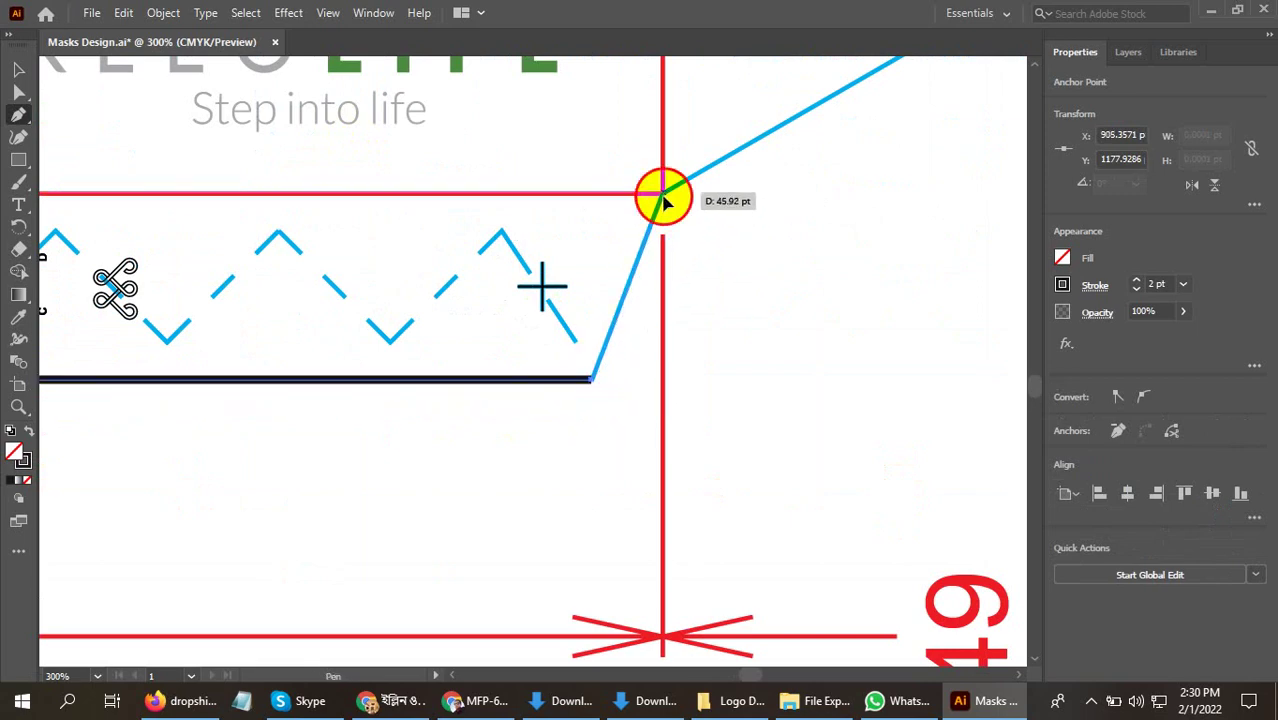
pyautogui.click(663, 200)
# Trace the lower slanted edge and short horizontal edge of the front panel's 49 mm side flap
pyautogui.scroll(-2, 402, 570)
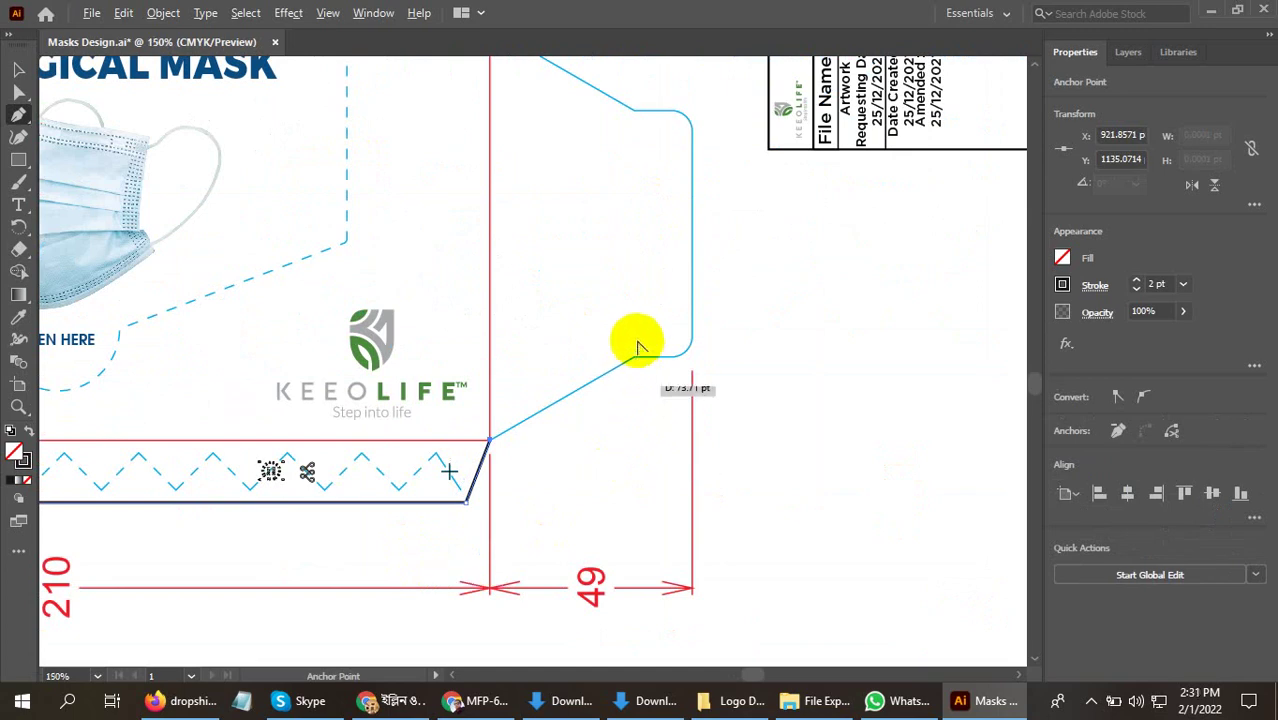
pyautogui.scroll(3, 634, 360)
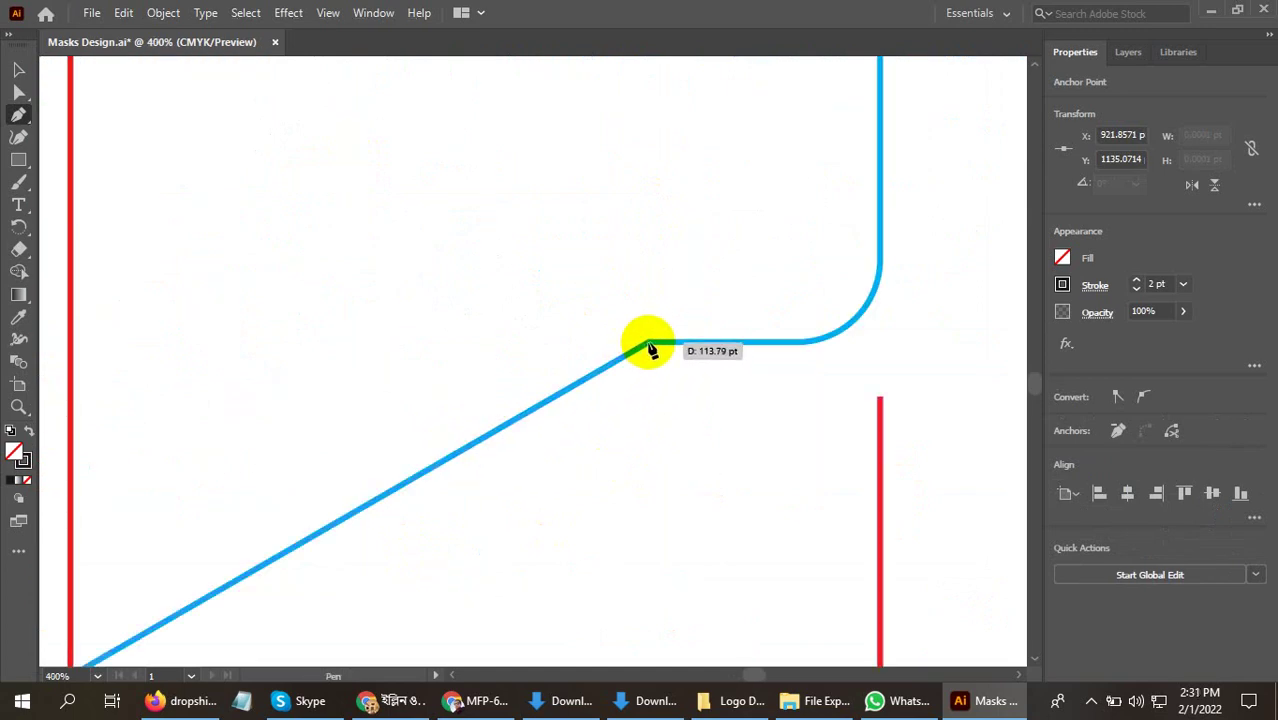
pyautogui.click(648, 345)
pyautogui.scroll(2, 800, 340)
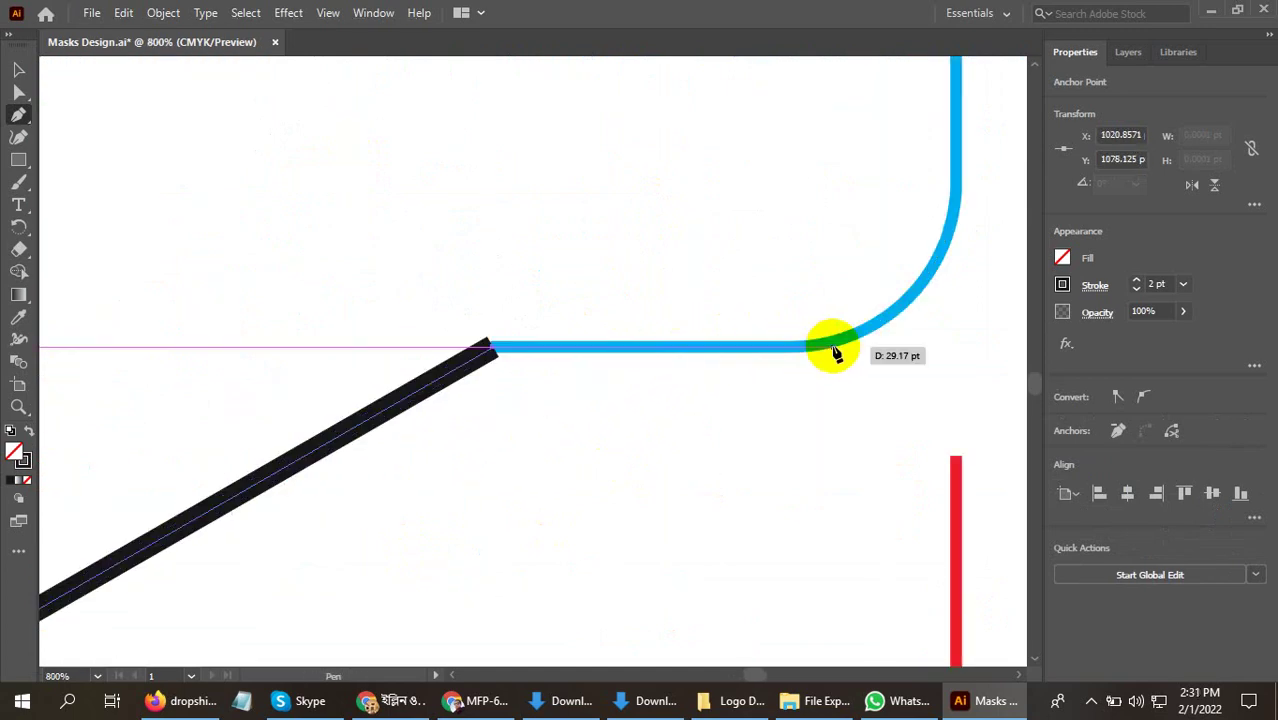
pyautogui.click(775, 348)
pyautogui.scroll(-2, 470, 452)
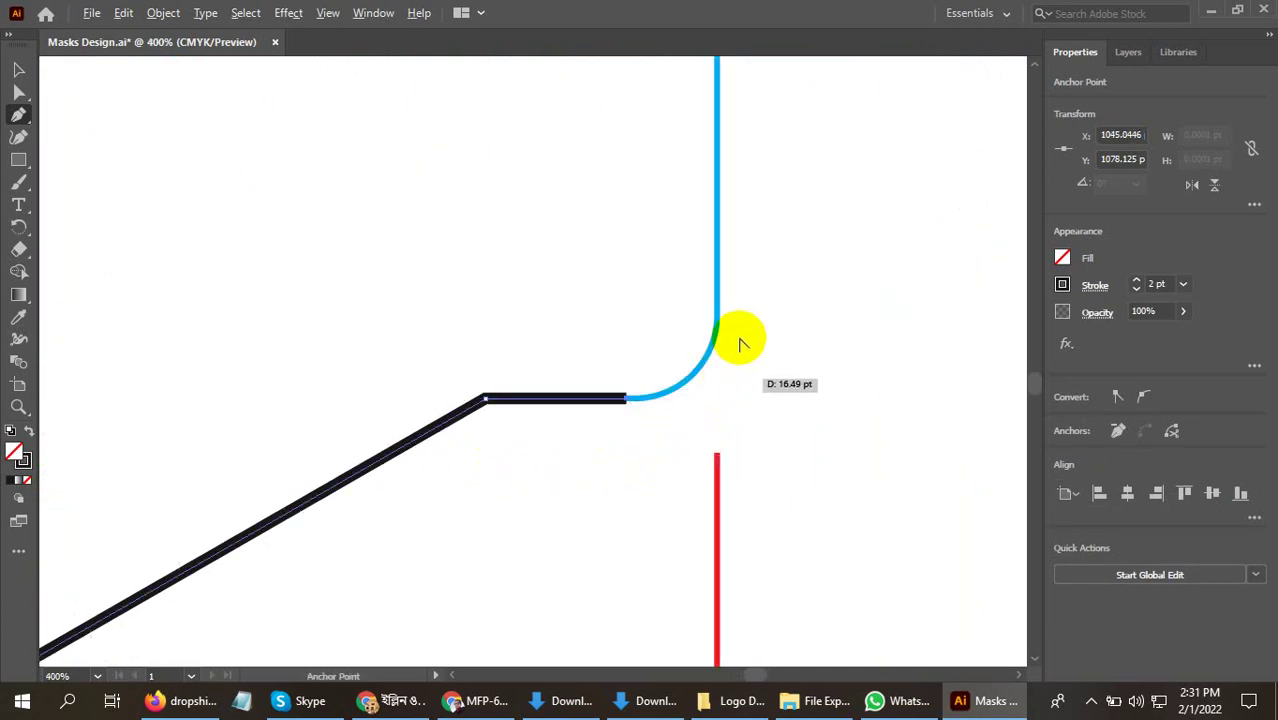
# Trace the side flap's lower rounded corner and its long vertical edge up to the upper corner
pyautogui.scroll(2, 736, 342)
pyautogui.moveTo(688, 290); pyautogui.dragTo(685, 171)
pyautogui.scroll(-6, 756, 491)
pyautogui.moveTo(748, 247); pyautogui.dragTo(737, 350)
# Curve the path around the side flap's upper rounded corner and continue along its short horizontal edge
pyautogui.scroll(2, 747, 266)
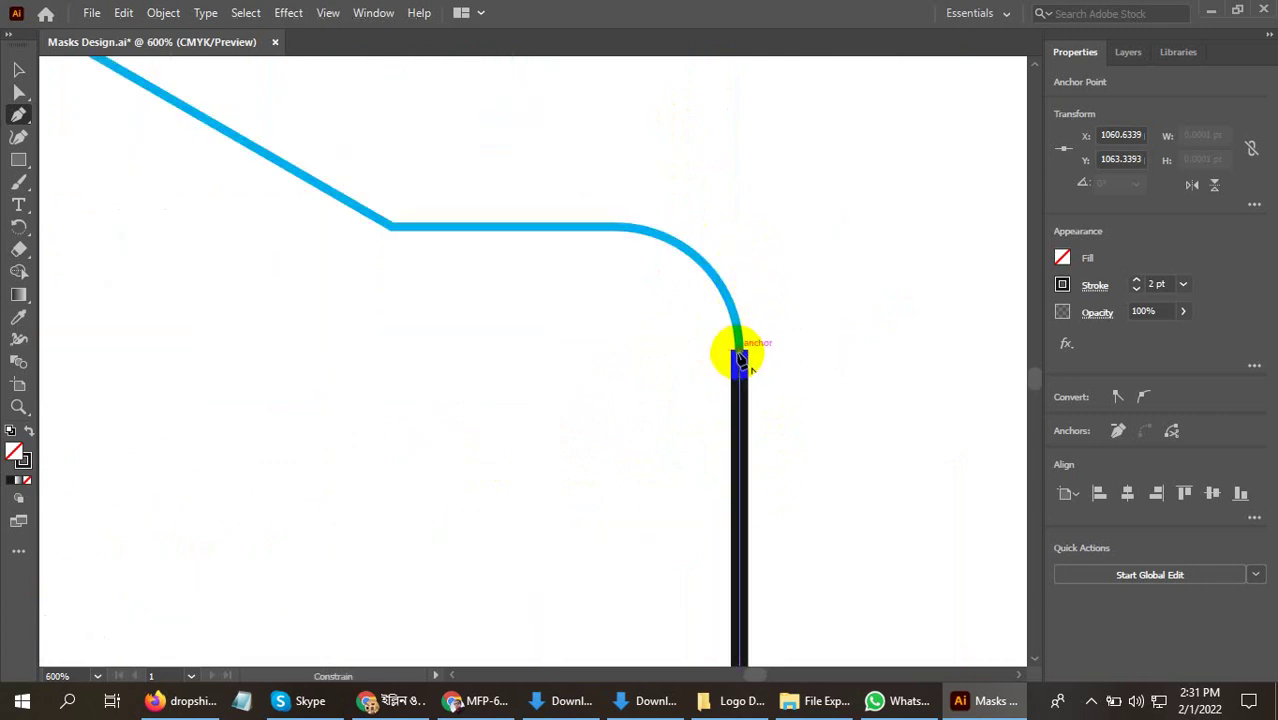
pyautogui.moveTo(623, 233); pyautogui.dragTo(512, 217)
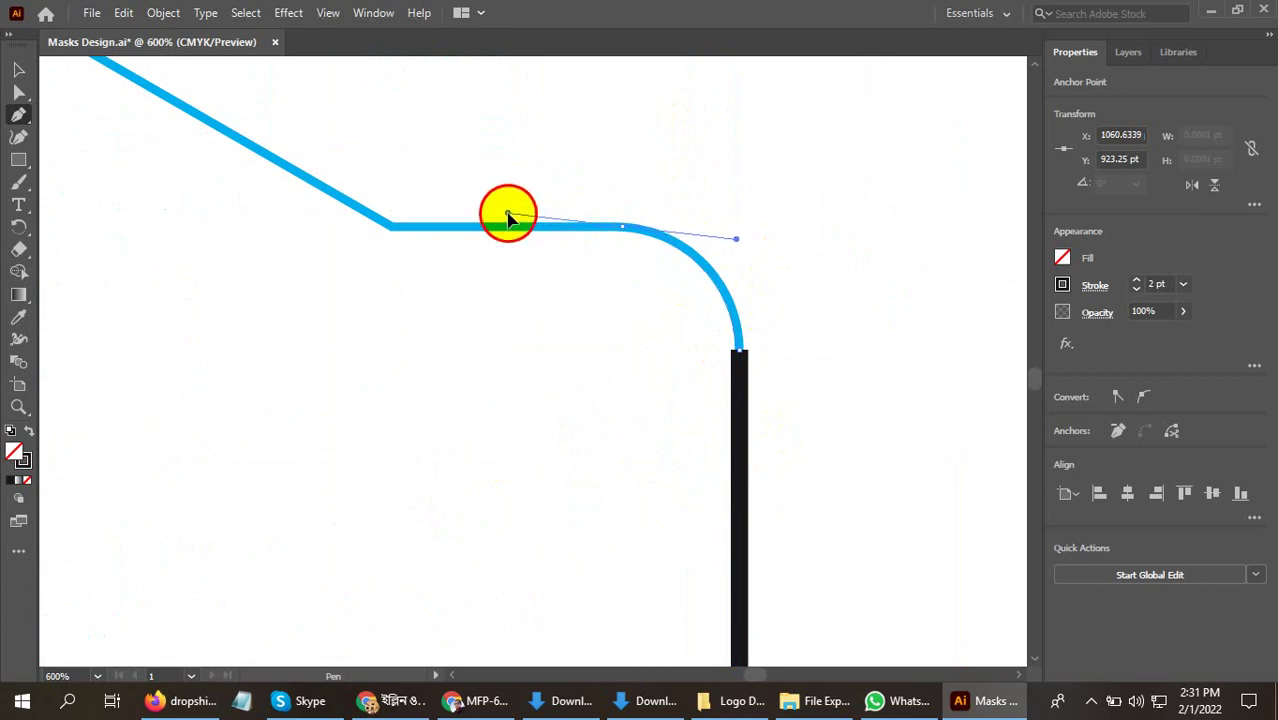
pyautogui.moveTo(502, 232); pyautogui.dragTo(504, 228)
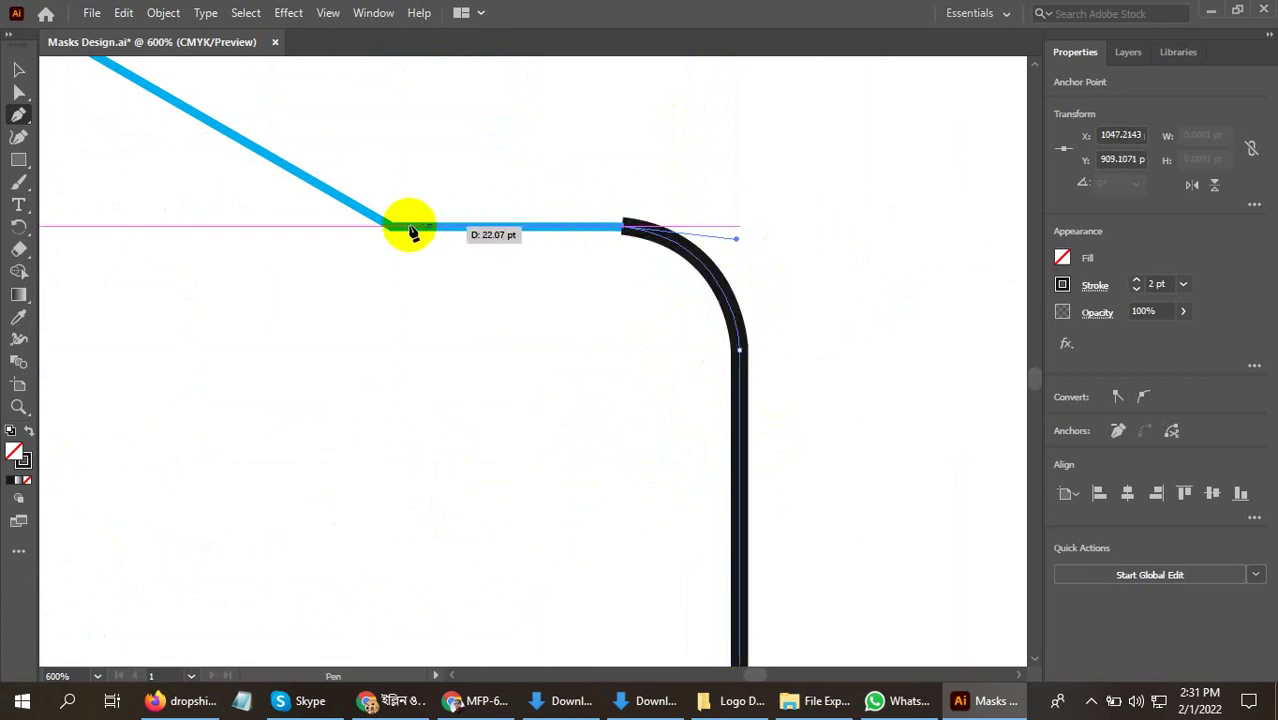
pyautogui.click(393, 227)
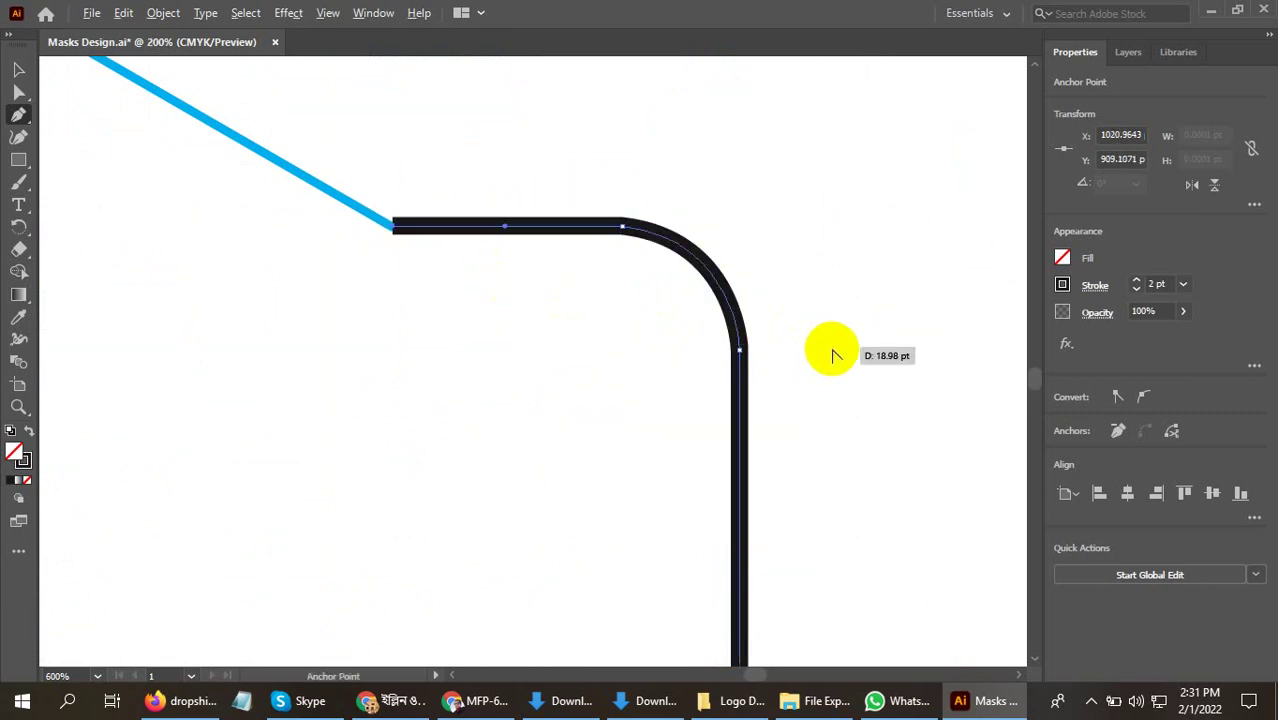
# Trace the slanted edge back to the crease intersection, then the small rounded start of the flap above
pyautogui.hotkey('ctrl', '-')
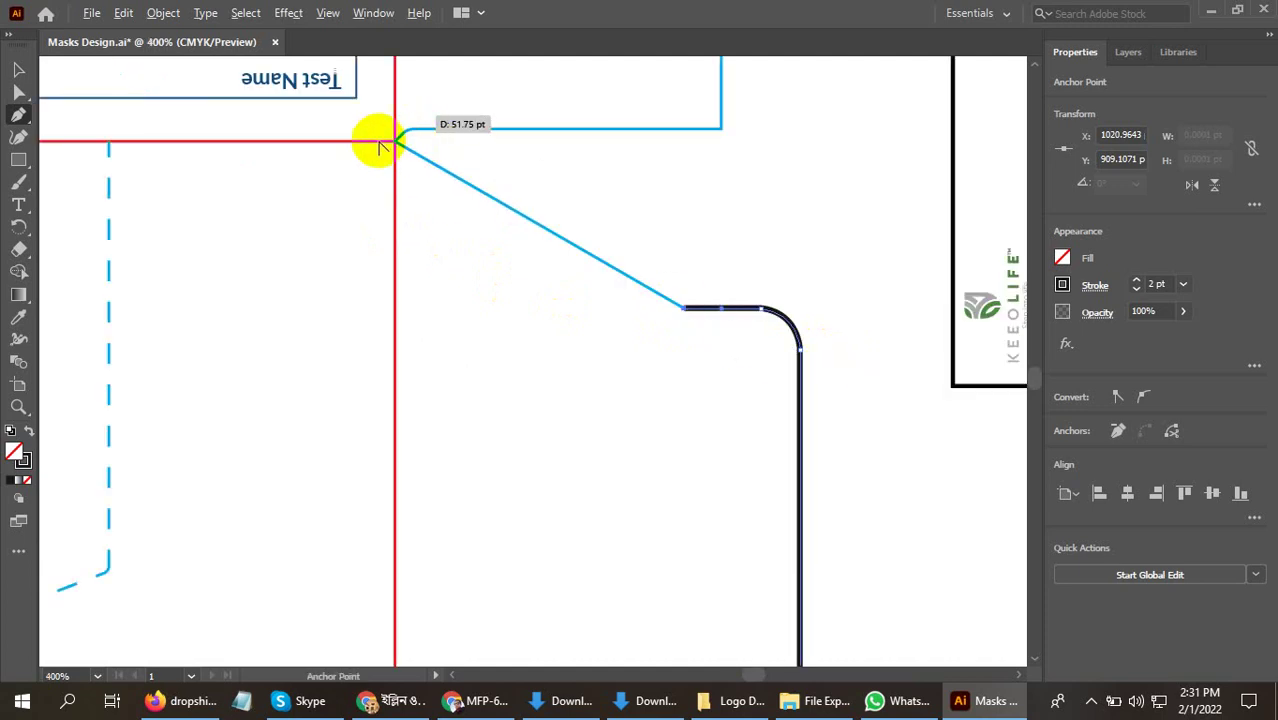
pyautogui.hotkey('ctrl', '+')
pyautogui.hotkey('ctrl', '+')
pyautogui.moveTo(407, 188); pyautogui.dragTo(445, 150)
pyautogui.hotkey('ctrl', '+')
pyautogui.hotkey('ctrl', '+')
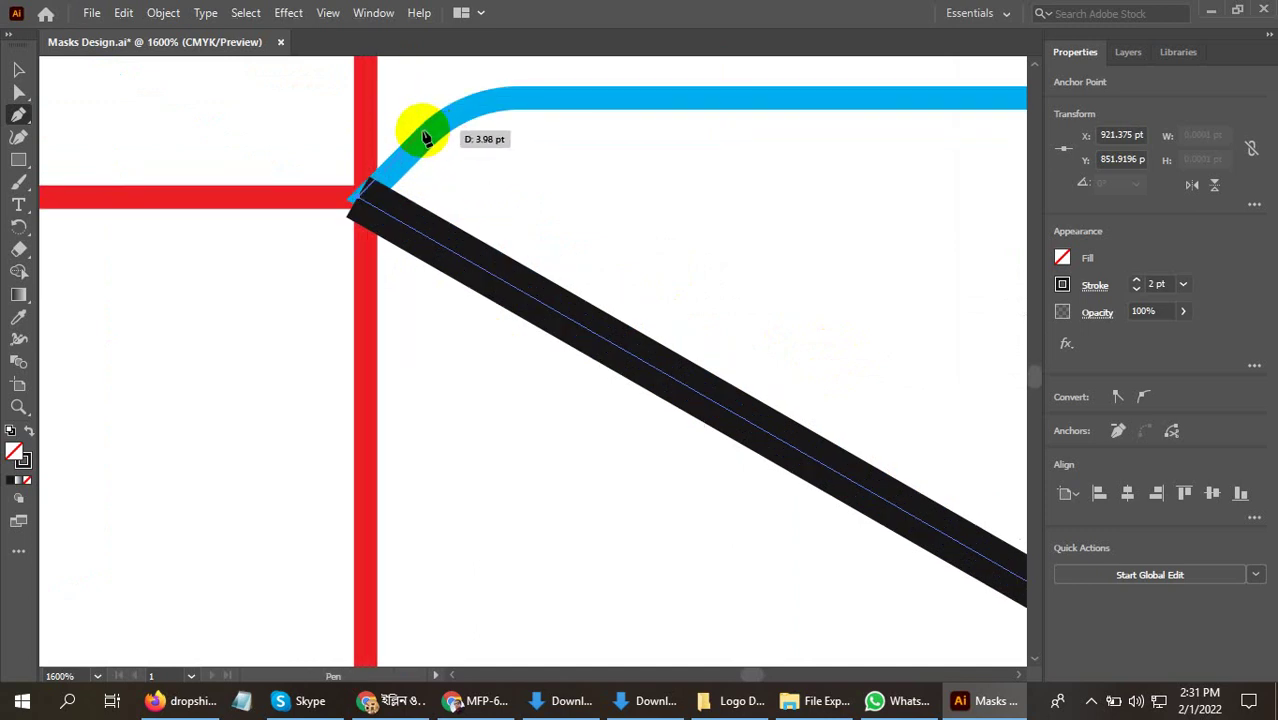
pyautogui.moveTo(425, 135); pyautogui.dragTo(639, 105)
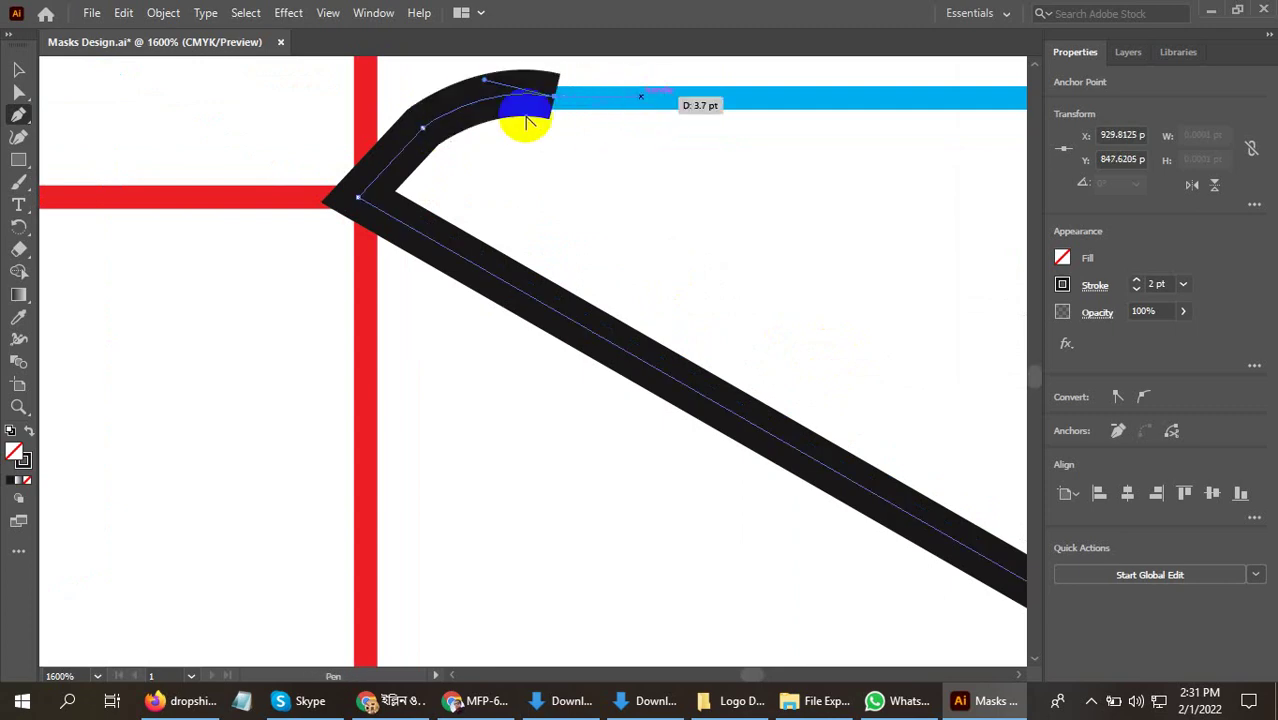
# Extend the path along the upper flap's straight horizontal edge to its outer corner
pyautogui.keyDown('alt'); pyautogui.scroll(-3, 225, 235); pyautogui.keyUp('alt')
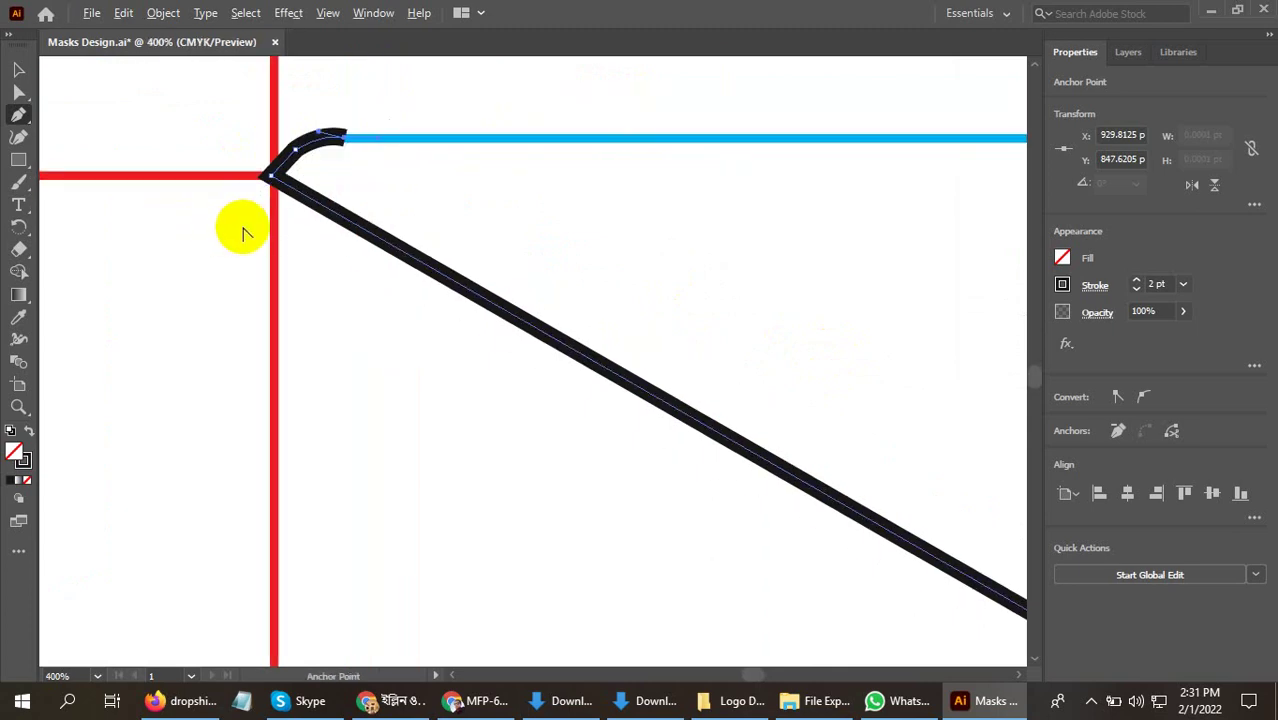
pyautogui.keyDown('alt'); pyautogui.scroll(-1, 242, 228); pyautogui.keyUp('alt')
pyautogui.keyDown('alt'); pyautogui.scroll(-1, 760, 173); pyautogui.keyUp('alt')
pyautogui.click(776, 179)
# Trace the upper flap's vertical outer edge, rounded corner and gently sloping edge to the inner notch point
pyautogui.keyDown('alt'); pyautogui.scroll(-3, 507, 325); pyautogui.keyUp('alt')
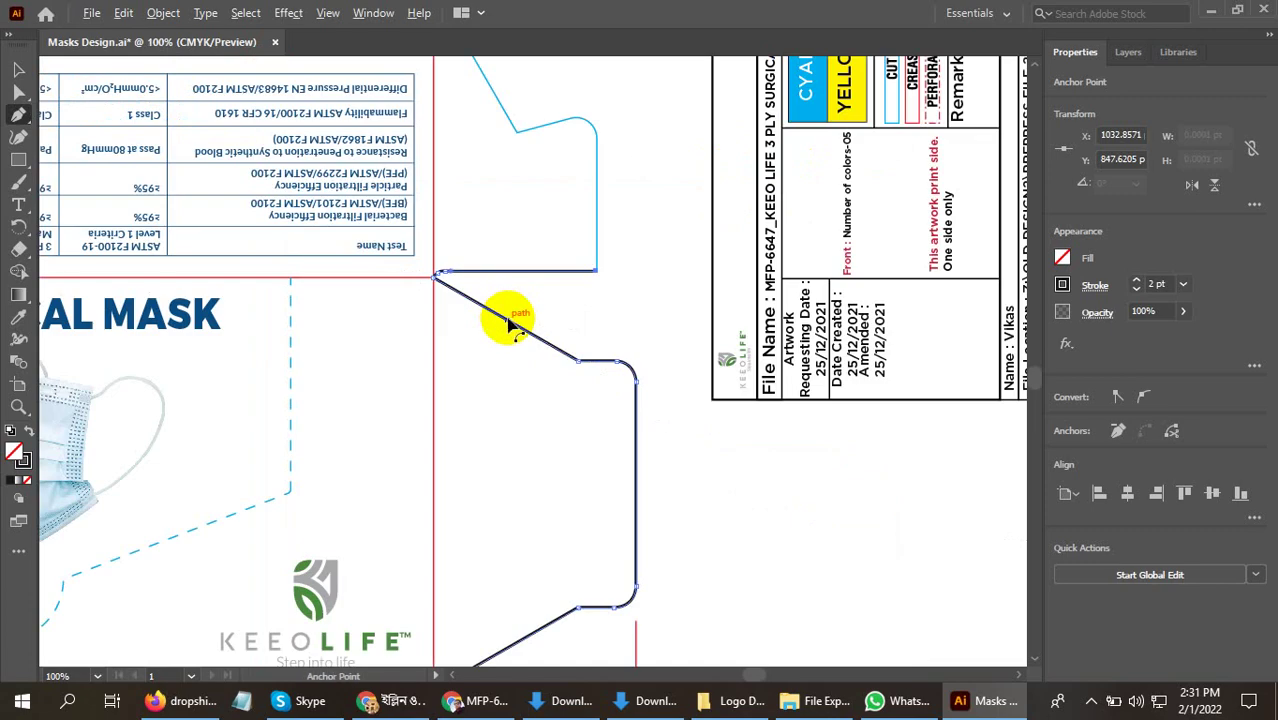
pyautogui.keyDown('alt'); pyautogui.scroll(5, 591, 143); pyautogui.keyUp('alt')
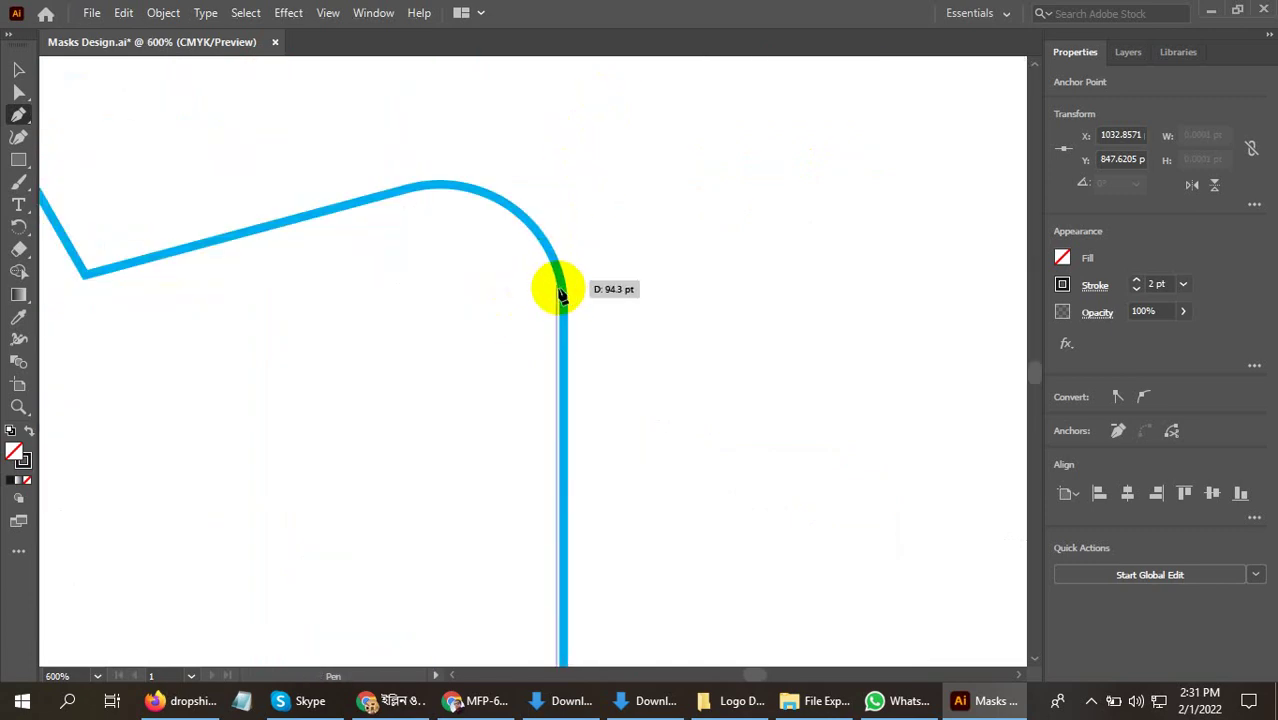
pyautogui.keyDown('alt'); pyautogui.scroll(1, 519, 208); pyautogui.keyUp('alt')
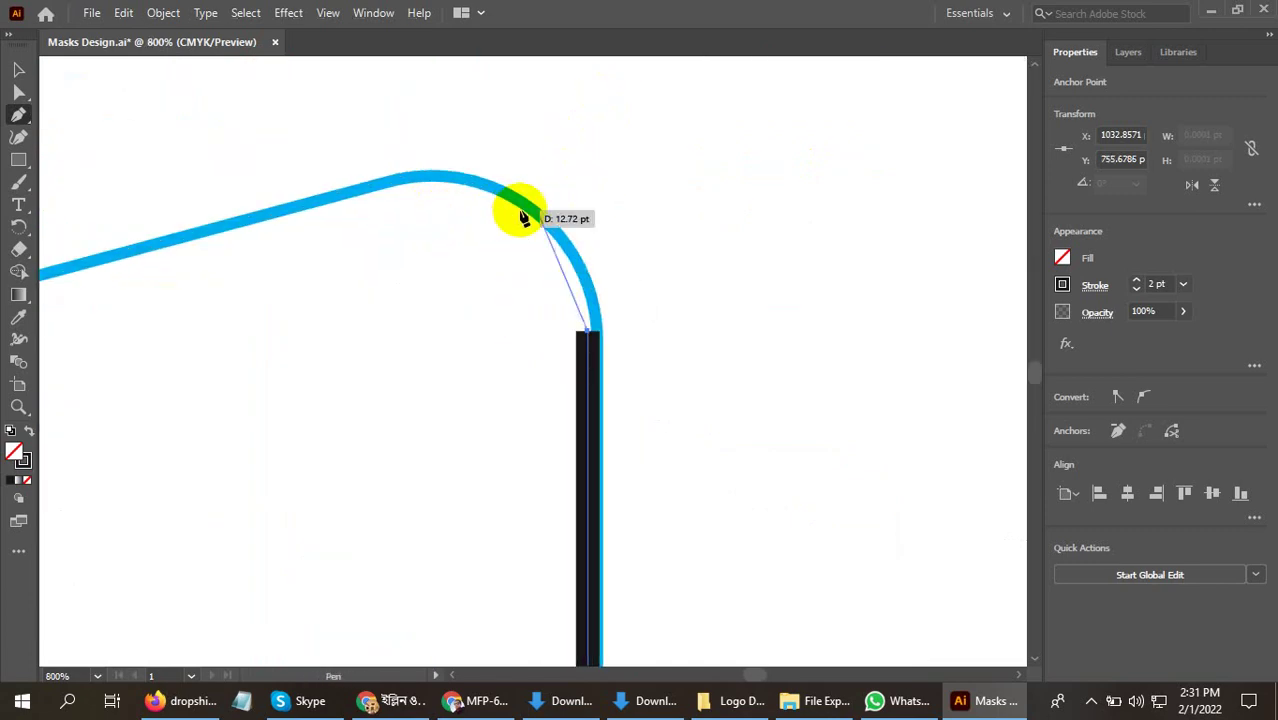
pyautogui.keyDown('alt'); pyautogui.scroll(-2, 522, 213); pyautogui.keyUp('alt')
pyautogui.keyDown('alt'); pyautogui.scroll(2, 565, 207); pyautogui.keyUp('alt')
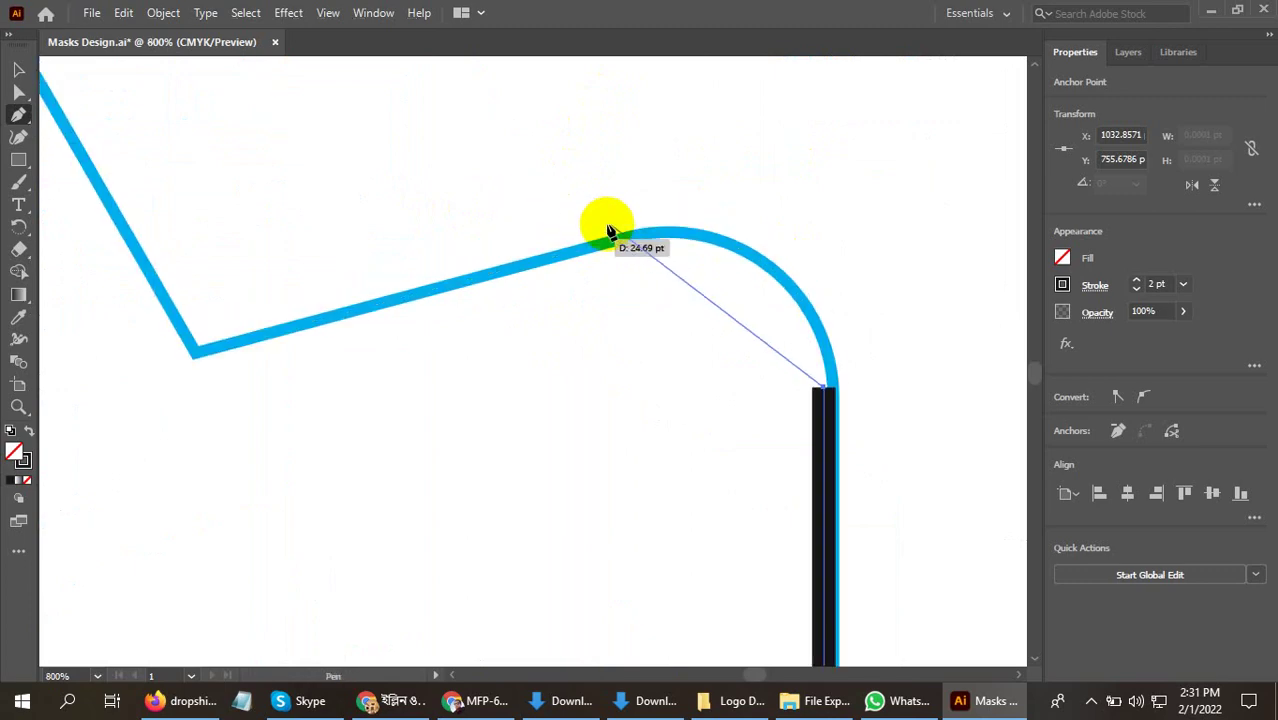
pyautogui.moveTo(624, 236); pyautogui.dragTo(440, 277)
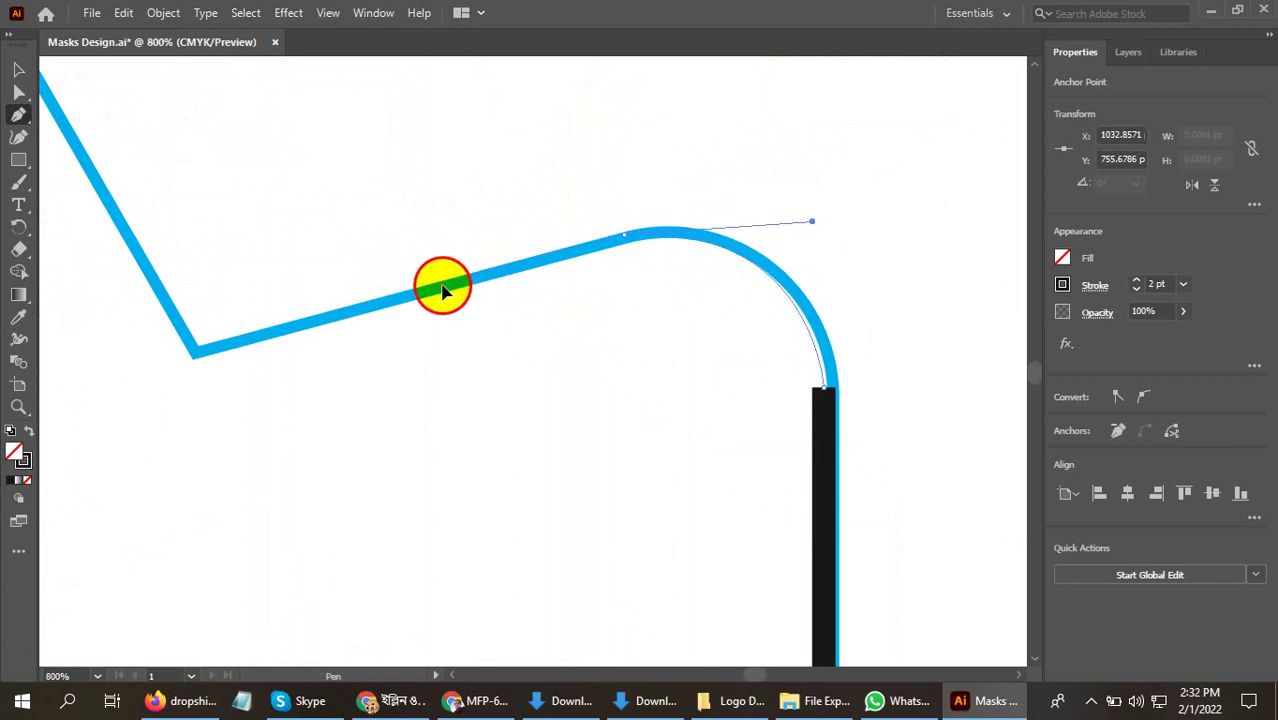
pyautogui.moveTo(442, 290); pyautogui.dragTo(350, 305)
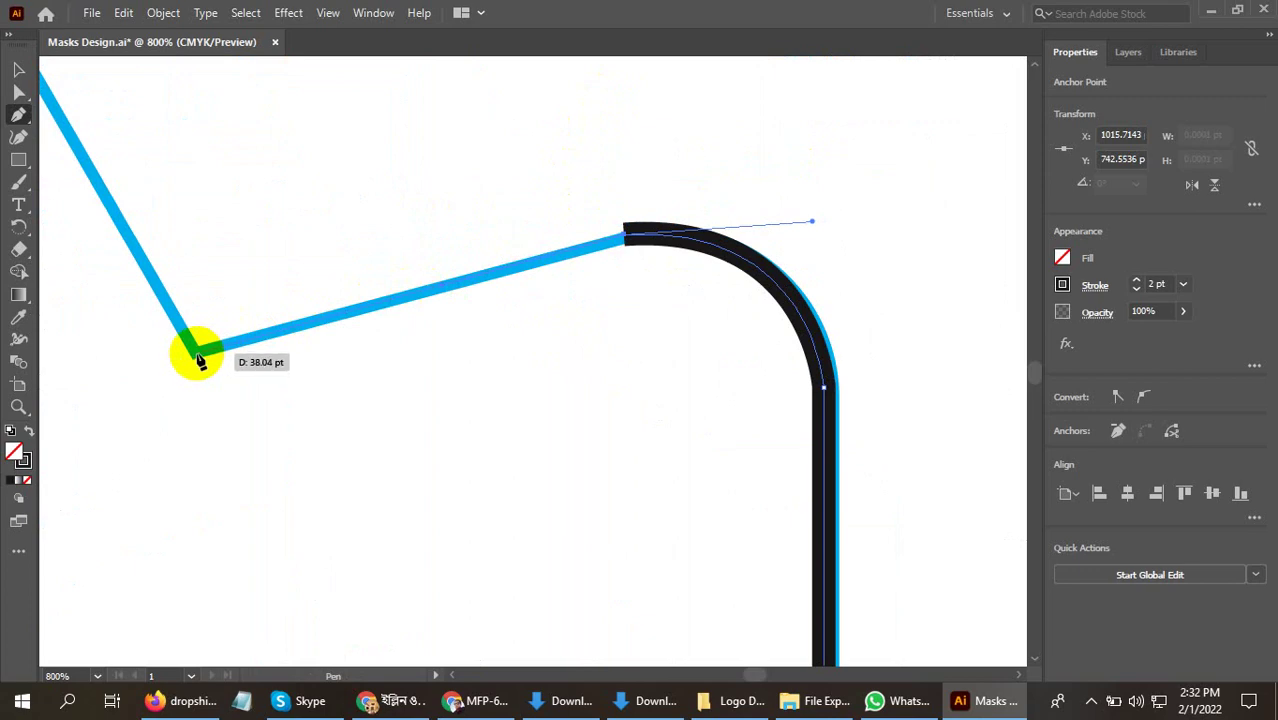
pyautogui.click(196, 352)
# Trace the steep slanted edge from the notch up to the next crease intersection
pyautogui.scroll(-3, 784, 442)
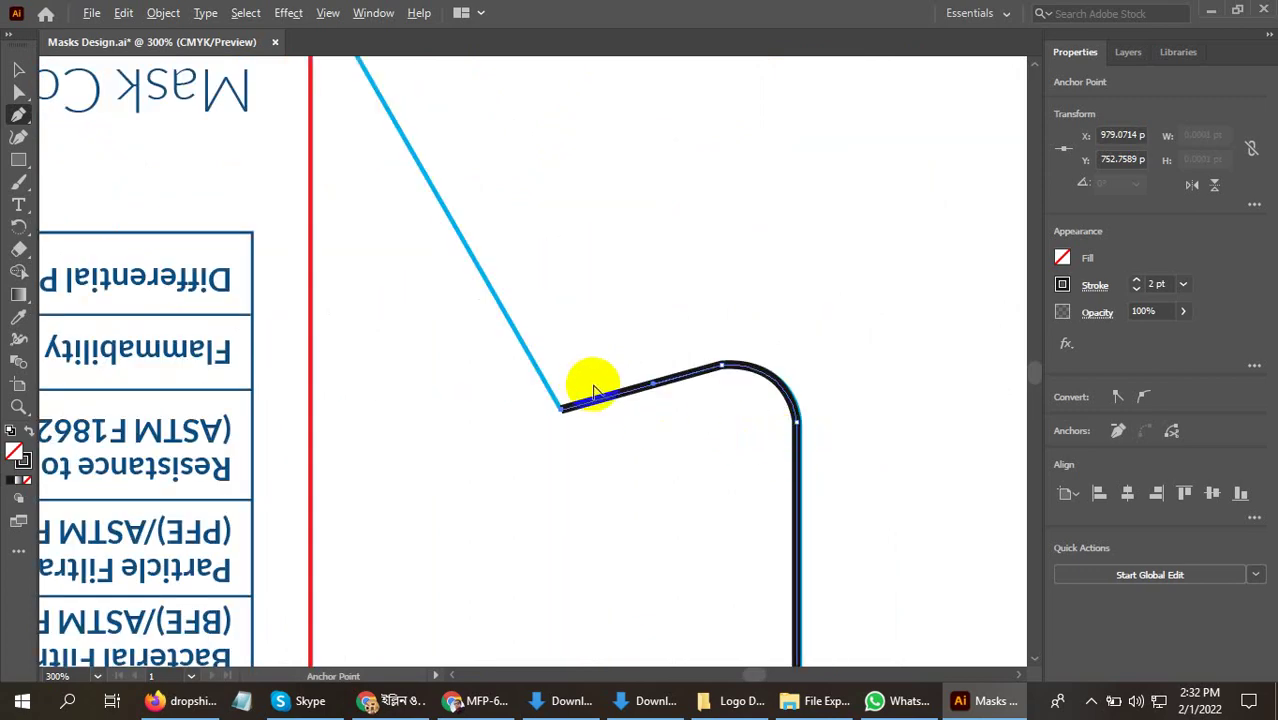
pyautogui.scroll(-1, 590, 379)
pyautogui.scroll(4, 405, 113)
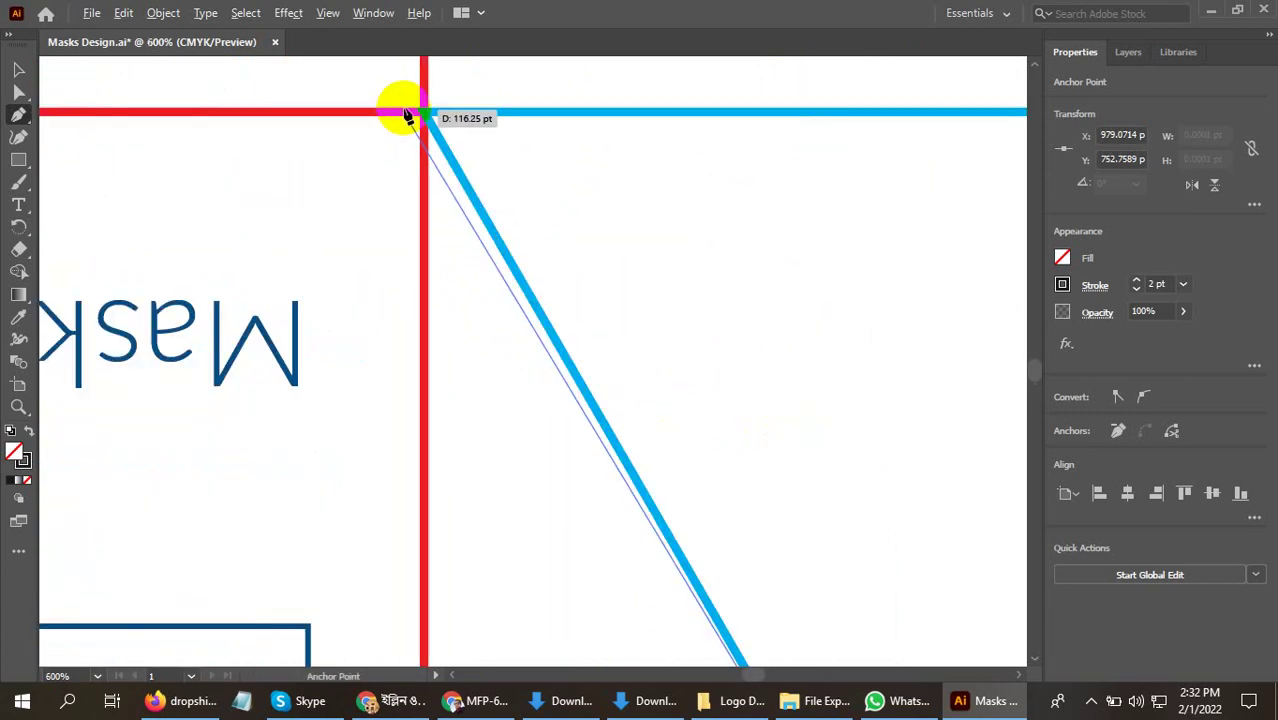
pyautogui.scroll(-4, 430, 113)
pyautogui.click(430, 113)
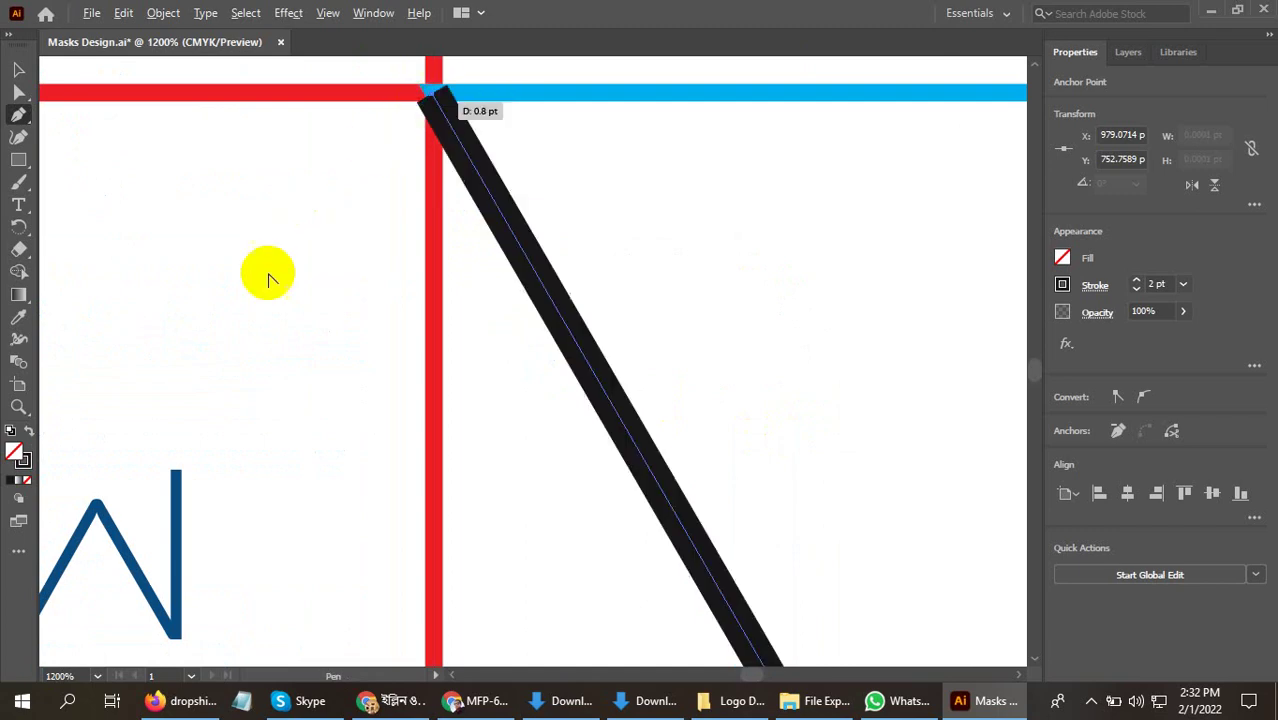
pyautogui.scroll(-3, 256, 335)
pyautogui.scroll(2, 405, 318)
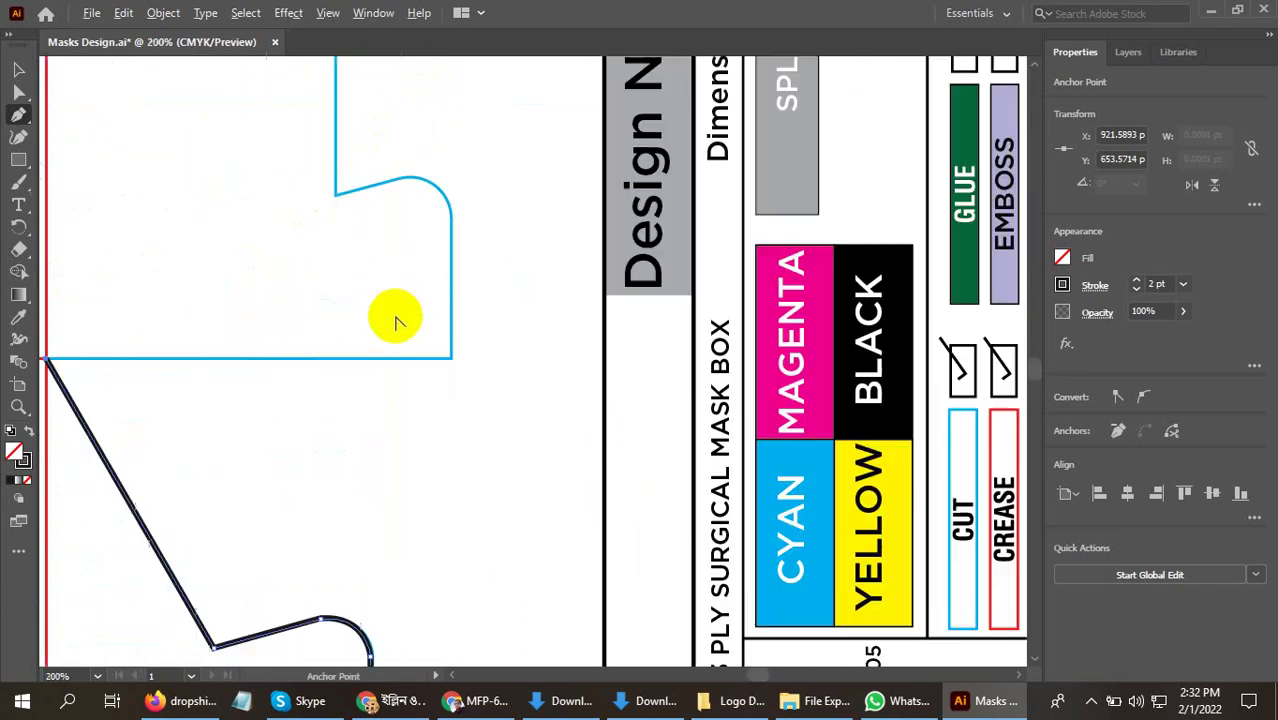
# Extend the path along the next flap's horizontal edge to its outer corner, then up the vertical edge to the rounded corner's start
pyautogui.scroll(2, 434, 352)
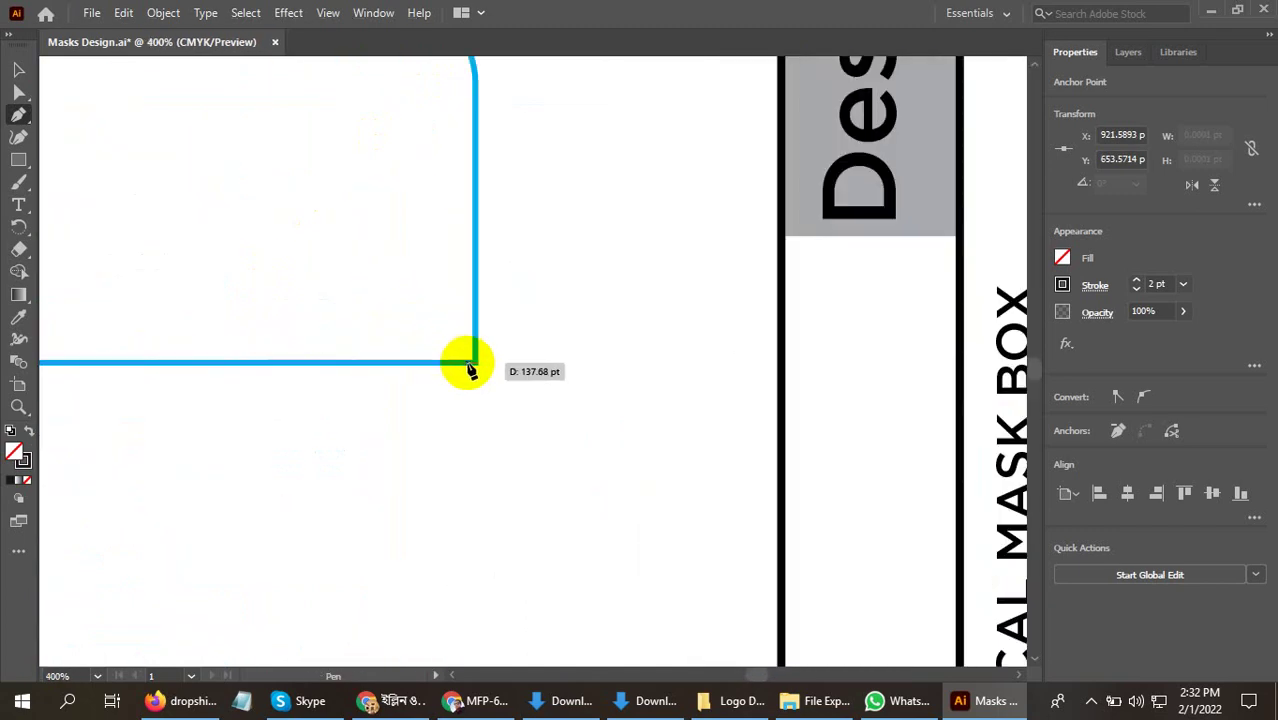
pyautogui.click(474, 363)
pyautogui.scroll(-2, 479, 330)
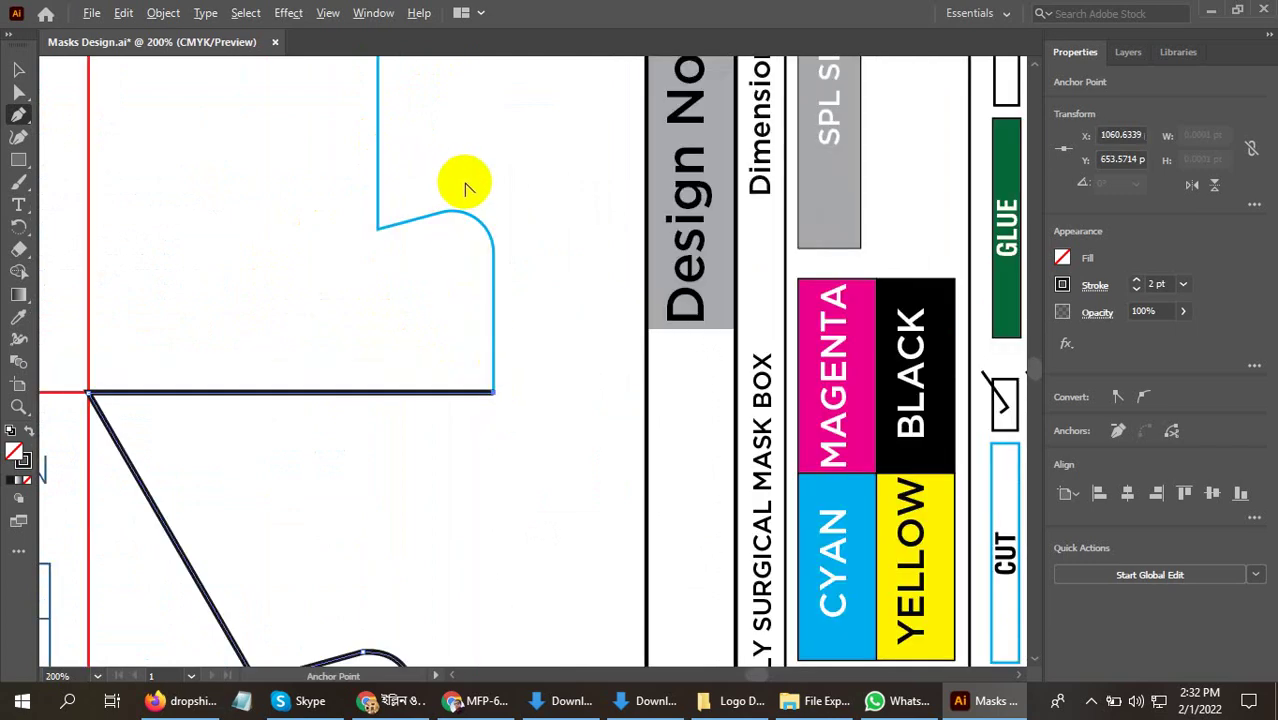
pyautogui.scroll(2, 485, 255)
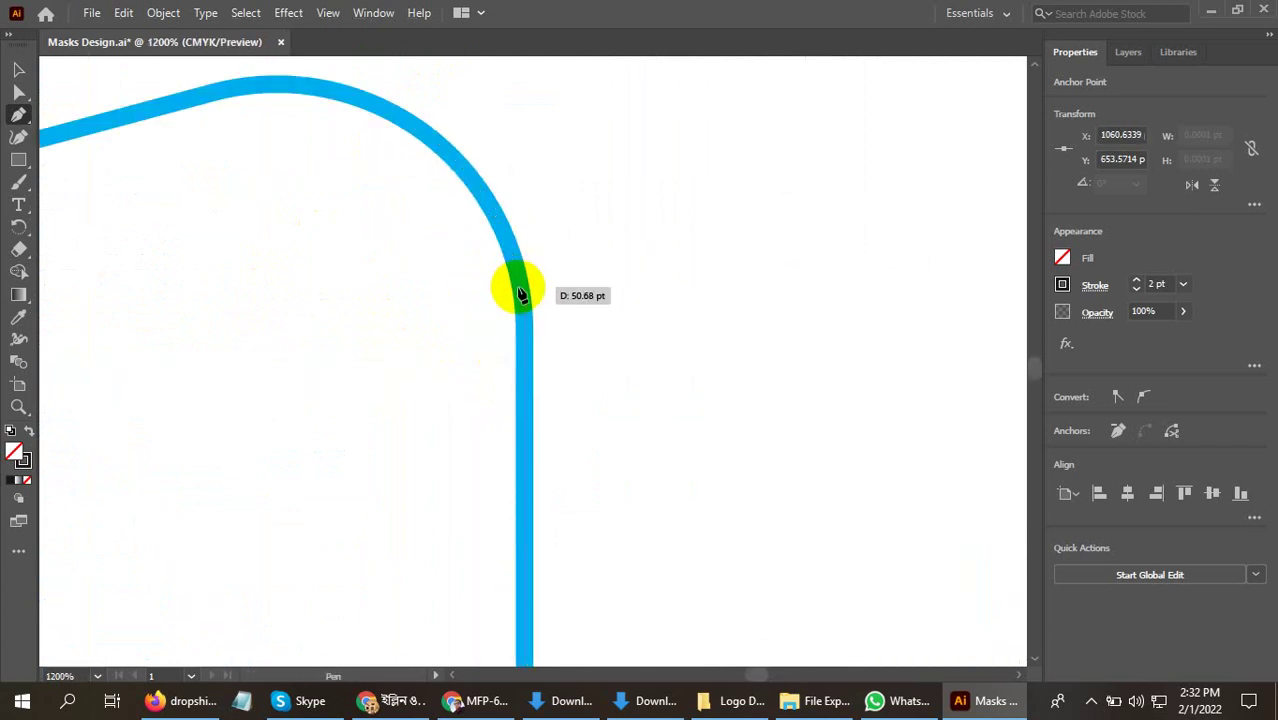
pyautogui.click(524, 290)
pyautogui.scroll(-2, 540, 290)
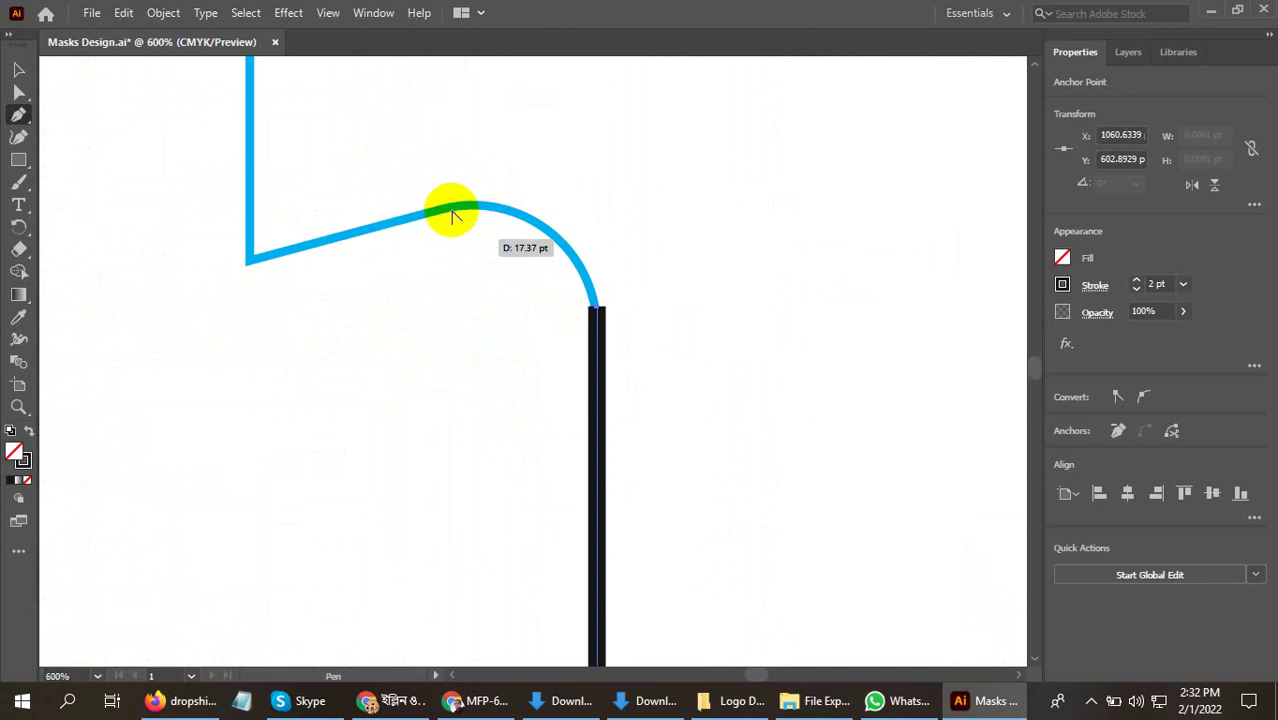
# Trace the flap's rounded corner with a curved segment, then its gently sloping edge down to the inner notch point
pyautogui.scroll(2, 456, 205)
pyautogui.moveTo(456, 204); pyautogui.dragTo(377, 208)
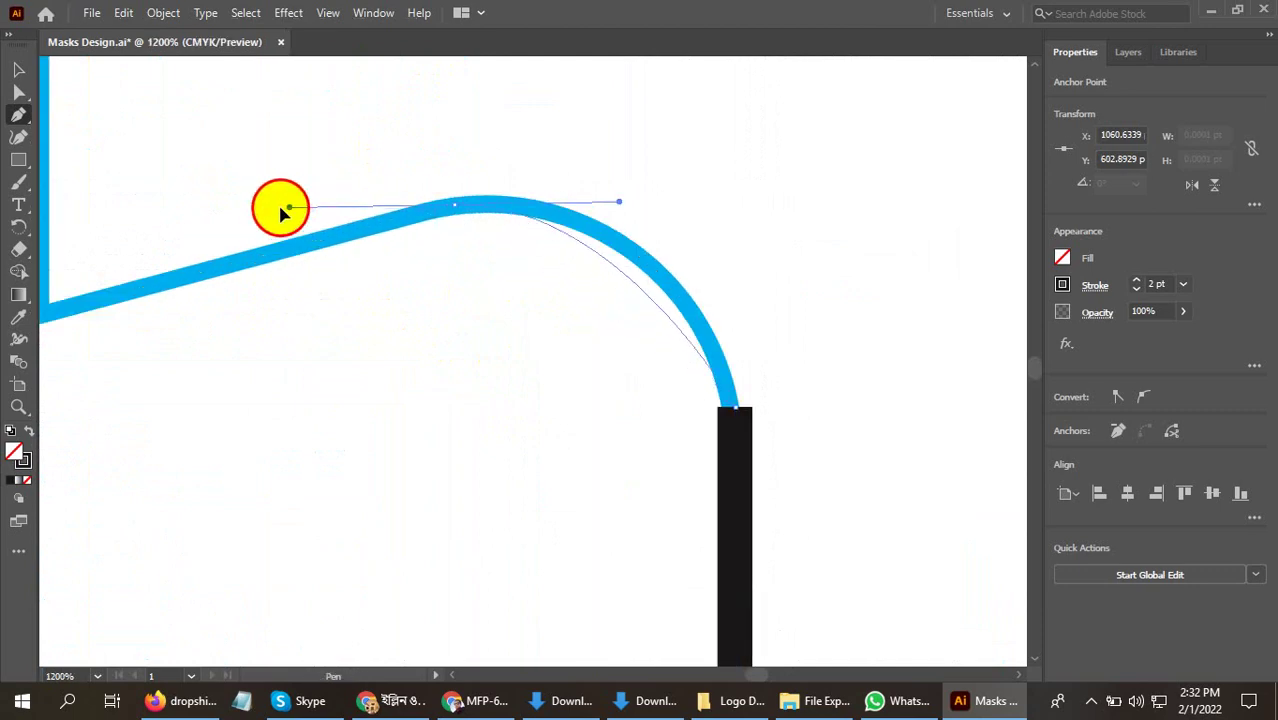
pyautogui.moveTo(297, 213); pyautogui.dragTo(224, 210)
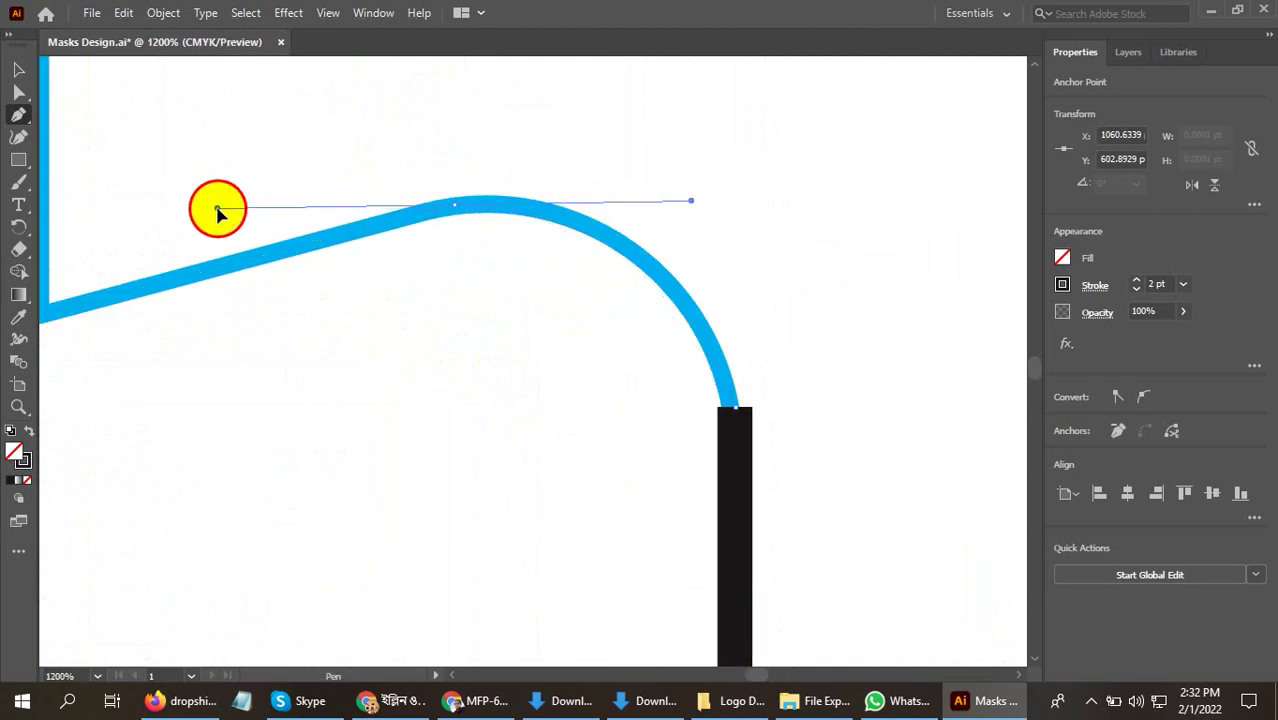
pyautogui.moveTo(217, 210); pyautogui.dragTo(223, 217)
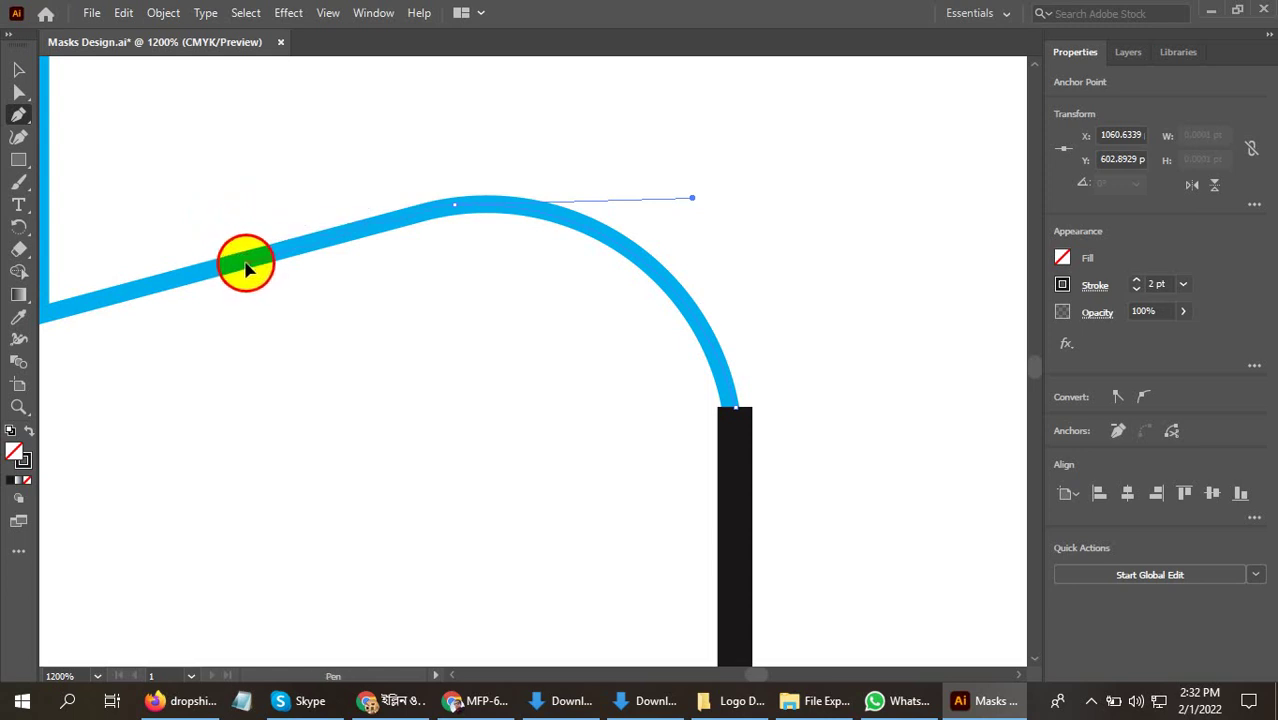
pyautogui.scroll(-2, 710, 264)
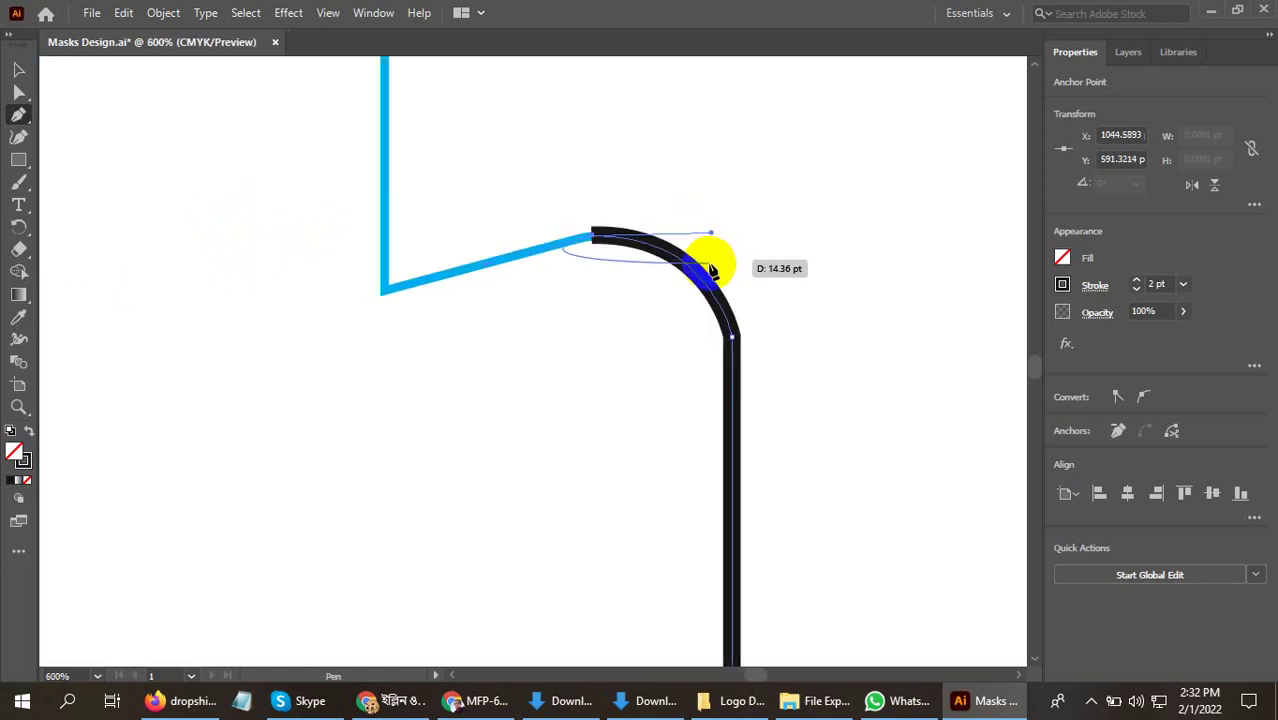
pyautogui.scroll(2, 408, 307)
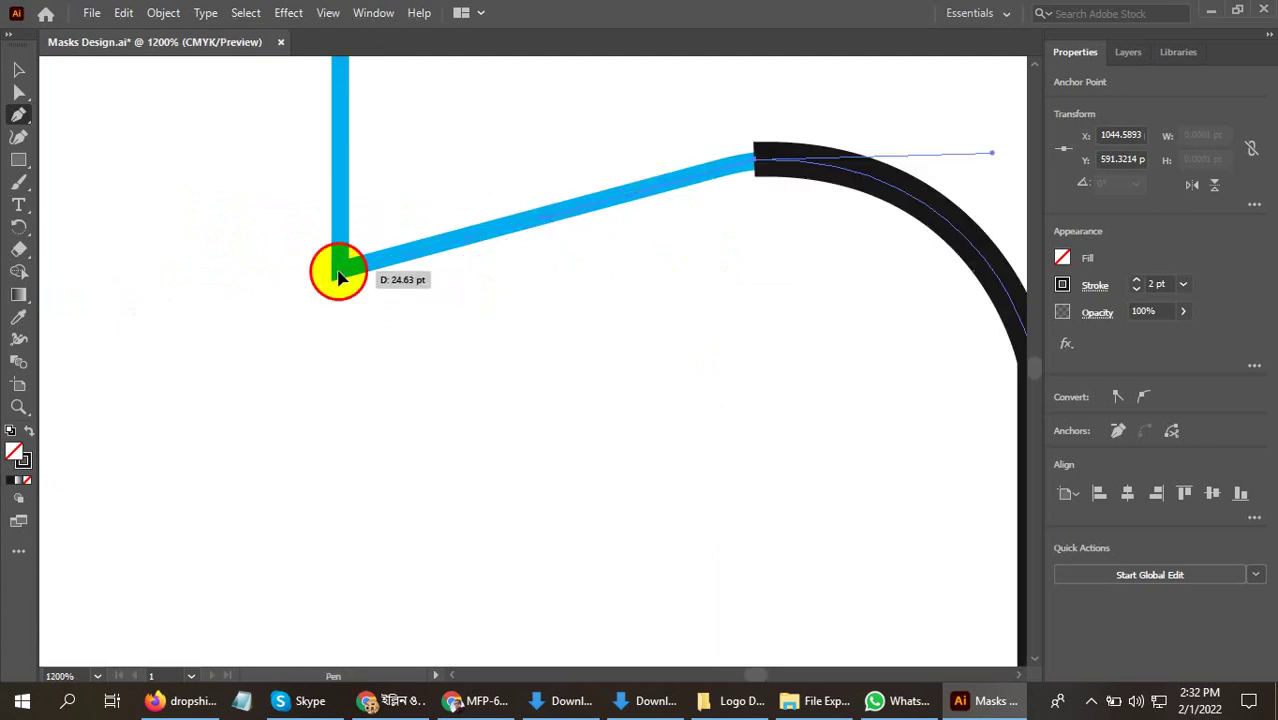
pyautogui.scroll(-8, 392, 385)
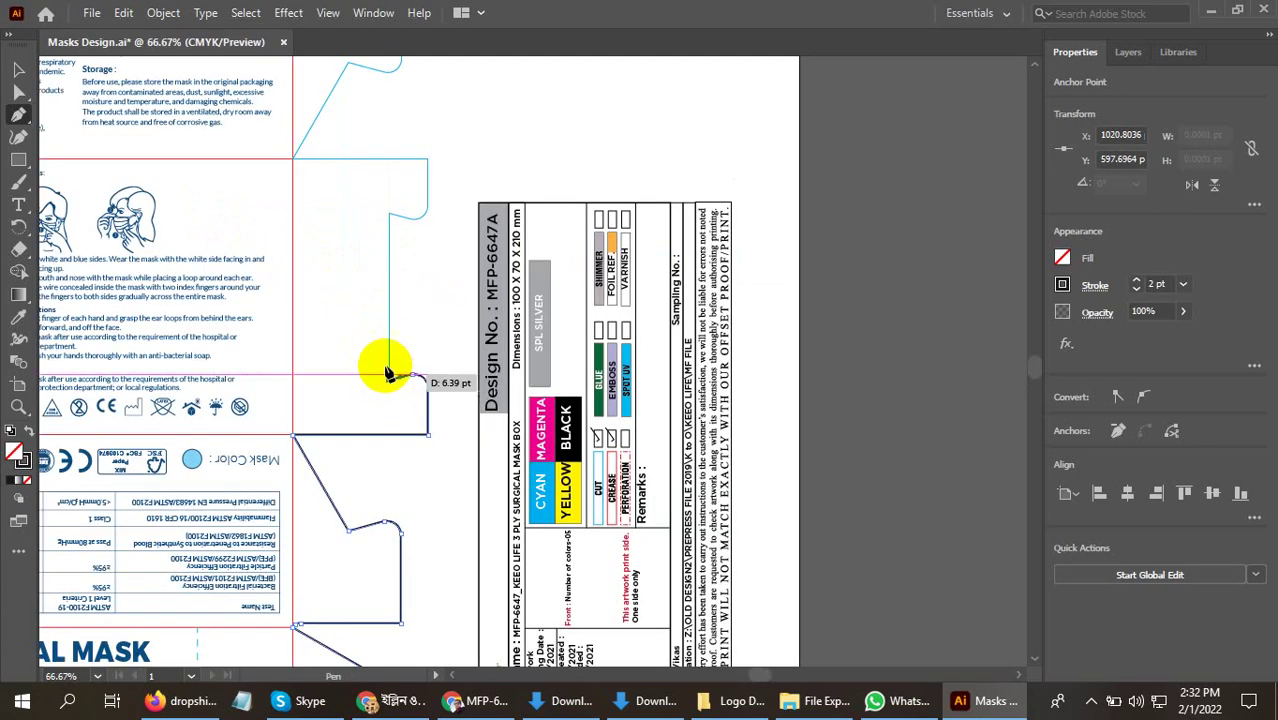
# Trace the long vertical inner edge up to the opposite notch, then the short sloping edge to the start of the rounded corner
pyautogui.scroll(5, 380, 245)
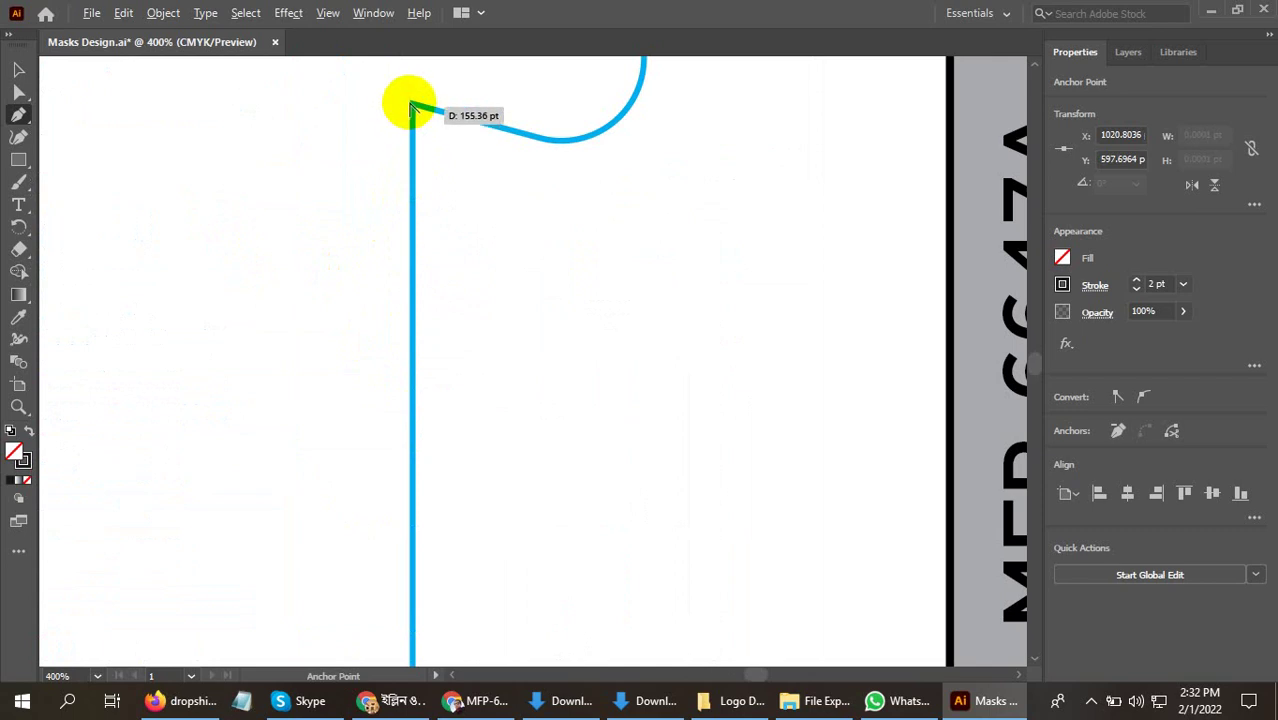
pyautogui.scroll(2, 413, 85)
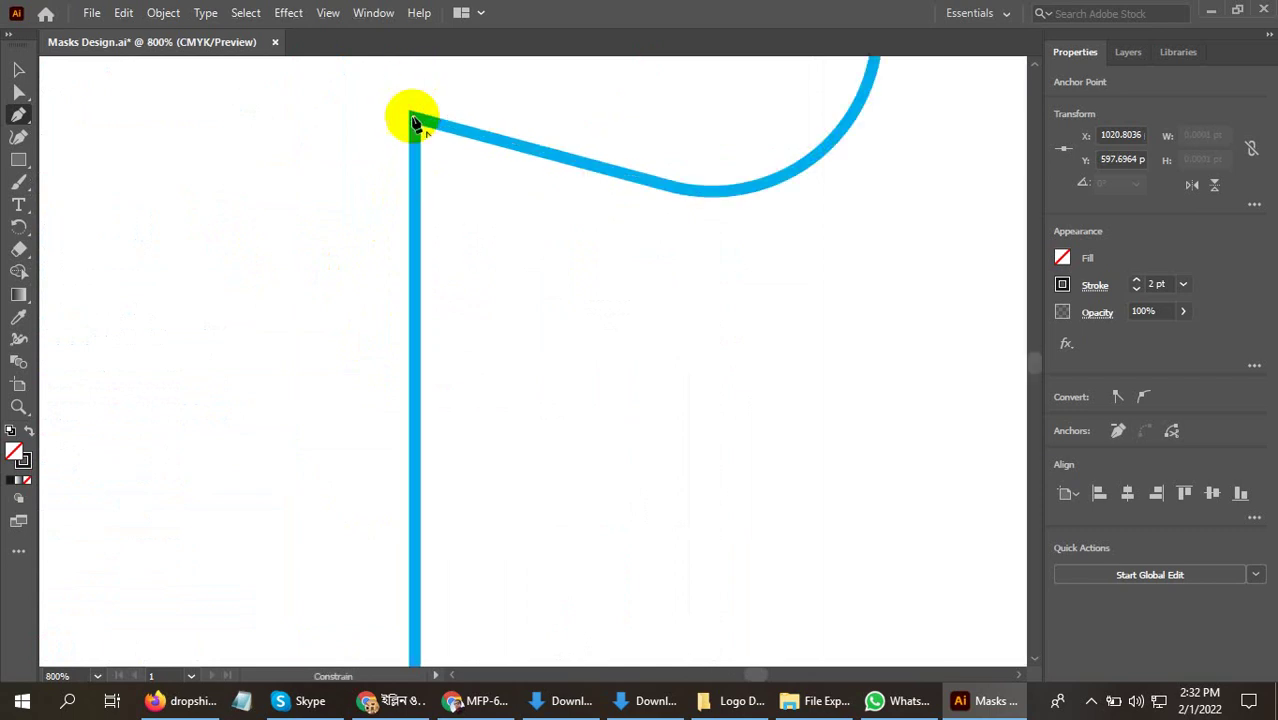
pyautogui.click(413, 120)
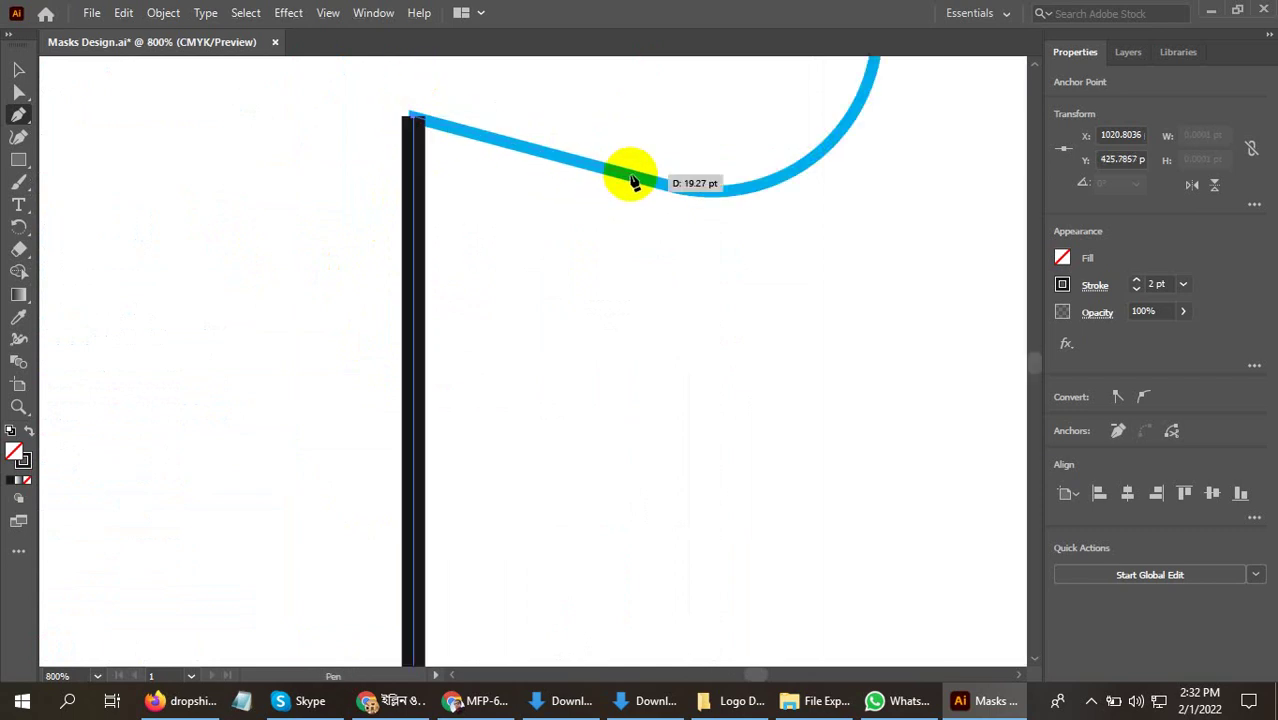
pyautogui.click(678, 195)
pyautogui.scroll(-4, 452, 357)
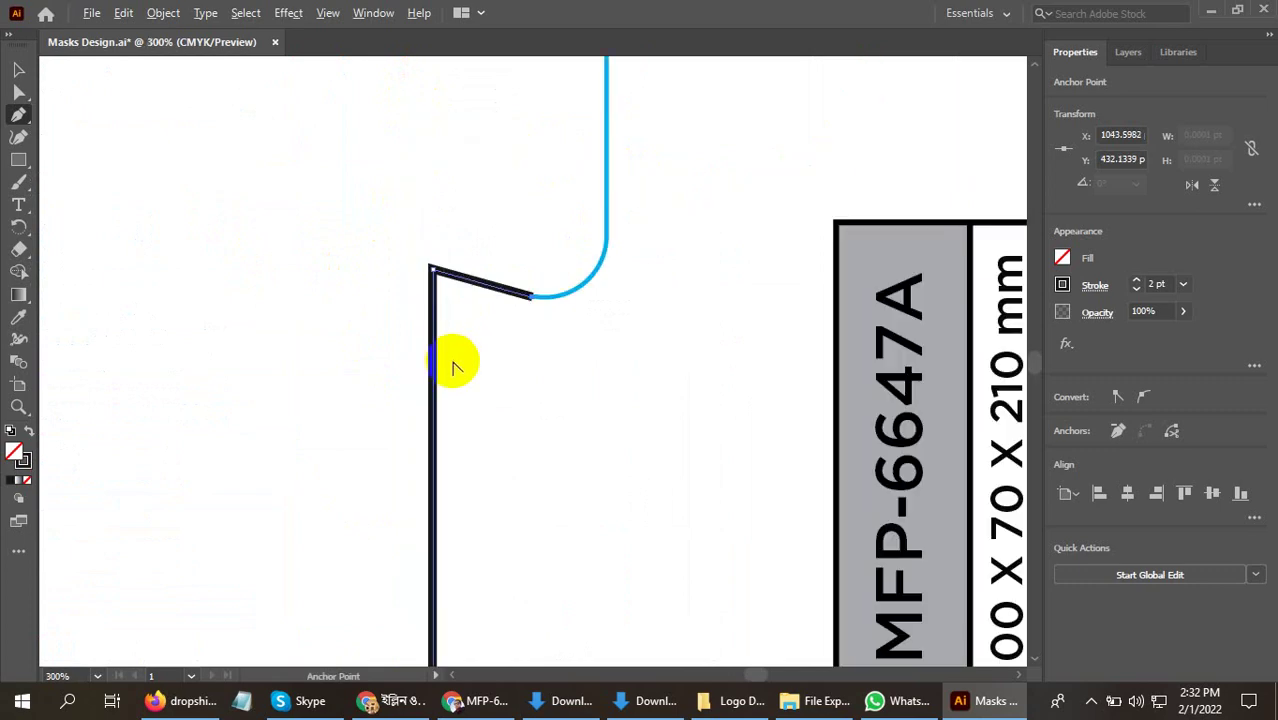
# Trace the rounded corner below the flap's upper edge, then the short vertical edge up to the outer corner
pyautogui.scroll(2, 515, 360)
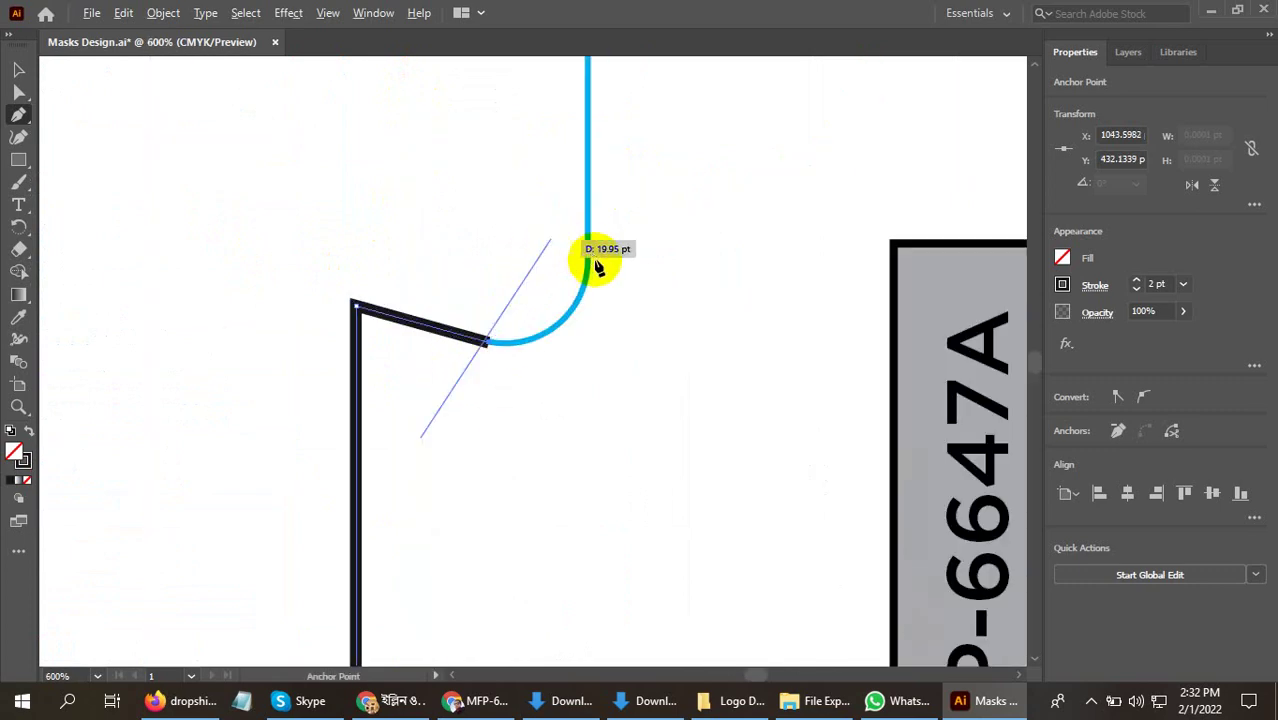
pyautogui.scroll(2, 595, 263)
pyautogui.moveTo(617, 270); pyautogui.dragTo(620, 108)
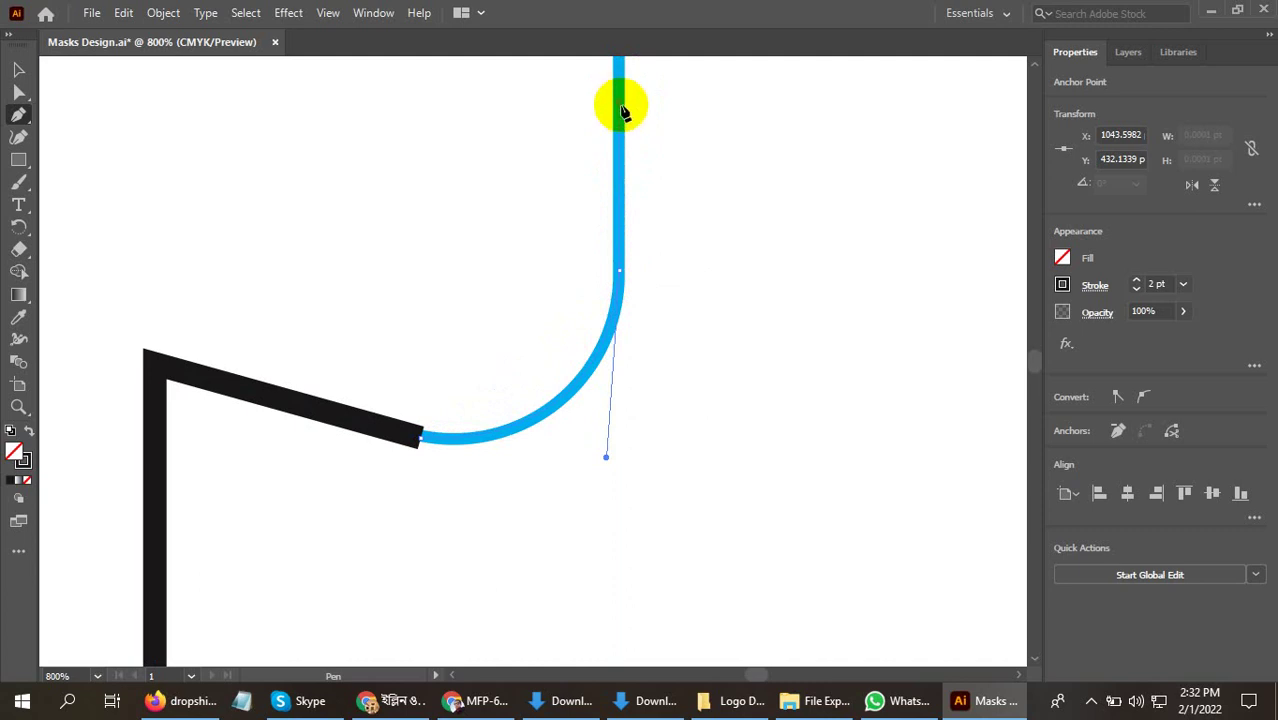
pyautogui.moveTo(620, 108); pyautogui.dragTo(620, 110)
pyautogui.scroll(-4, 645, 414)
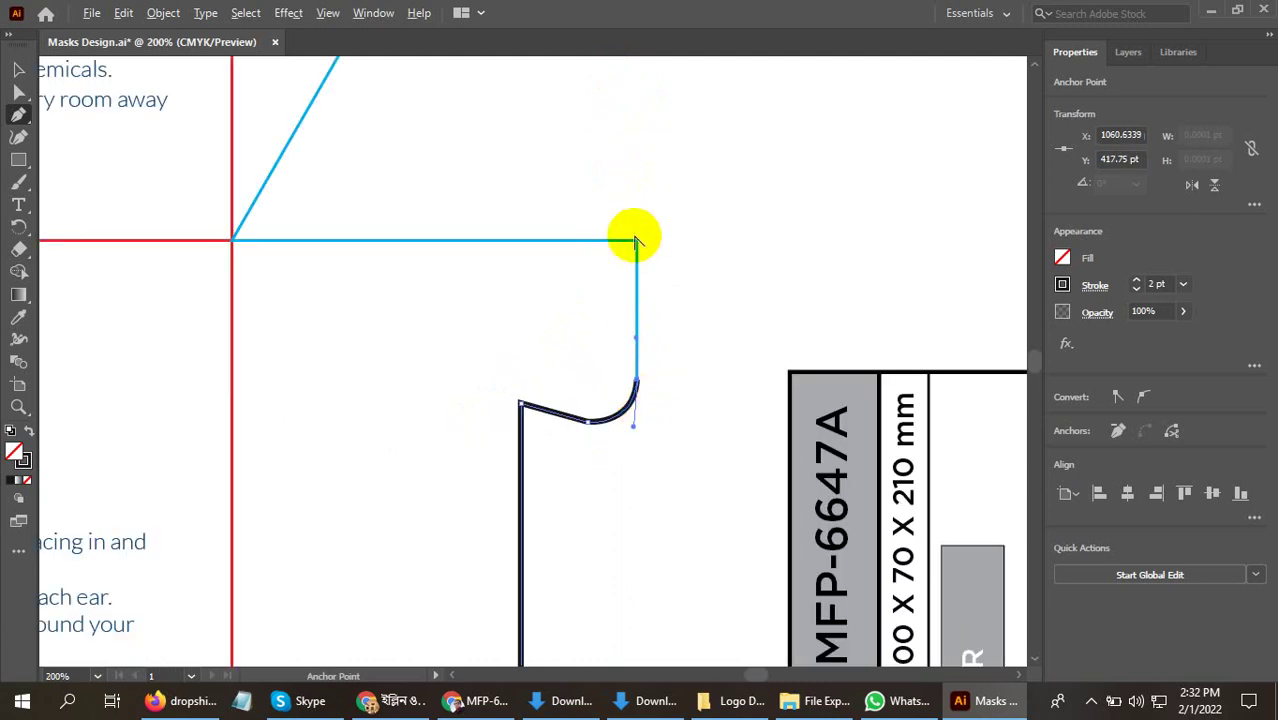
pyautogui.scroll(3, 635, 240)
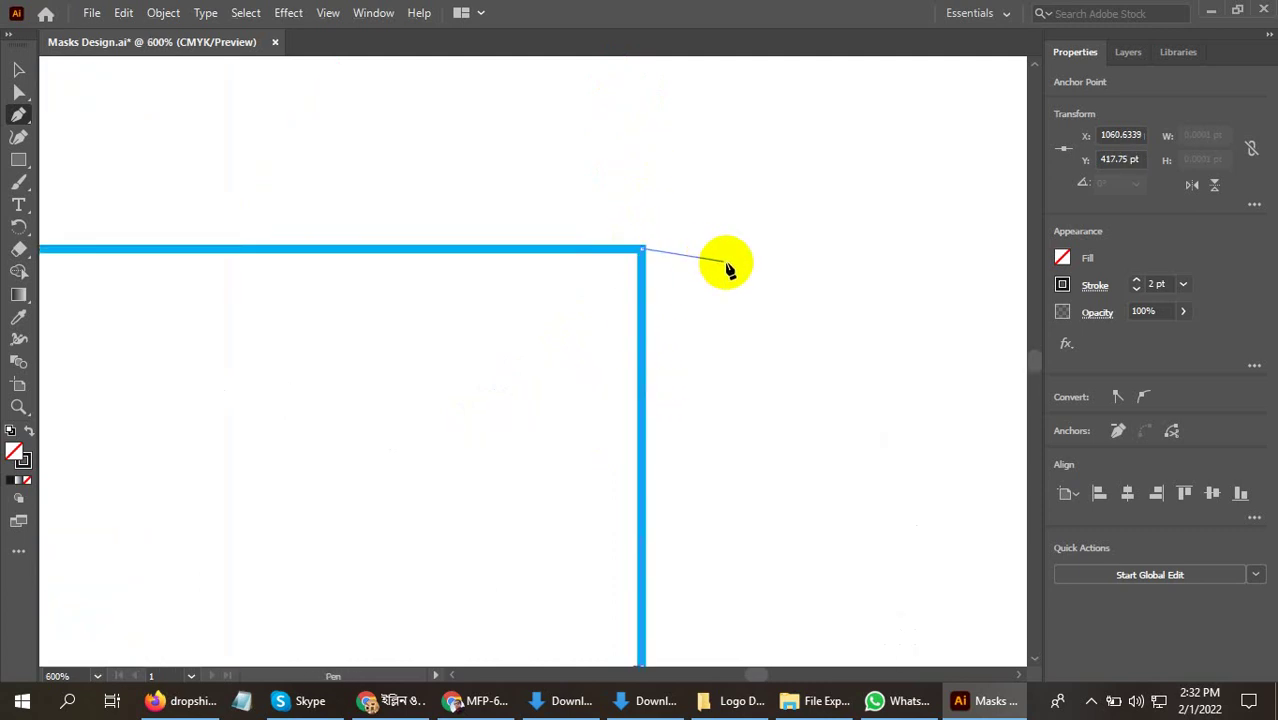
pyautogui.scroll(-3, 730, 268)
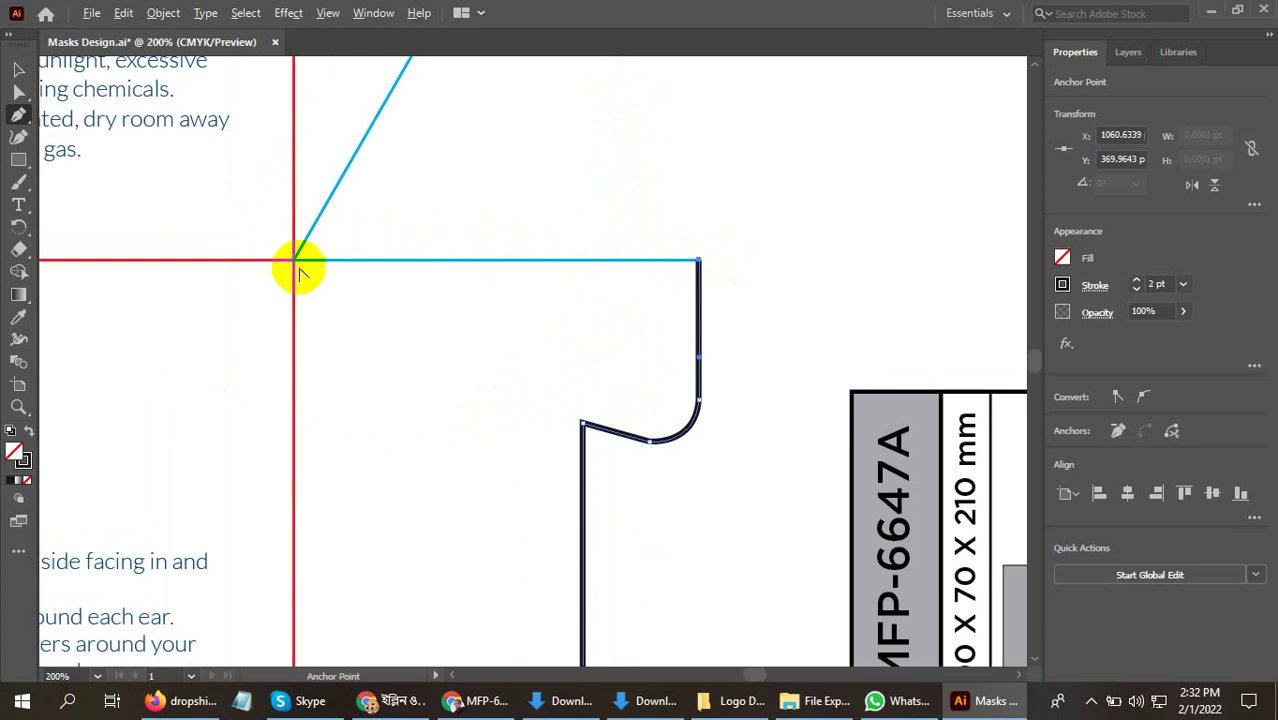
# Trace the flap's upper horizontal edge back to the crease intersection beside the storage text panel
pyautogui.scroll(6, 303, 272)
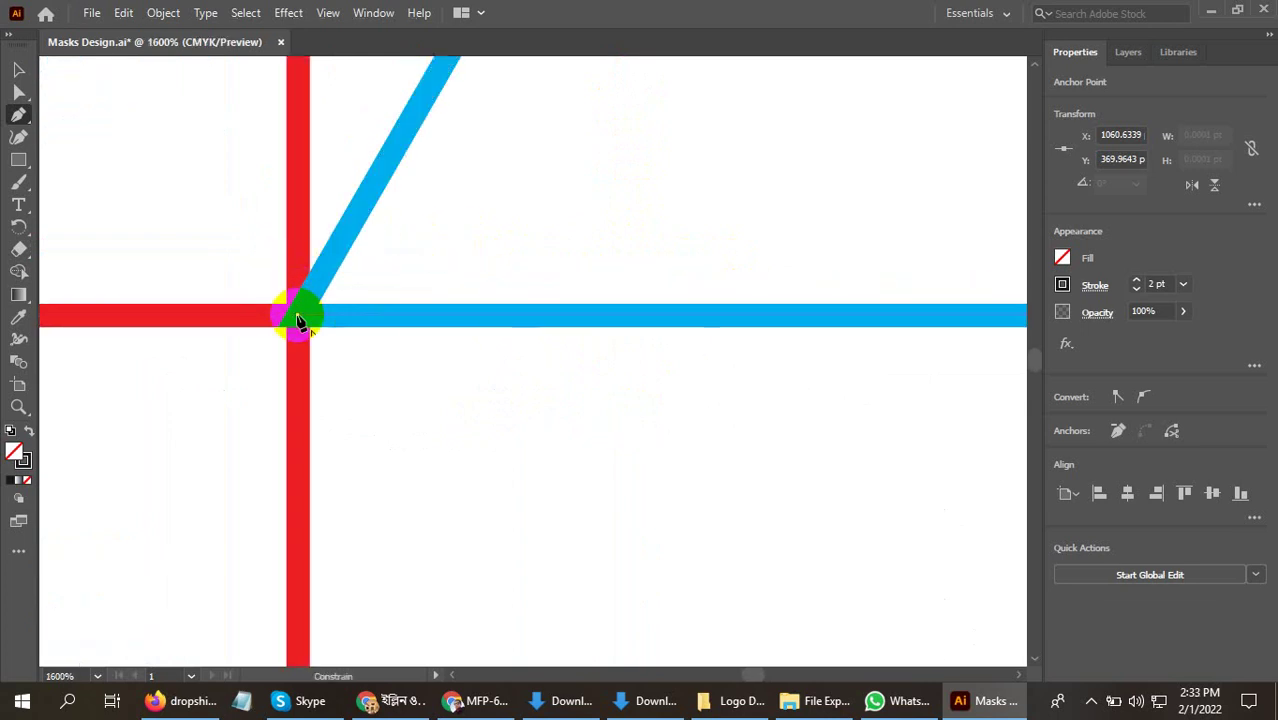
pyautogui.click(297, 320)
pyautogui.scroll(-3, 279, 404)
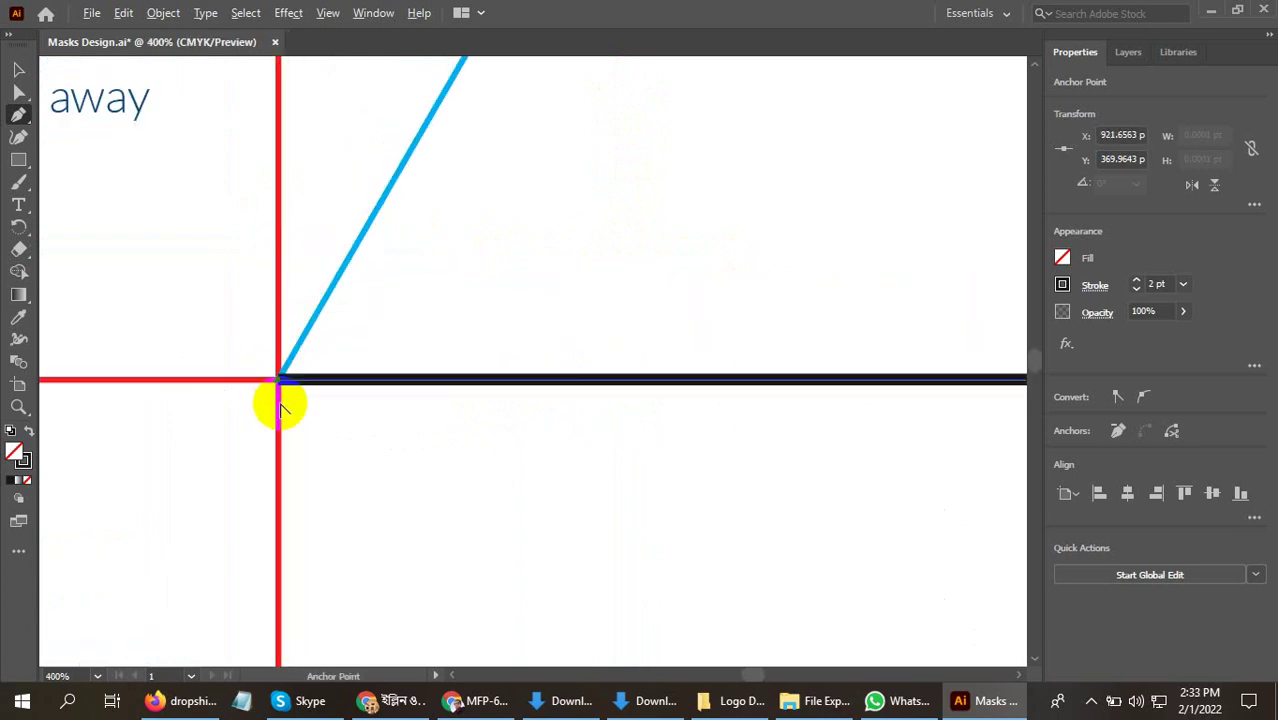
pyautogui.scroll(-3, 281, 404)
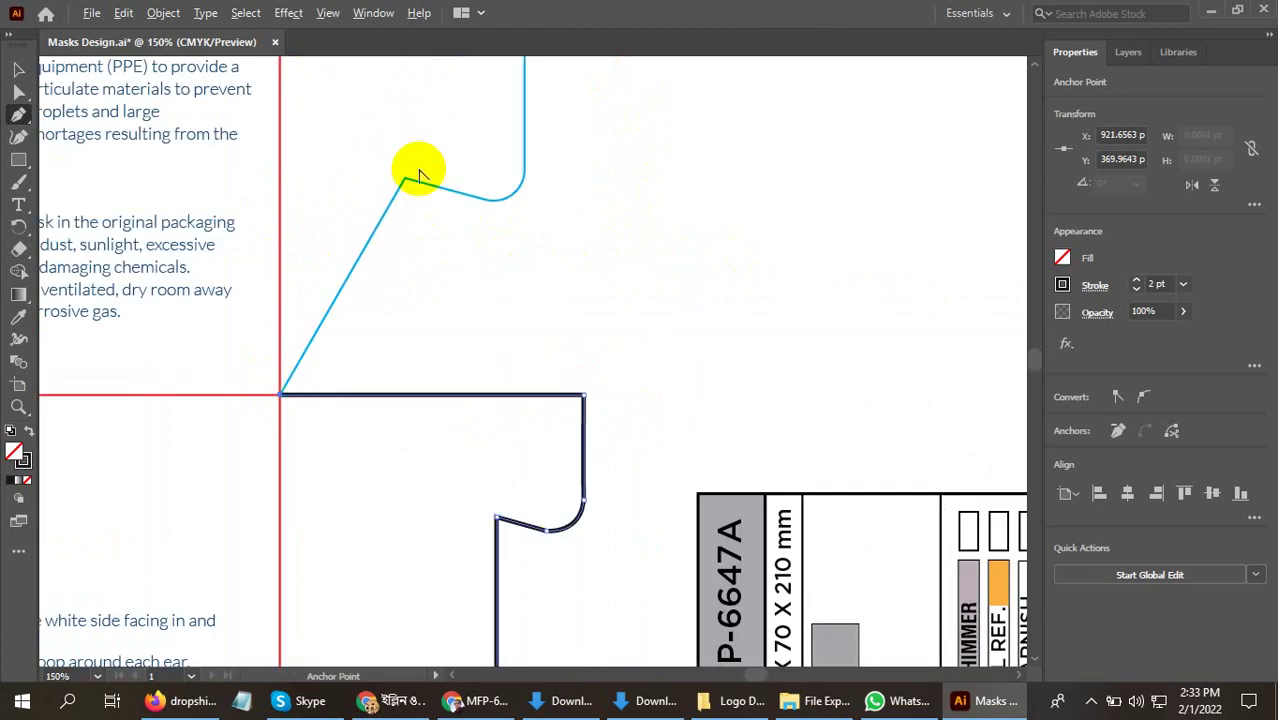
# Trace the steep slanted edge of the uppermost flap to its notch point, then the sloping edge to the rounded corner
pyautogui.scroll(5, 418, 177)
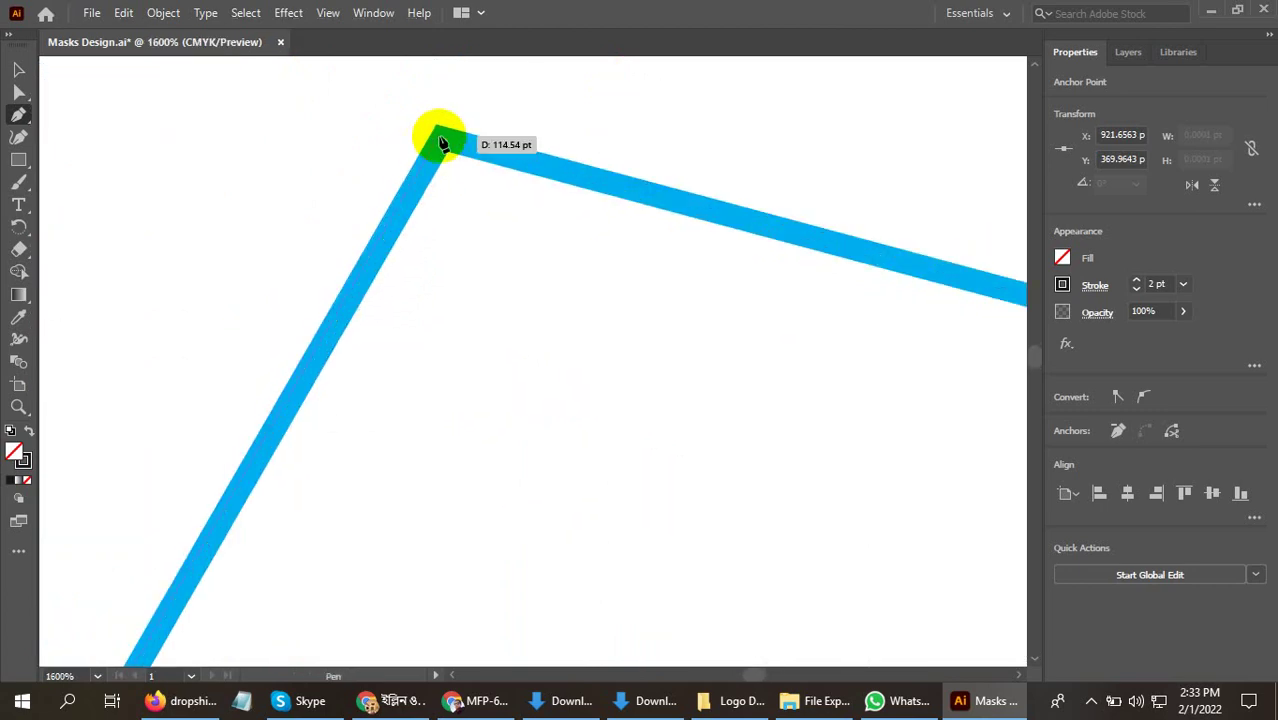
pyautogui.scroll(-3, 337, 208)
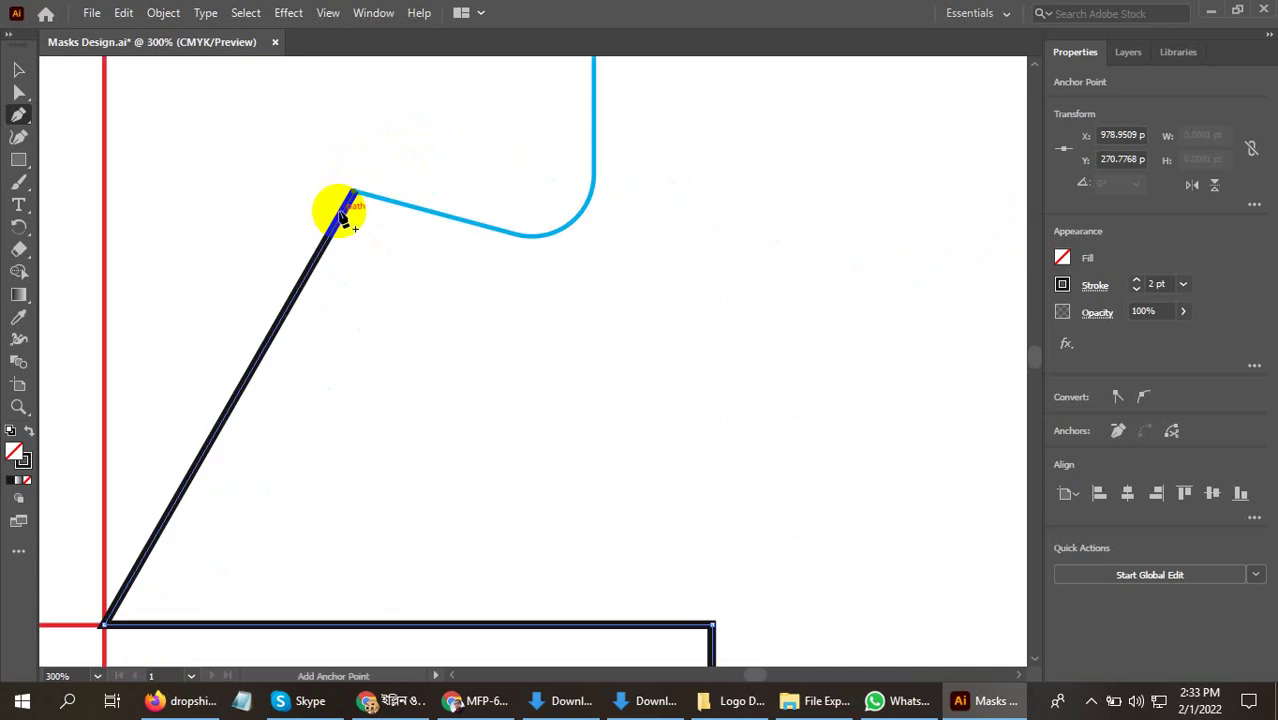
pyautogui.scroll(1, 522, 237)
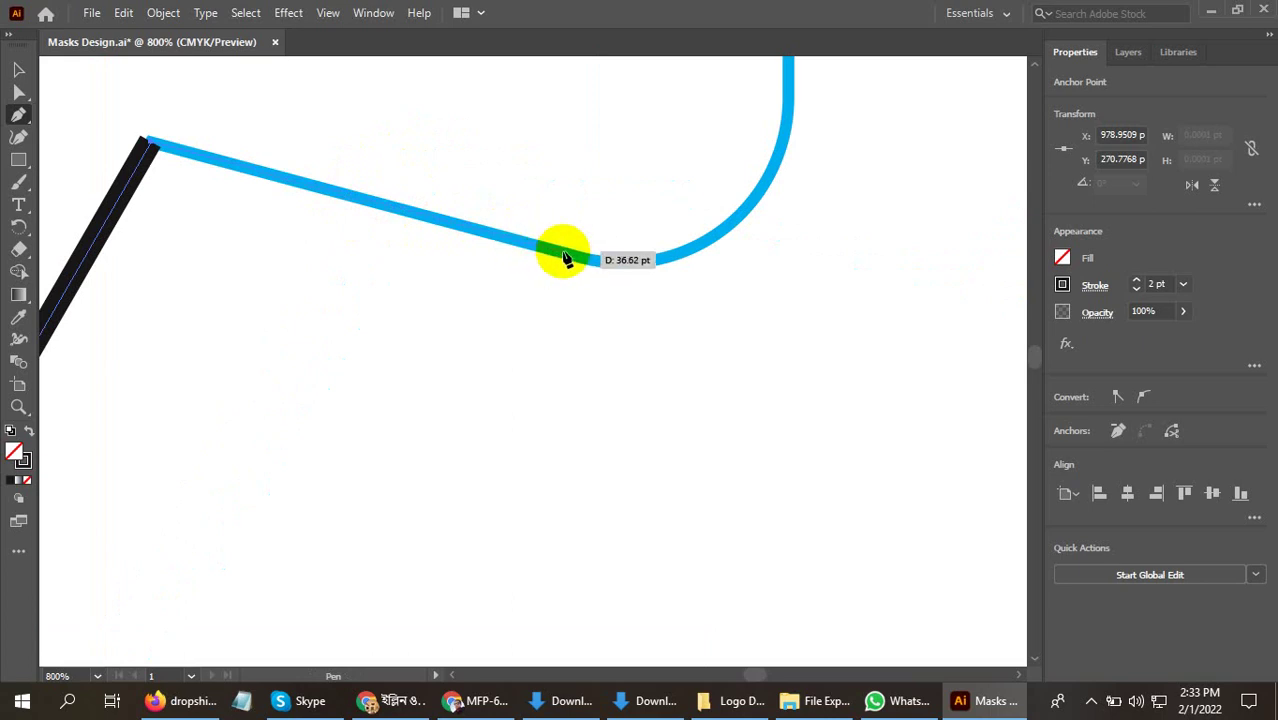
pyautogui.click(565, 260)
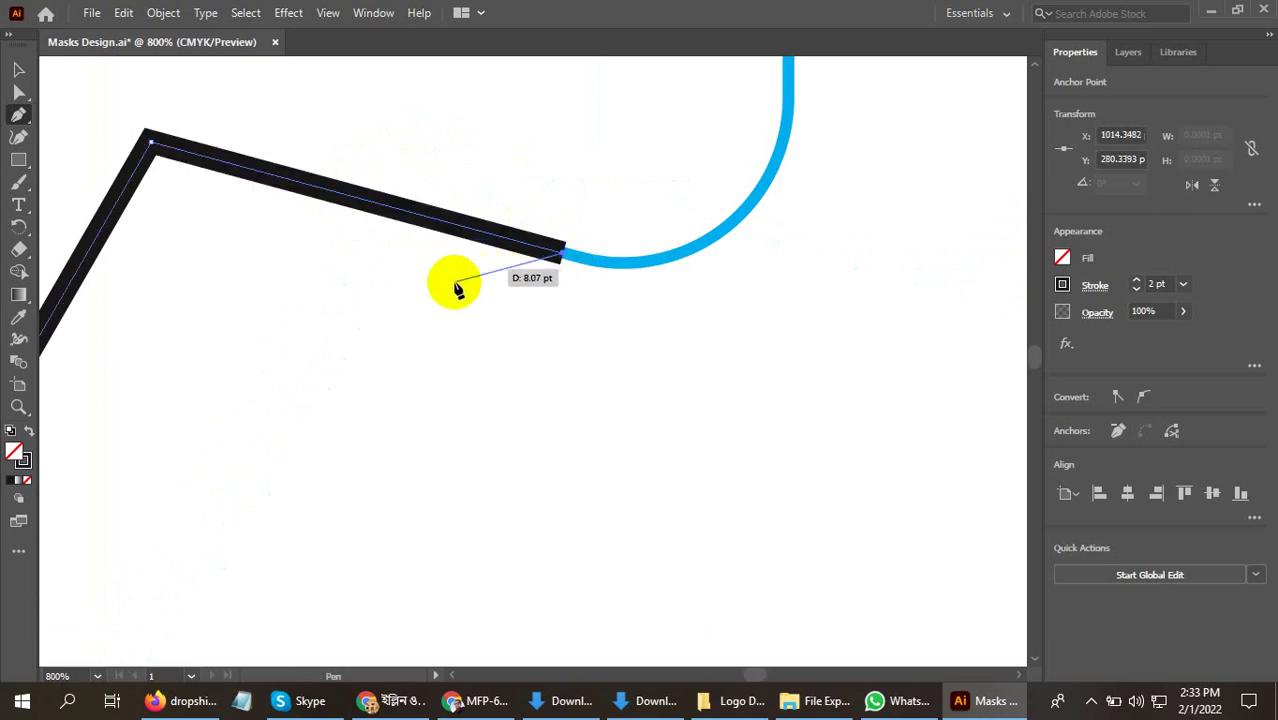
pyautogui.scroll(-3, 436, 300)
# Trace the uppermost flap's rounded corner with a curved segment, then its vertical outer edge to the top corner
pyautogui.scroll(4, 571, 208)
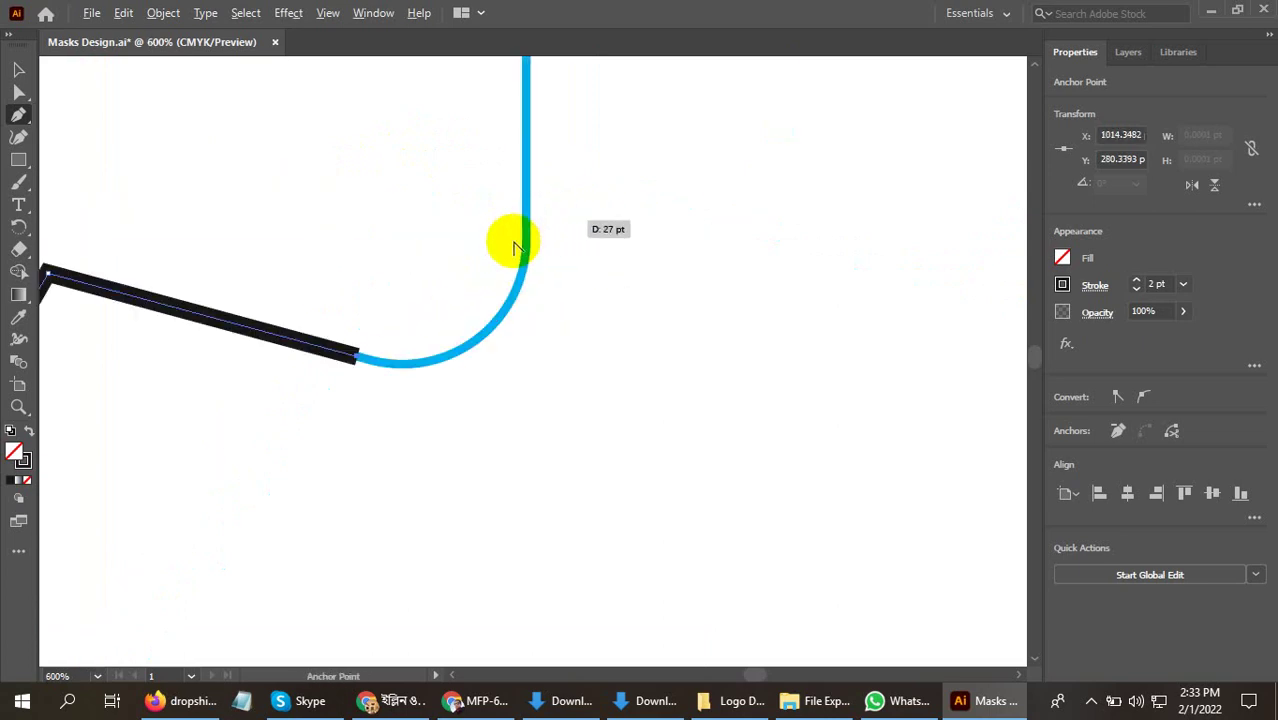
pyautogui.moveTo(547, 276)
pyautogui.mouseDown()
pyautogui.moveTo(565, 57)
pyautogui.moveTo(602, 28)
pyautogui.moveTo(567, 115)
pyautogui.moveTo(633, 134)
pyautogui.moveTo(565, 137)
pyautogui.moveTo(553, 338)
pyautogui.mouseUp()
pyautogui.scroll(-4, 552, 338)
pyautogui.scroll(-2, 556, 347)
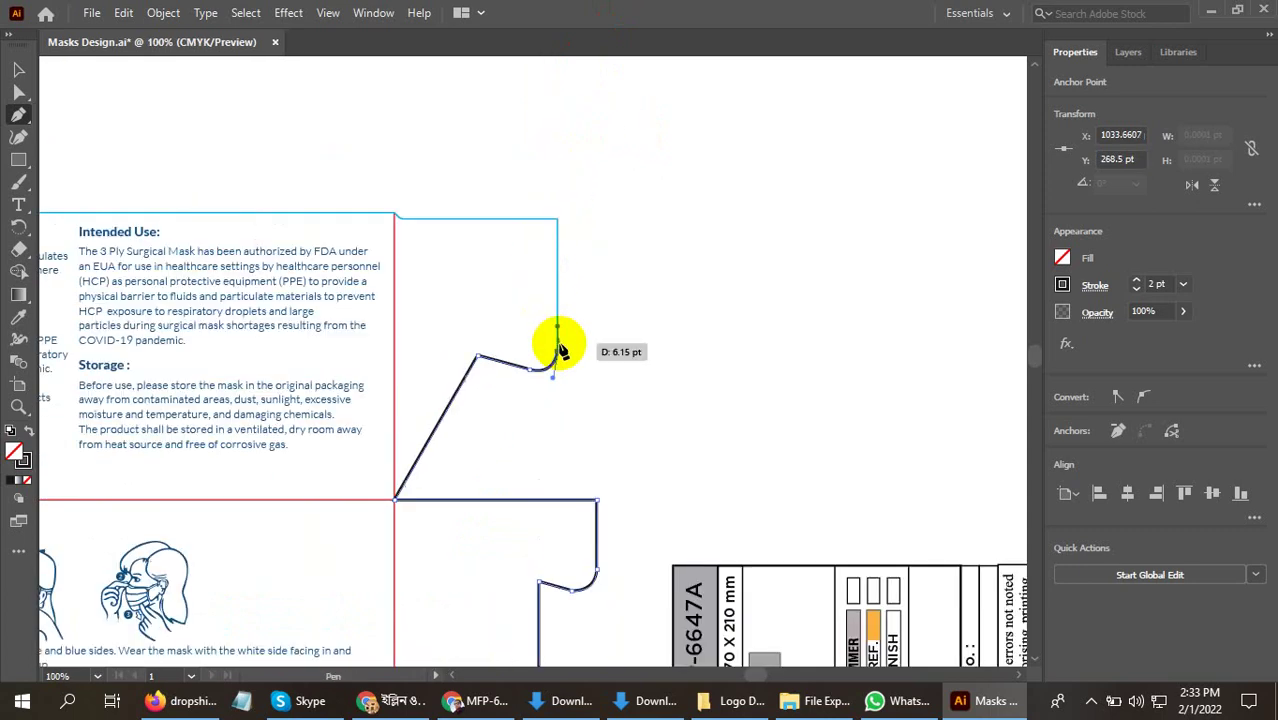
pyautogui.scroll(5, 547, 230)
pyautogui.scroll(2, 551, 243)
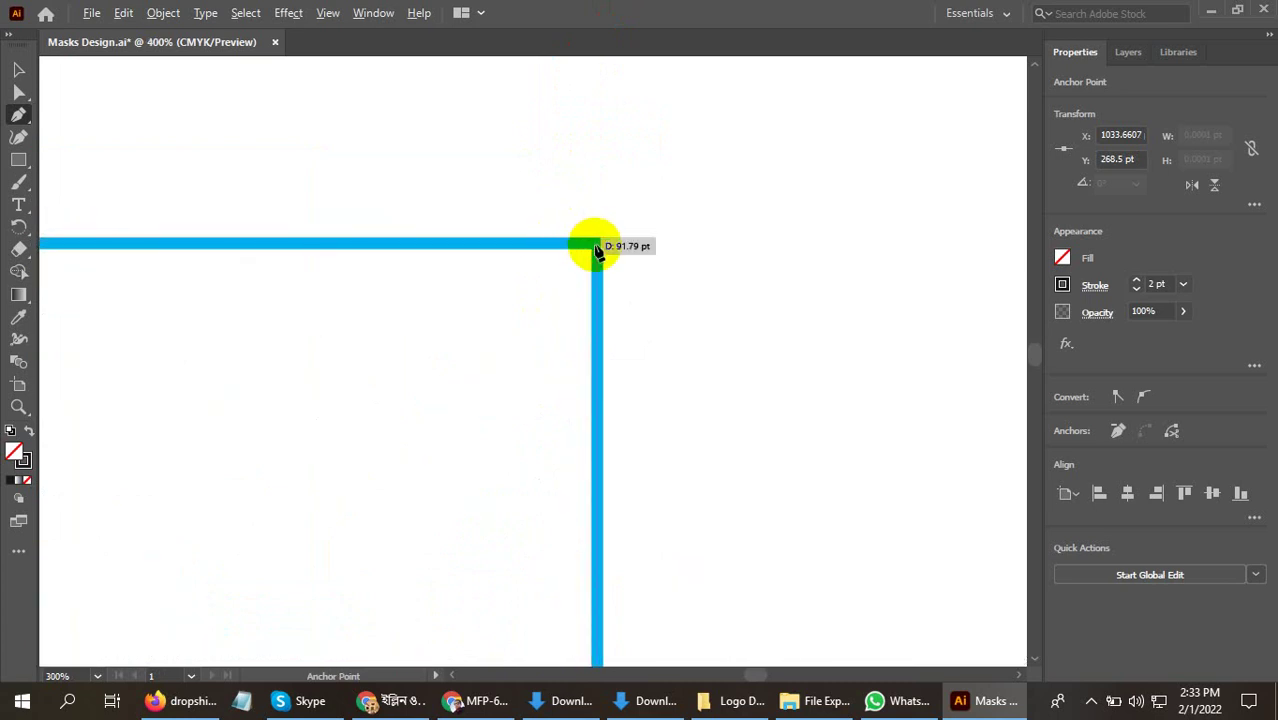
pyautogui.click(594, 244)
pyautogui.scroll(-4, 680, 268)
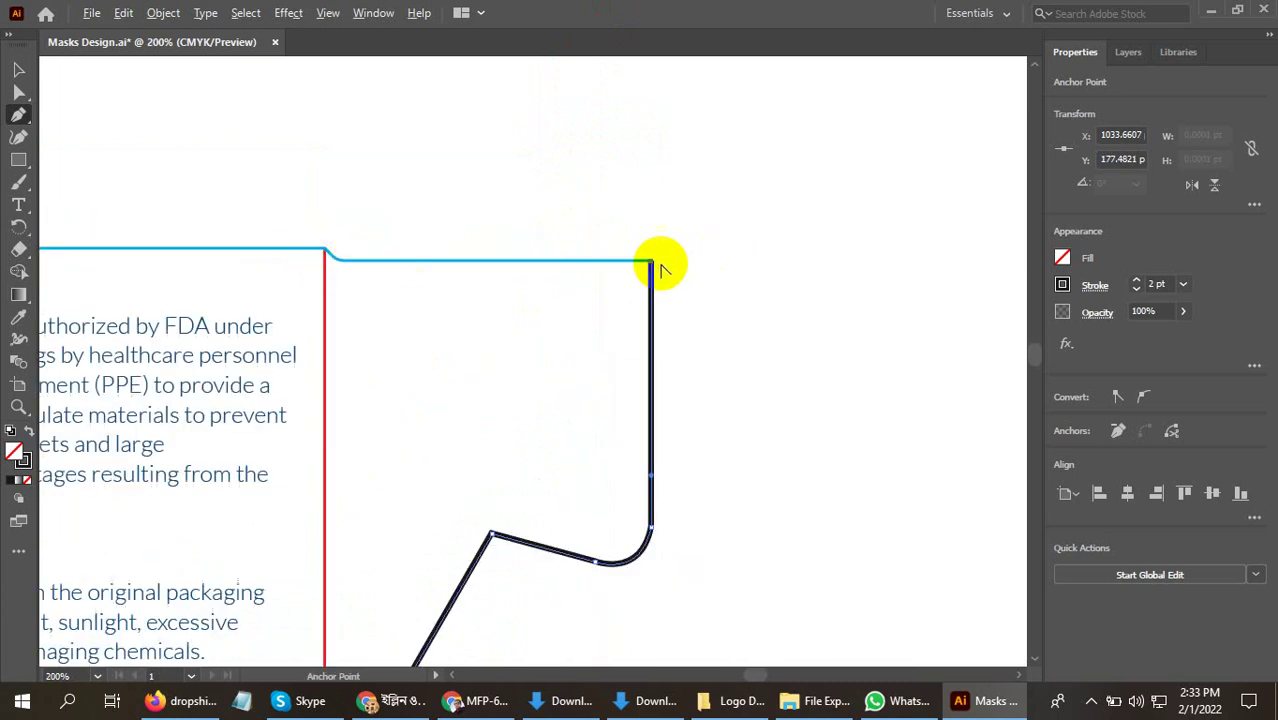
# Trace the uppermost flap's top horizontal edge to the bend, then the curved notch up to the crease corner beside the Intended Use text
pyautogui.scroll(5, 342, 262)
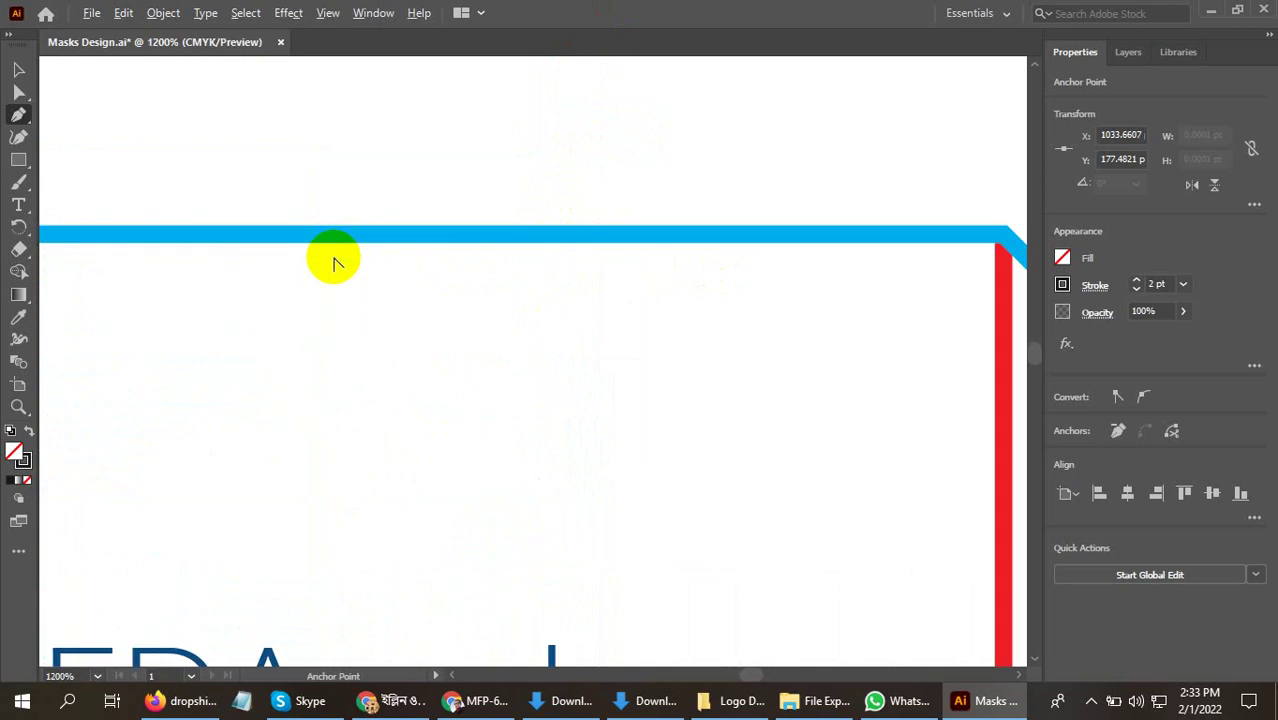
pyautogui.moveTo(322, 262); pyautogui.dragTo(439, 316)
pyautogui.moveTo(300, 322); pyautogui.dragTo(530, 386)
pyautogui.scroll(-1, 873, 379)
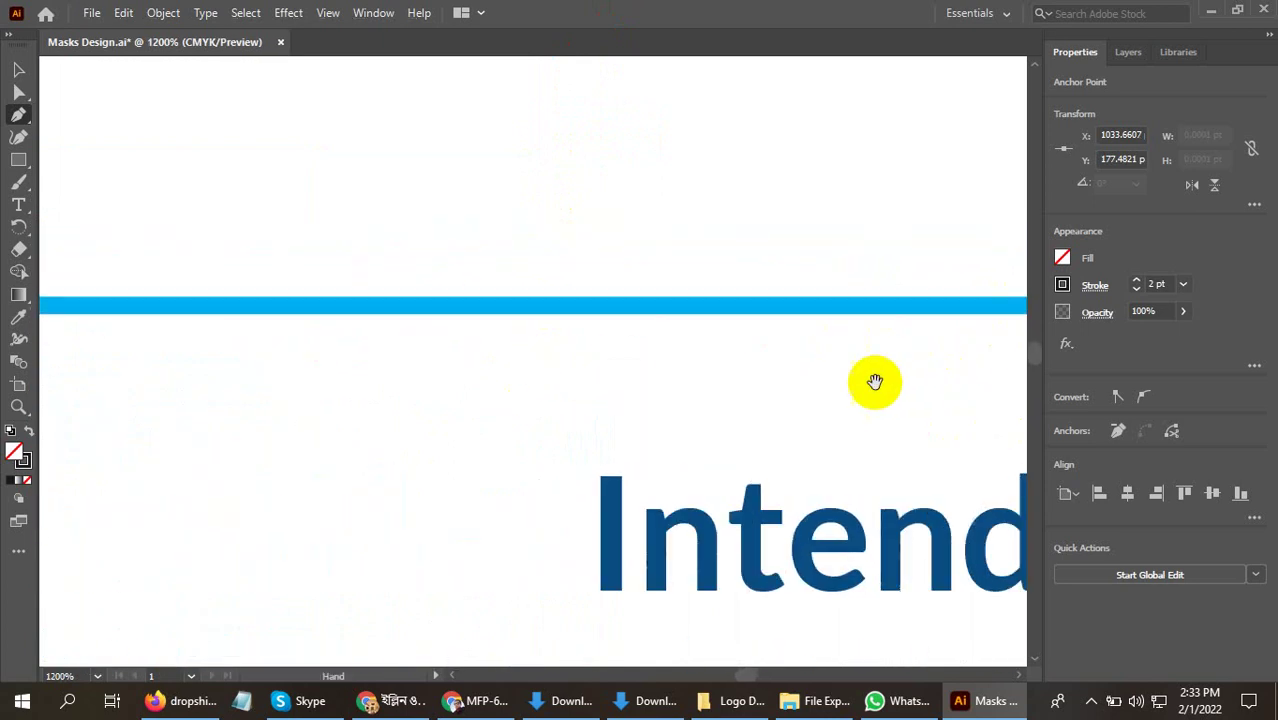
pyautogui.scroll(-1, 575, 369)
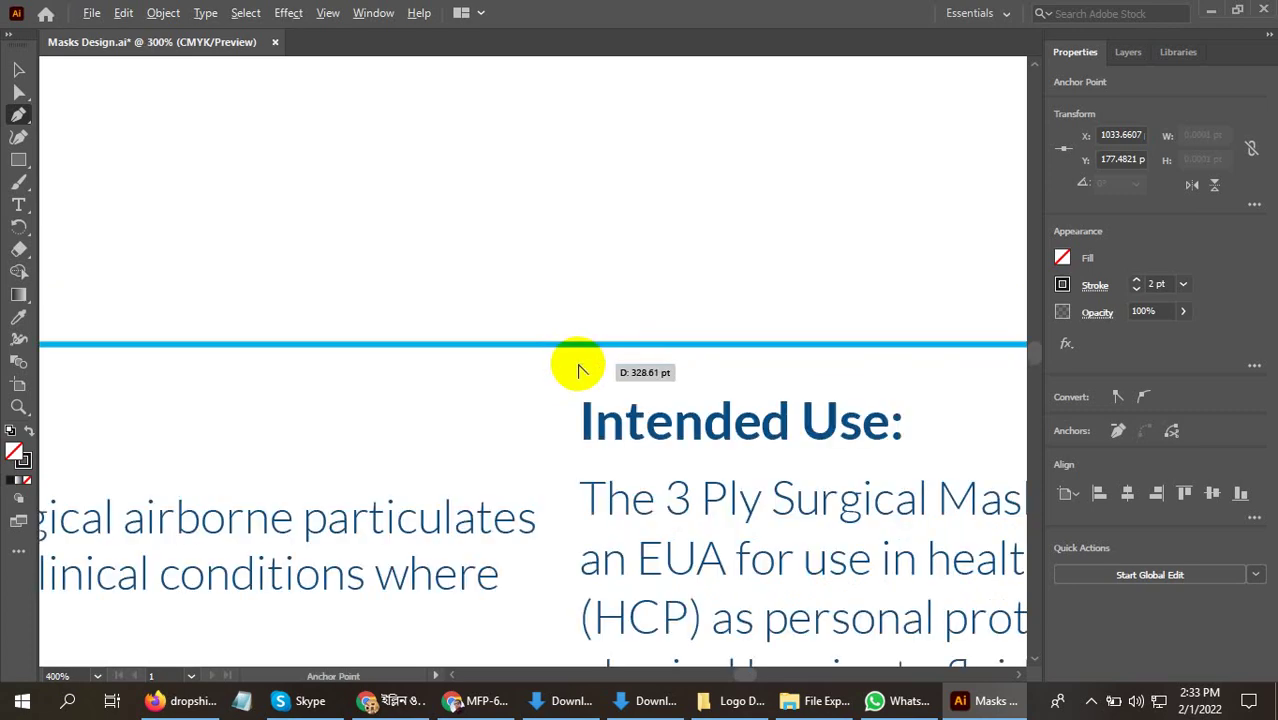
pyautogui.scroll(-3, 578, 370)
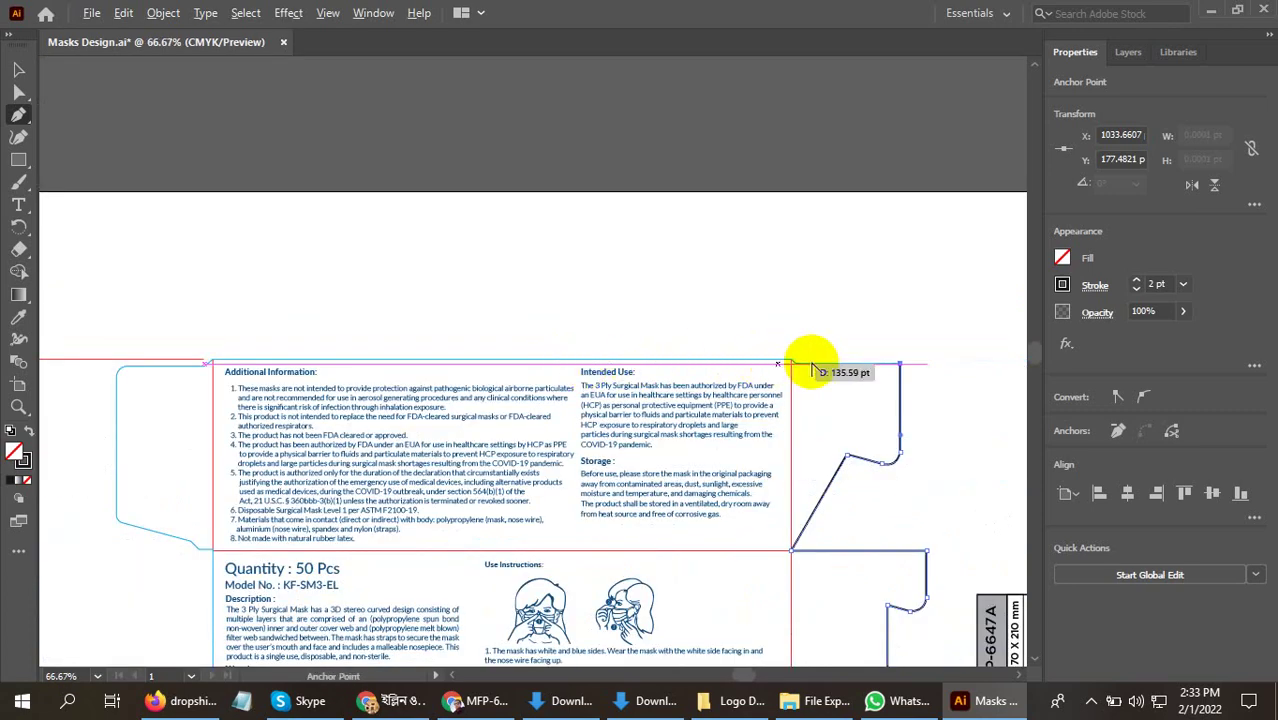
pyautogui.scroll(4, 810, 364)
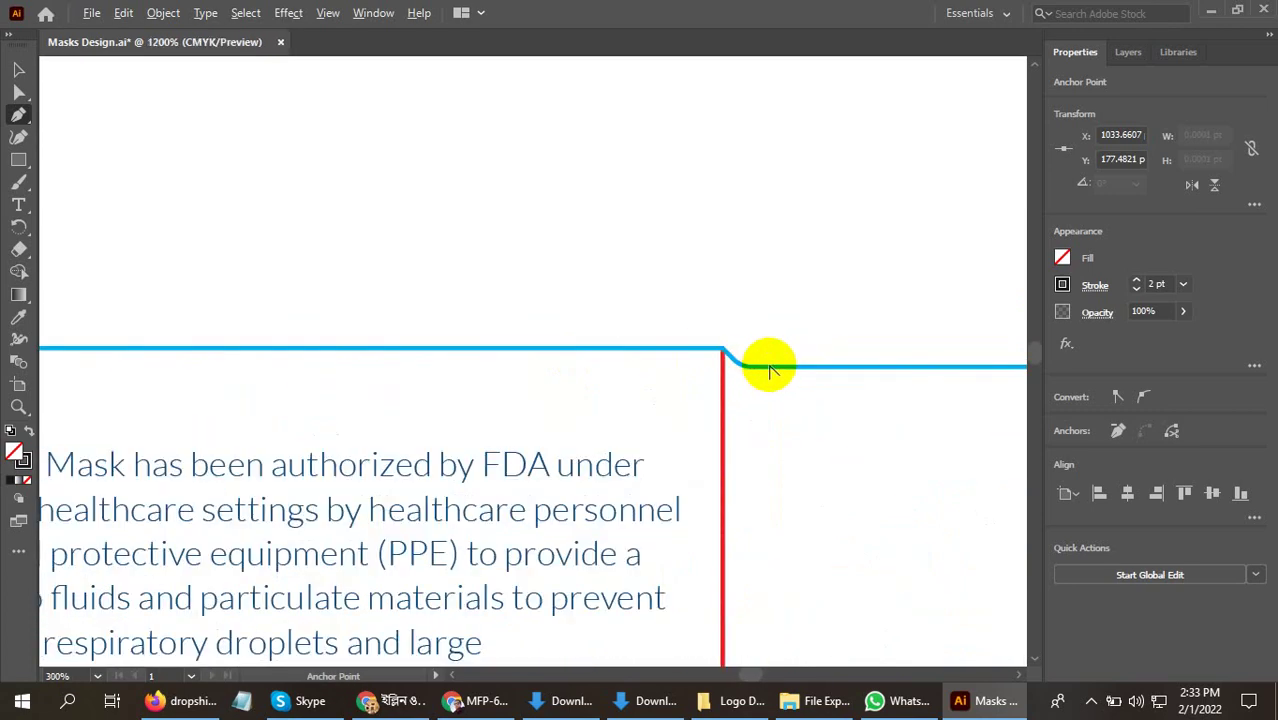
pyautogui.scroll(6, 770, 370)
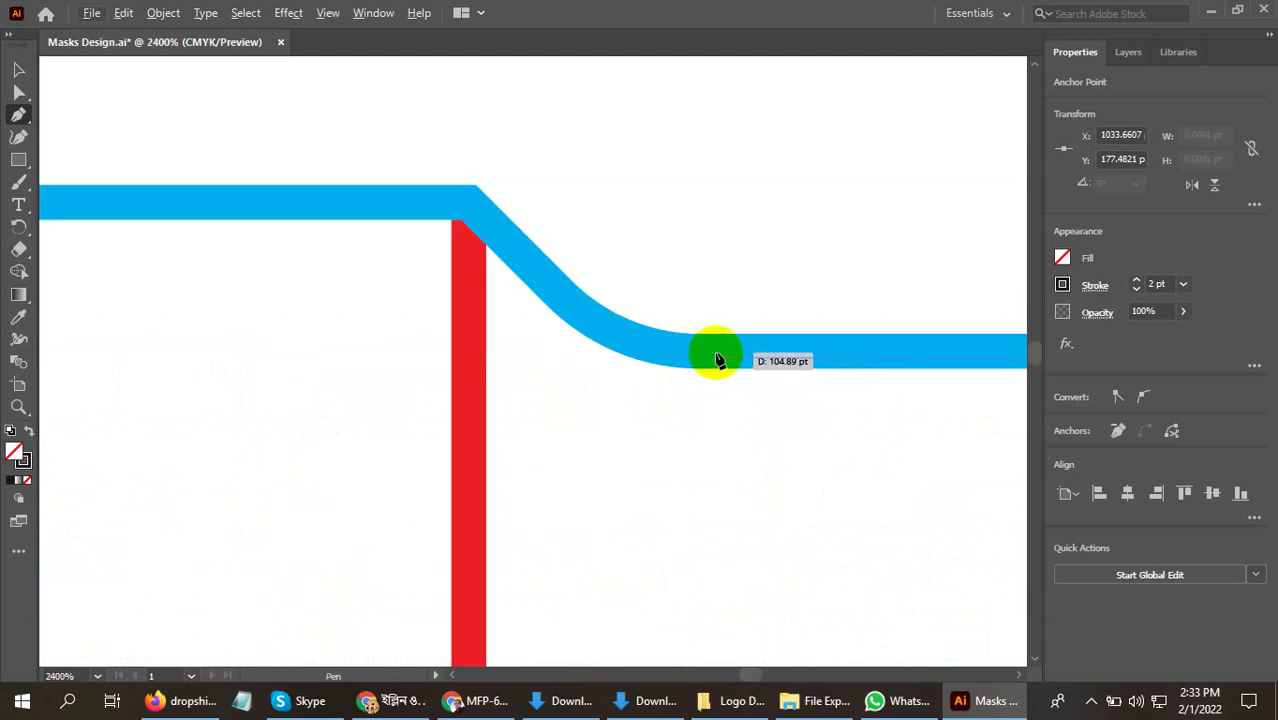
pyautogui.moveTo(565, 296); pyautogui.dragTo(271, 337)
pyautogui.scroll(3, 456, 194)
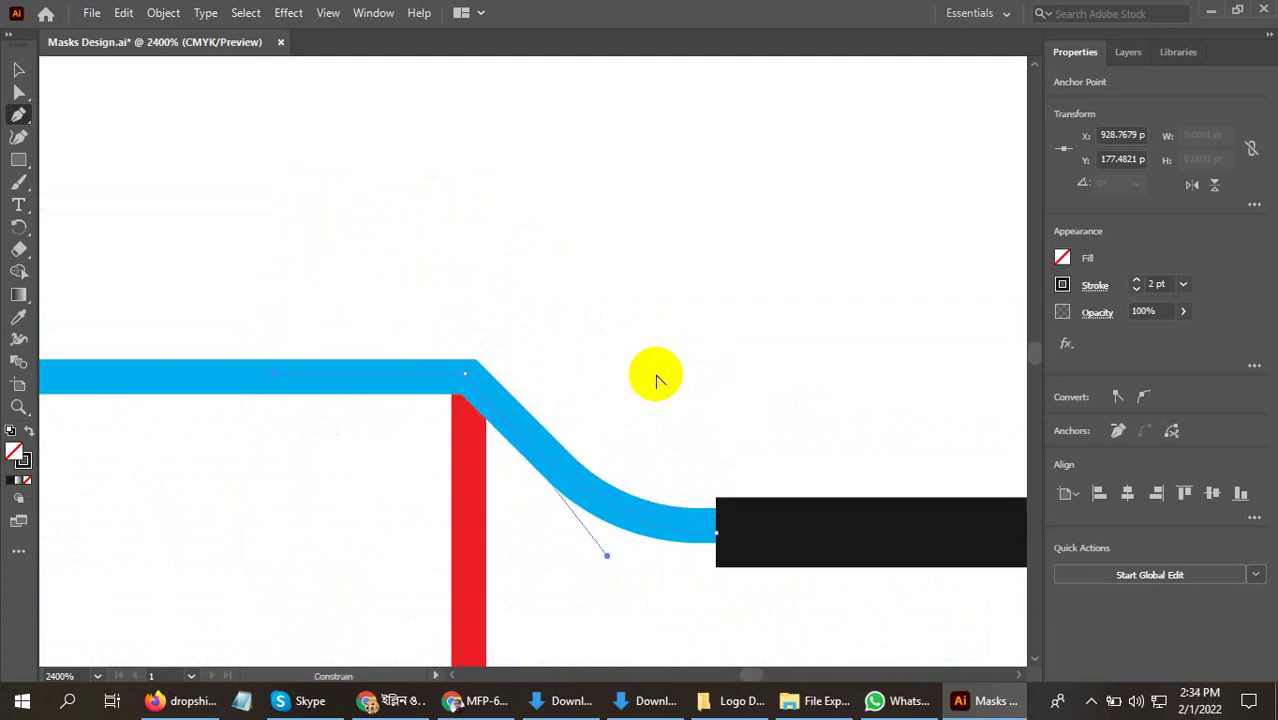
# Trace the long top edge of the Additional Information panel to its opposite crease corner, then the short slanted edge into the adjoining flap
pyautogui.keyDown('alt'); pyautogui.scroll(-5, 735, 378); pyautogui.keyUp('alt')
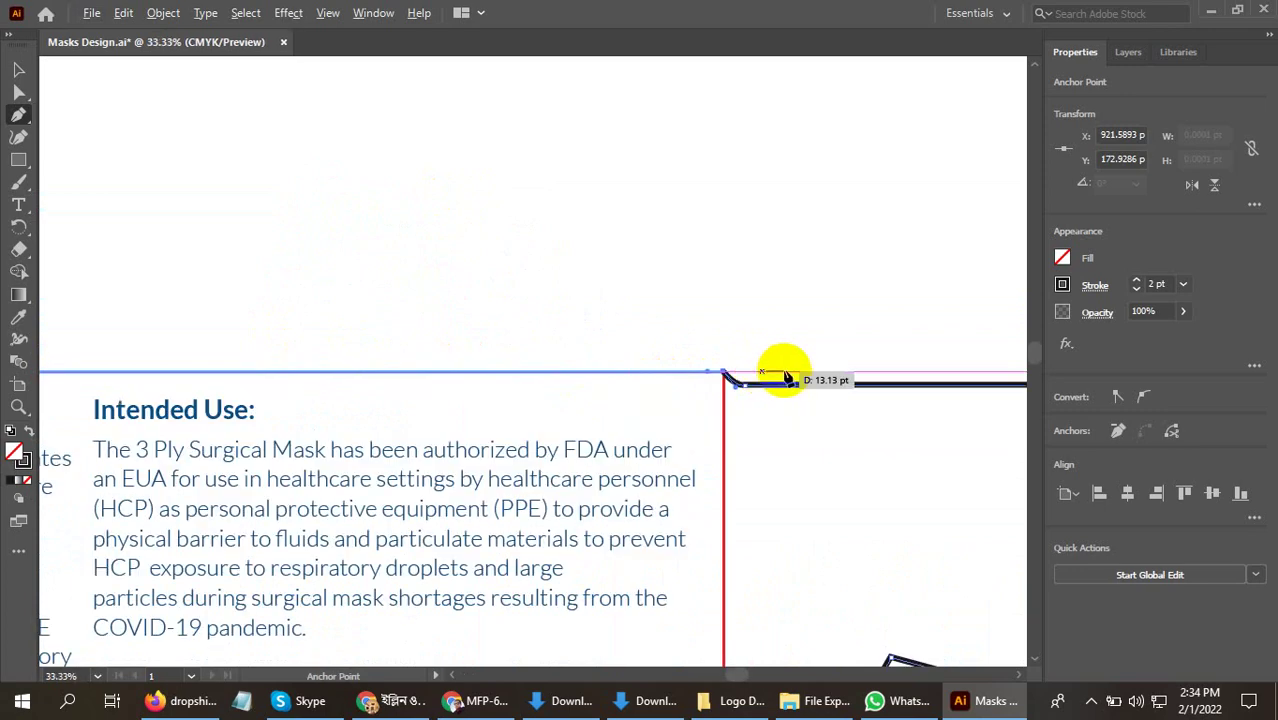
pyautogui.keyDown('alt'); pyautogui.scroll(-4, 776, 371); pyautogui.keyUp('alt')
pyautogui.keyDown('alt'); pyautogui.scroll(5, 448, 385); pyautogui.keyUp('alt')
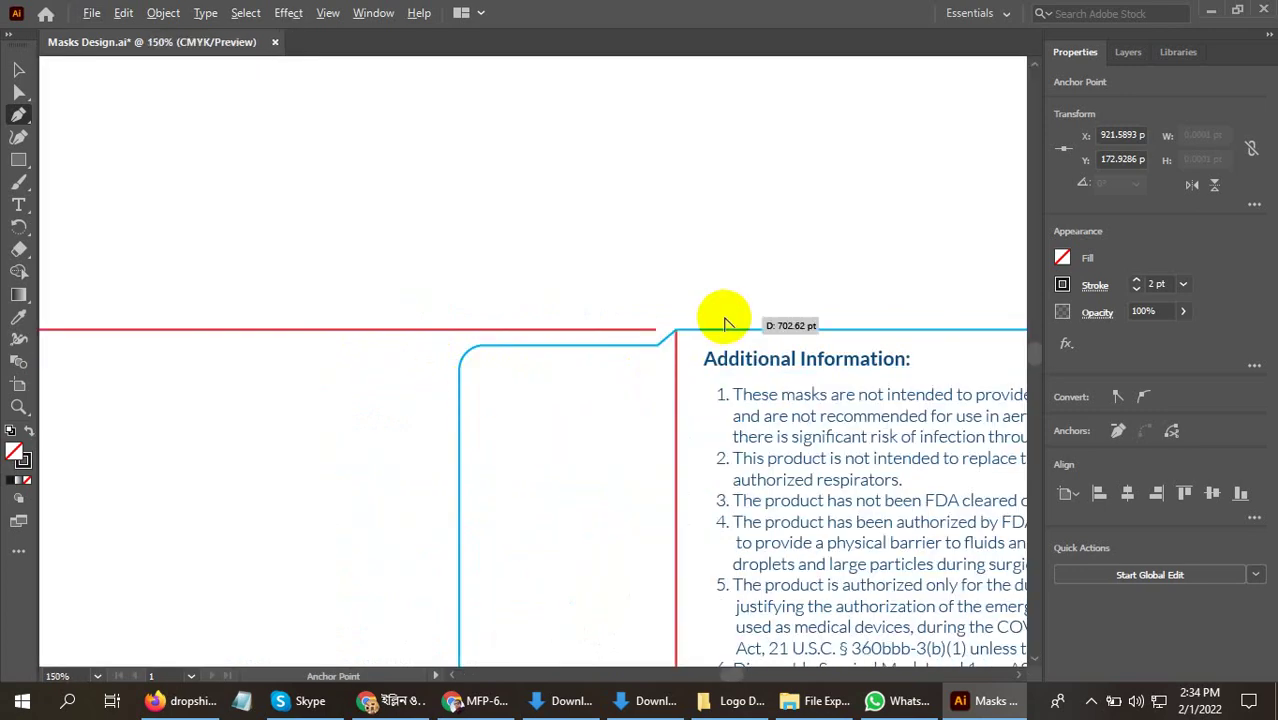
pyautogui.keyDown('alt'); pyautogui.scroll(3, 655, 337); pyautogui.keyUp('alt')
pyautogui.keyDown('alt'); pyautogui.scroll(3, 520, 361); pyautogui.keyUp('alt')
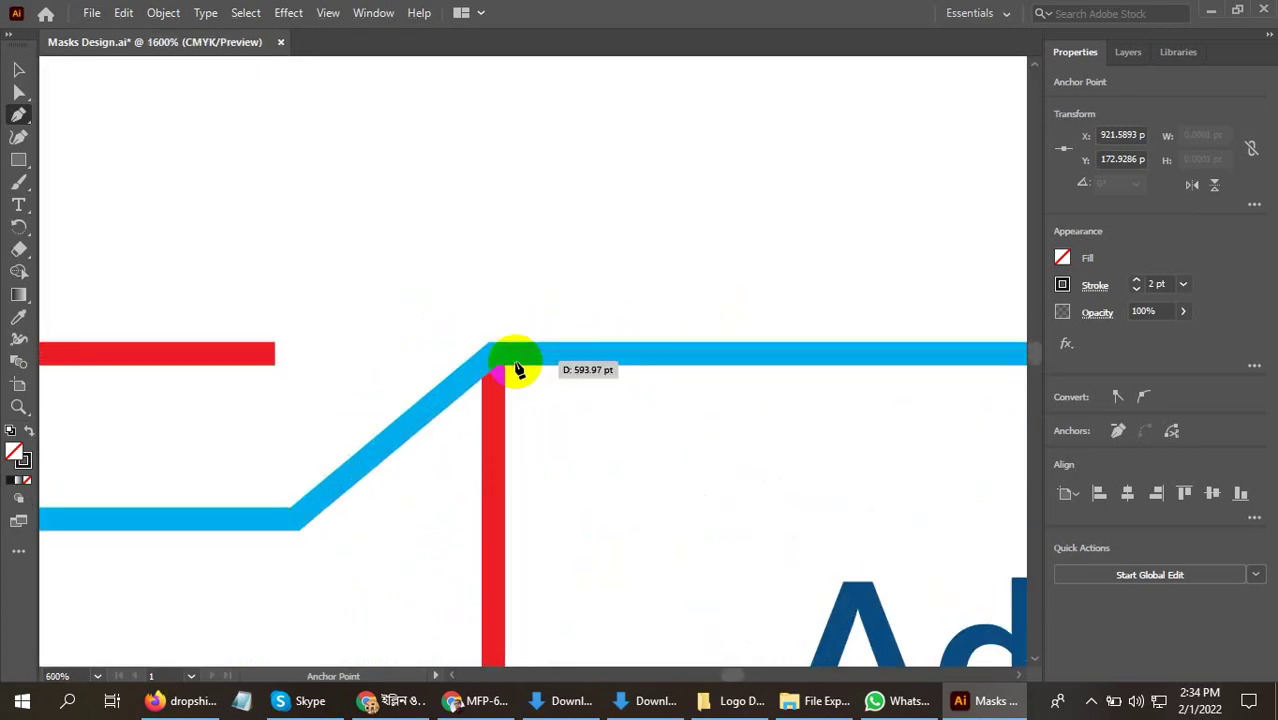
pyautogui.click(492, 358)
pyautogui.click(318, 506)
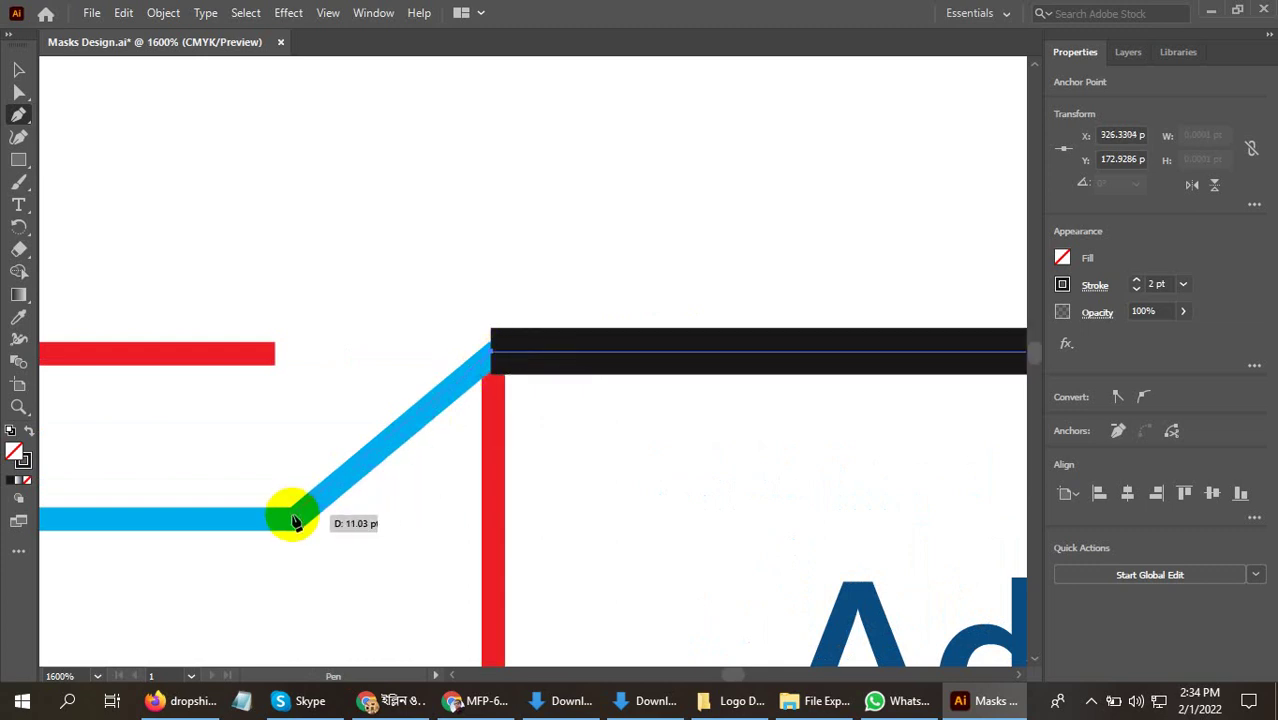
# Trace the upper horizontal edge of the flap beside the Additional Information text, then its upper rounded corner with a curved segment
pyautogui.keyDown('alt'); pyautogui.scroll(-5, 755, 300); pyautogui.keyUp('alt')
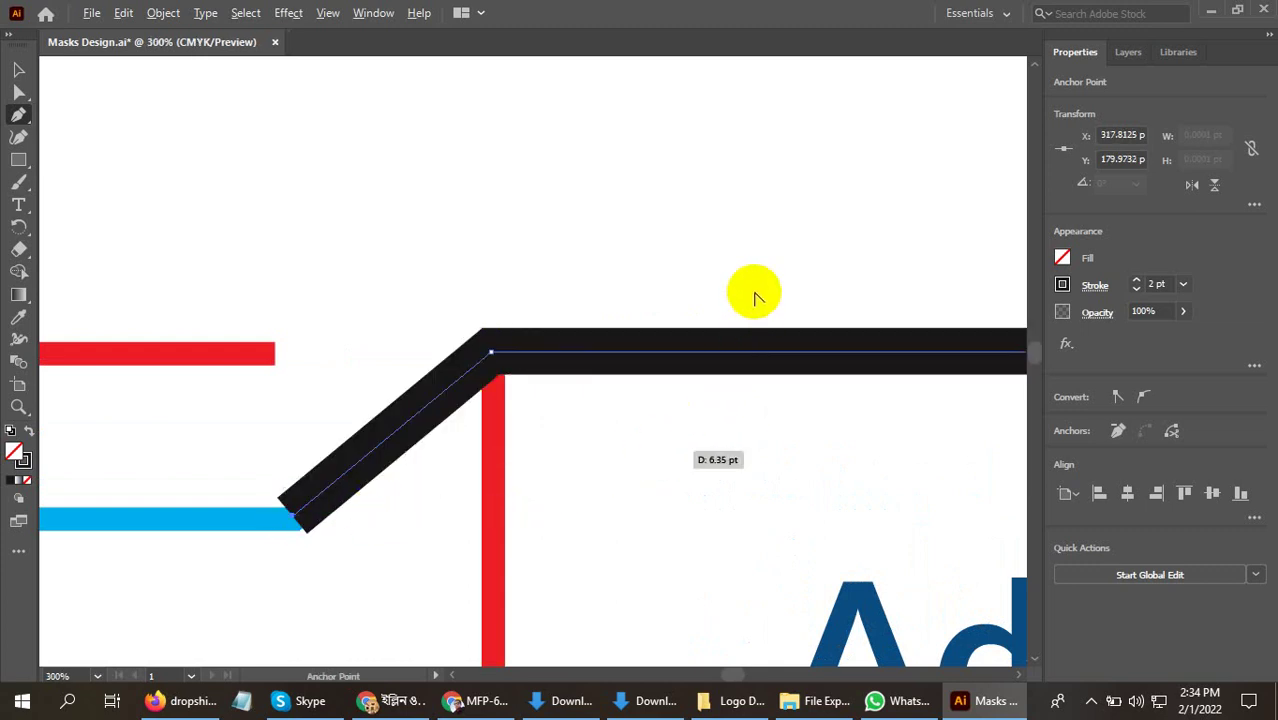
pyautogui.keyDown('alt'); pyautogui.scroll(-5, 755, 297); pyautogui.keyUp('alt')
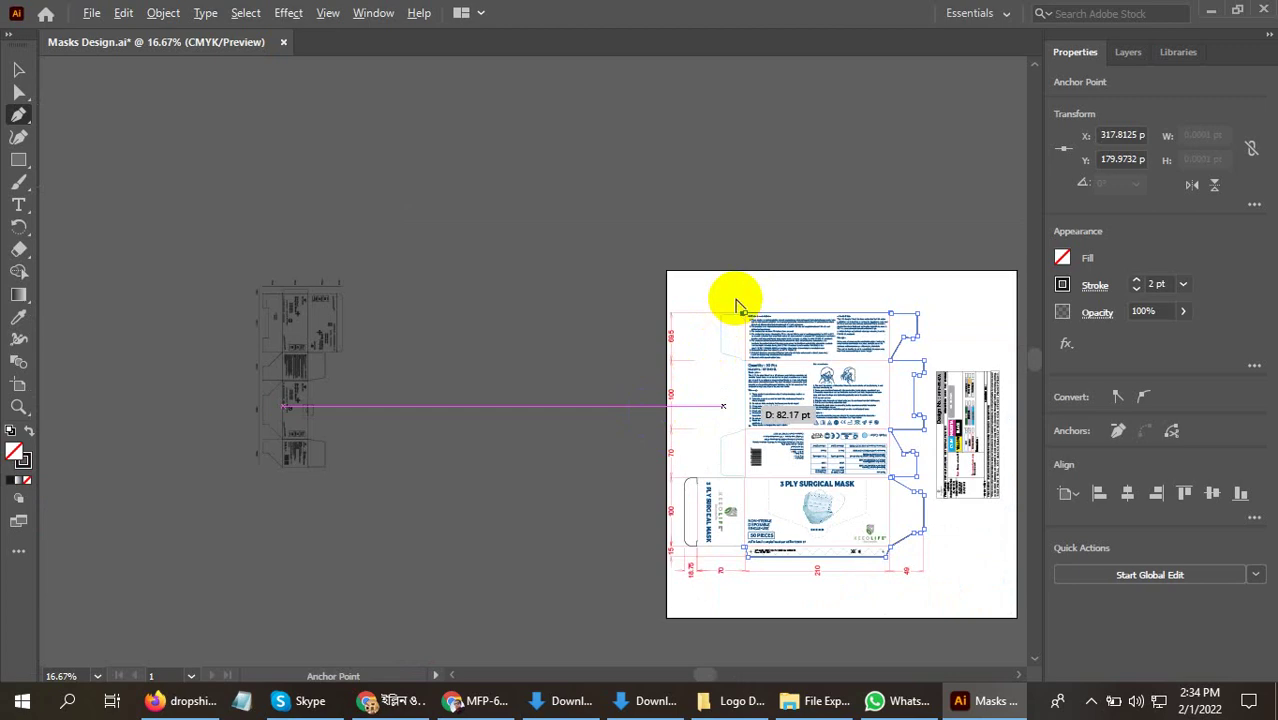
pyautogui.keyDown('alt'); pyautogui.scroll(5, 737, 305); pyautogui.keyUp('alt')
pyautogui.hscroll(5, 456, 505)
pyautogui.scroll(3, 456, 505)
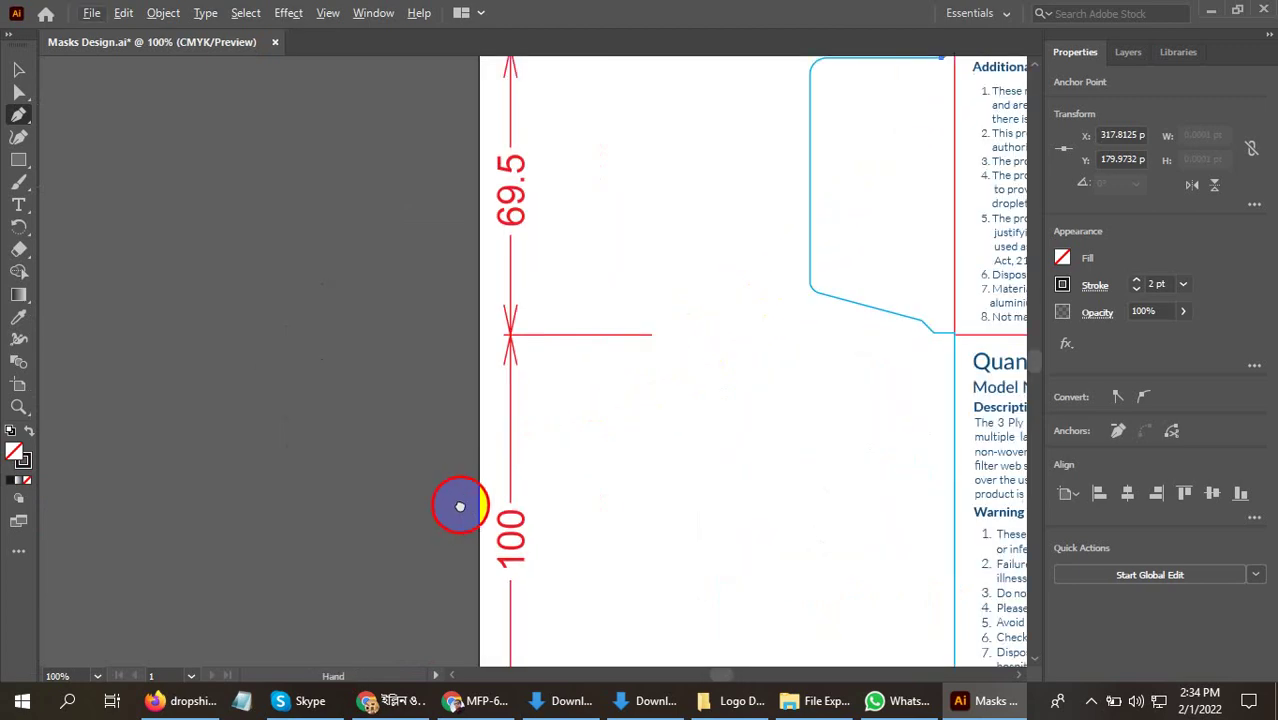
pyautogui.keyDown('alt'); pyautogui.scroll(3, 641, 250); pyautogui.keyUp('alt')
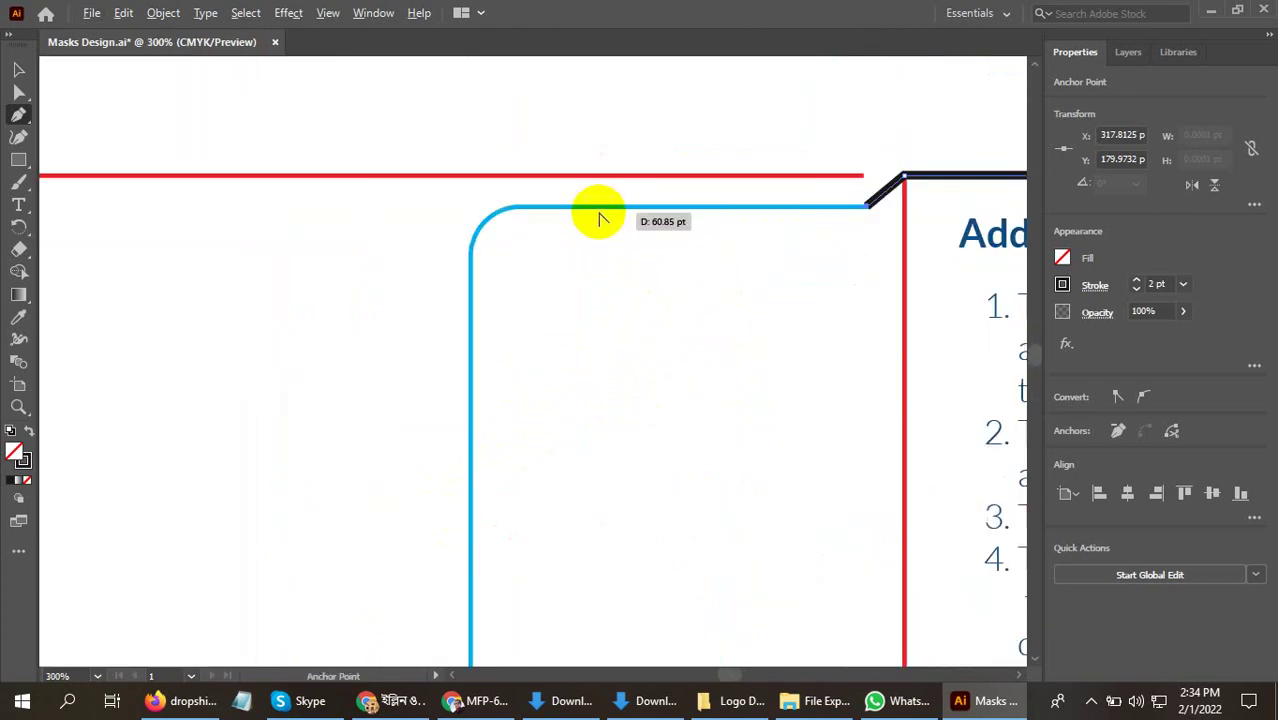
pyautogui.keyDown('alt'); pyautogui.scroll(2, 604, 216); pyautogui.keyUp('alt')
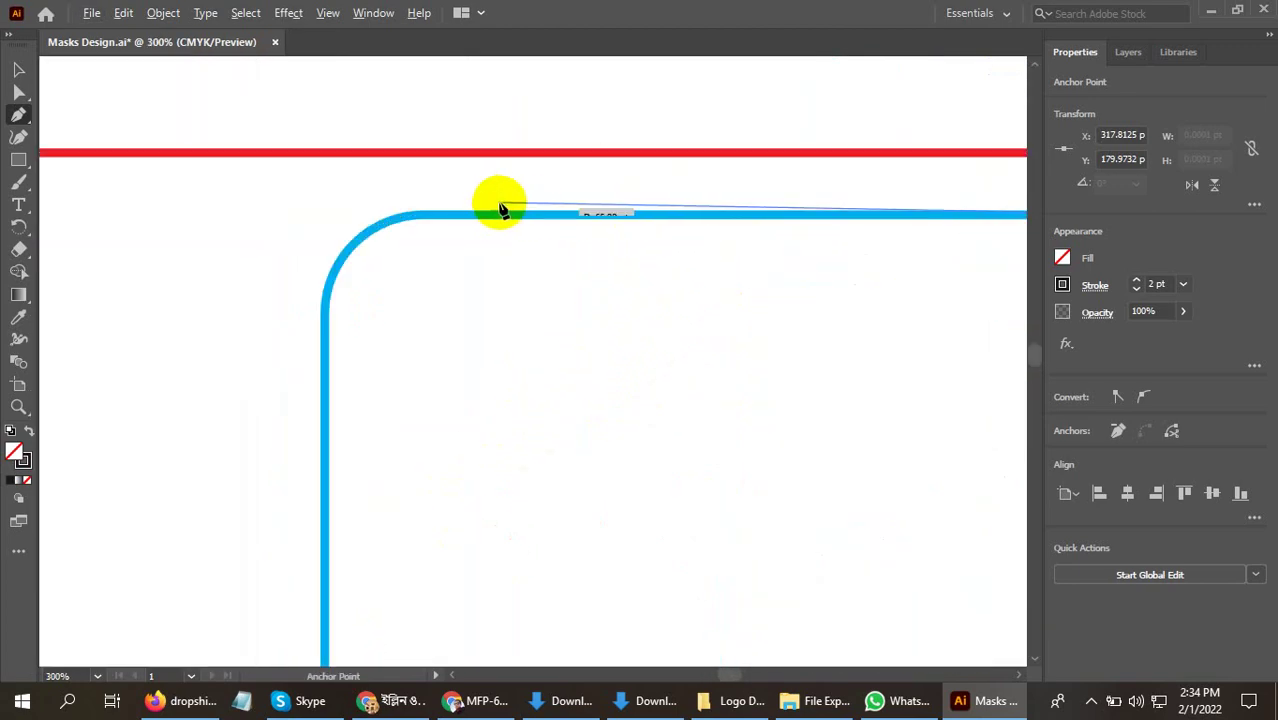
pyautogui.click(444, 215)
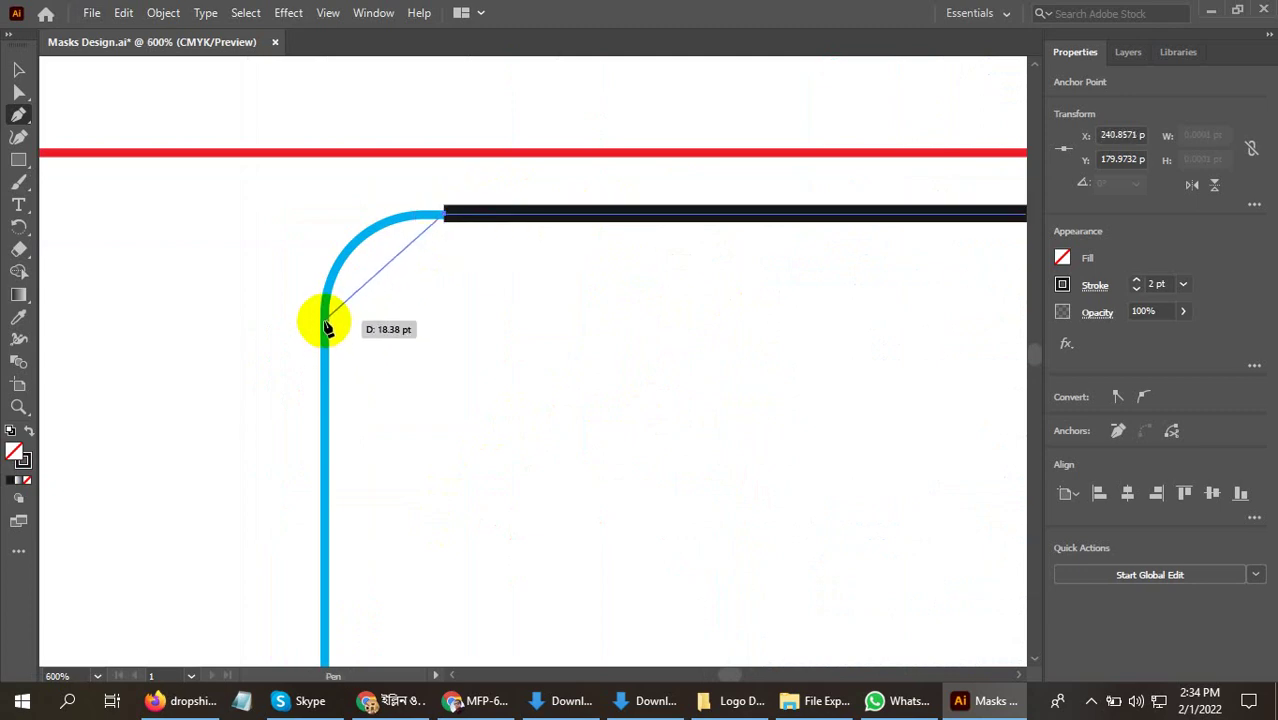
pyautogui.moveTo(325, 322); pyautogui.dragTo(308, 438)
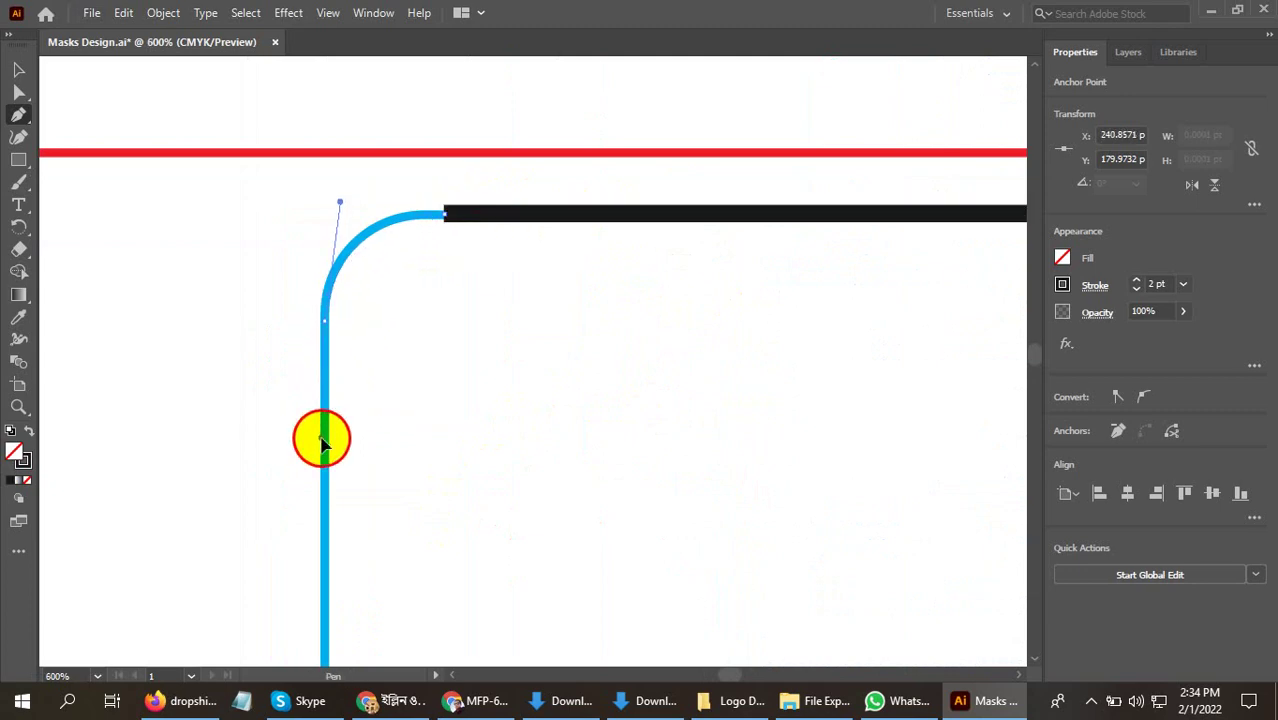
pyautogui.moveTo(323, 440); pyautogui.dragTo(326, 434)
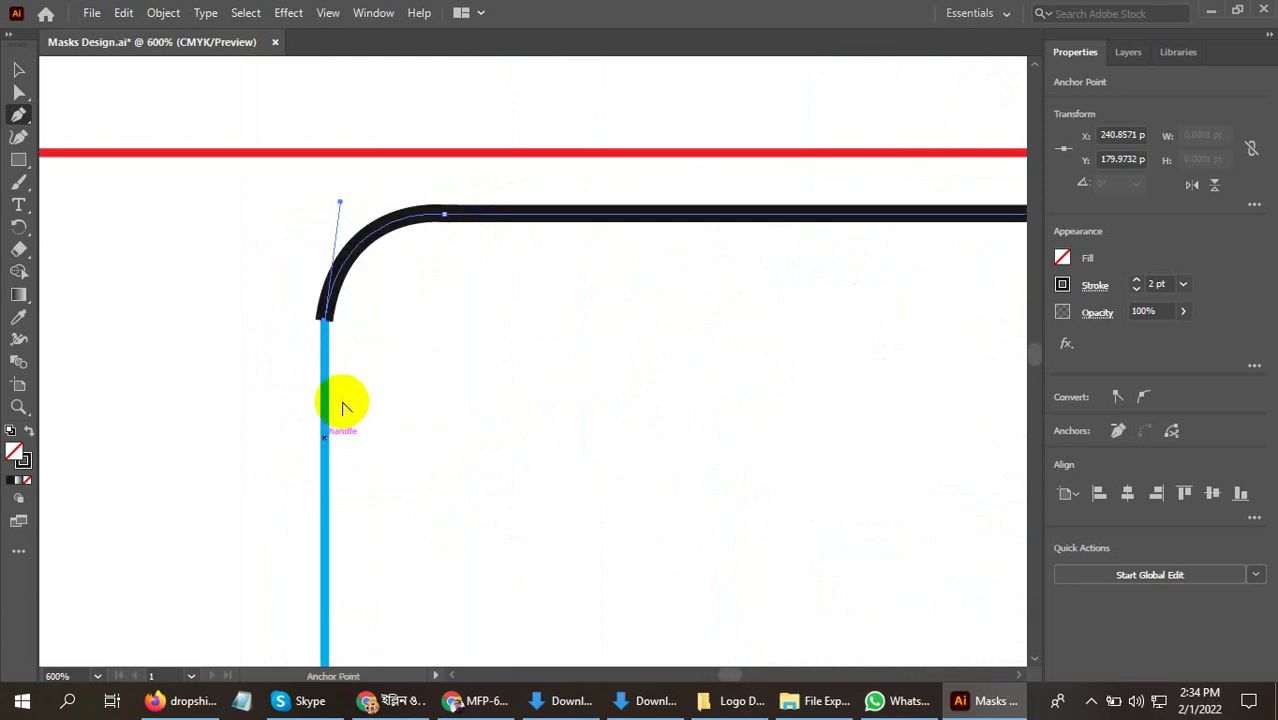
# Trace this flap's vertical outer edge, then its lower rounded corner with a curved segment ending on the sloping edge
pyautogui.keyDown('alt'); pyautogui.scroll(-7, 380, 262); pyautogui.keyUp('alt')
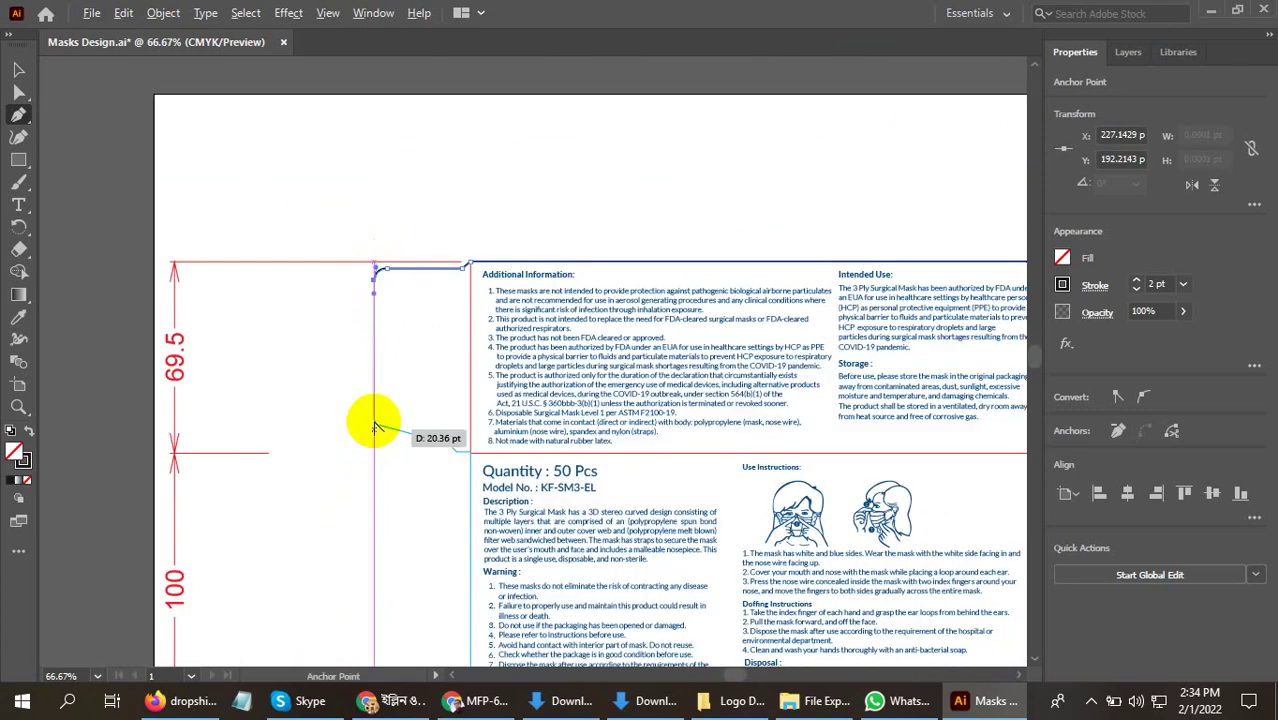
pyautogui.keyDown('alt'); pyautogui.scroll(4, 375, 432); pyautogui.keyUp('alt')
pyautogui.keyDown('alt'); pyautogui.scroll(3, 386, 414); pyautogui.keyUp('alt')
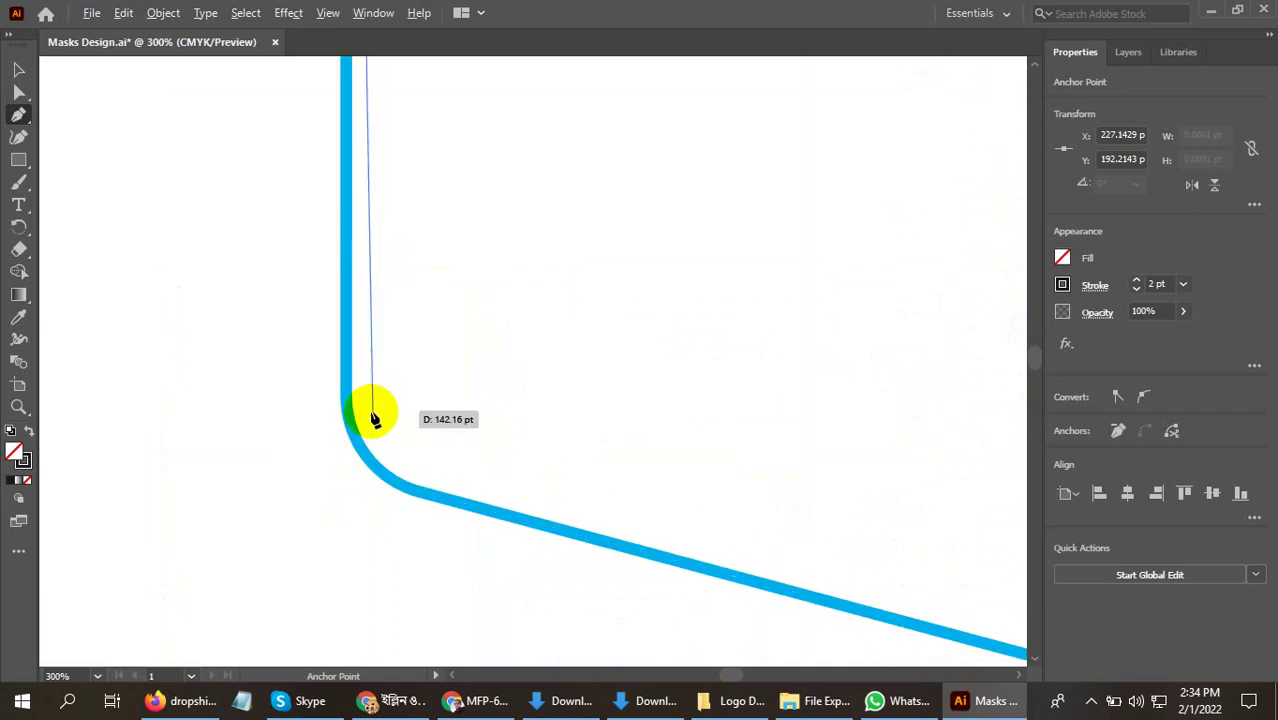
pyautogui.moveTo(342, 396); pyautogui.dragTo(677, 560)
pyautogui.scroll(2, 420, 480)
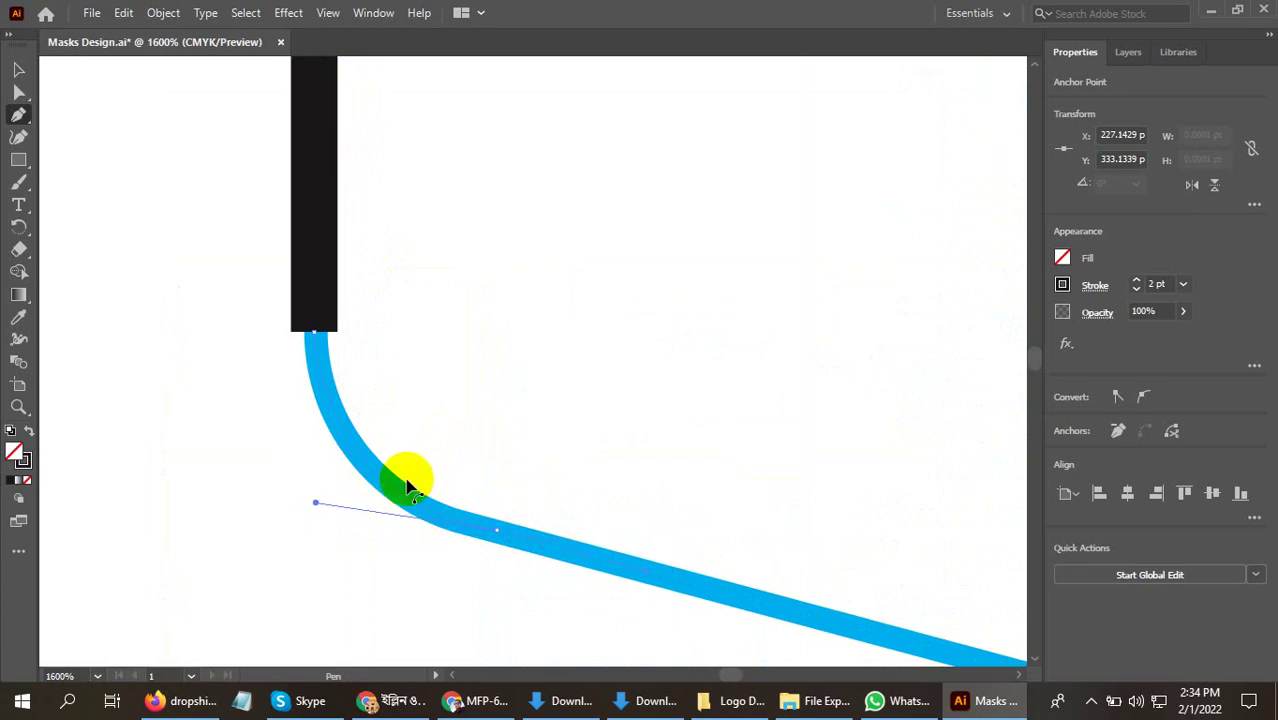
pyautogui.scroll(-3, 260, 423)
pyautogui.click(333, 482)
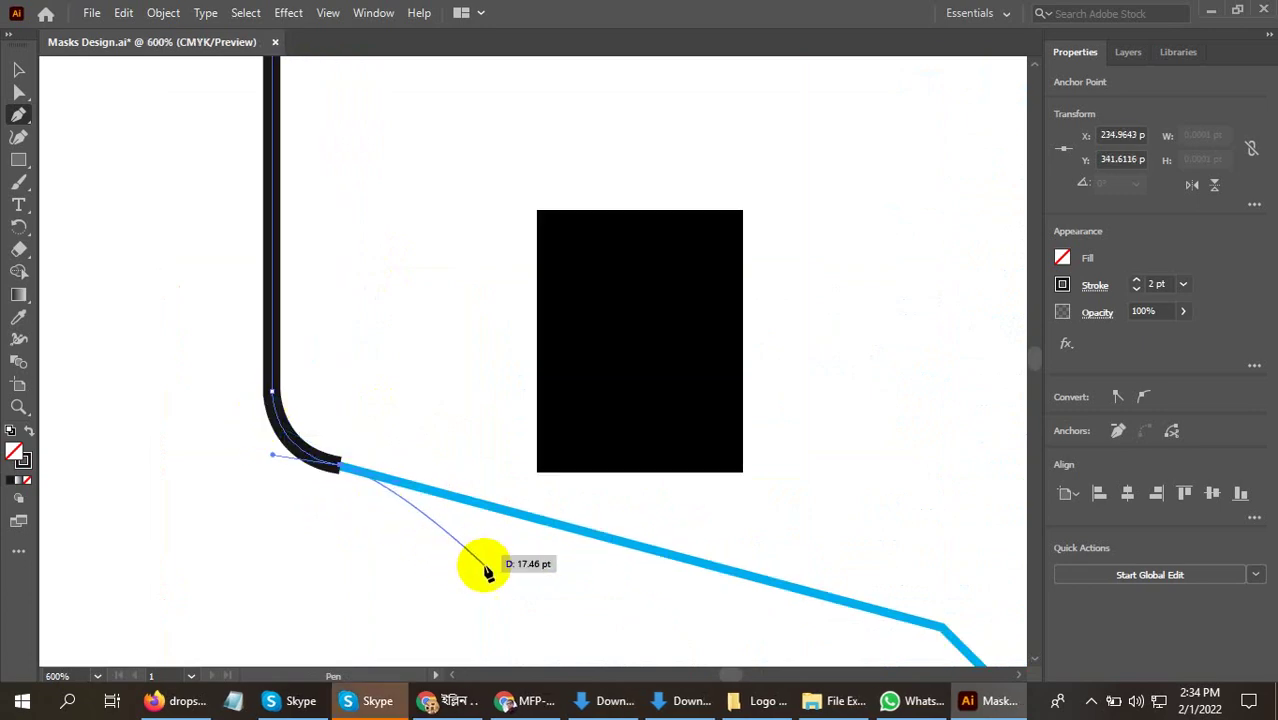
# Trace the flap's lower sloping edge and its angled notch through to the crease above the Quantity panel
pyautogui.click(1091, 701)
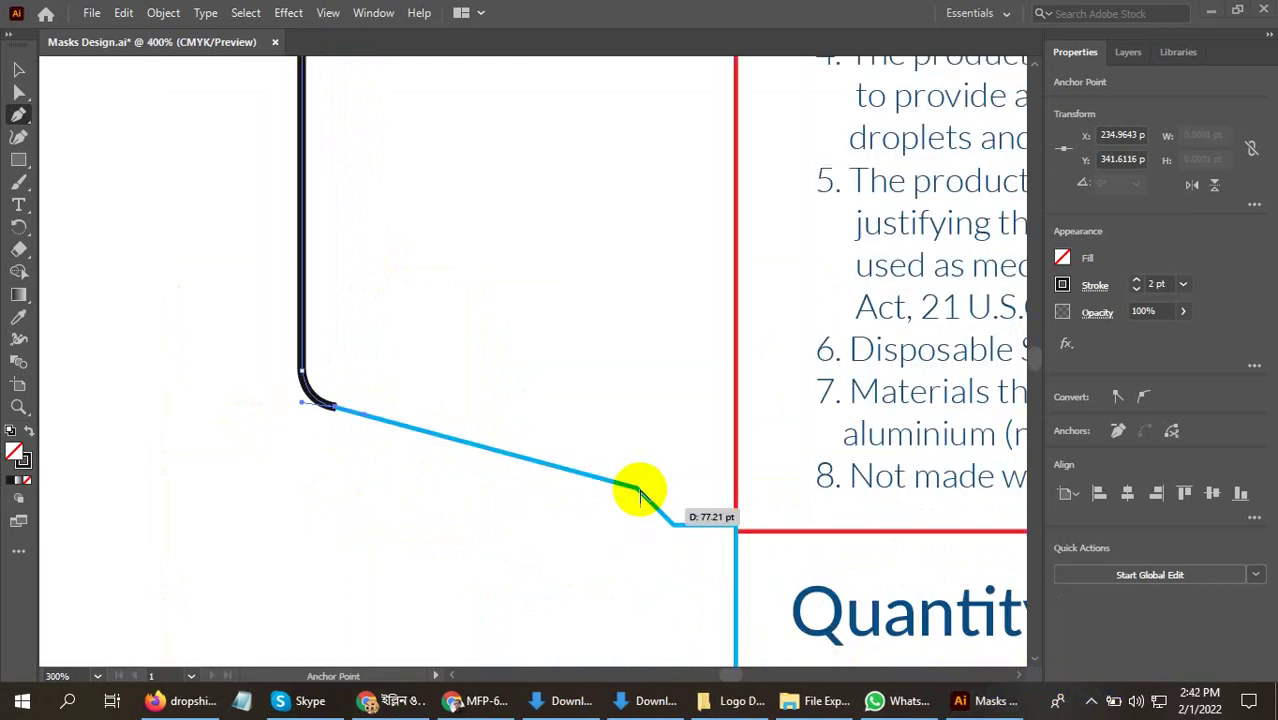
pyautogui.scroll(2, 638, 490)
pyautogui.scroll(2, 632, 497)
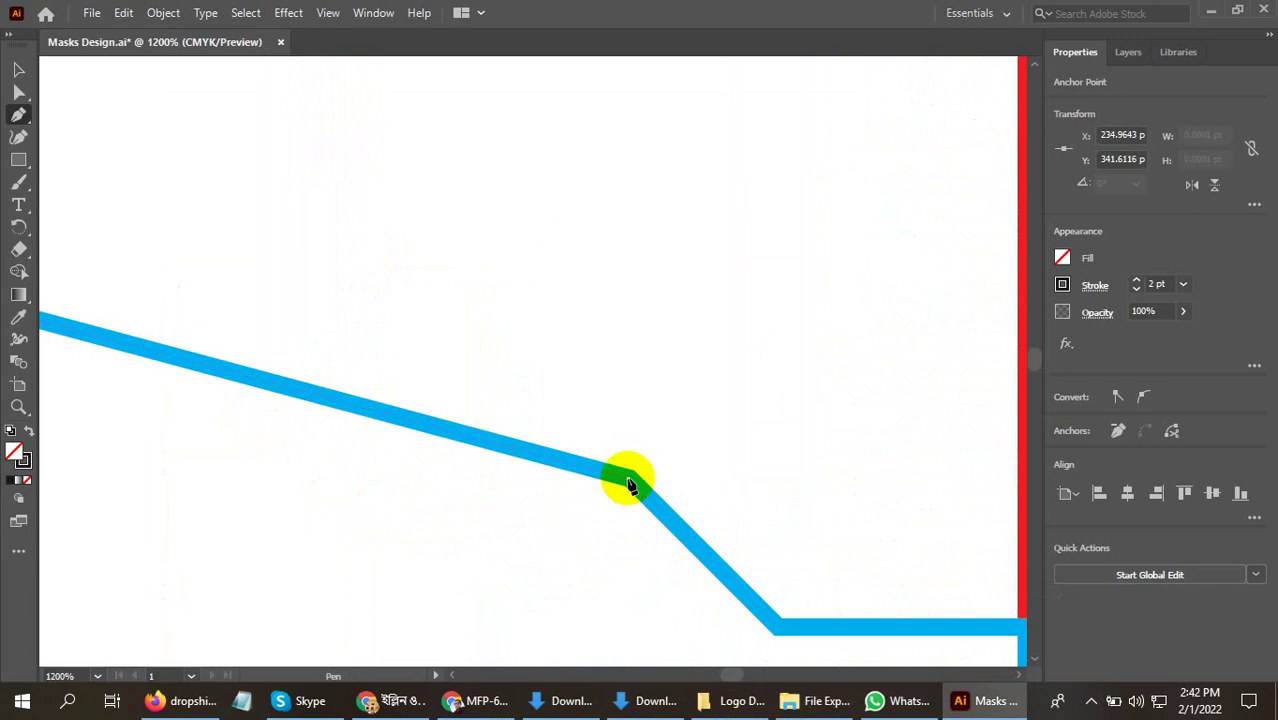
pyautogui.click(628, 484)
pyautogui.scroll(-3, 610, 480)
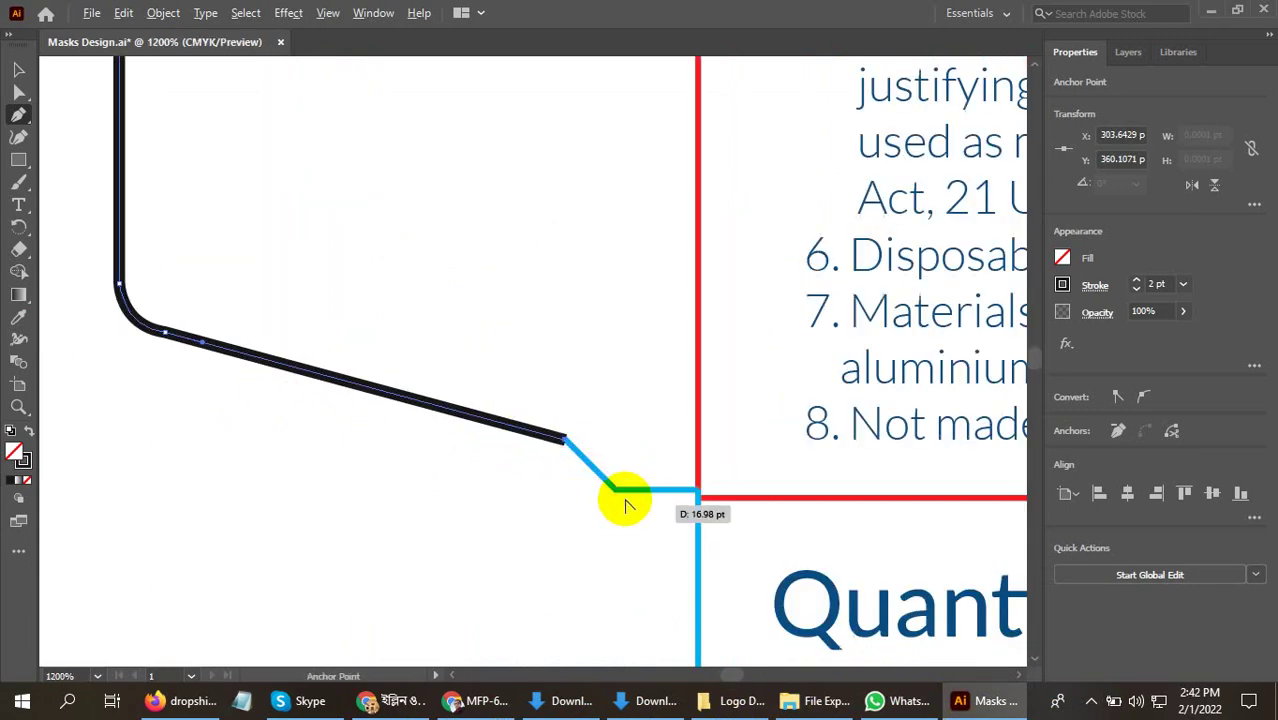
pyautogui.scroll(3, 626, 505)
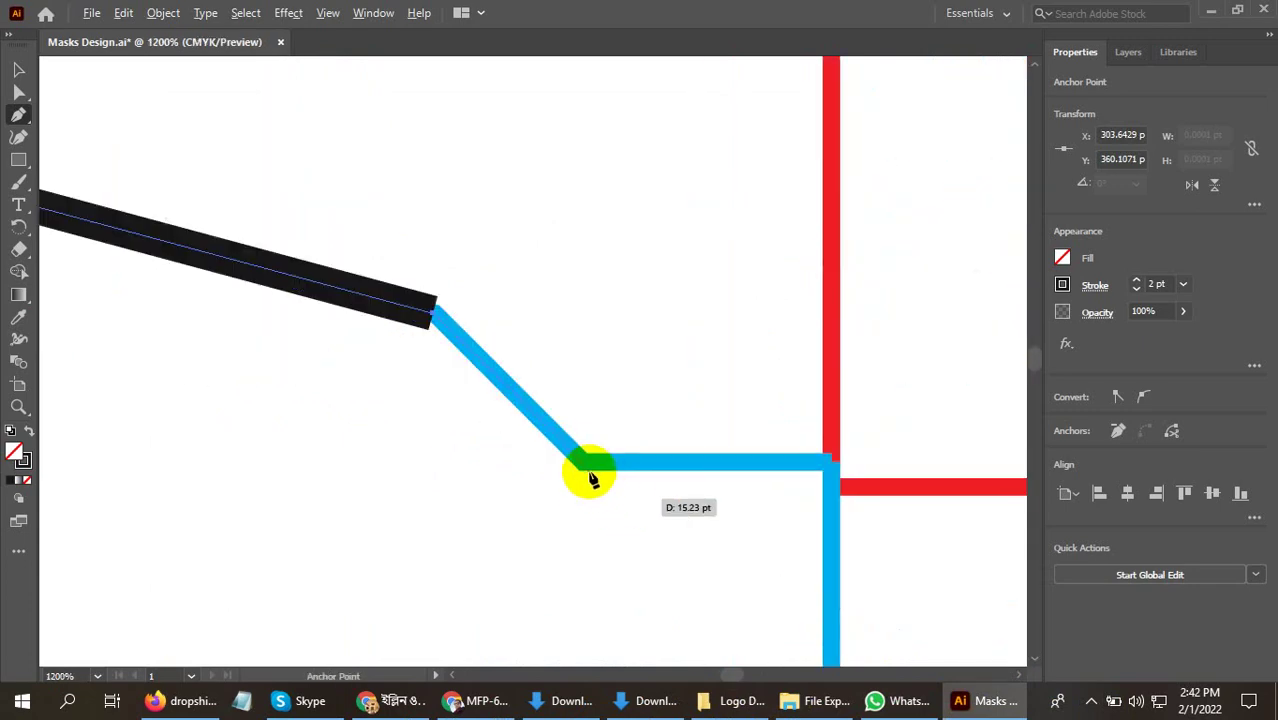
pyautogui.click(835, 468)
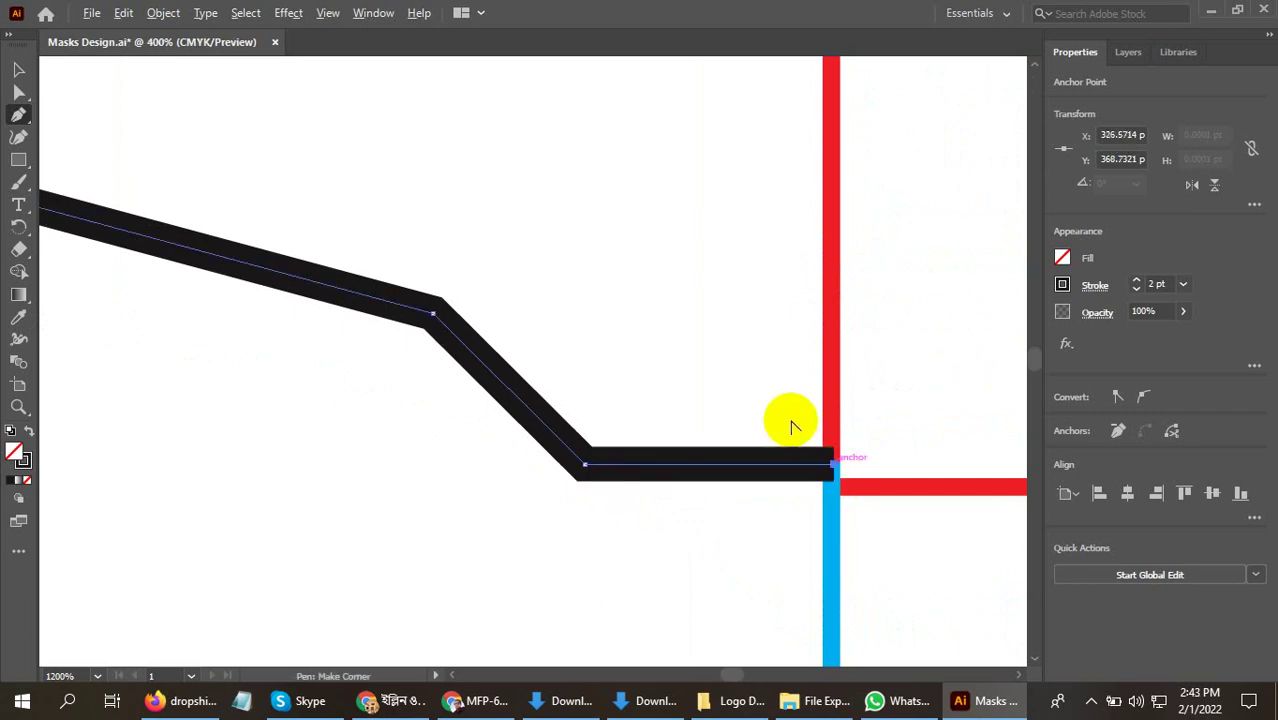
# Trace the long vertical edge beside the Quantity panel to the next crease, then the horizontal and diagonal notch edges of the flap below
pyautogui.scroll(-7, 775, 460)
pyautogui.scroll(-3, 660, 378)
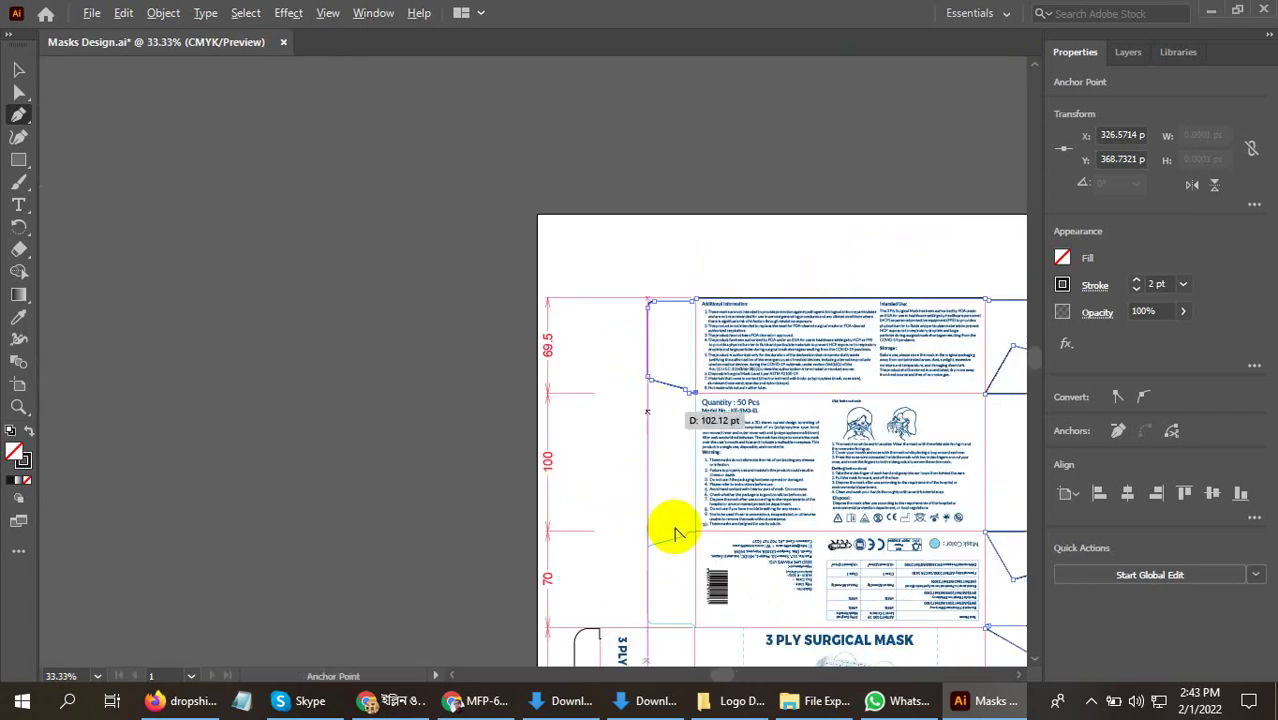
pyautogui.scroll(3, 688, 542)
pyautogui.scroll(7, 722, 553)
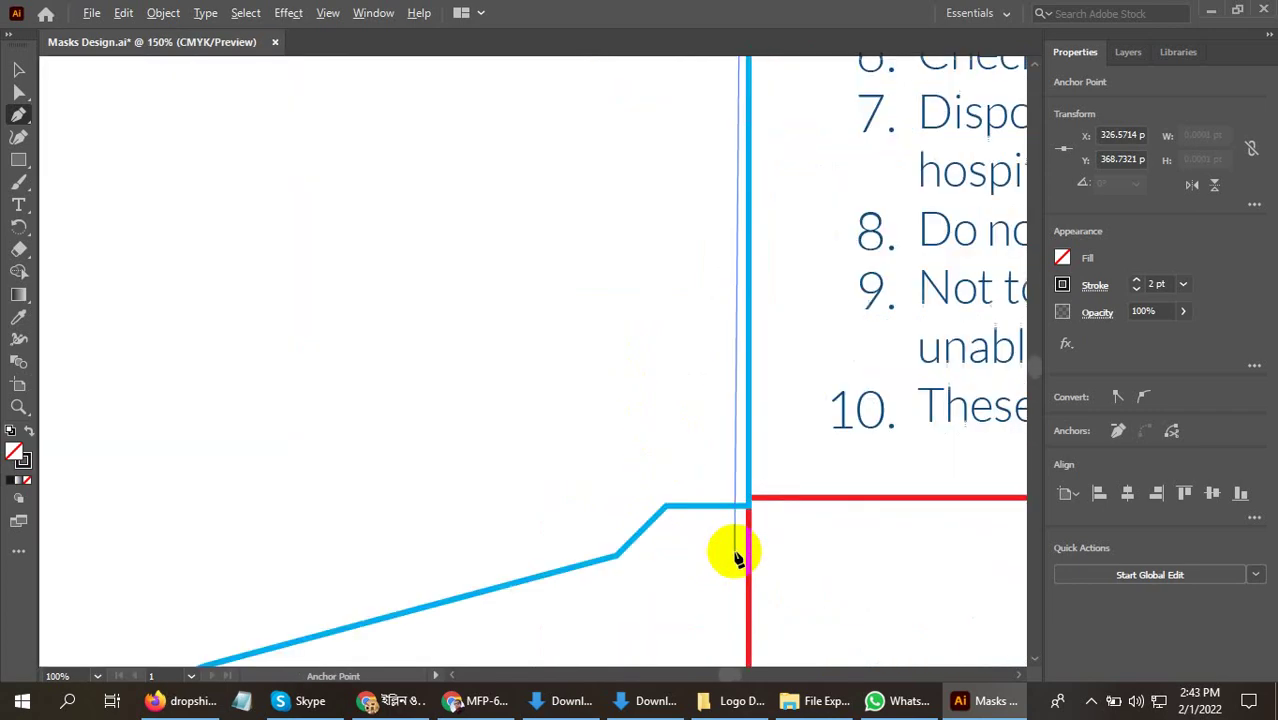
pyautogui.click(754, 493)
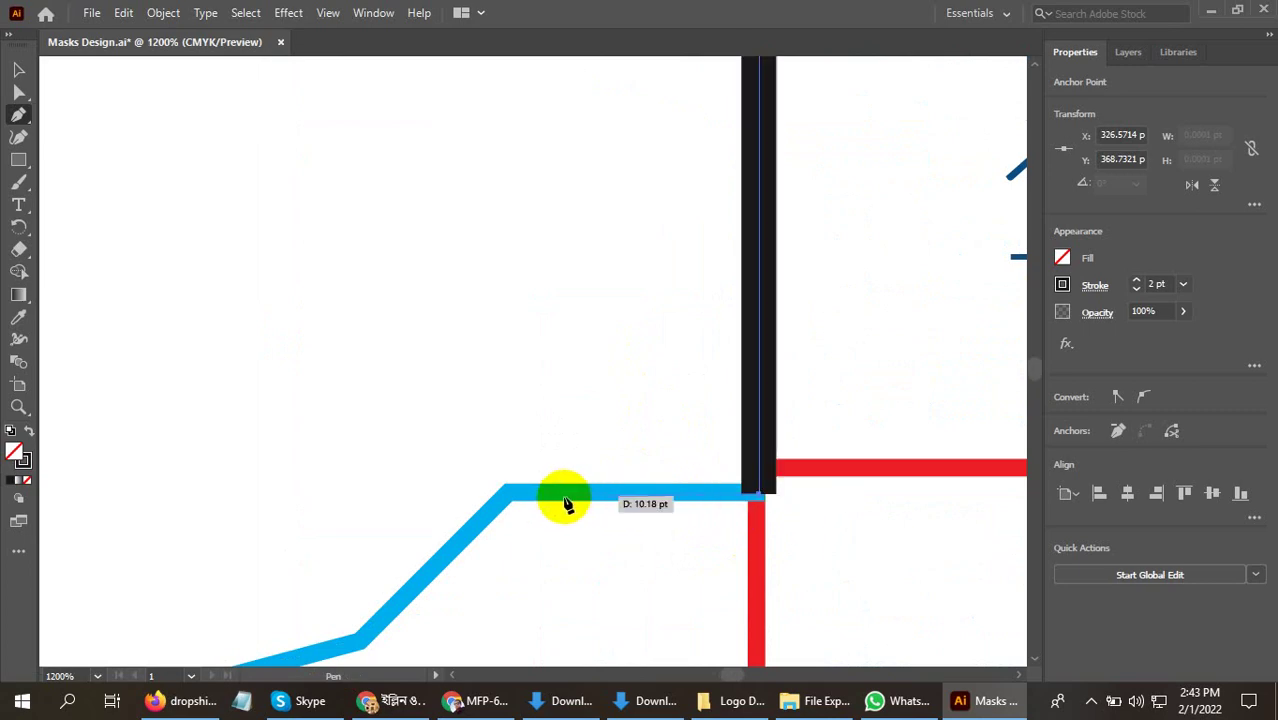
pyautogui.click(513, 494)
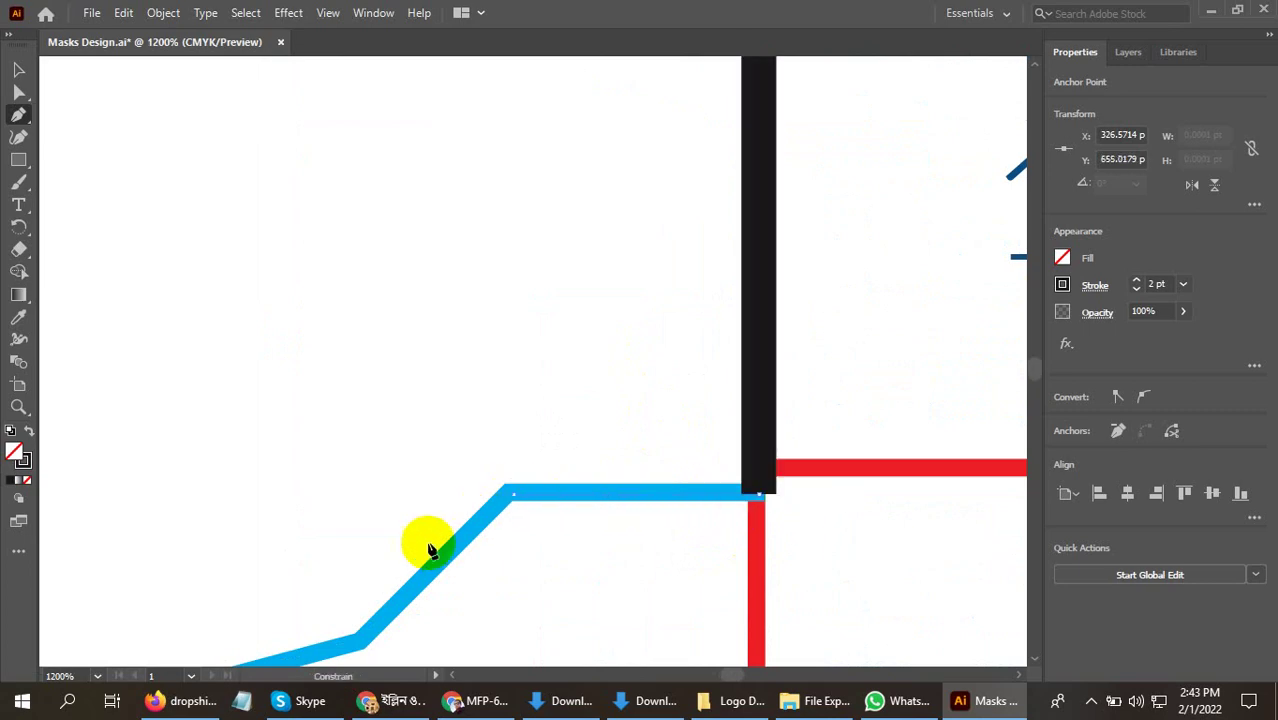
pyautogui.click(363, 638)
# Trace the sloping upper edge of the flap beside the barcode panel, then its upper rounded corner with a curved segment
pyautogui.moveTo(505, 602); pyautogui.dragTo(855, 236)
pyautogui.moveTo(482, 416); pyautogui.dragTo(707, 382)
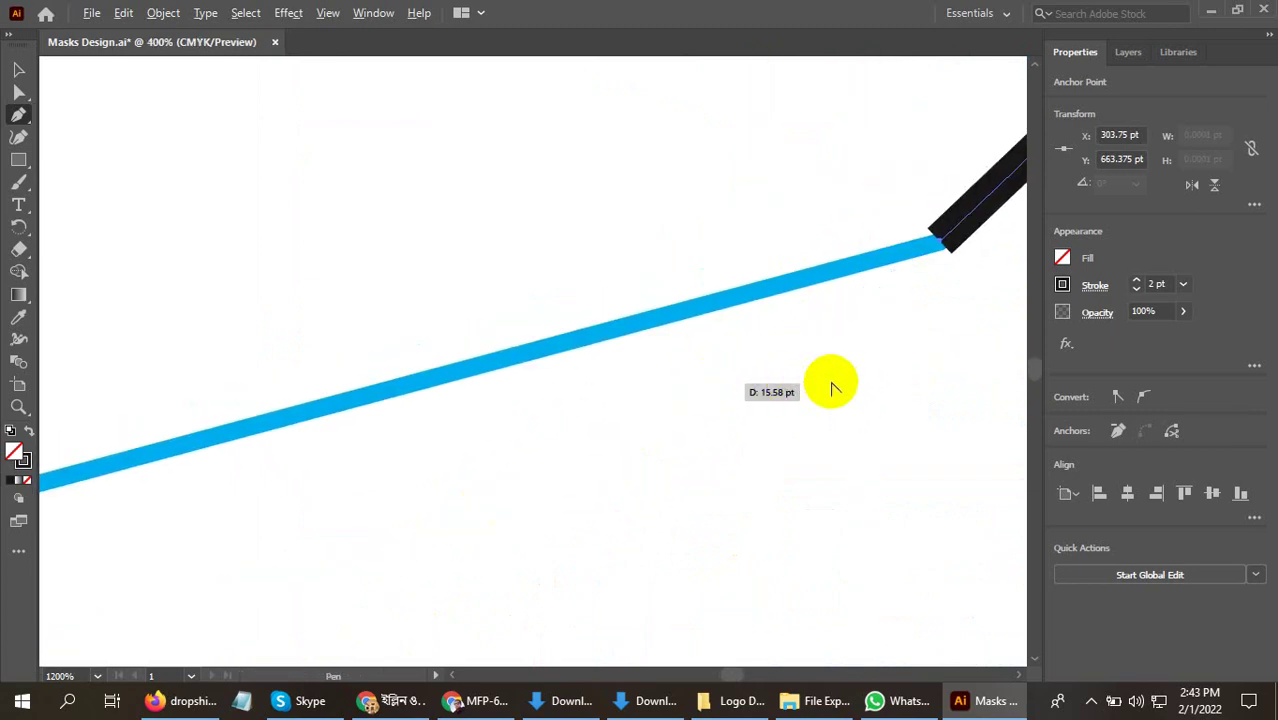
pyautogui.scroll(-3, 827, 392)
pyautogui.scroll(3, 662, 371)
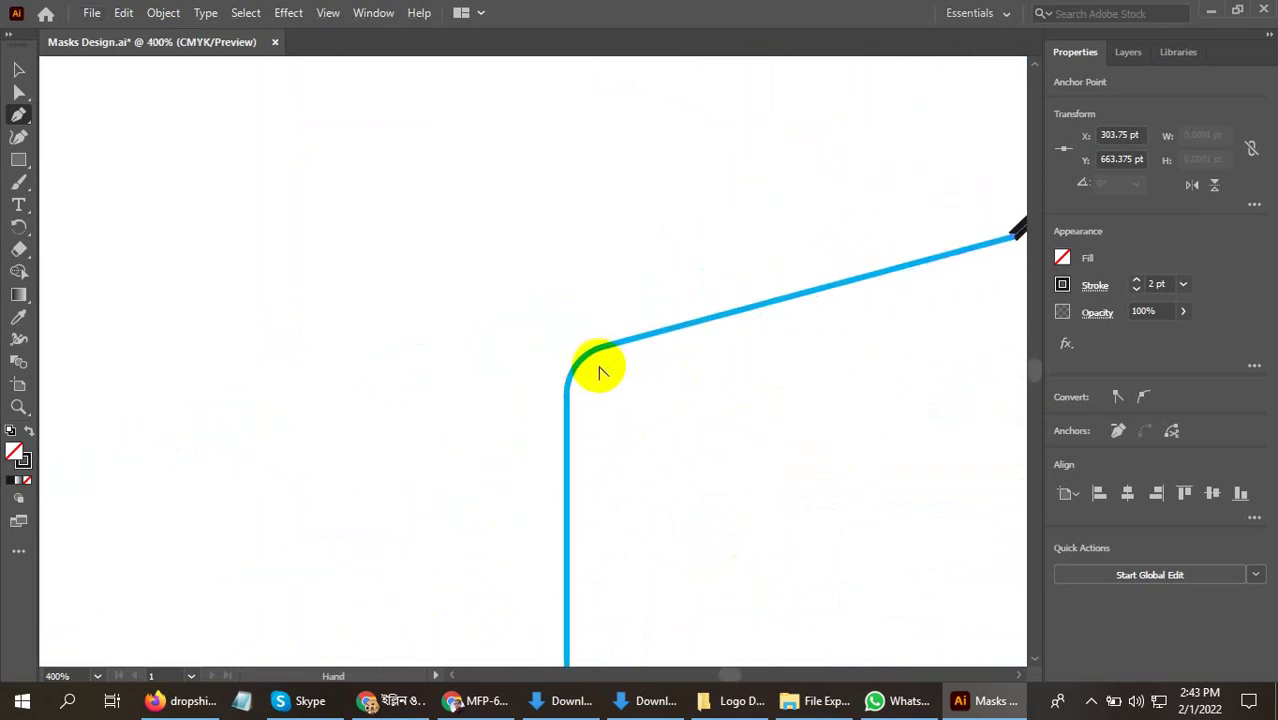
pyautogui.moveTo(612, 364); pyautogui.dragTo(613, 344)
pyautogui.moveTo(491, 479)
pyautogui.mouseDown()
pyautogui.moveTo(548, 207)
pyautogui.moveTo(537, 393)
pyautogui.mouseUp()
pyautogui.press('space')
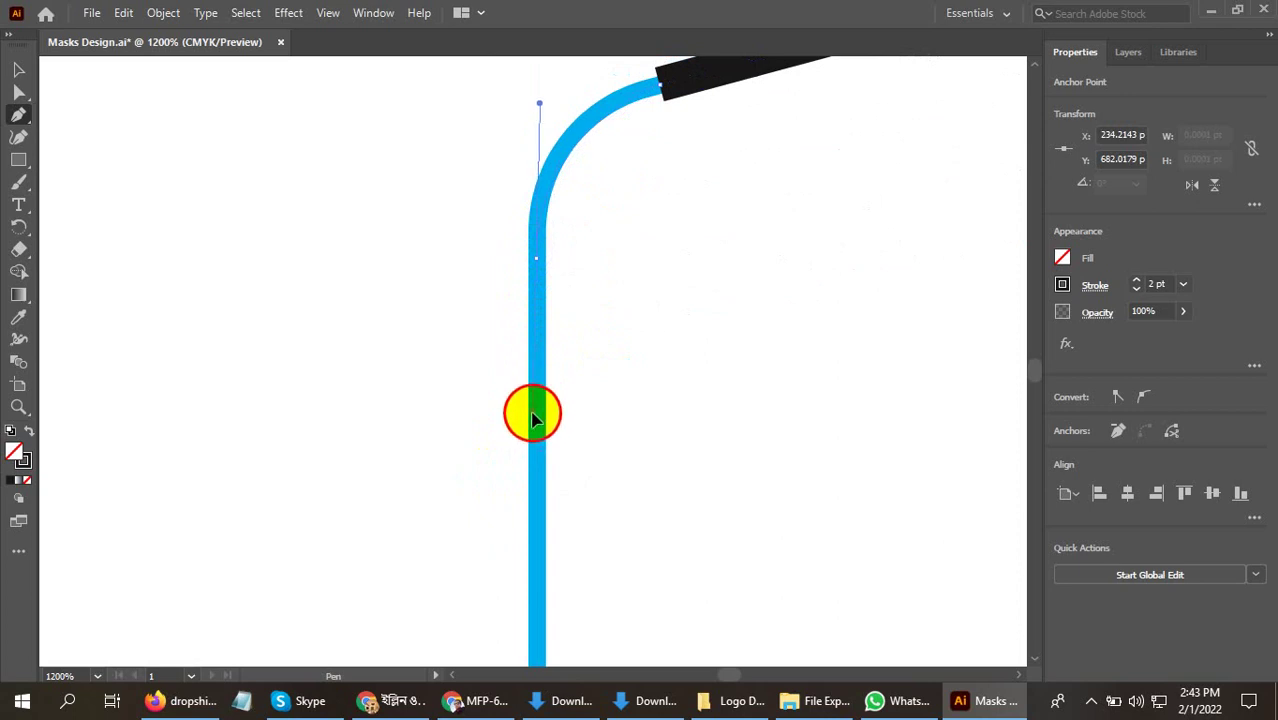
pyautogui.moveTo(535, 418)
pyautogui.mouseDown()
pyautogui.moveTo(474, 318)
pyautogui.moveTo(499, 320)
pyautogui.moveTo(499, 297)
pyautogui.mouseUp()
# Trace the barcode-side flap's vertical outer edge, then its lower rounded corner with a curved segment
pyautogui.scroll(-5, 473, 318)
pyautogui.scroll(3, 499, 320)
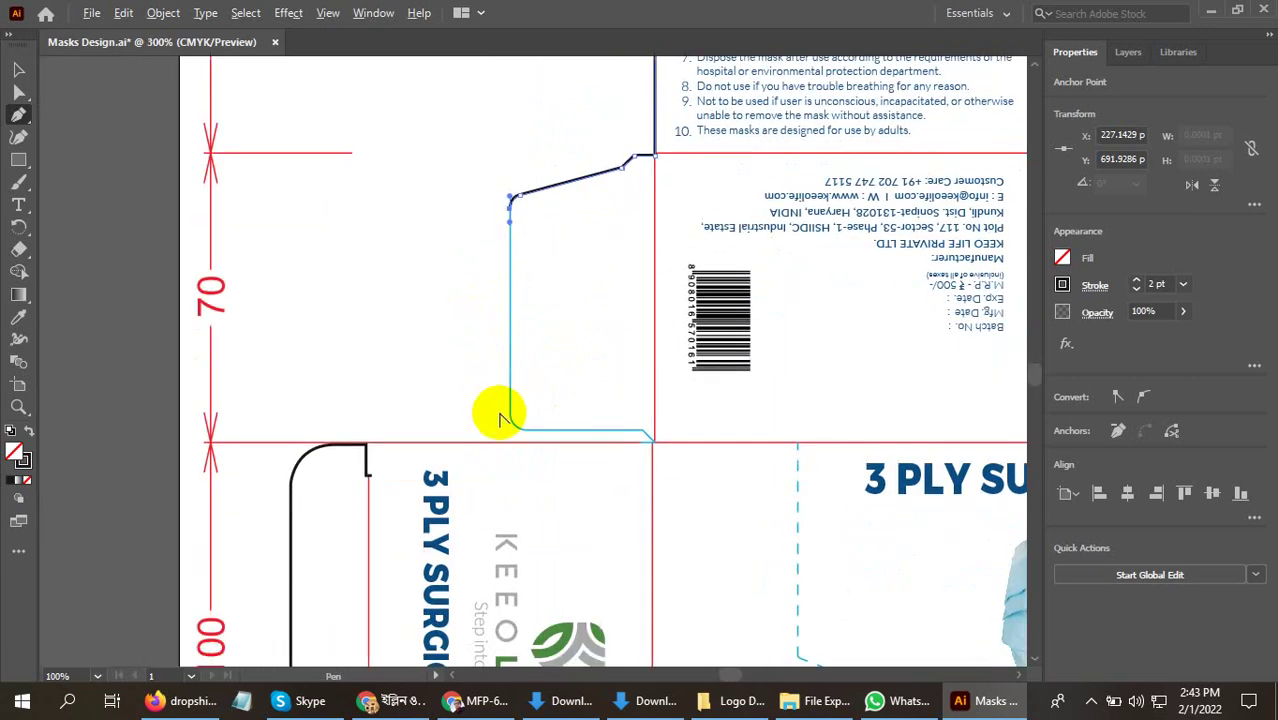
pyautogui.scroll(3, 522, 477)
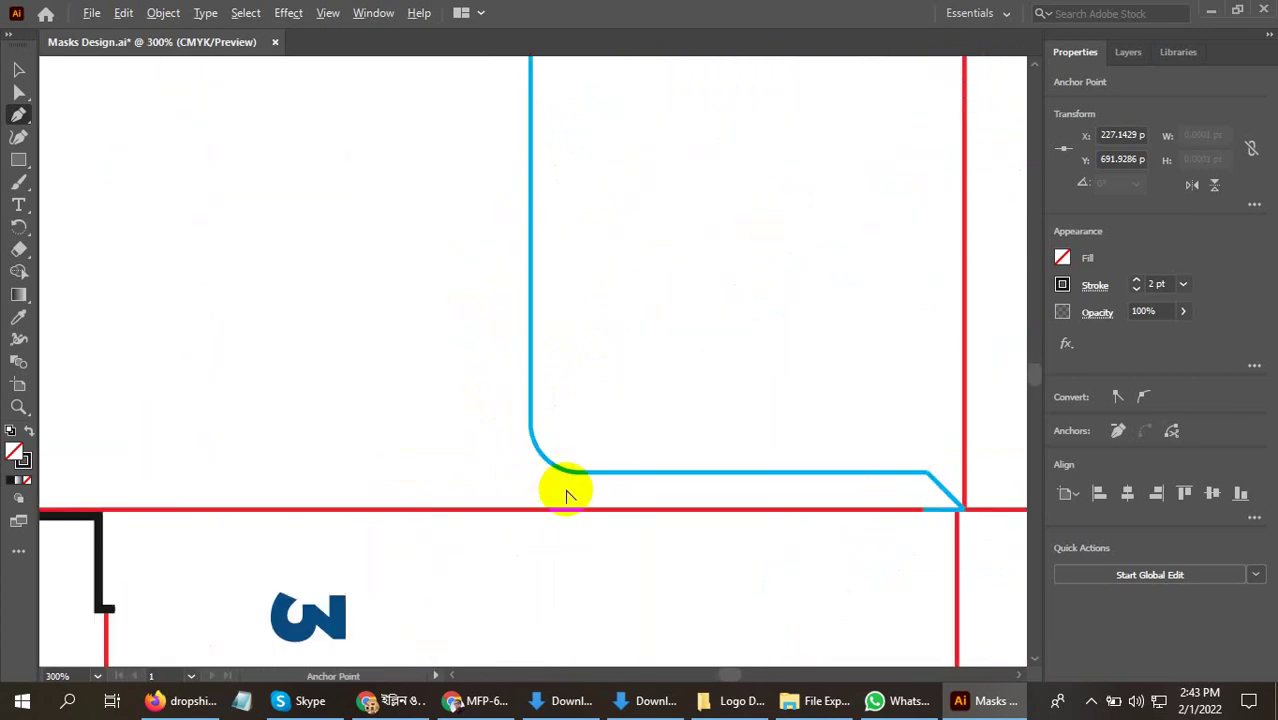
pyautogui.scroll(2, 566, 497)
pyautogui.moveTo(559, 494)
pyautogui.mouseDown()
pyautogui.moveTo(417, 205)
pyautogui.moveTo(442, 294)
pyautogui.moveTo(285, 282)
pyautogui.mouseUp()
pyautogui.moveTo(495, 425)
pyautogui.mouseDown()
pyautogui.moveTo(530, 462)
pyautogui.moveTo(705, 494)
pyautogui.moveTo(806, 484)
pyautogui.mouseUp()
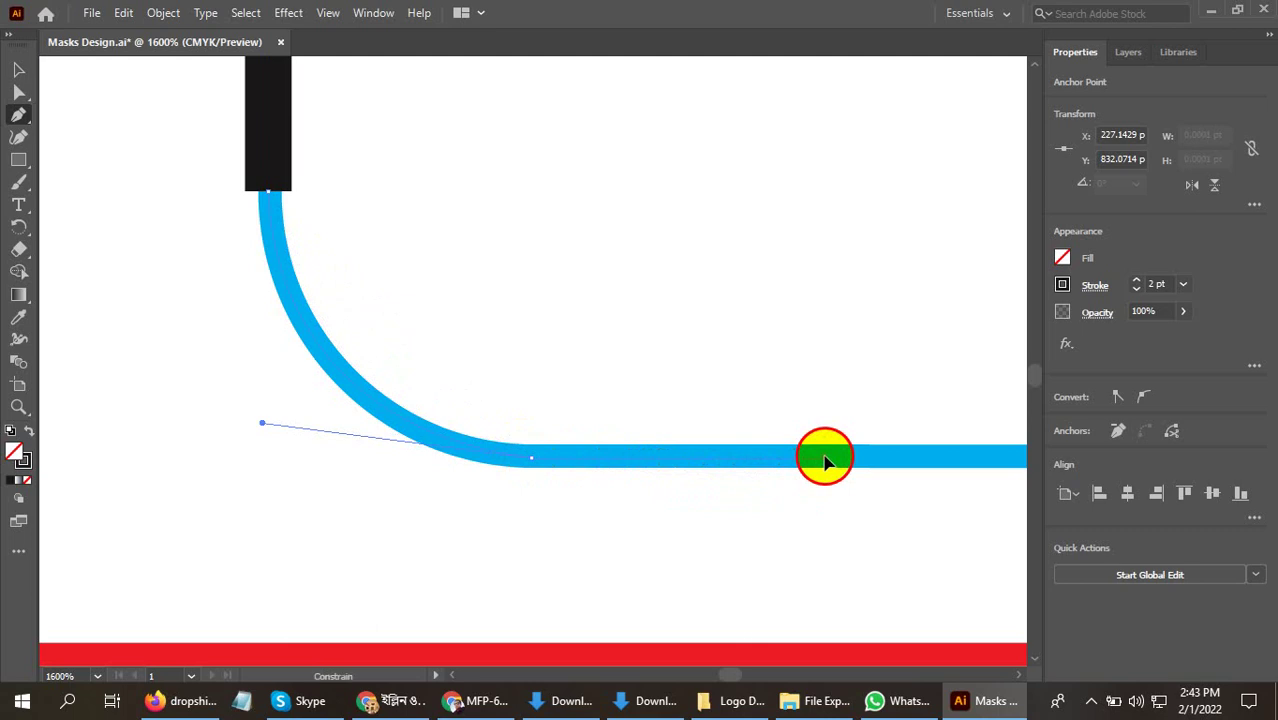
pyautogui.moveTo(818, 460)
pyautogui.mouseDown()
pyautogui.moveTo(300, 457)
pyautogui.moveTo(736, 457)
pyautogui.moveTo(693, 417)
pyautogui.moveTo(670, 422)
pyautogui.moveTo(685, 434)
pyautogui.moveTo(599, 385)
pyautogui.moveTo(458, 268)
pyautogui.mouseUp()
# Trace the flap's lower horizontal edge and its diagonal corner down to the crease above the front panel
pyautogui.scroll(3, 736, 457)
pyautogui.scroll(2, 714, 428)
pyautogui.scroll(-1, 685, 434)
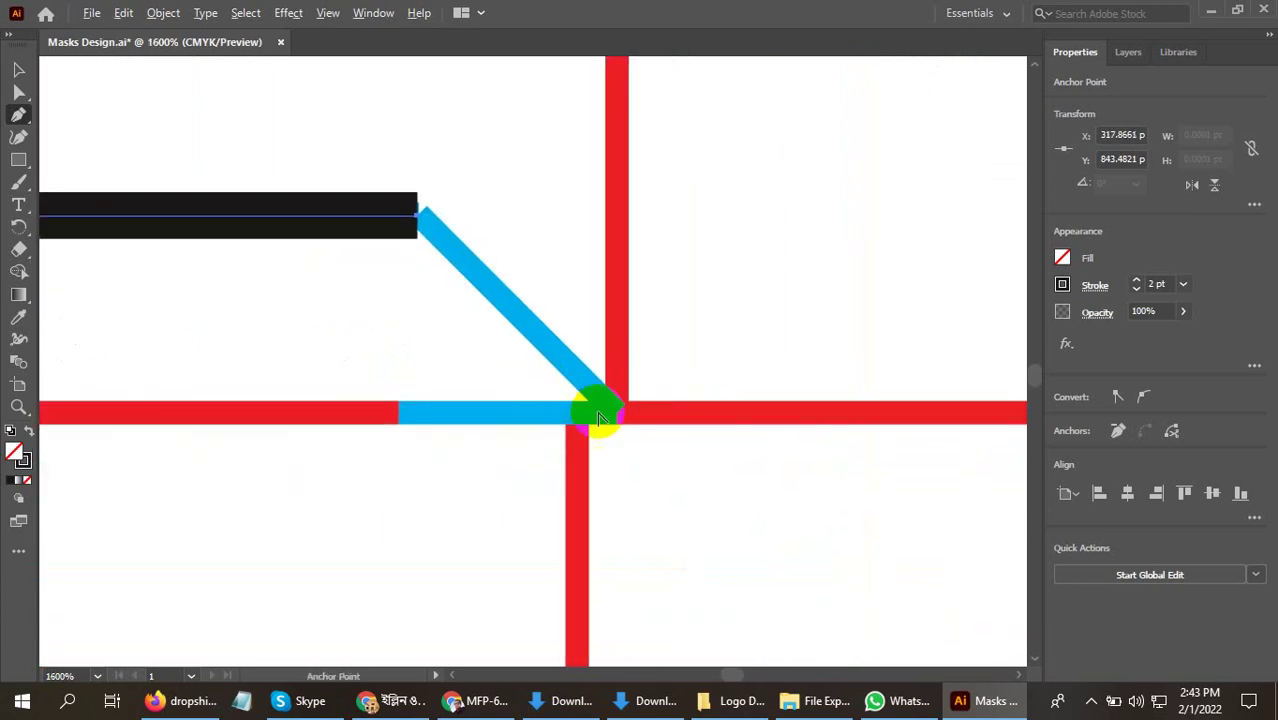
pyautogui.scroll(1, 622, 424)
pyautogui.moveTo(622, 424); pyautogui.dragTo(320, 258)
# Trace the upper edge of the 3 PLY SURGICAL MASK side panel to the tuck flap's upper inner corner and end the path
pyautogui.scroll(-5, 676, 408)
pyautogui.scroll(-3, 688, 220)
pyautogui.scroll(-2, 648, 334)
pyautogui.scroll(2, 220, 285)
pyautogui.scroll(3, 285, 253)
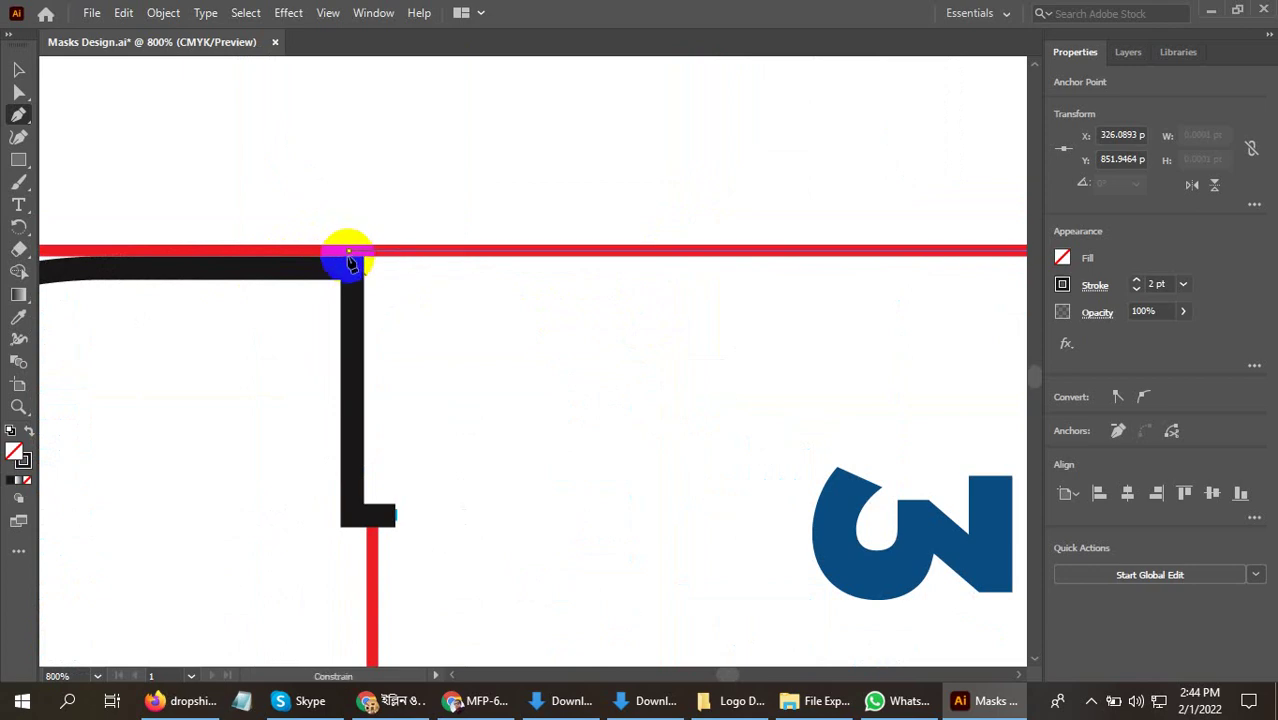
pyautogui.moveTo(349, 262); pyautogui.dragTo(349, 266)
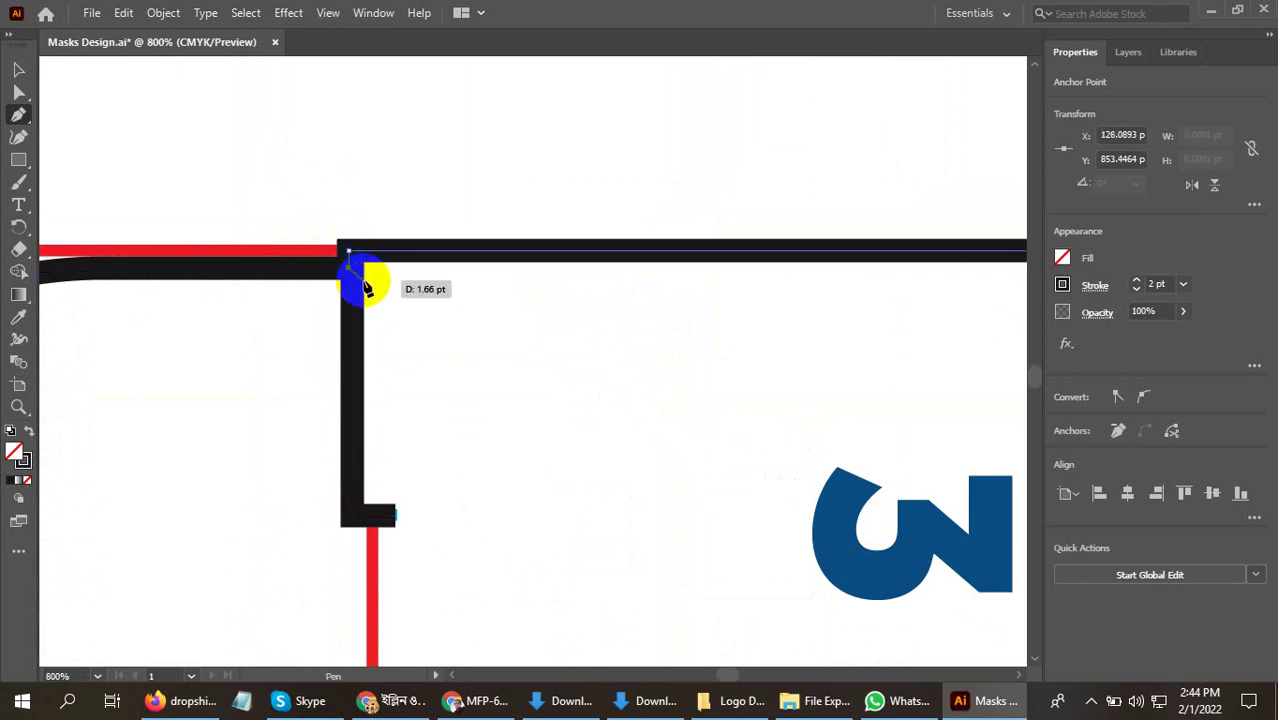
pyautogui.moveTo(383, 275); pyautogui.dragTo(385, 248)
pyautogui.scroll(-3, 373, 228)
pyautogui.scroll(-3, 385, 248)
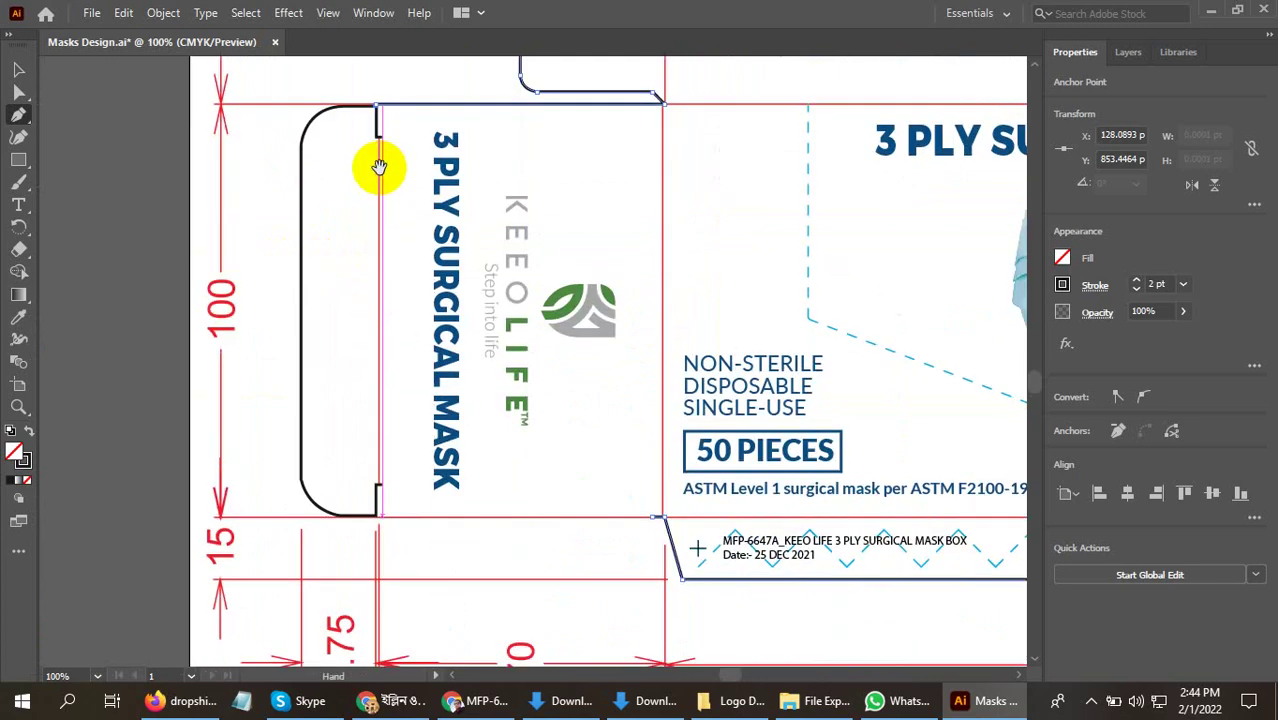
pyautogui.click(18, 69)
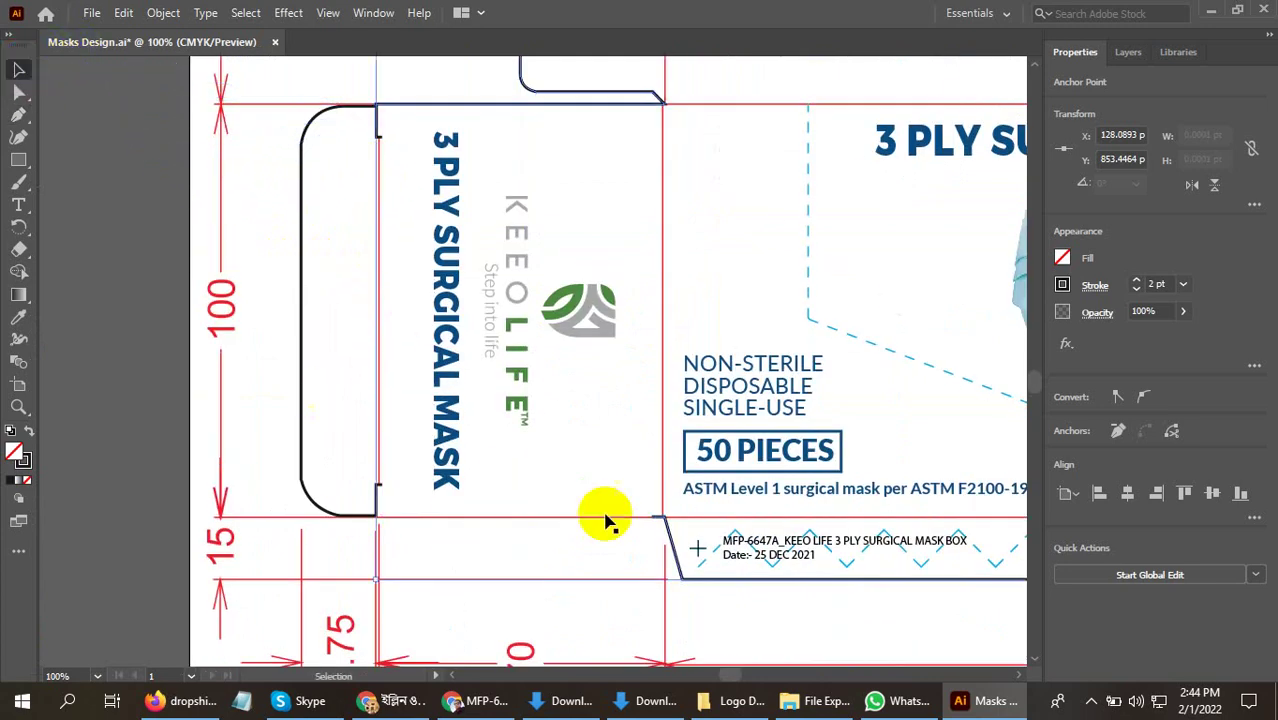
# Extend the outline from its open end beside the bottom zigzag strip along the side panel's lower edge to the tuck flap, and end the path
pyautogui.scroll(2, 606, 521)
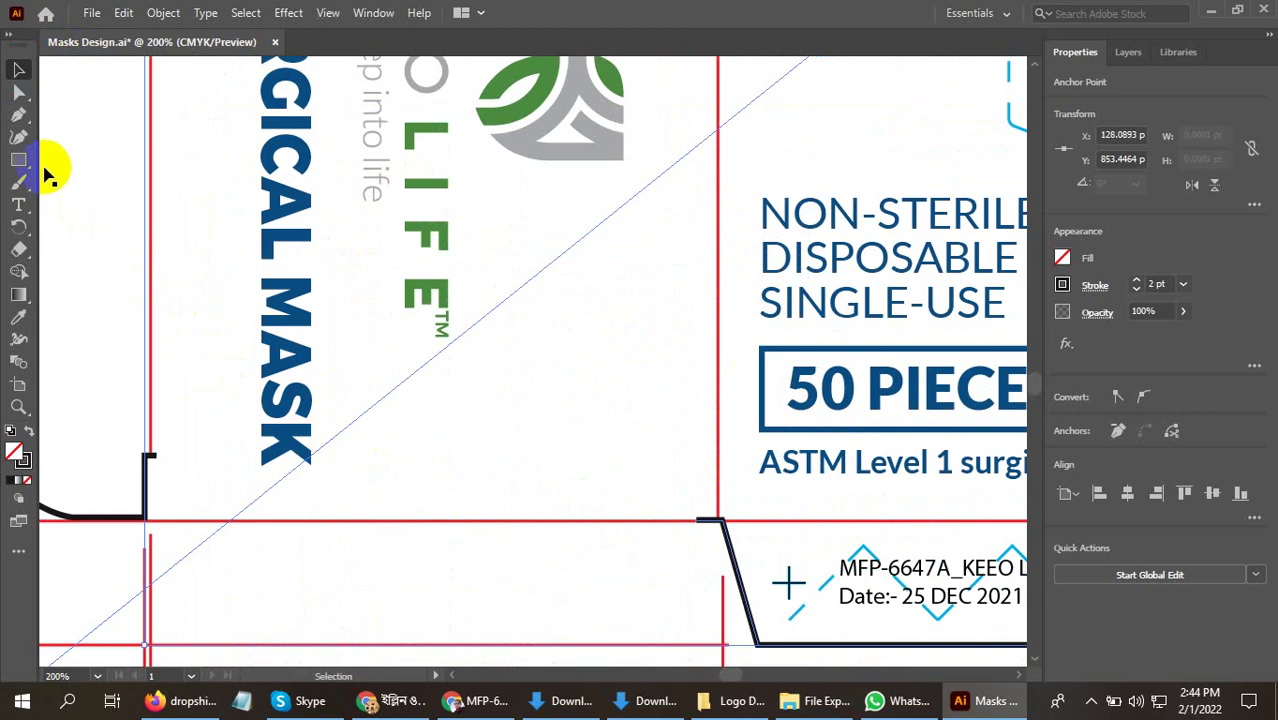
pyautogui.click(19, 118)
pyautogui.scroll(3, 712, 645)
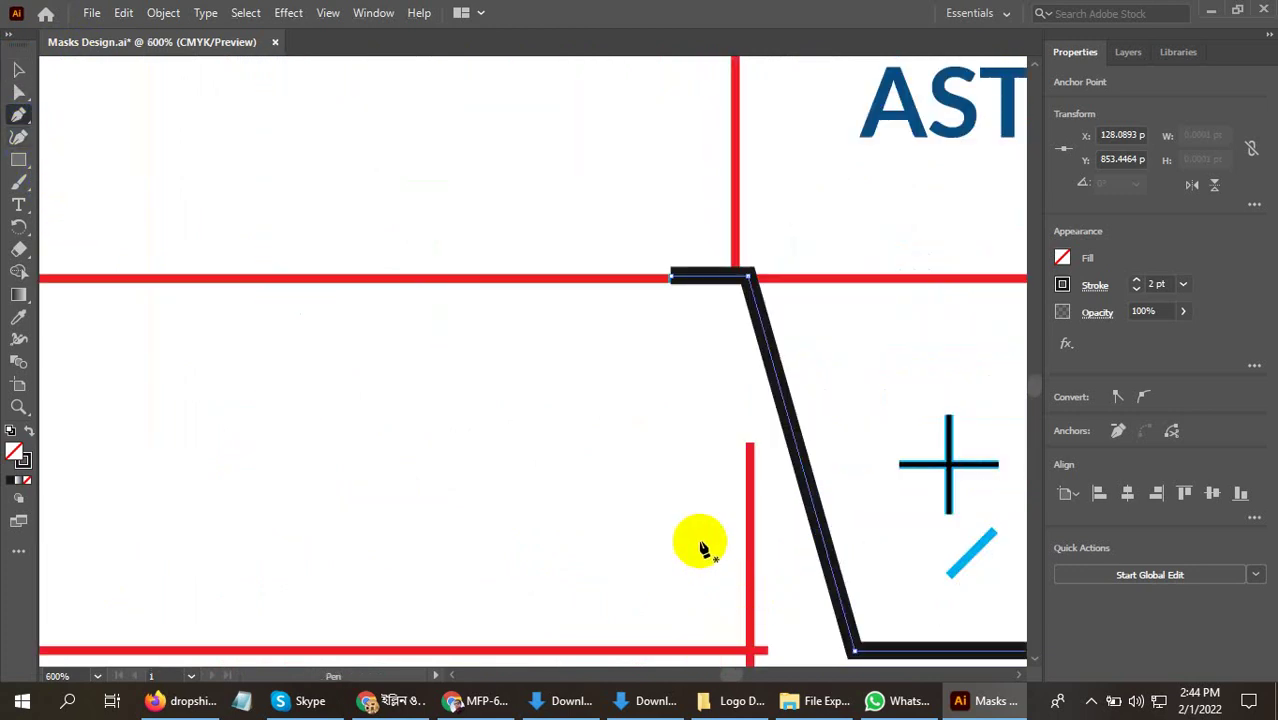
pyautogui.click(671, 280)
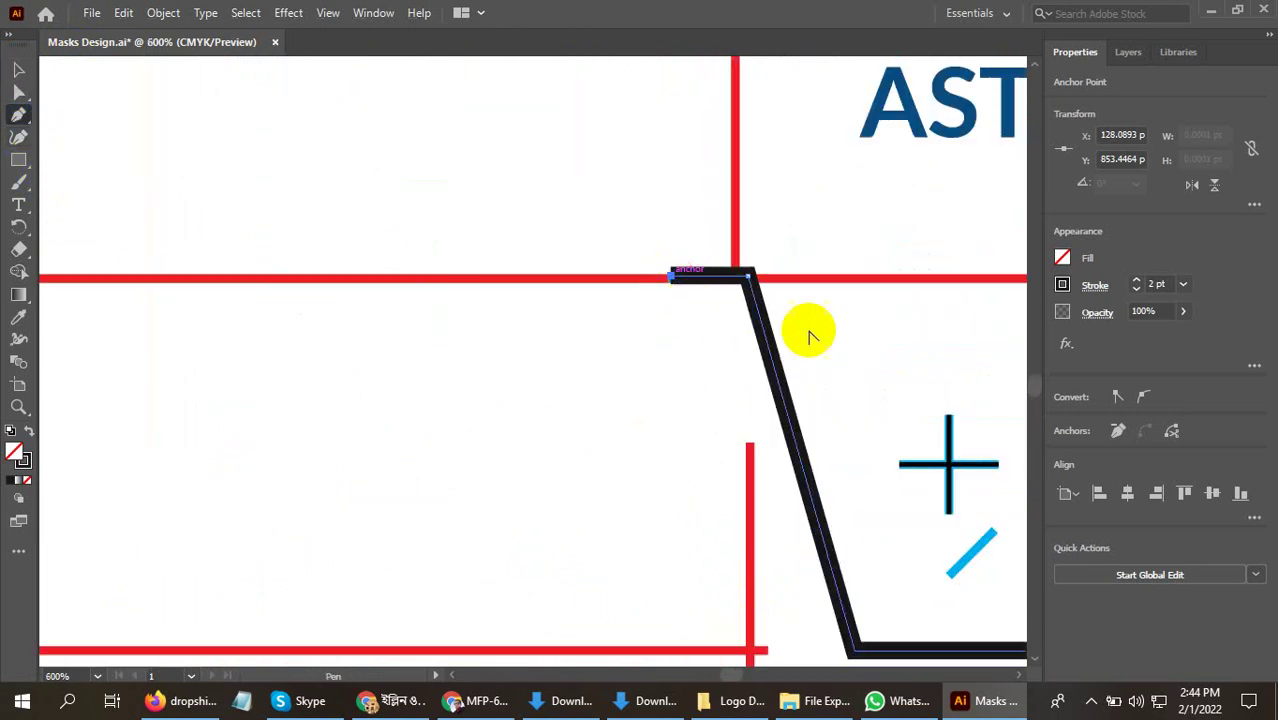
pyautogui.scroll(-2, 915, 345)
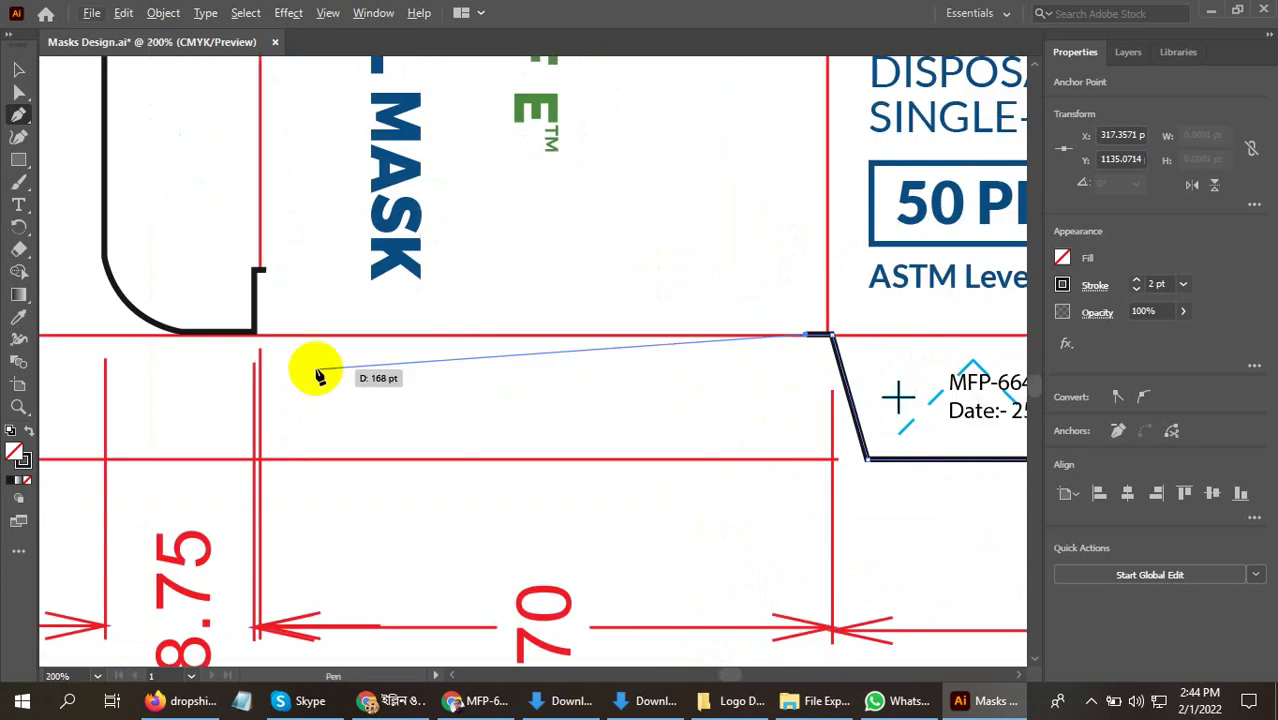
pyautogui.scroll(5, 245, 340)
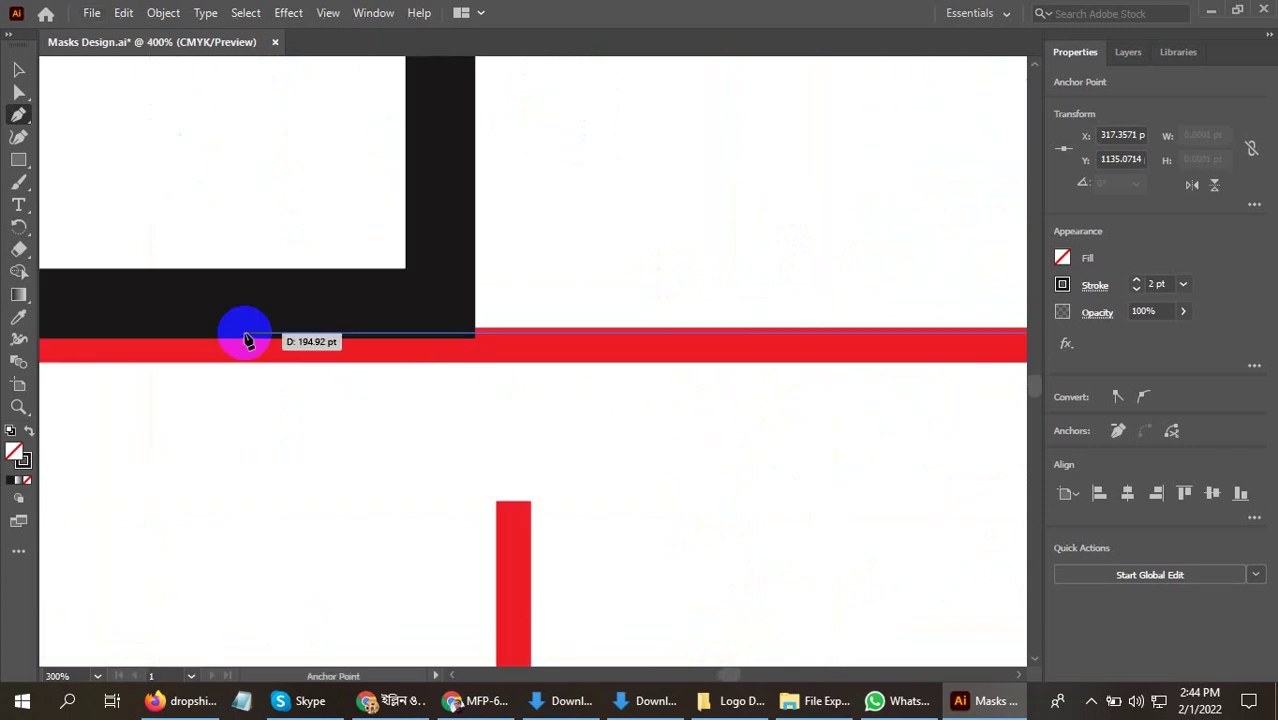
pyautogui.click(442, 336)
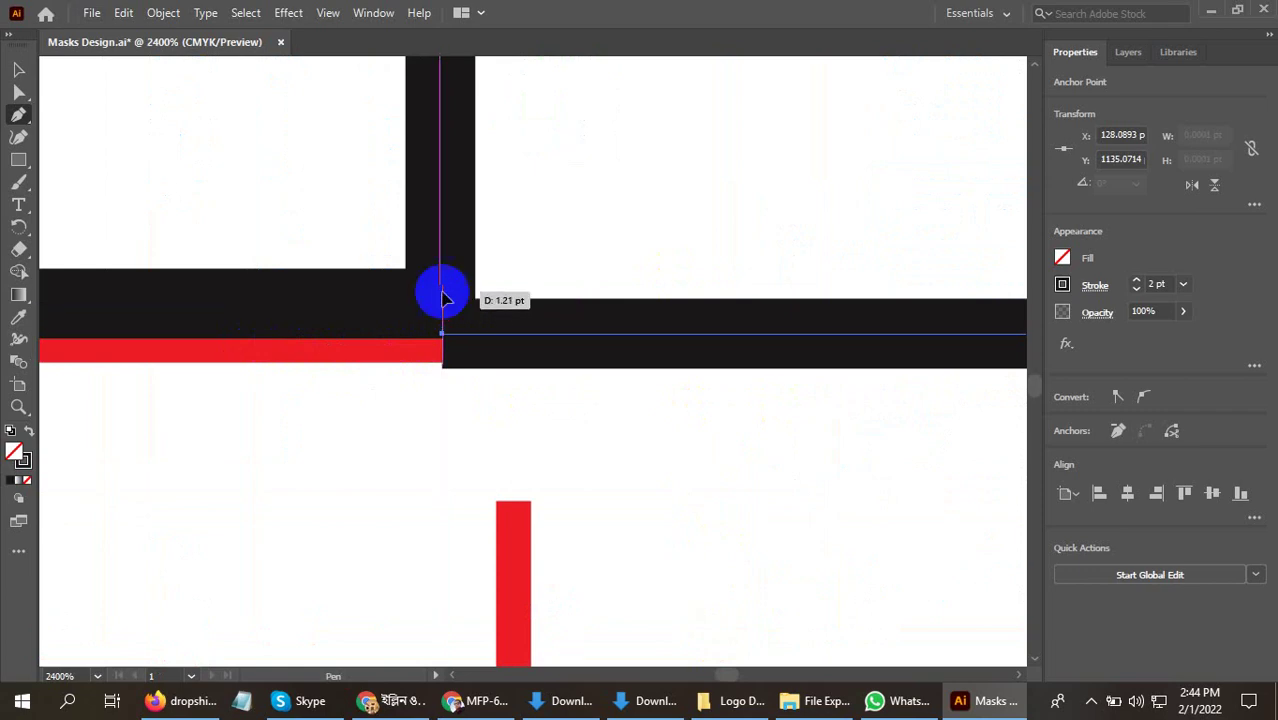
pyautogui.click(443, 292)
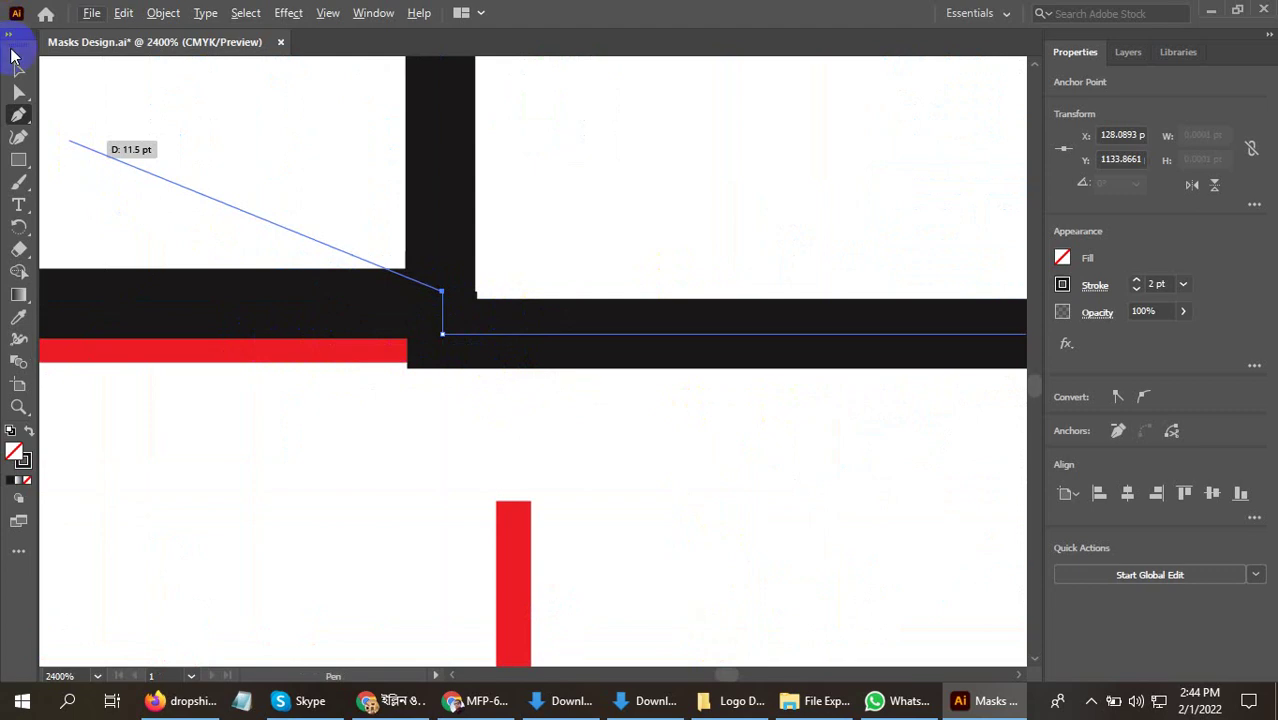
pyautogui.click(18, 70)
# Check the traced cut outline around the whole dieline, including the bottom strip, side flaps and Additional Information panel
pyautogui.scroll(-1, 408, 393)
pyautogui.scroll(-5, 350, 430)
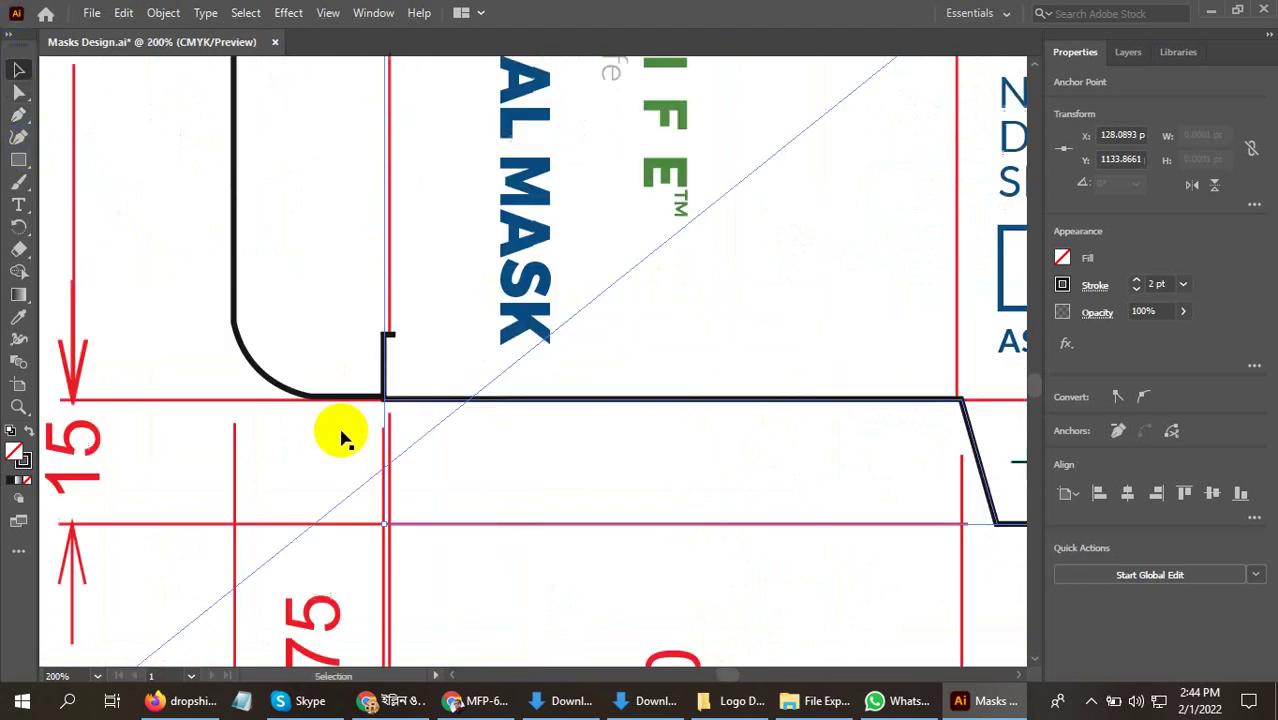
pyautogui.scroll(-1, 340, 440)
pyautogui.scroll(-1, 280, 455)
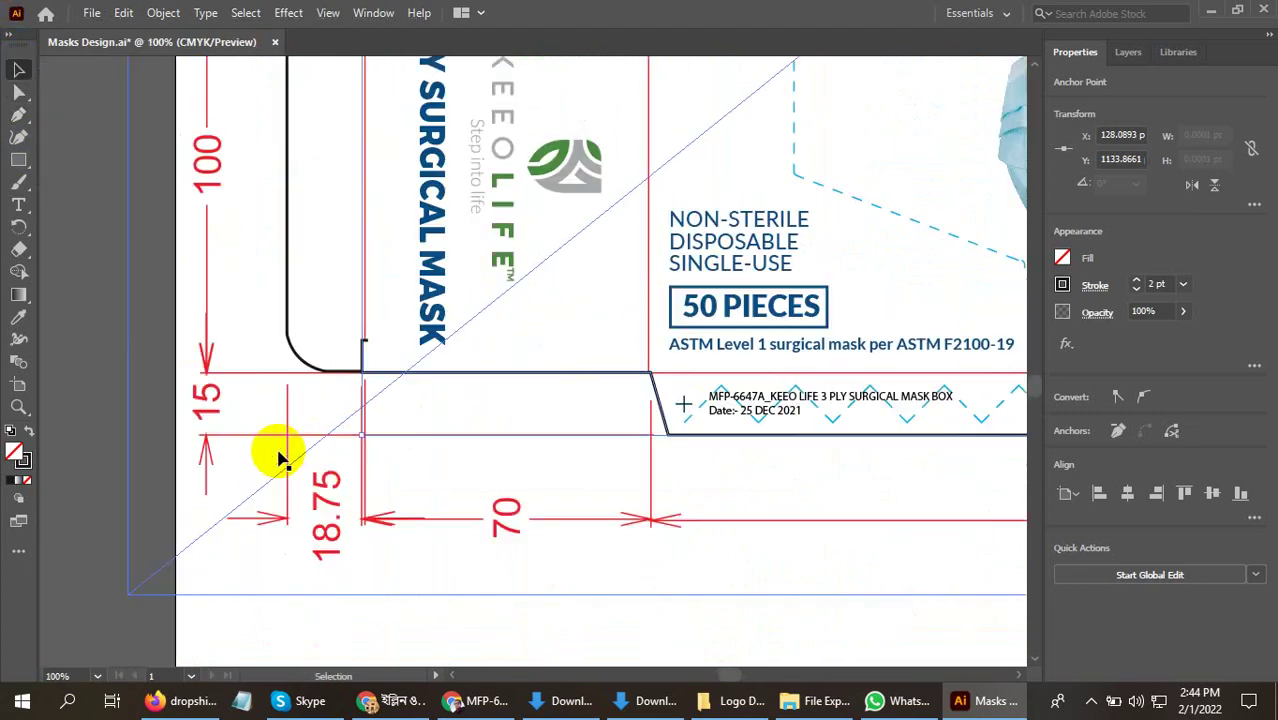
pyautogui.scroll(-1, 281, 458)
pyautogui.scroll(4, 337, 371)
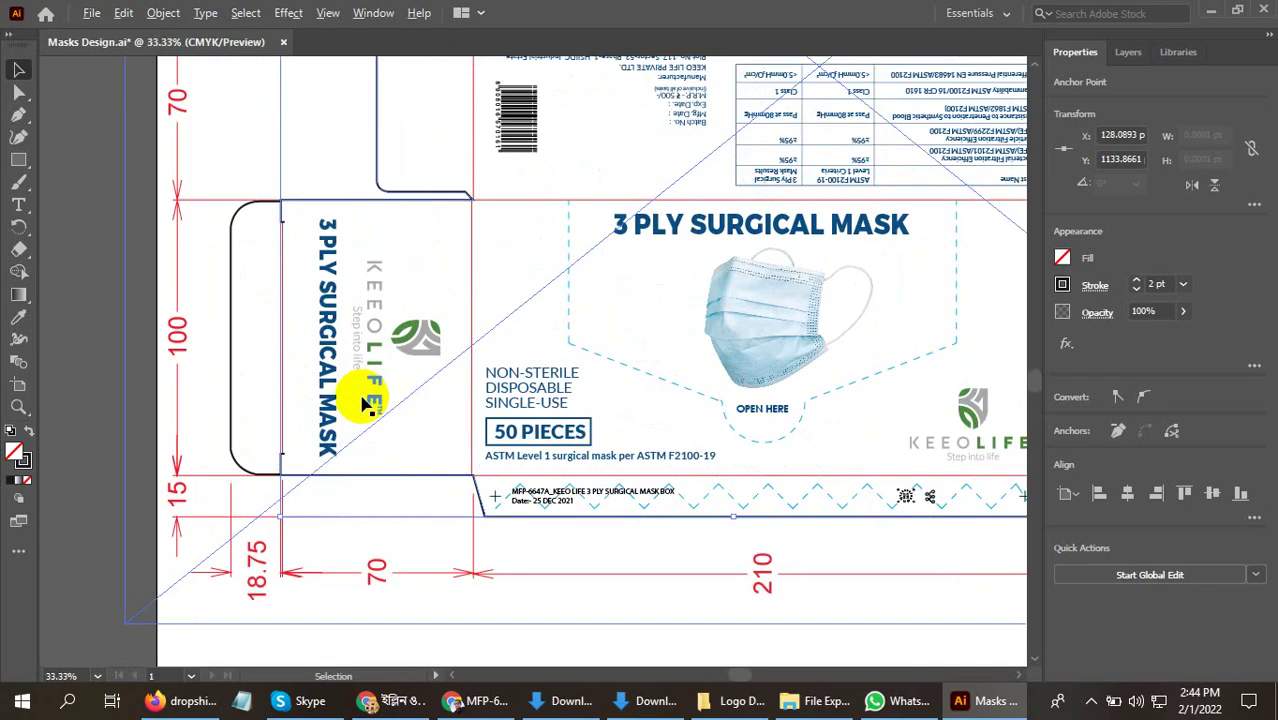
pyautogui.scroll(-2, 365, 400)
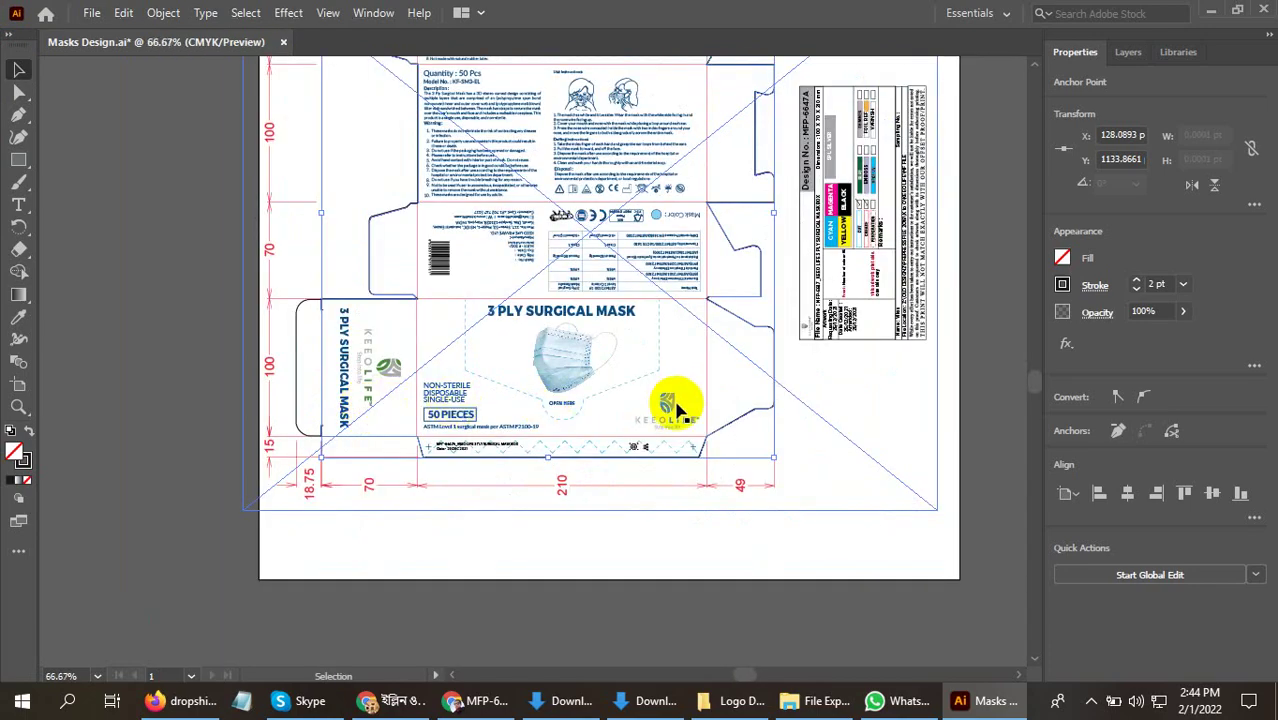
pyautogui.scroll(2, 677, 408)
pyautogui.scroll(-2, 519, 432)
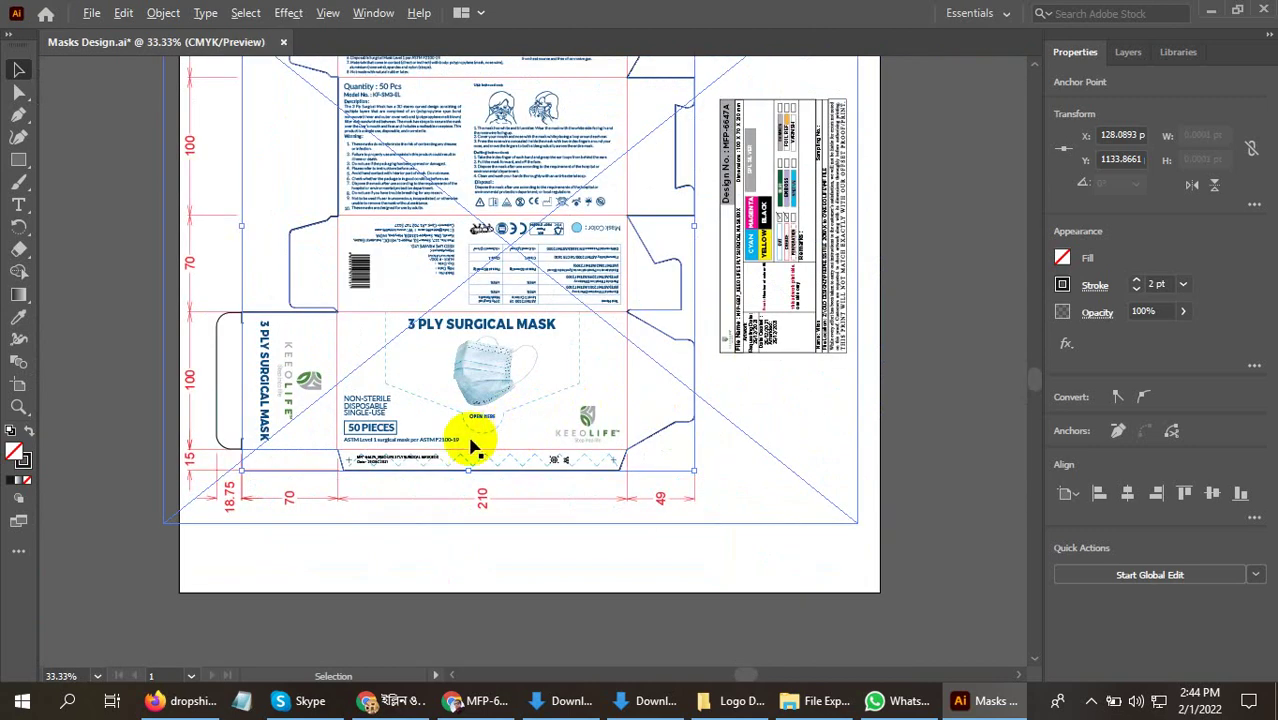
pyautogui.scroll(4, 350, 455)
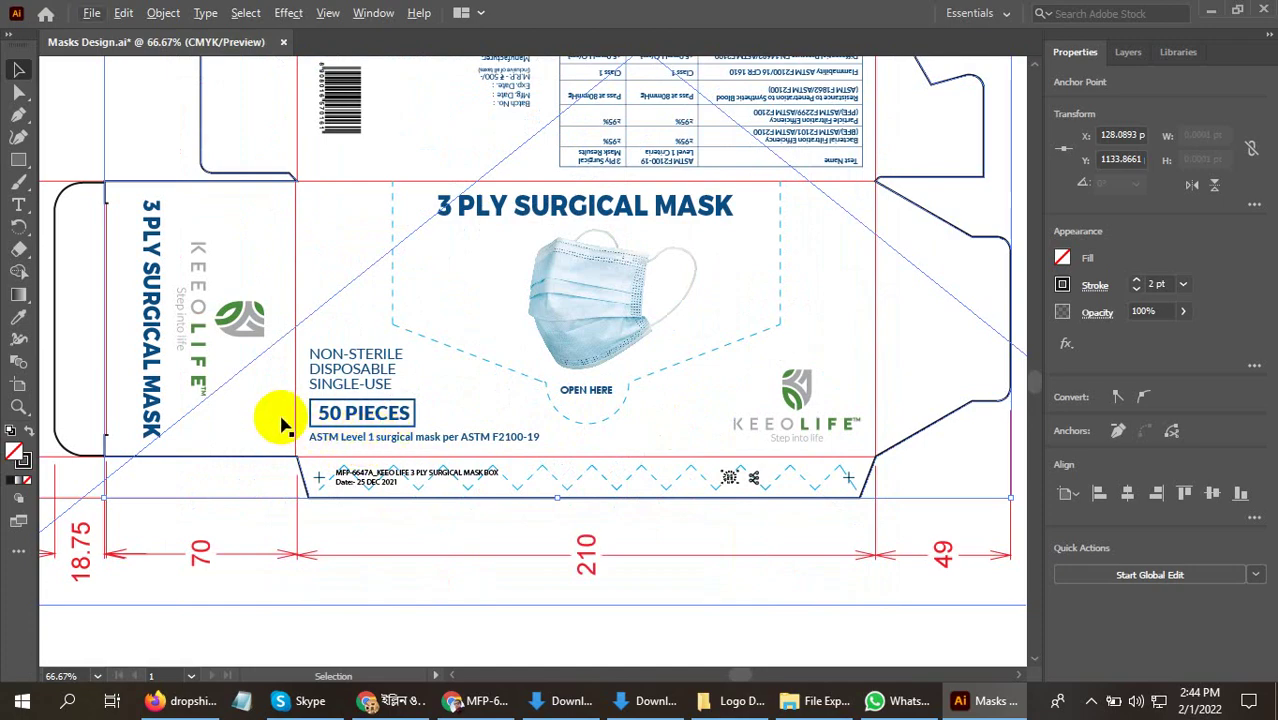
pyautogui.scroll(2, 315, 490)
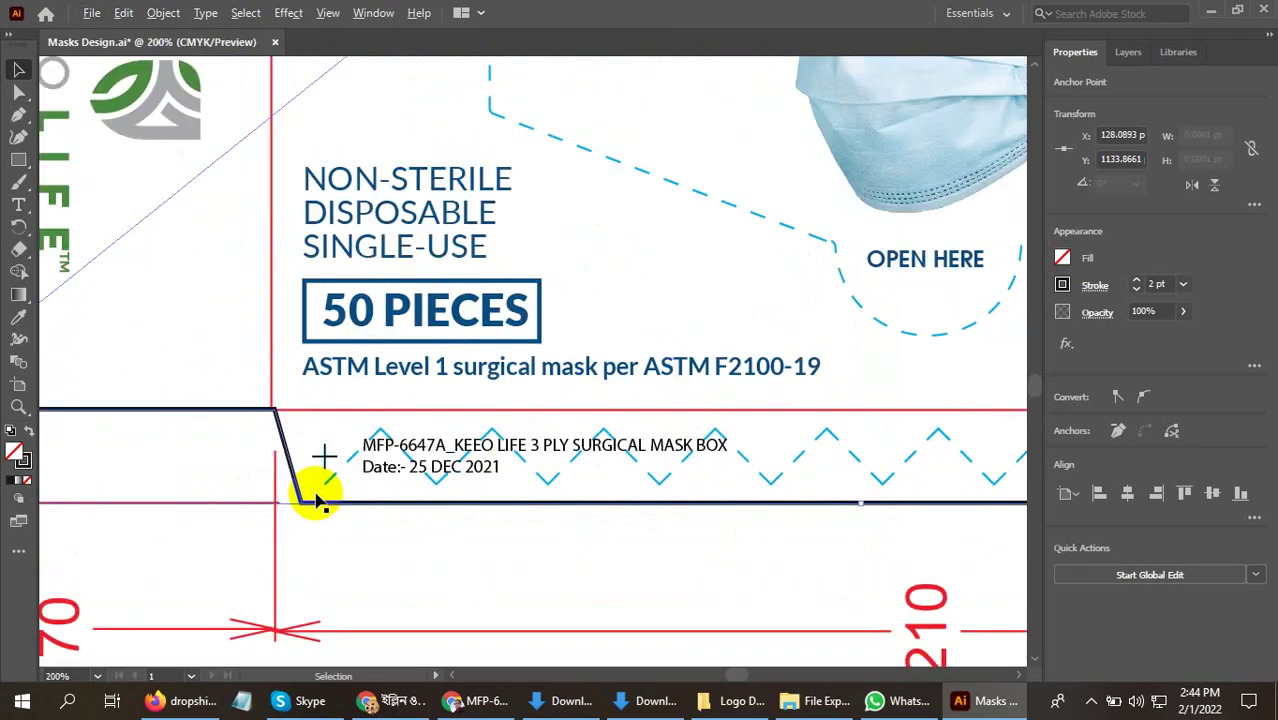
pyautogui.scroll(1, 315, 500)
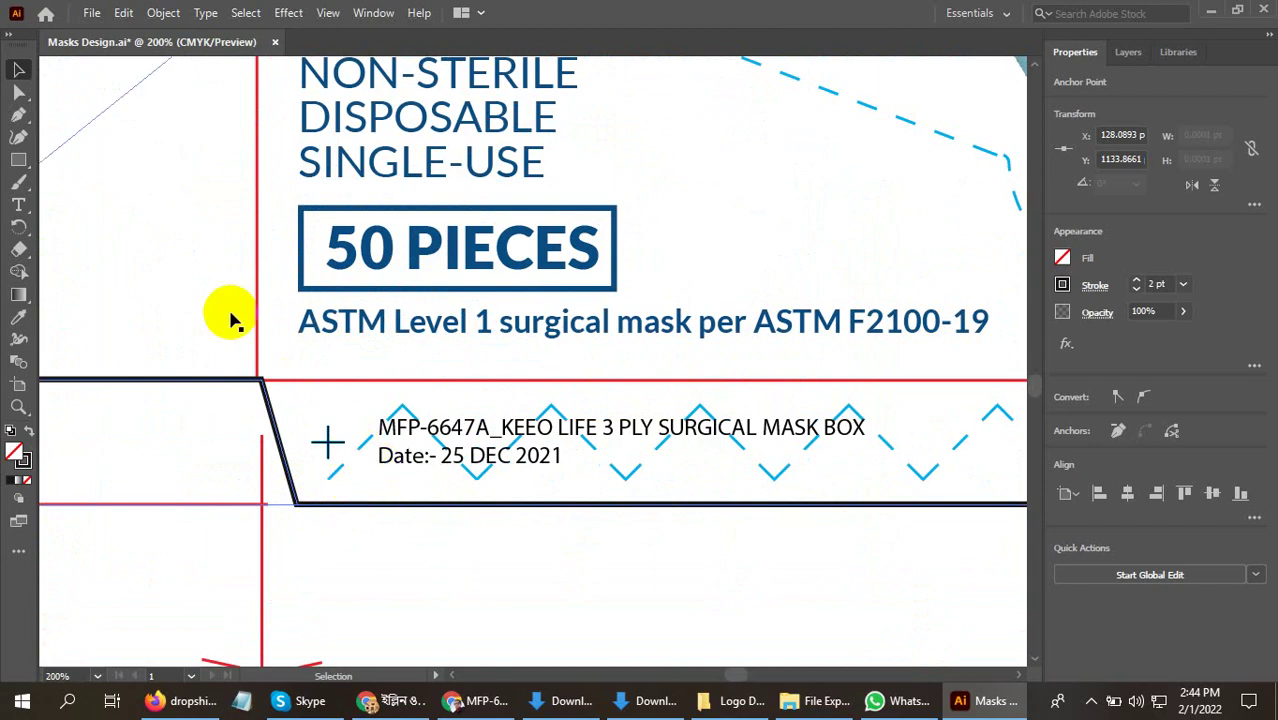
pyautogui.scroll(-5, 228, 362)
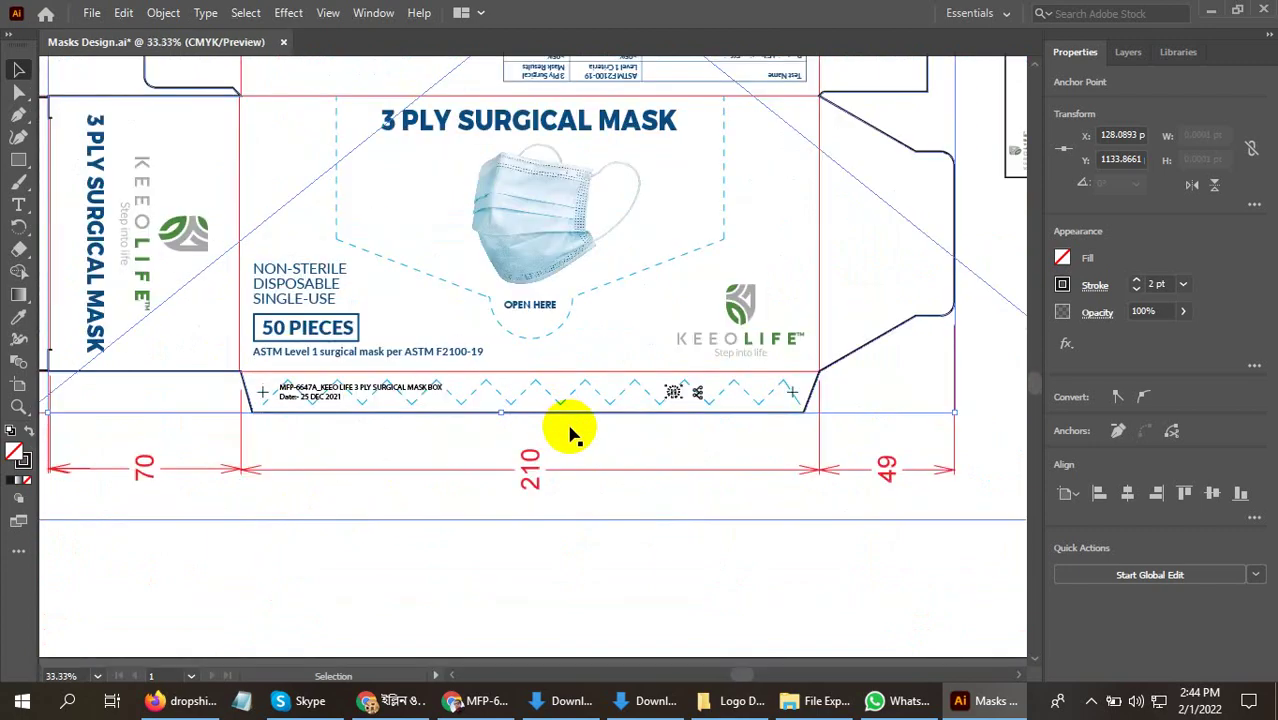
pyautogui.scroll(3, 520, 400)
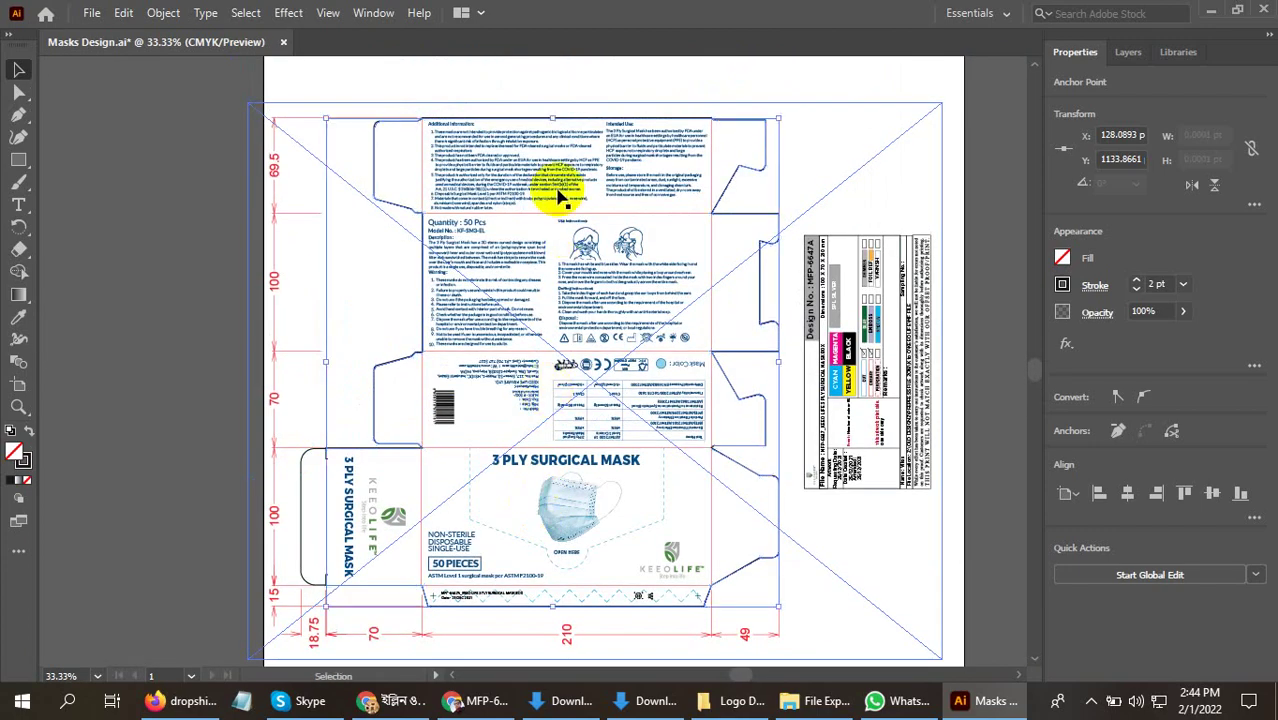
pyautogui.scroll(5, 450, 130)
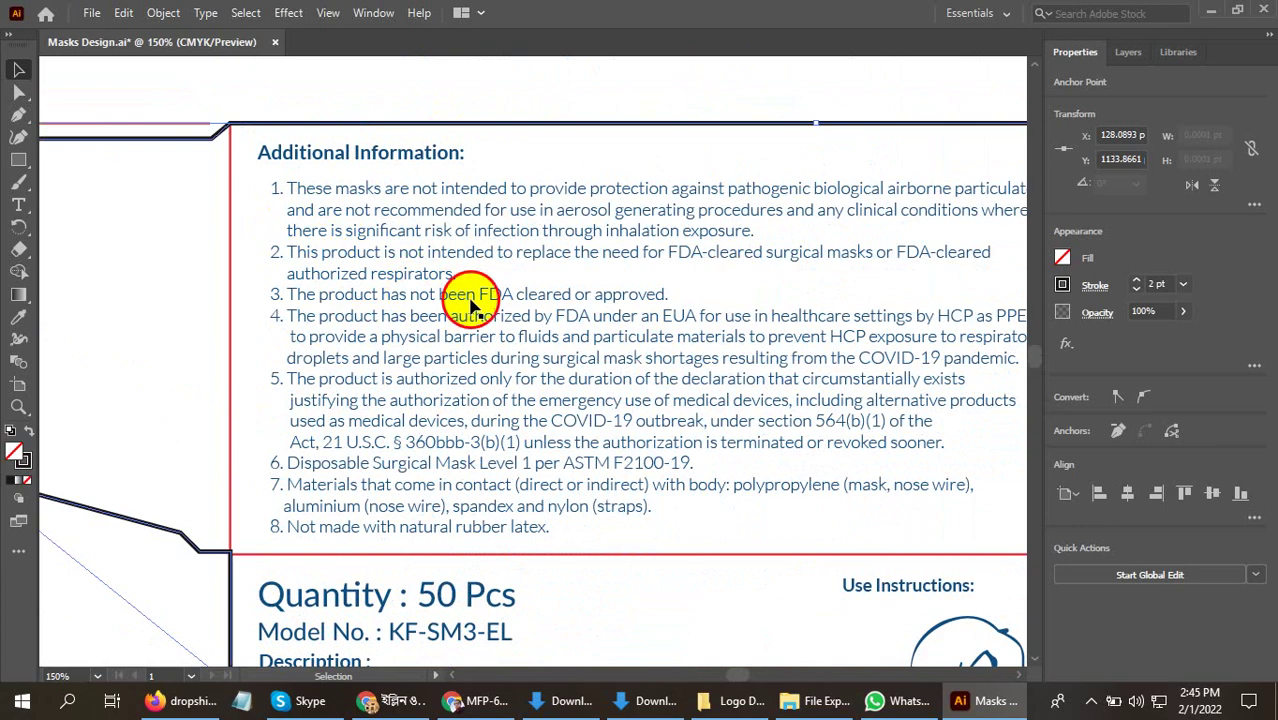
pyautogui.click(338, 310)
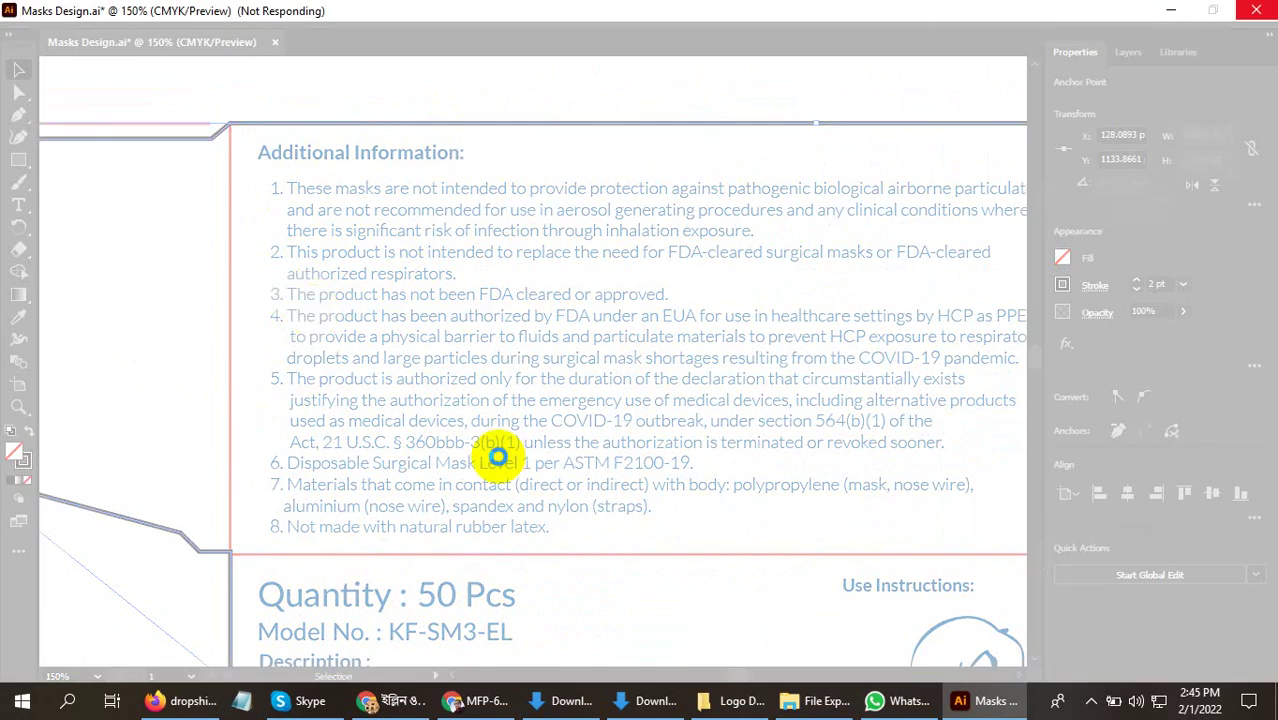
pyautogui.click(1091, 701)
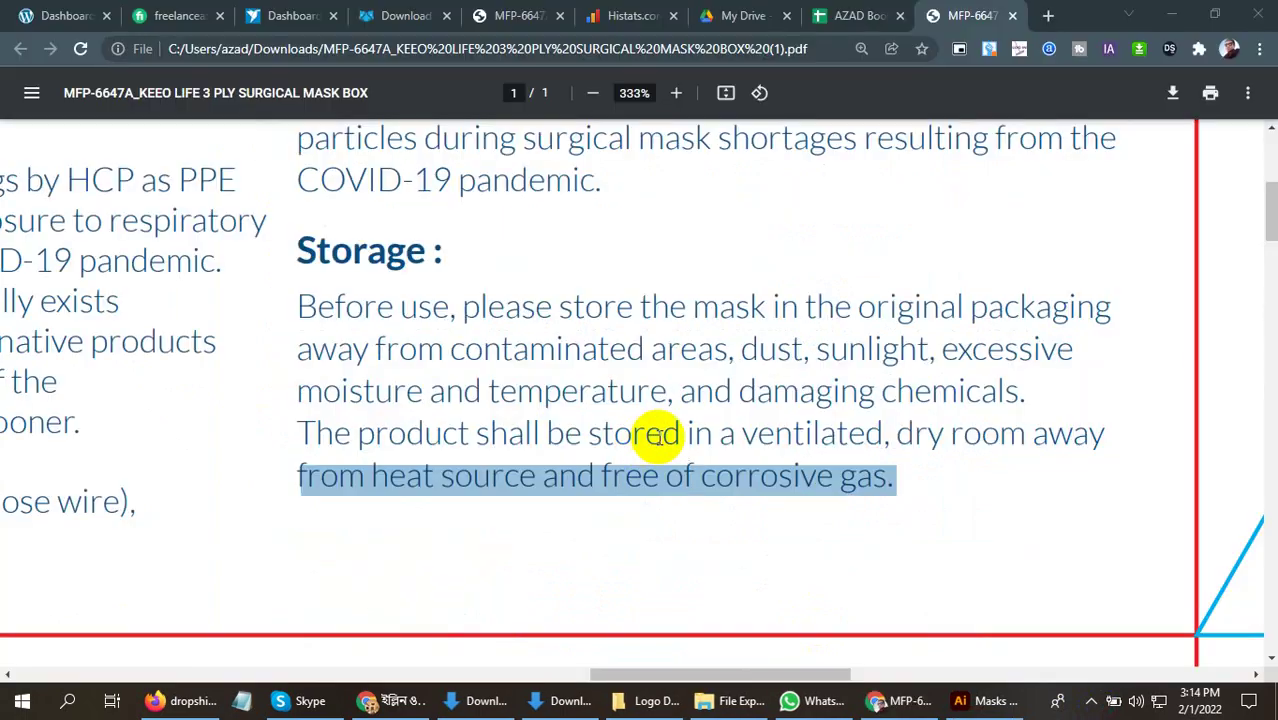
# Copy the Quantity and Model No. lines from the mask box PDF in Chrome and switch back to Illustrator
pyautogui.scroll(-3, 655, 435)
pyautogui.click(990, 377)
pyautogui.scroll(-10, 1013, 348)
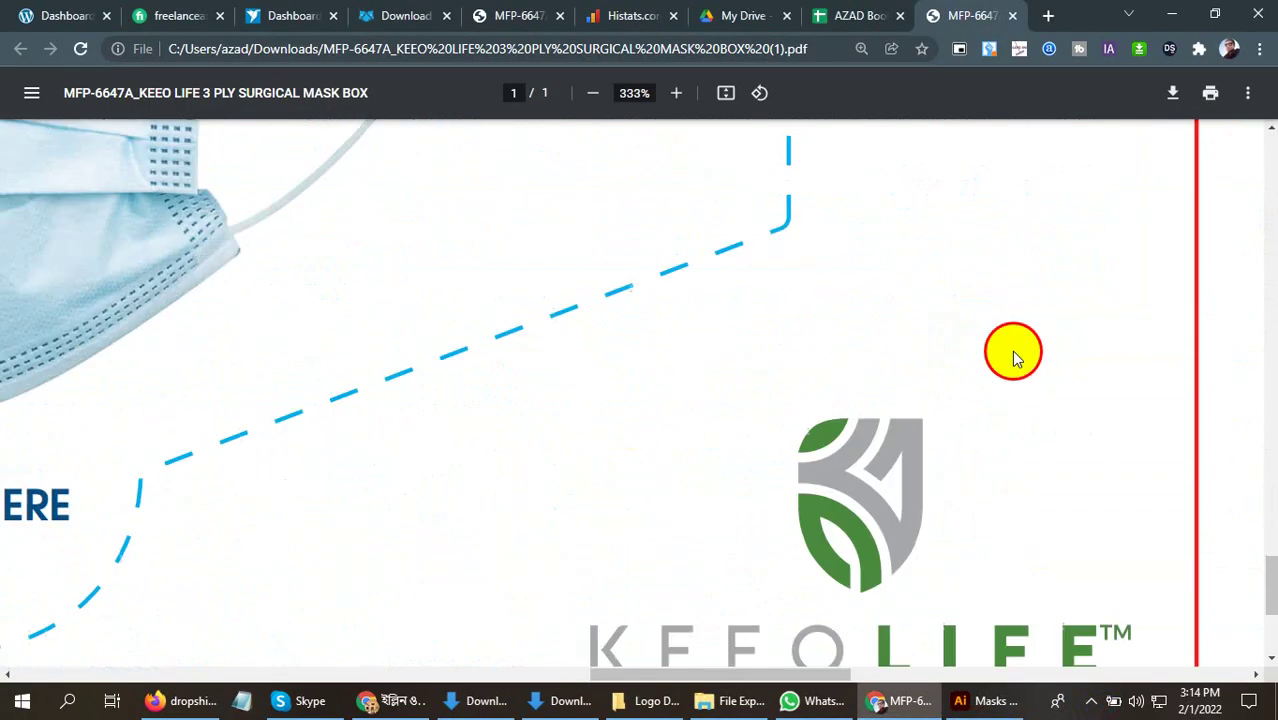
pyautogui.scroll(-10, 990, 487)
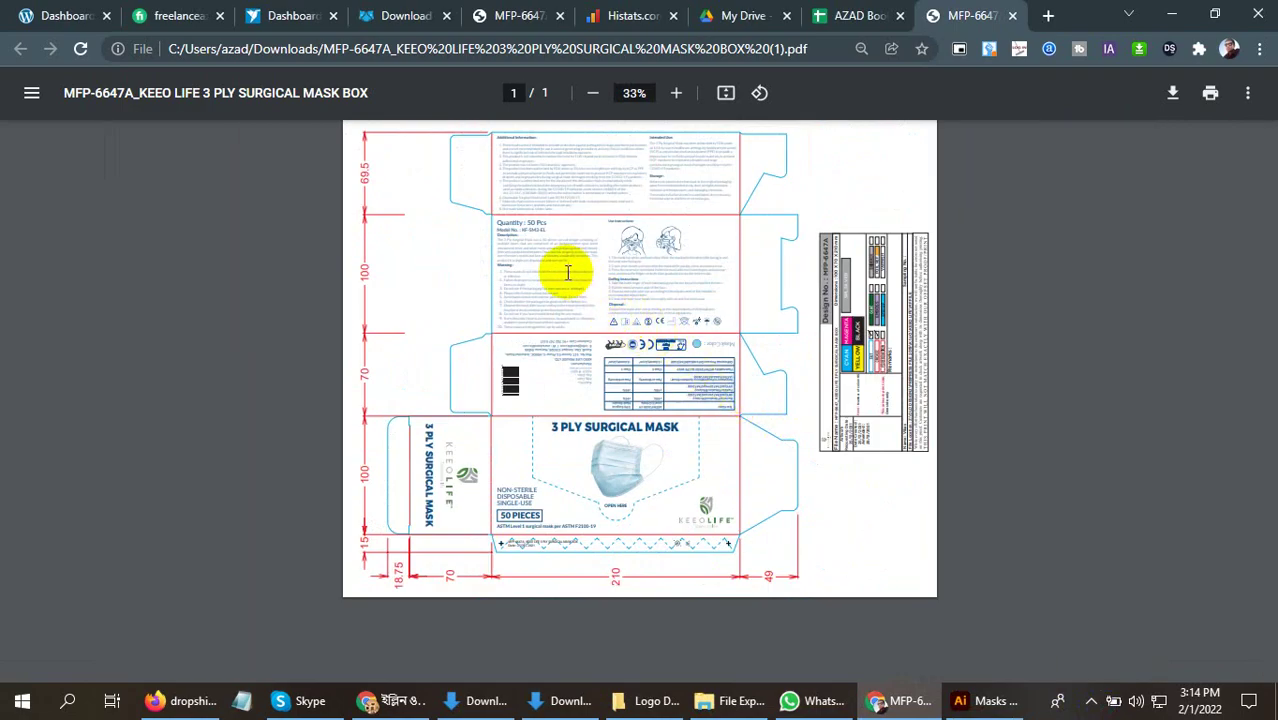
pyautogui.scroll(5, 568, 271)
pyautogui.scroll(4, 340, 207)
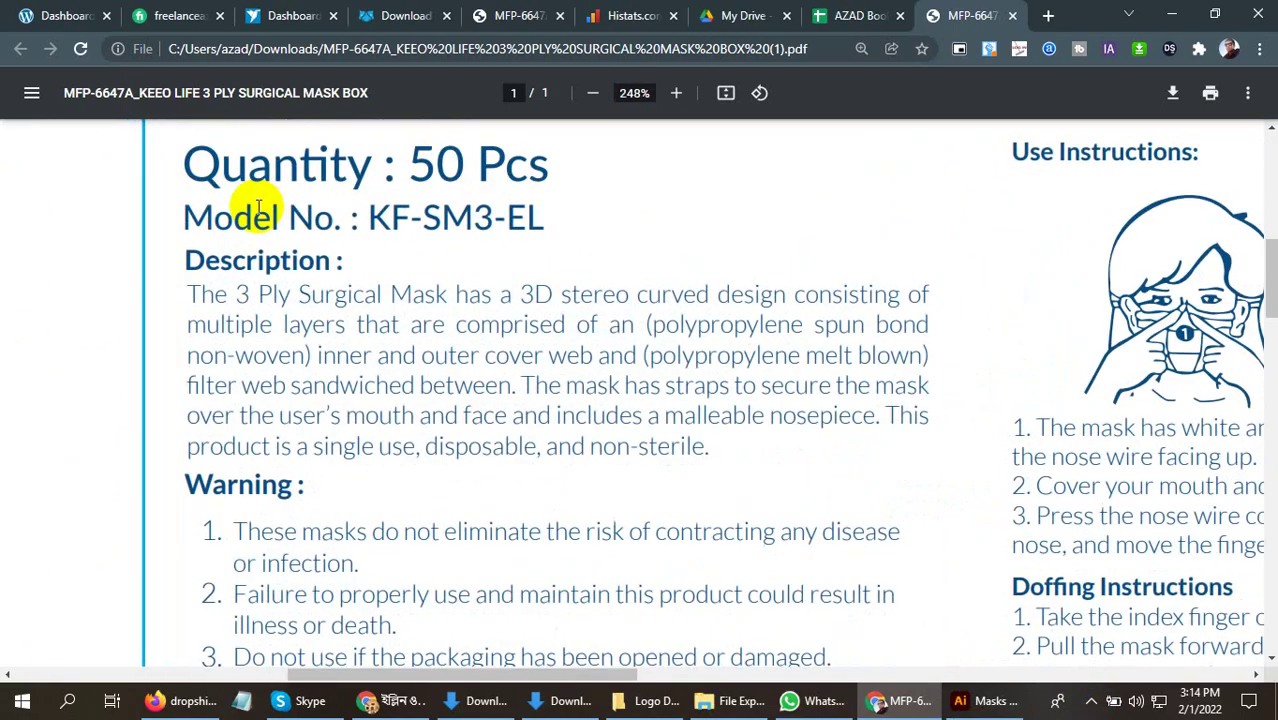
pyautogui.scroll(2, 470, 222)
pyautogui.moveTo(560, 381); pyautogui.dragTo(142, 344)
pyautogui.hotkey('ctrl', 'c')
pyautogui.click(978, 700)
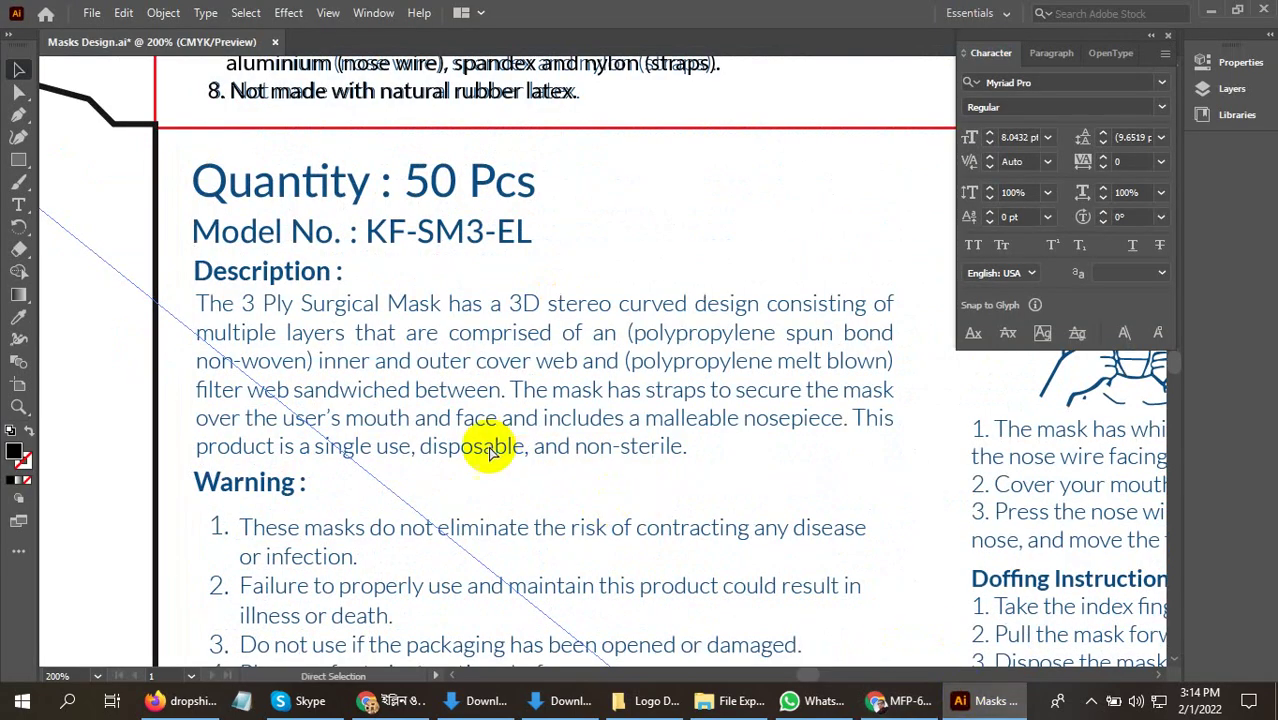
# Paste the "Quantity : 50 Pcs" line over the original and scale it to match, at about 17.2 pt
pyautogui.hotkey('ctrl', 'v')
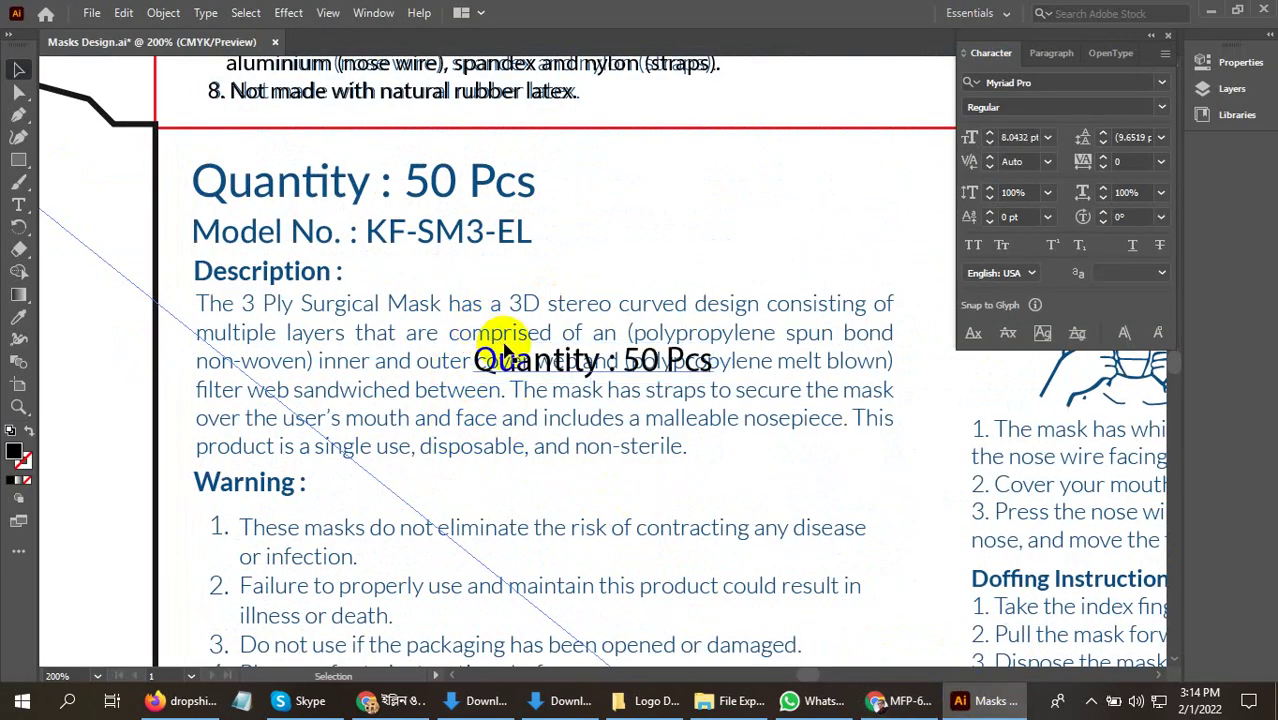
pyautogui.moveTo(465, 343); pyautogui.dragTo(253, 202)
pyautogui.moveTo(440, 200); pyautogui.dragTo(535, 239)
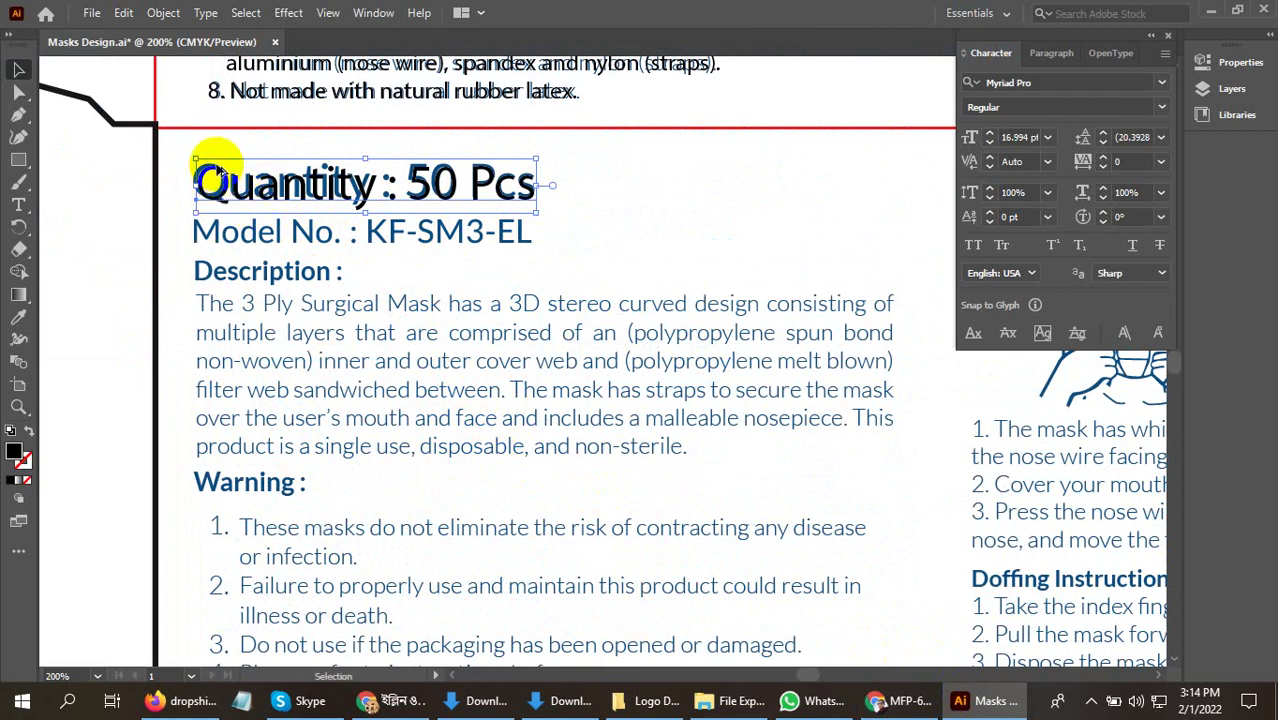
pyautogui.scroll(2, 208, 150)
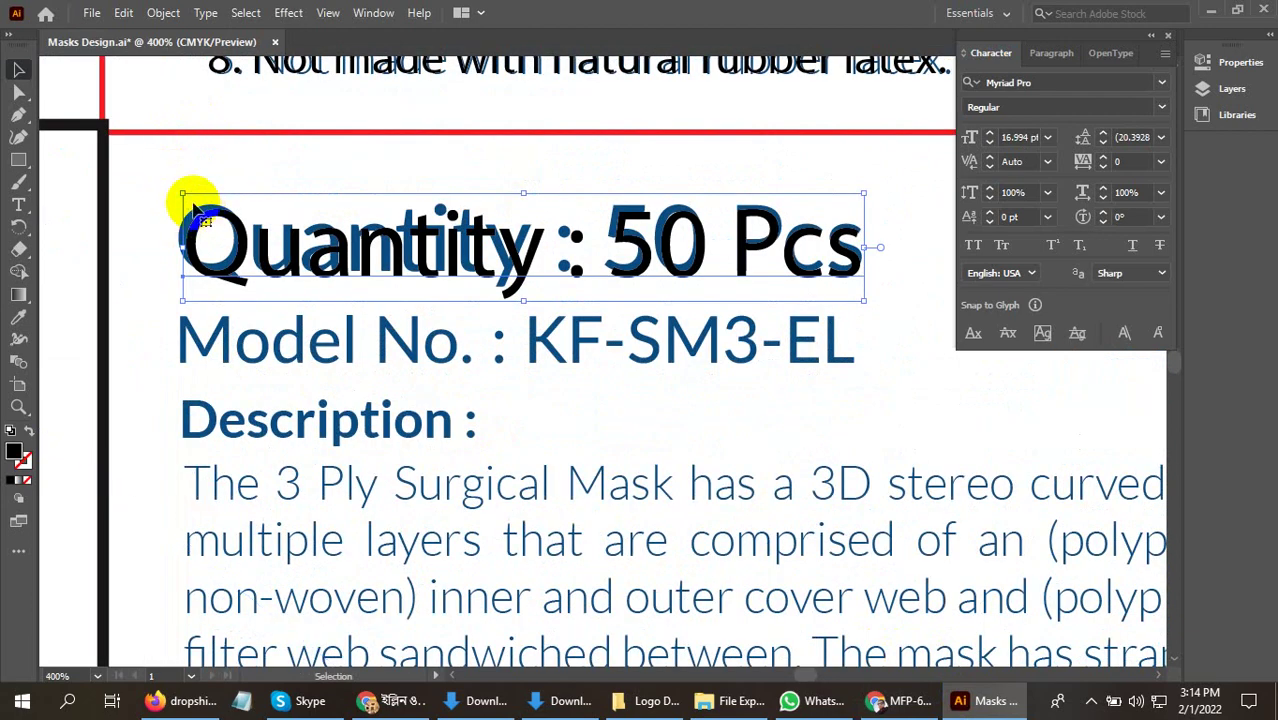
pyautogui.moveTo(184, 195); pyautogui.dragTo(175, 191)
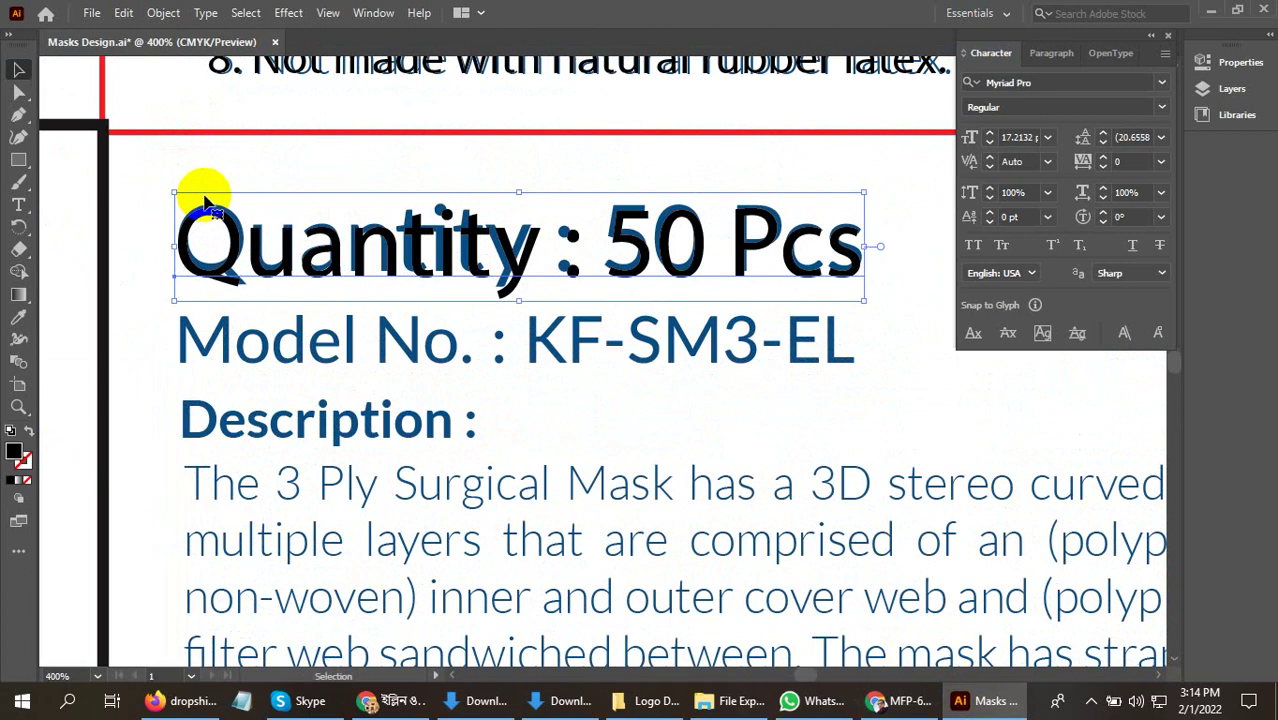
pyautogui.scroll(-1, 287, 232)
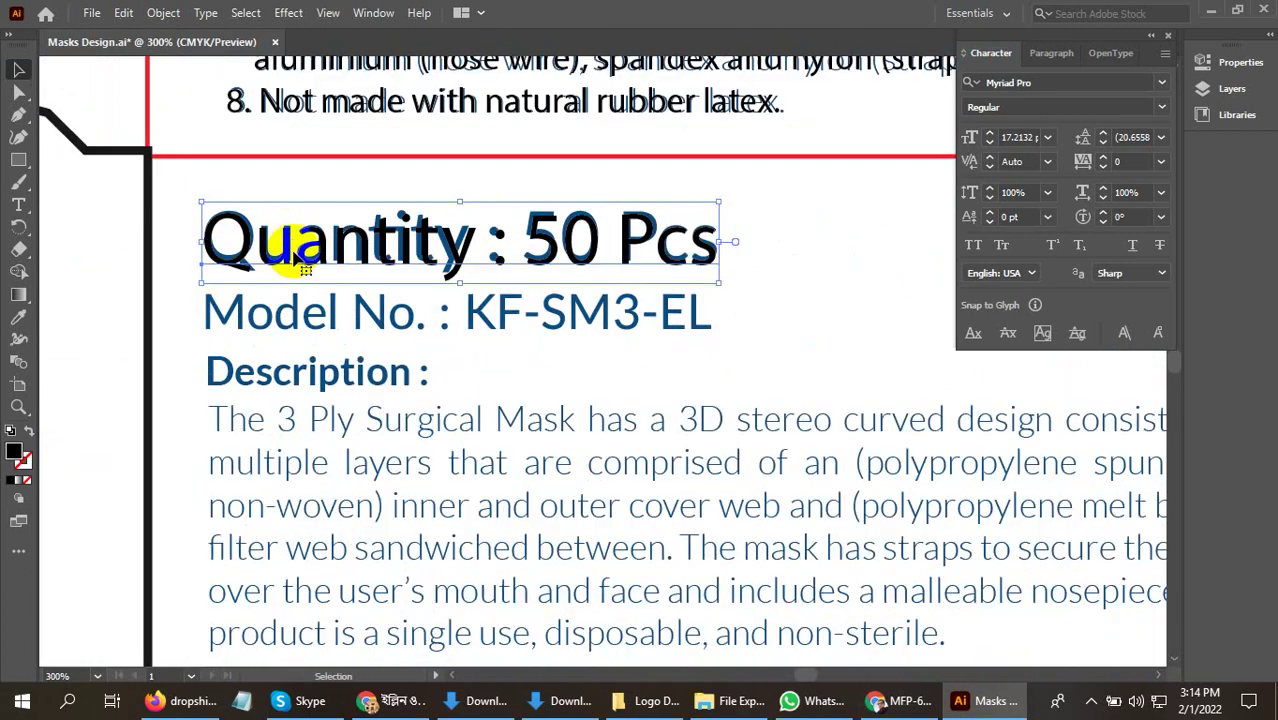
pyautogui.scroll(-1, 510, 330)
# Copy the Model No. line from the PDF in Chrome, paste it over the original in Illustrator and widen it to match
pyautogui.click(895, 701)
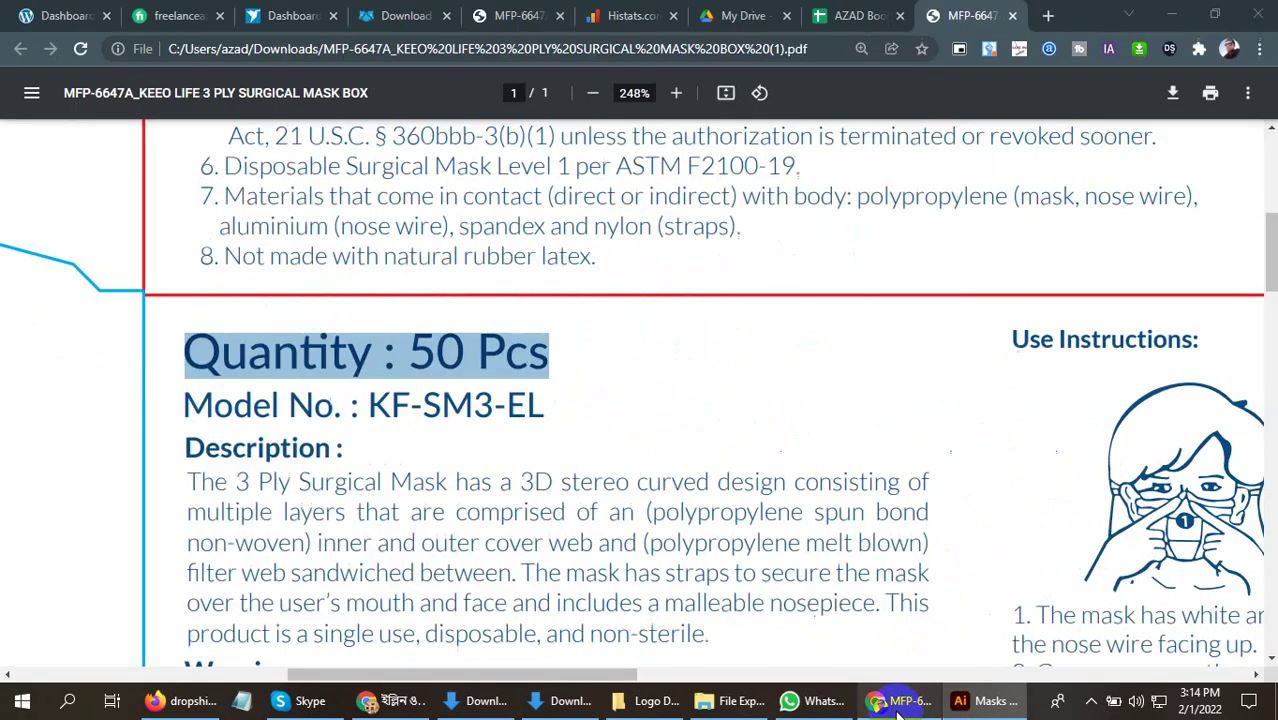
pyautogui.tripleClick(367, 401)
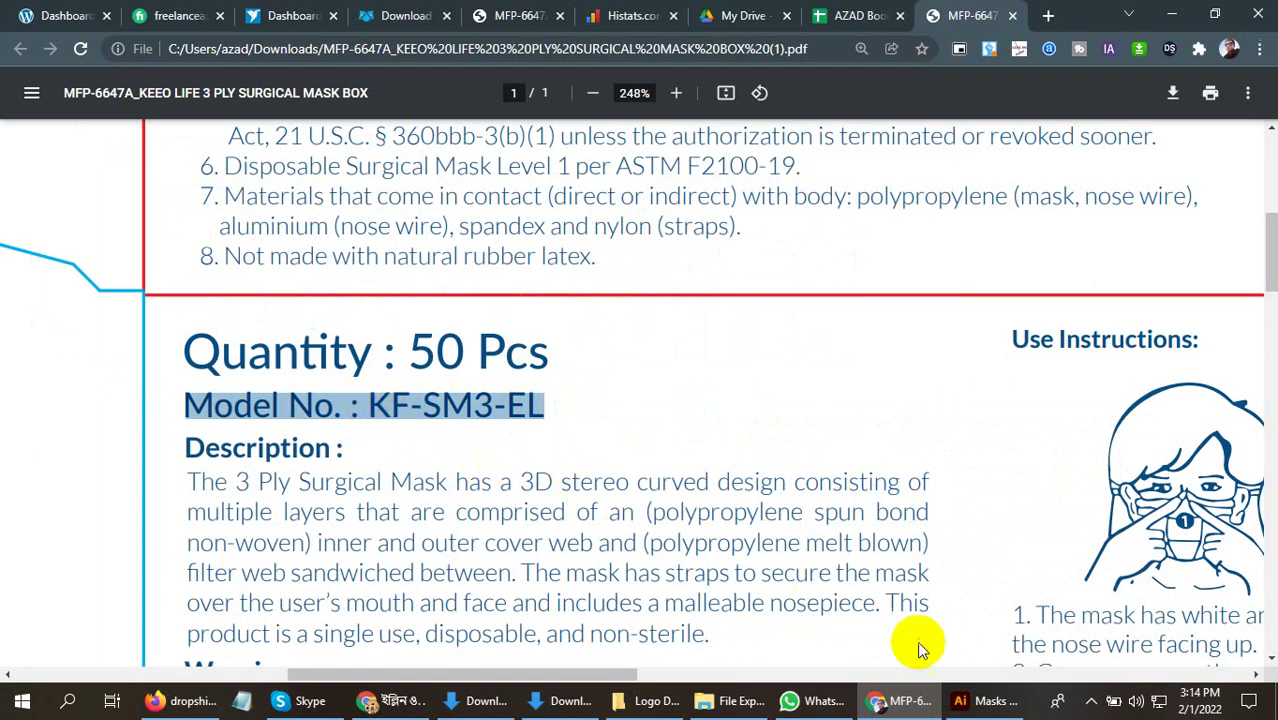
pyautogui.hotkey('ctrl', 'c')
pyautogui.click(988, 701)
pyautogui.hotkey('ctrl', 'v')
pyautogui.moveTo(372, 330); pyautogui.dragTo(238, 300)
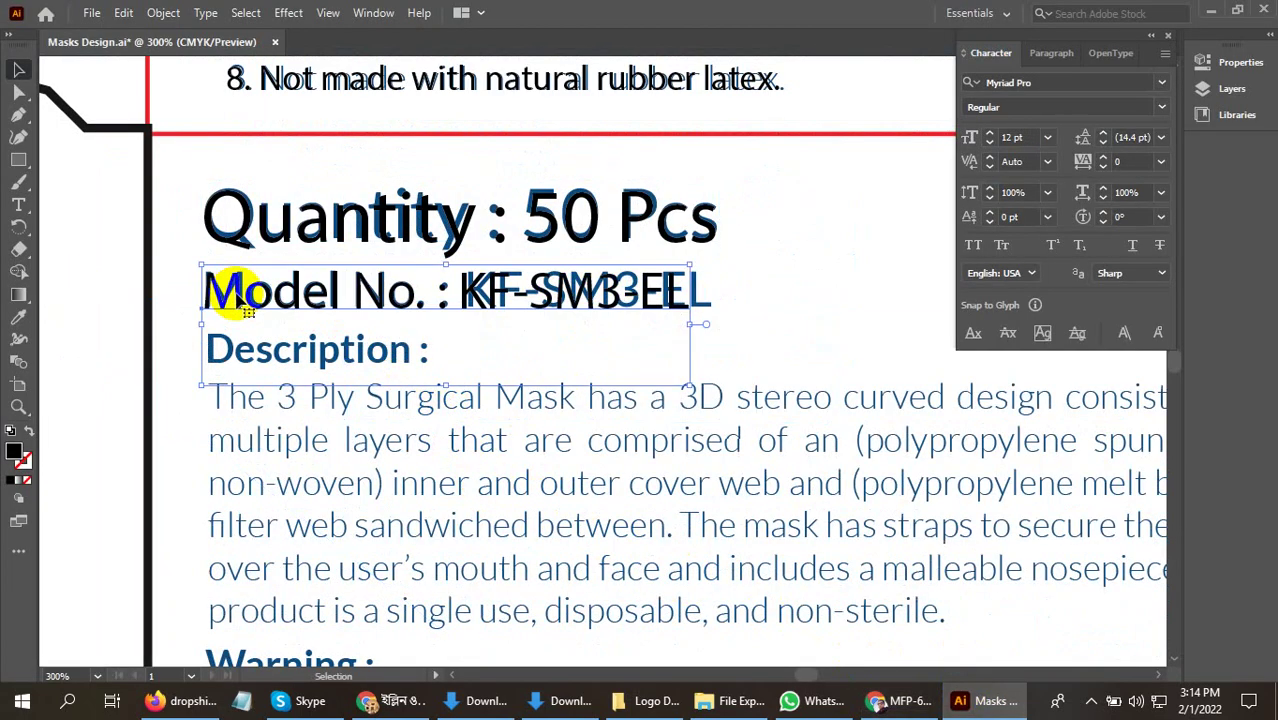
pyautogui.moveTo(690, 322); pyautogui.dragTo(716, 322)
# Copy the "Description :" heading from the PDF into Illustrator, place it over the original and scale it to about 9.7 pt
pyautogui.click(905, 700)
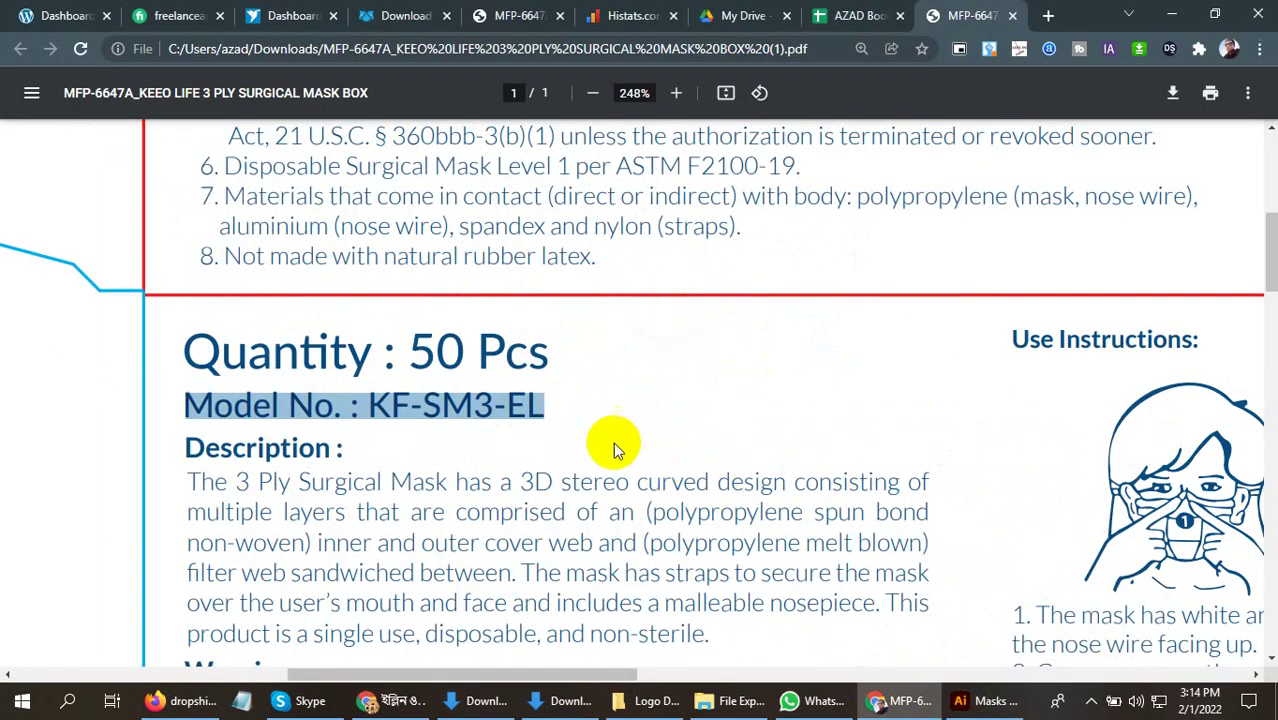
pyautogui.scroll(-3, 613, 442)
pyautogui.click(289, 172)
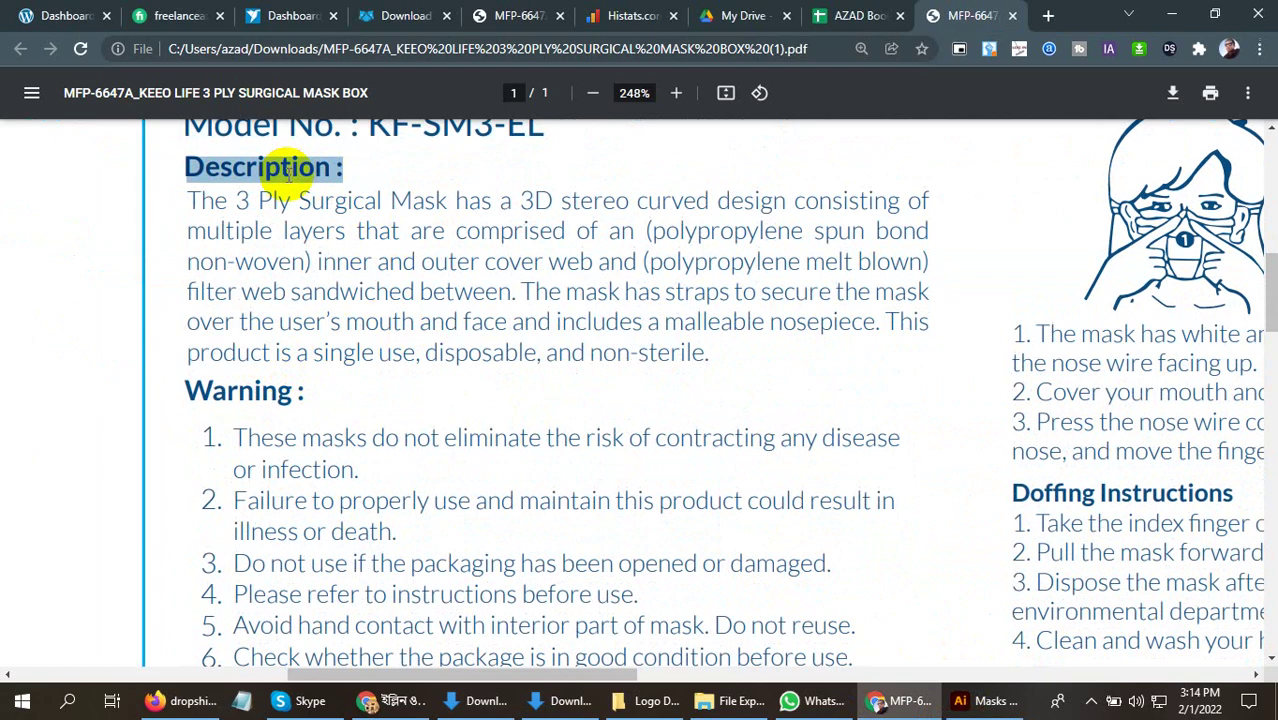
pyautogui.click(968, 700)
pyautogui.hotkey('ctrl', 'v')
pyautogui.moveTo(490, 337); pyautogui.dragTo(263, 362)
pyautogui.moveTo(480, 440); pyautogui.dragTo(428, 432)
pyautogui.scroll(-1, 476, 447)
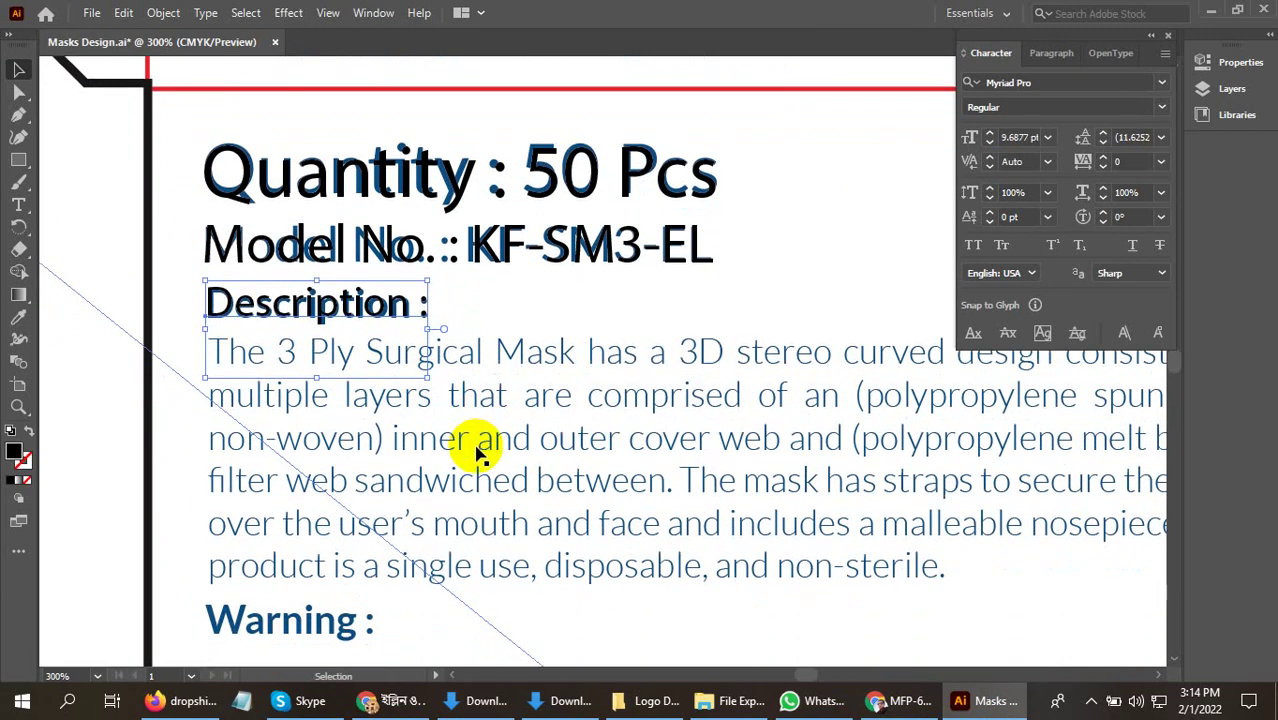
# Copy the Description's first line, "The 3 Ply Surgical Mask has a 3D stereo…", from the PDF and align it over the original in Illustrator
pyautogui.click(900, 701)
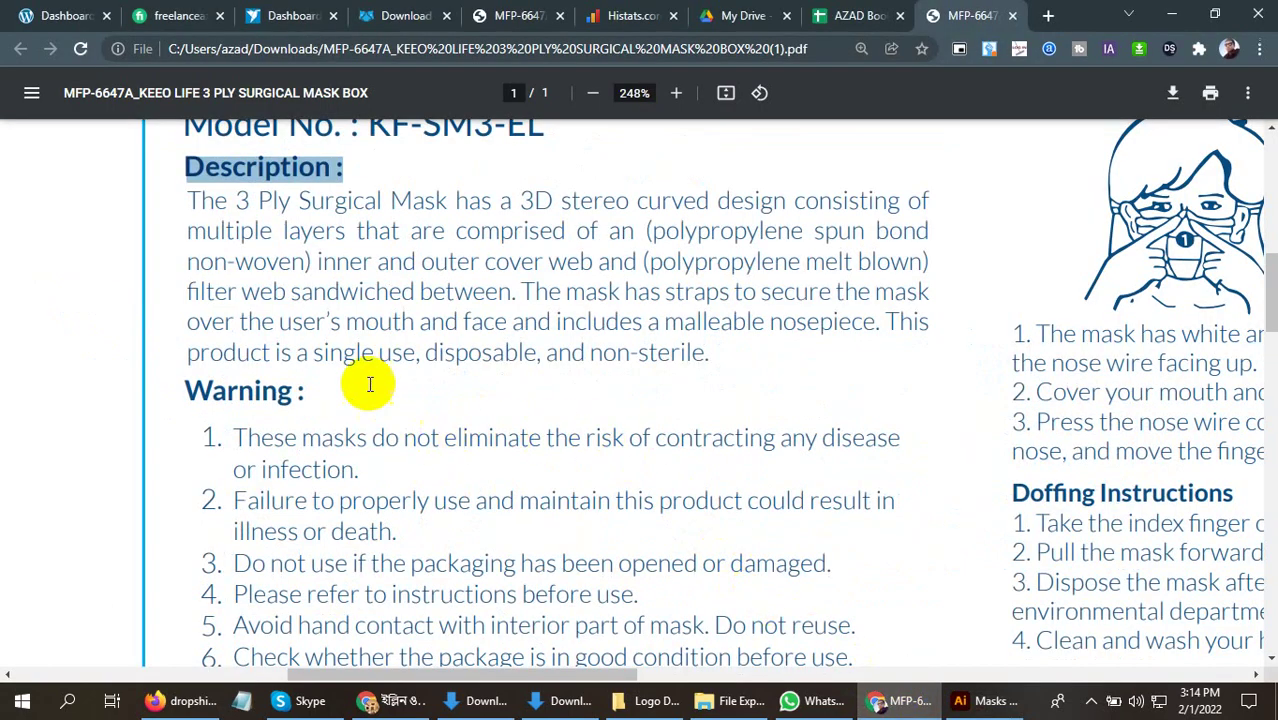
pyautogui.tripleClick(250, 215)
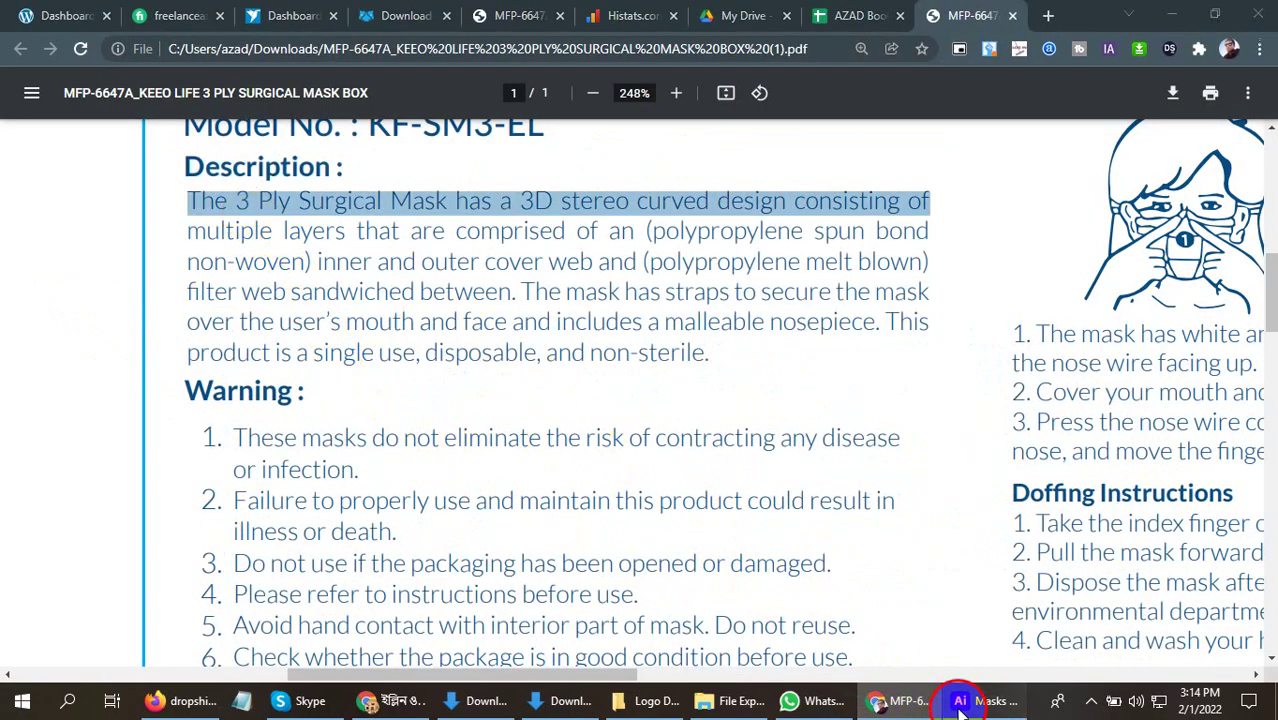
pyautogui.click(960, 701)
pyautogui.hotkey('ctrl', 'v')
pyautogui.moveTo(320, 334); pyautogui.dragTo(598, 337)
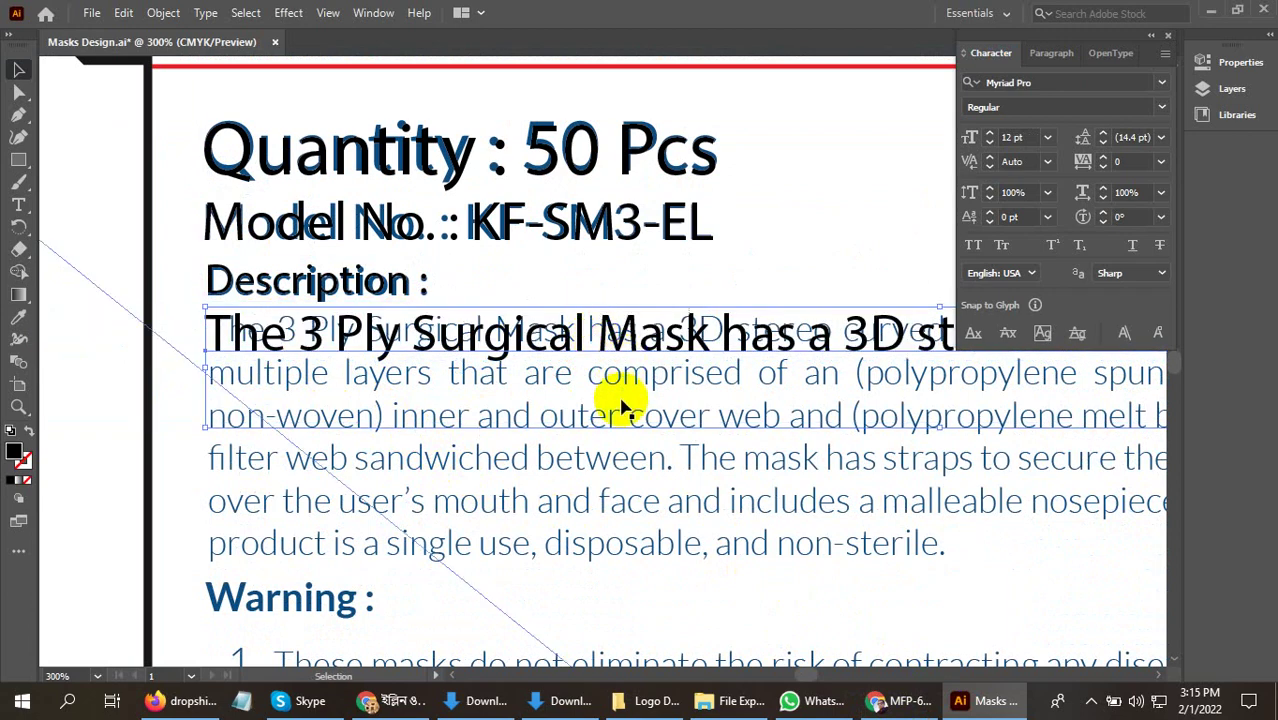
# Copy the Description's second line, "multiple layers that are comprised…", from the PDF and place it below the first line in Illustrator
pyautogui.click(903, 701)
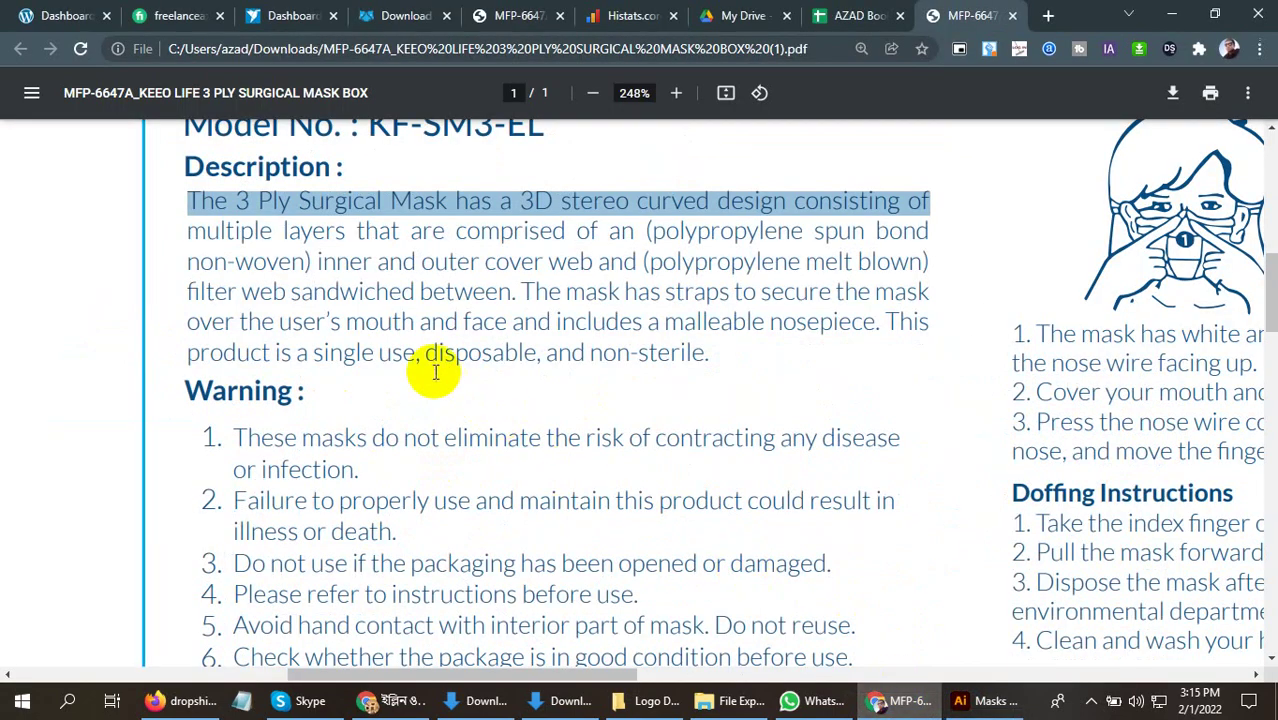
pyautogui.tripleClick(323, 243)
pyautogui.hotkey('ctrl', 'c')
pyautogui.click(975, 701)
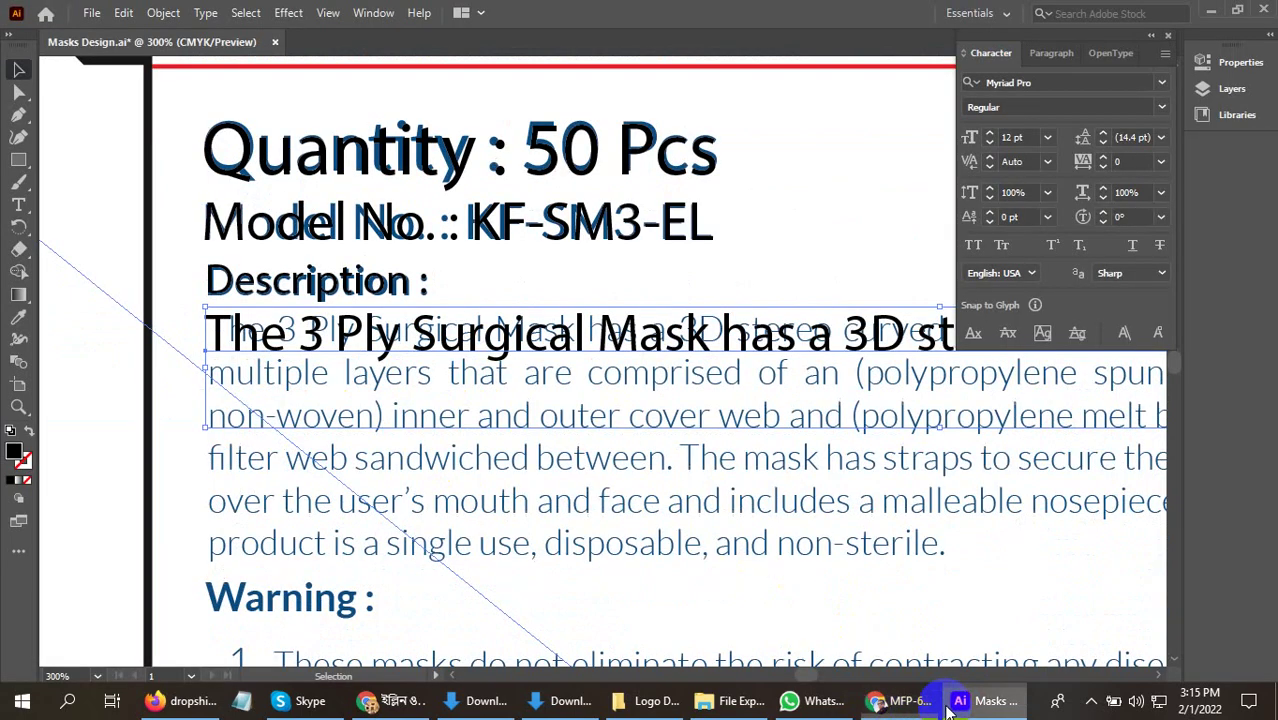
pyautogui.hotkey('ctrl', 'v')
pyautogui.moveTo(217, 345); pyautogui.dragTo(528, 416)
# Copy the Description's third line, "non-woven) inner and outer cover web…", from the PDF and place it below the second line in Illustrator
pyautogui.click(895, 701)
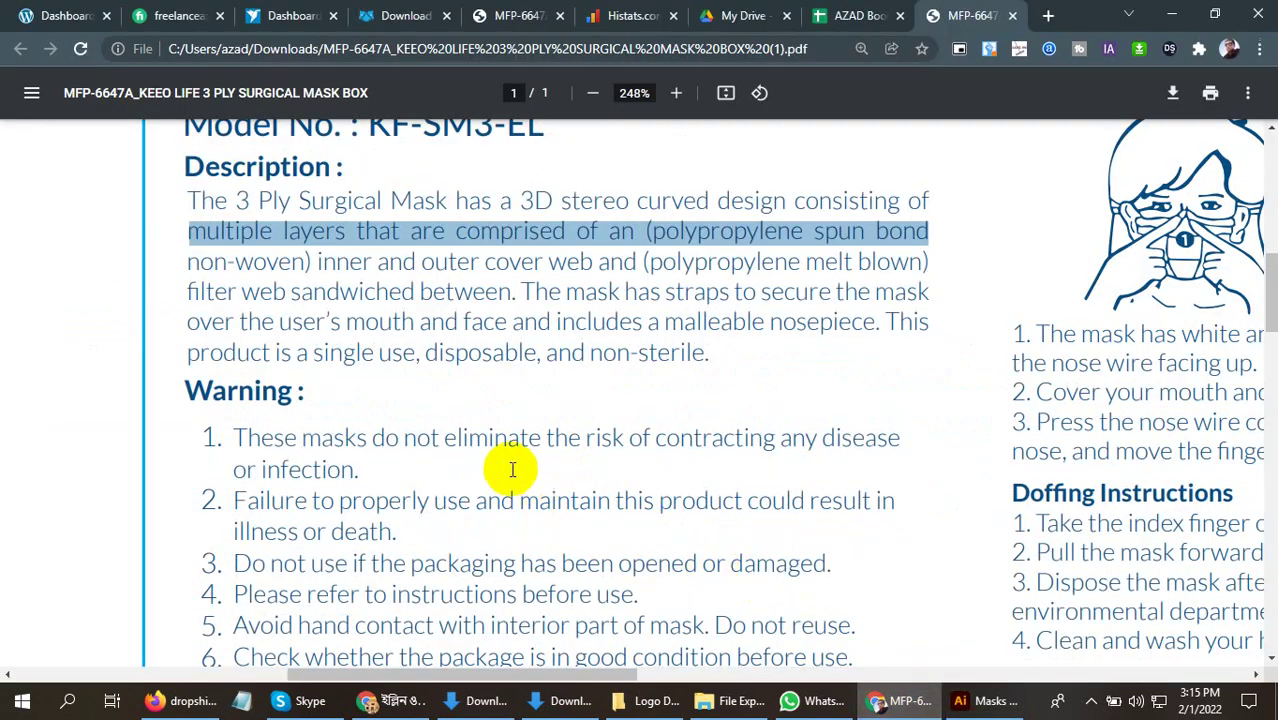
pyautogui.tripleClick(410, 272)
pyautogui.hotkey('ctrl', 'c')
pyautogui.click(988, 701)
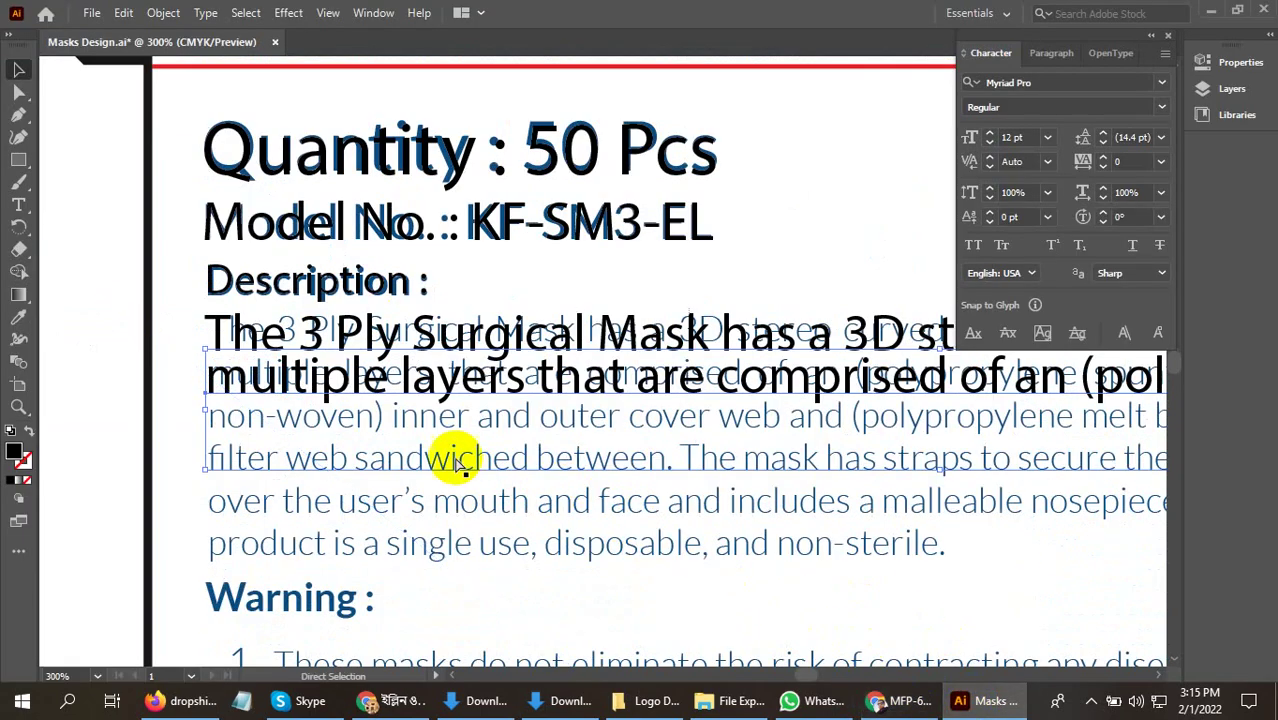
pyautogui.hotkey('ctrl', 'v')
pyautogui.moveTo(168, 340); pyautogui.dragTo(548, 428)
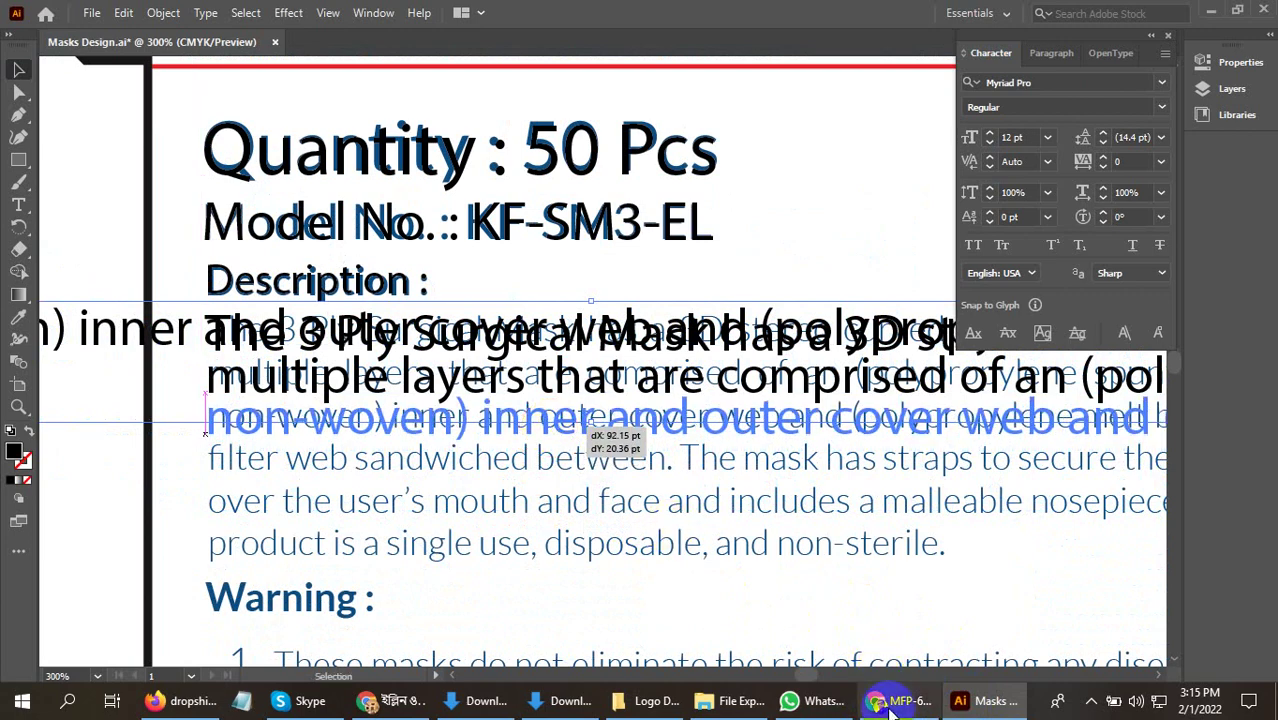
# Copy the Description's fourth line, "filter web sandwiched between…", from the PDF and align it over its original in Illustrator
pyautogui.click(890, 701)
pyautogui.scroll(-1, 300, 350)
pyautogui.click(267, 209)
pyautogui.tripleClick(267, 209)
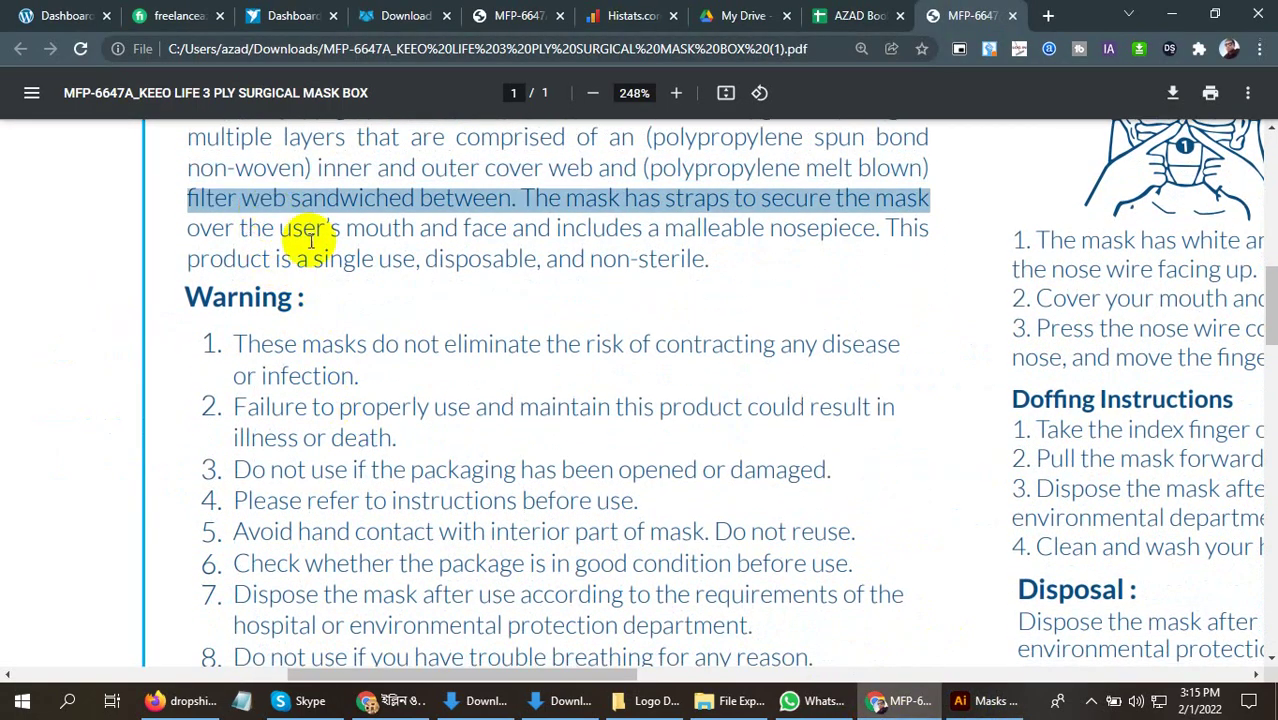
pyautogui.hotkey('ctrl', 'c')
pyautogui.click(960, 701)
pyautogui.hotkey('ctrl', 'v')
pyautogui.moveTo(271, 365); pyautogui.dragTo(541, 472)
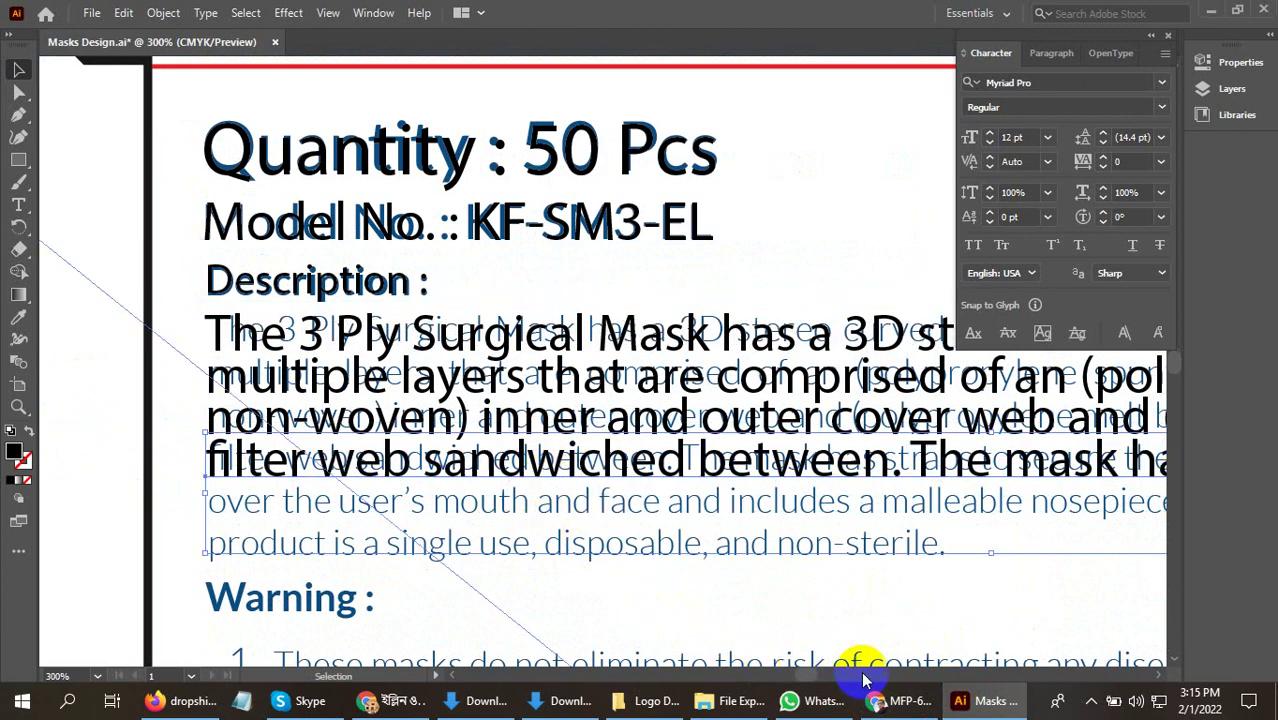
# Copy the Description's fifth line, "over the user's mouth and face…", from the PDF and align it over its original in Illustrator
pyautogui.click(876, 701)
pyautogui.tripleClick(300, 230)
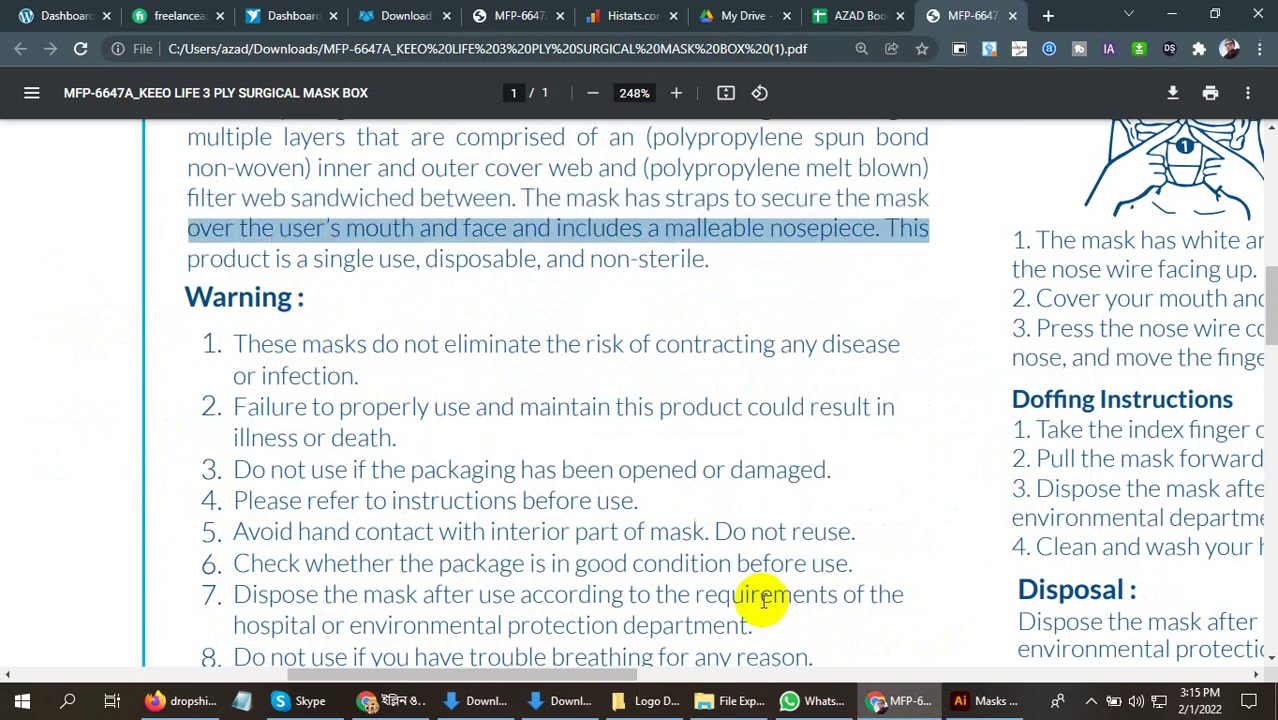
pyautogui.click(975, 700)
pyautogui.hotkey('ctrl', 'v')
pyautogui.moveTo(143, 329); pyautogui.dragTo(538, 504)
# Copy the Description's last line, "product is a single use, disposable…", from the PDF and align it over its original in Illustrator
pyautogui.click(890, 700)
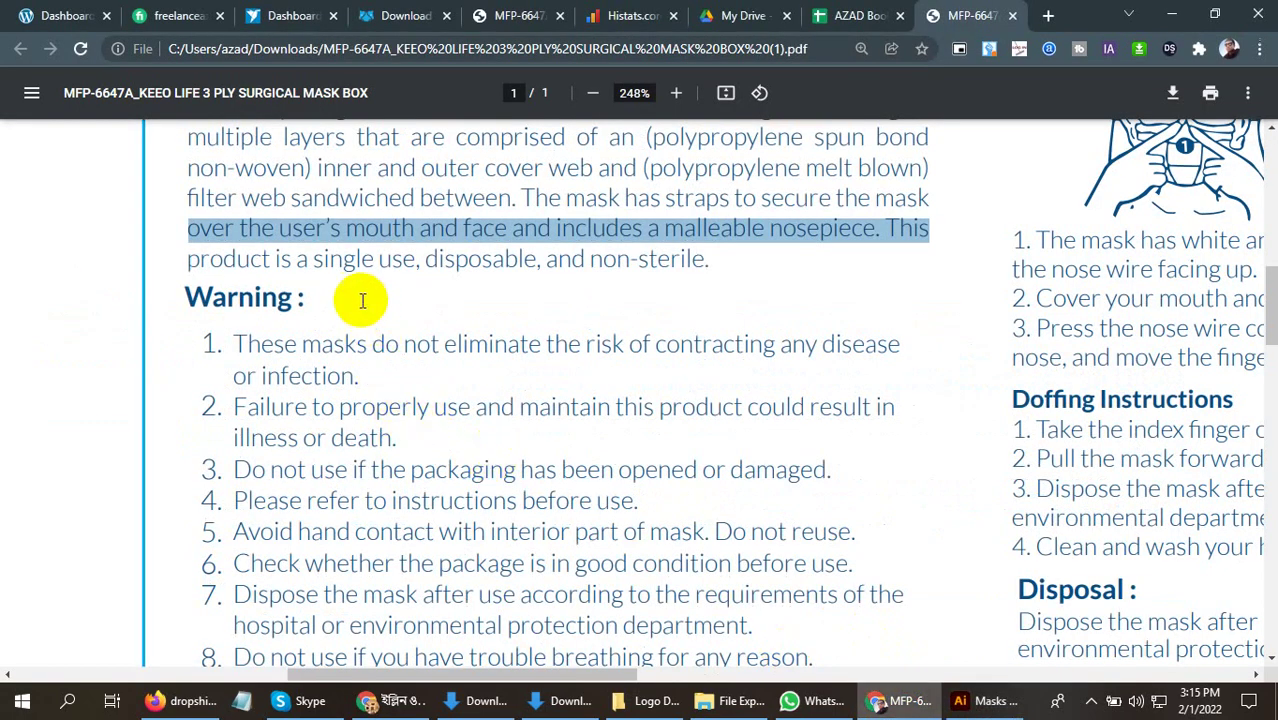
pyautogui.tripleClick(352, 268)
pyautogui.hotkey('ctrl', 'c')
pyautogui.click(990, 700)
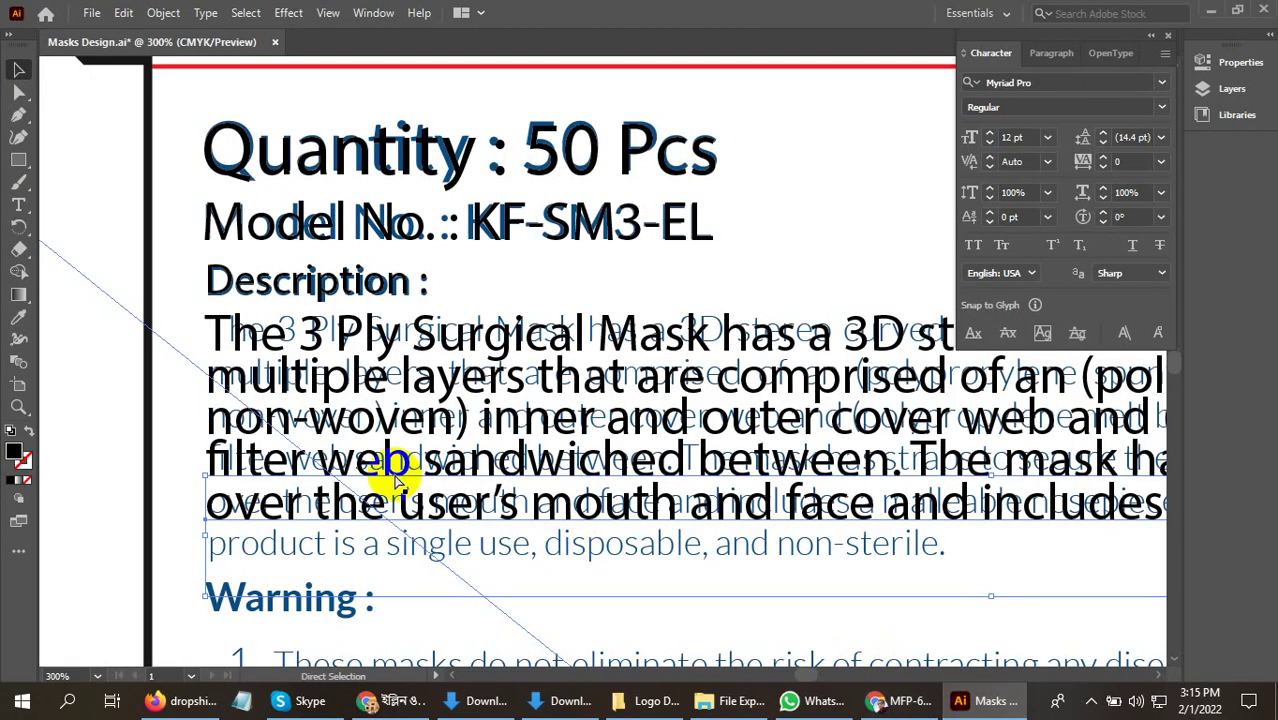
pyautogui.hotkey('ctrl', 'v')
pyautogui.moveTo(178, 340); pyautogui.dragTo(283, 547)
pyautogui.scroll(-2, 455, 495)
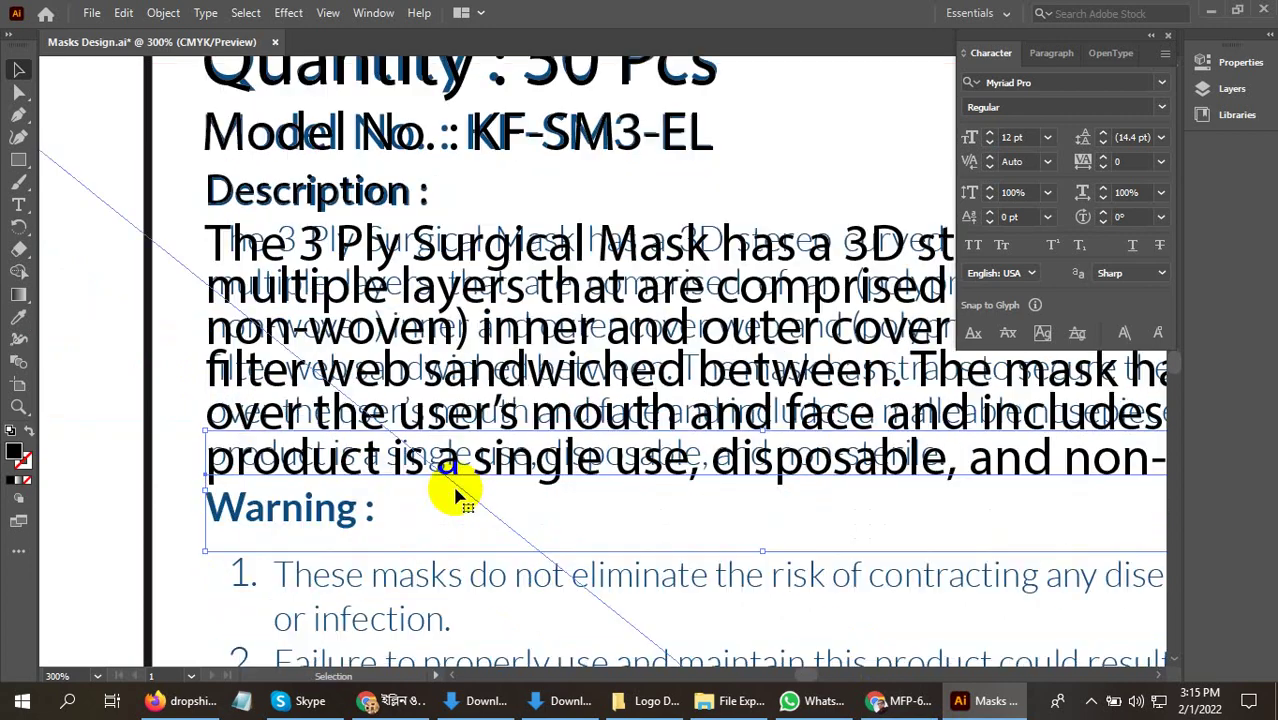
# Copy the "Warning :" heading from the PDF into Illustrator, scale it to about 9.7 pt and nudge it onto the original
pyautogui.click(897, 700)
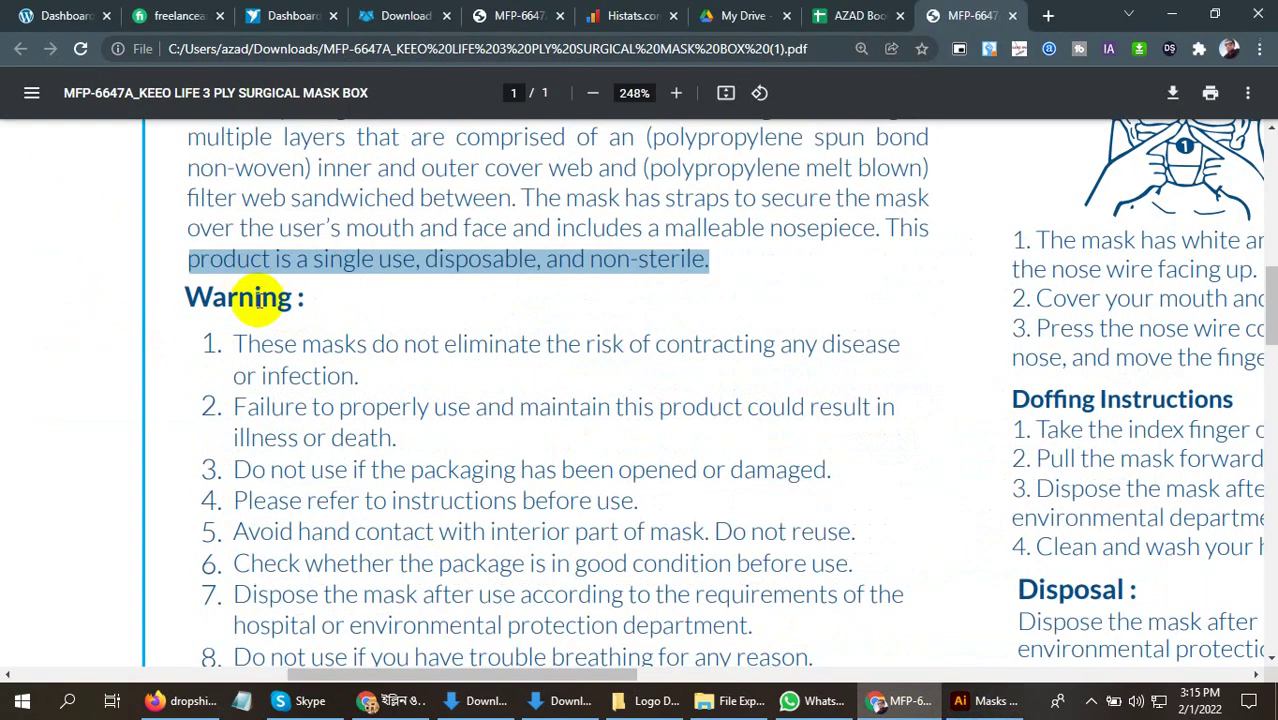
pyautogui.tripleClick(258, 303)
pyautogui.click(997, 701)
pyautogui.hotkey('ctrl', 'v')
pyautogui.moveTo(528, 333); pyautogui.dragTo(266, 512)
pyautogui.moveTo(410, 597); pyautogui.dragTo(374, 598)
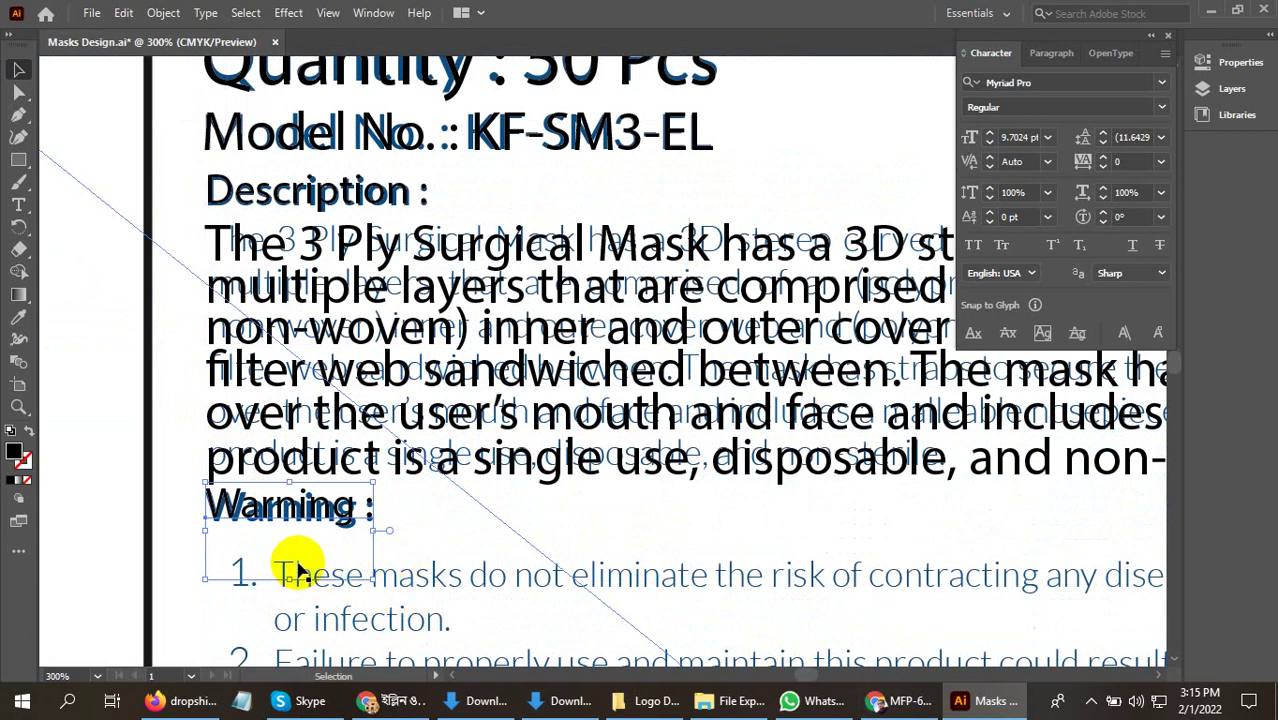
pyautogui.press('Down')
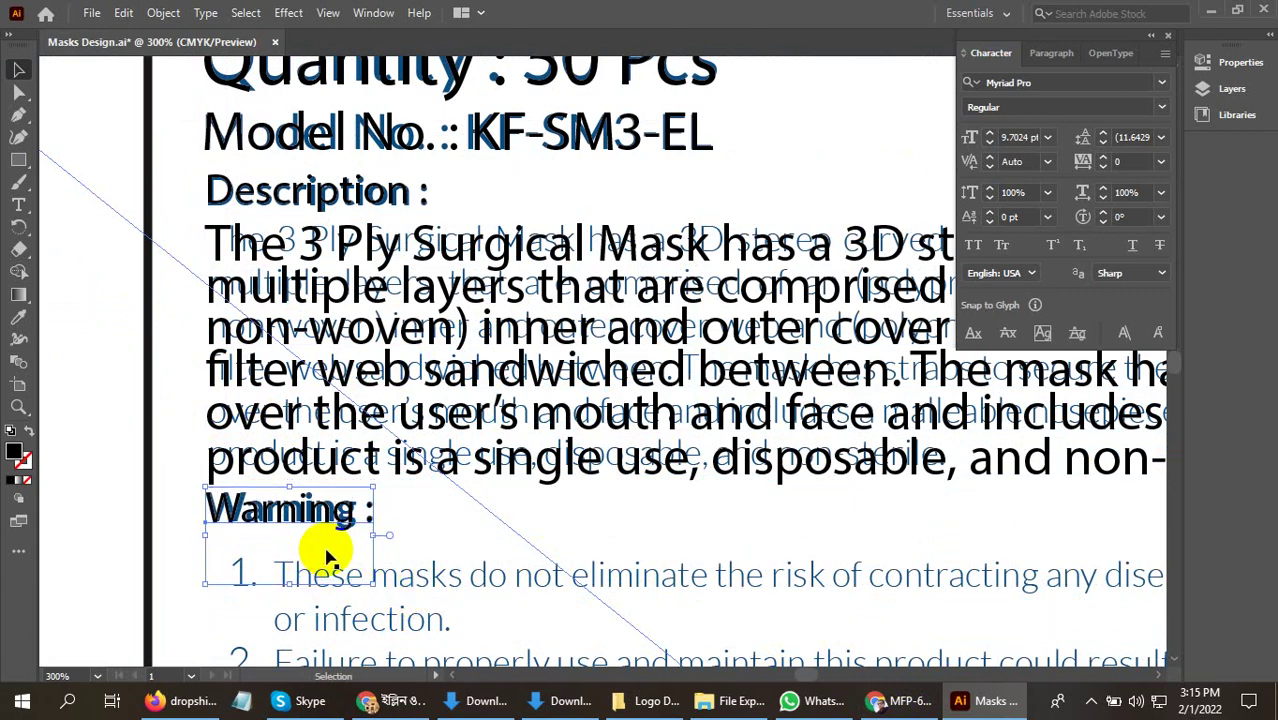
pyautogui.press('Right')
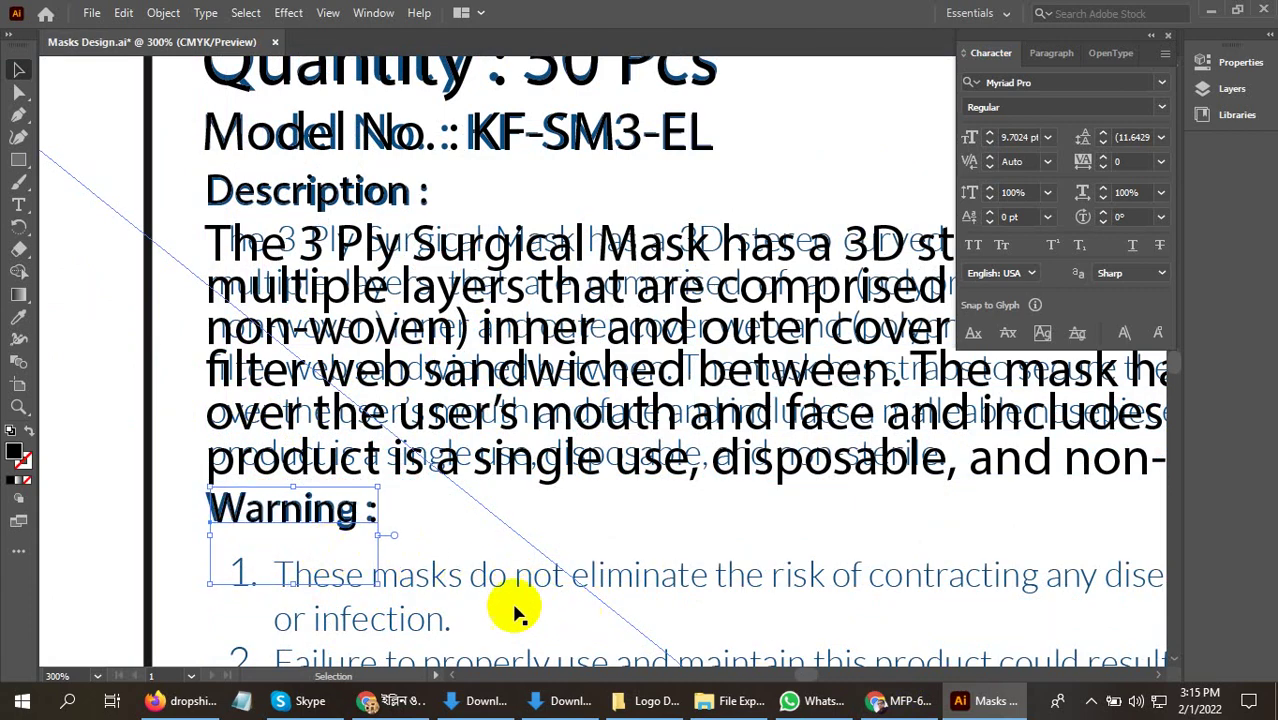
# Switch to the PDF in Chrome and copy only the item numbers 1 to 10 of the Warning list
pyautogui.scroll(-3, 400, 545)
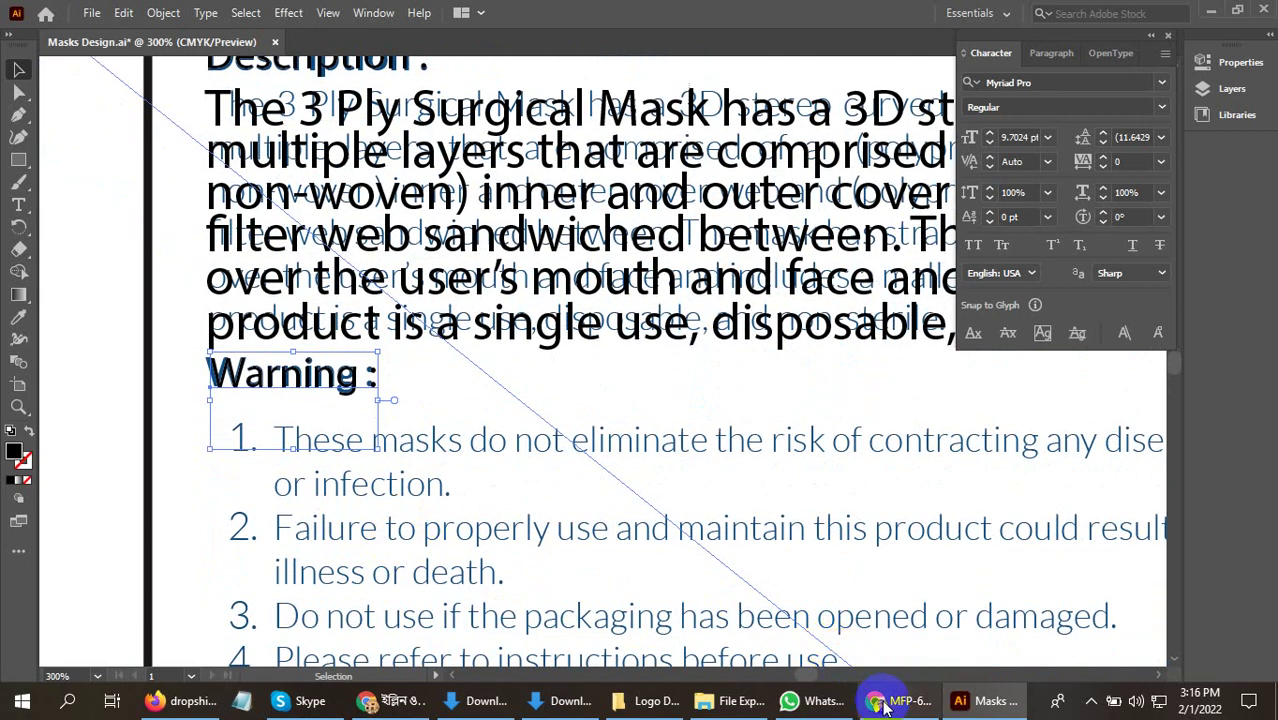
pyautogui.click(878, 702)
pyautogui.tripleClick(349, 352)
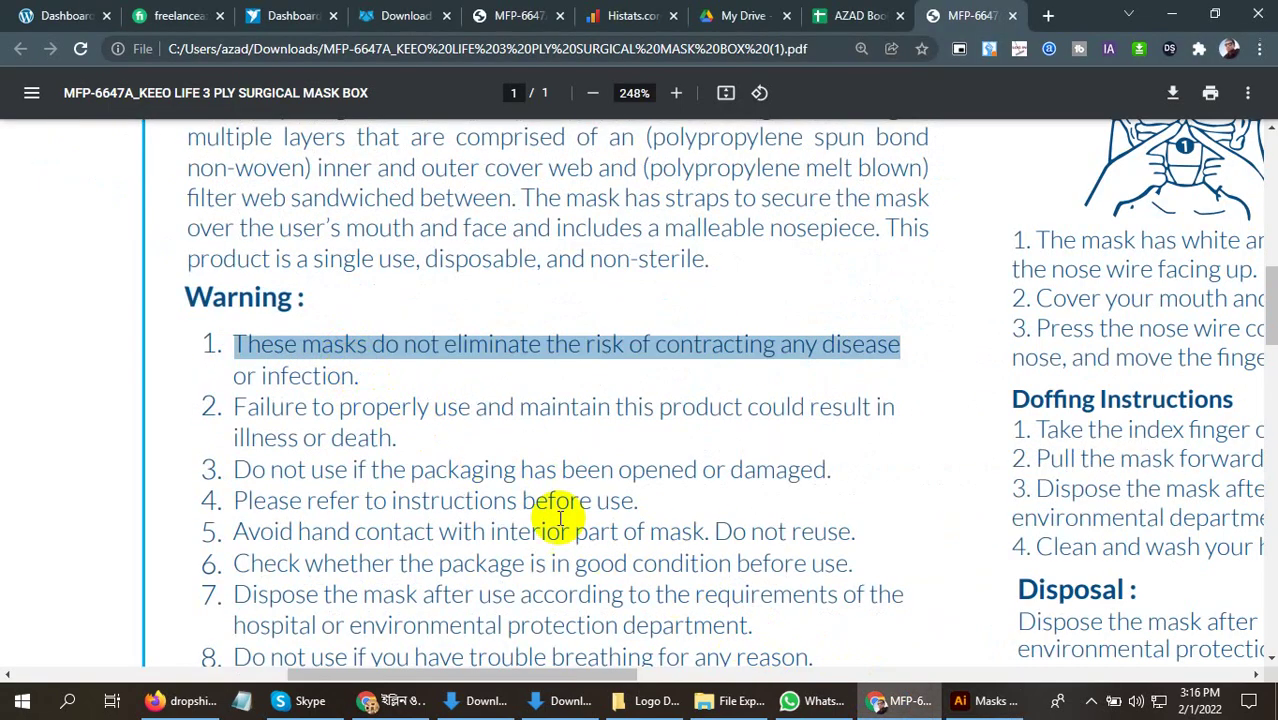
pyautogui.click(212, 348)
pyautogui.moveTo(222, 346); pyautogui.dragTo(680, 345)
pyautogui.click(228, 346)
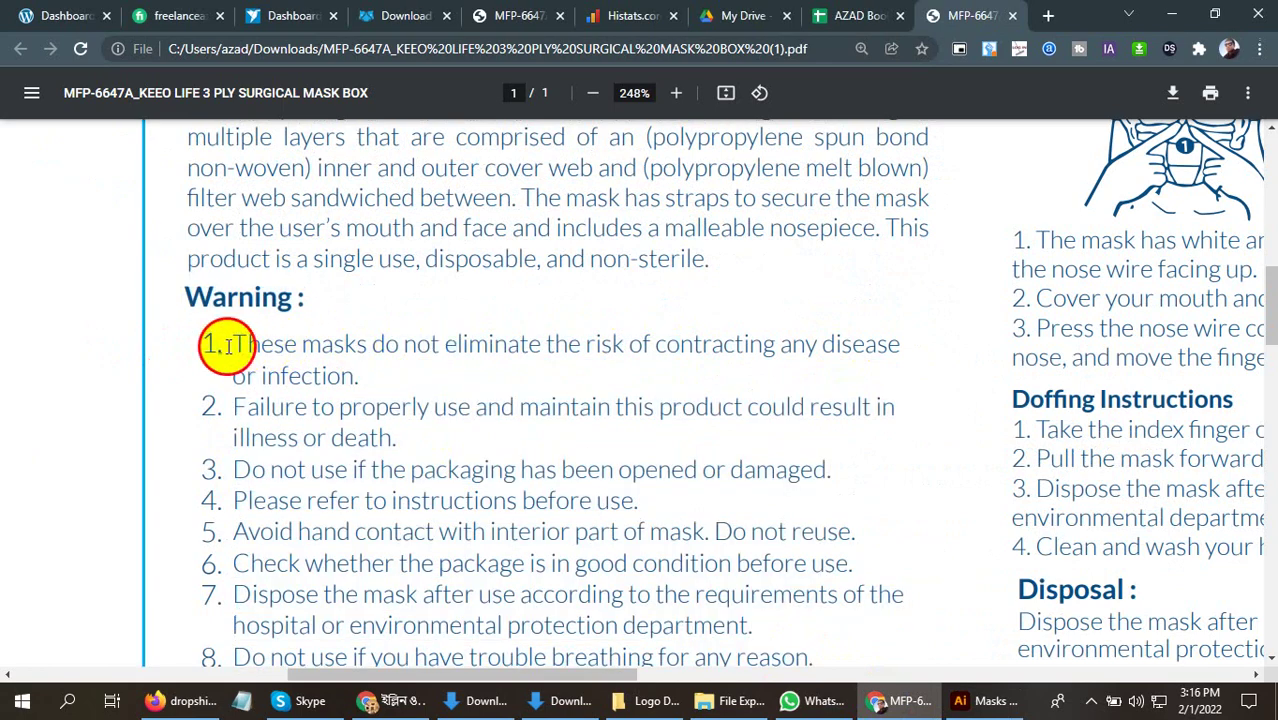
pyautogui.moveTo(208, 342); pyautogui.dragTo(200, 485)
pyautogui.moveTo(215, 578); pyautogui.dragTo(205, 468)
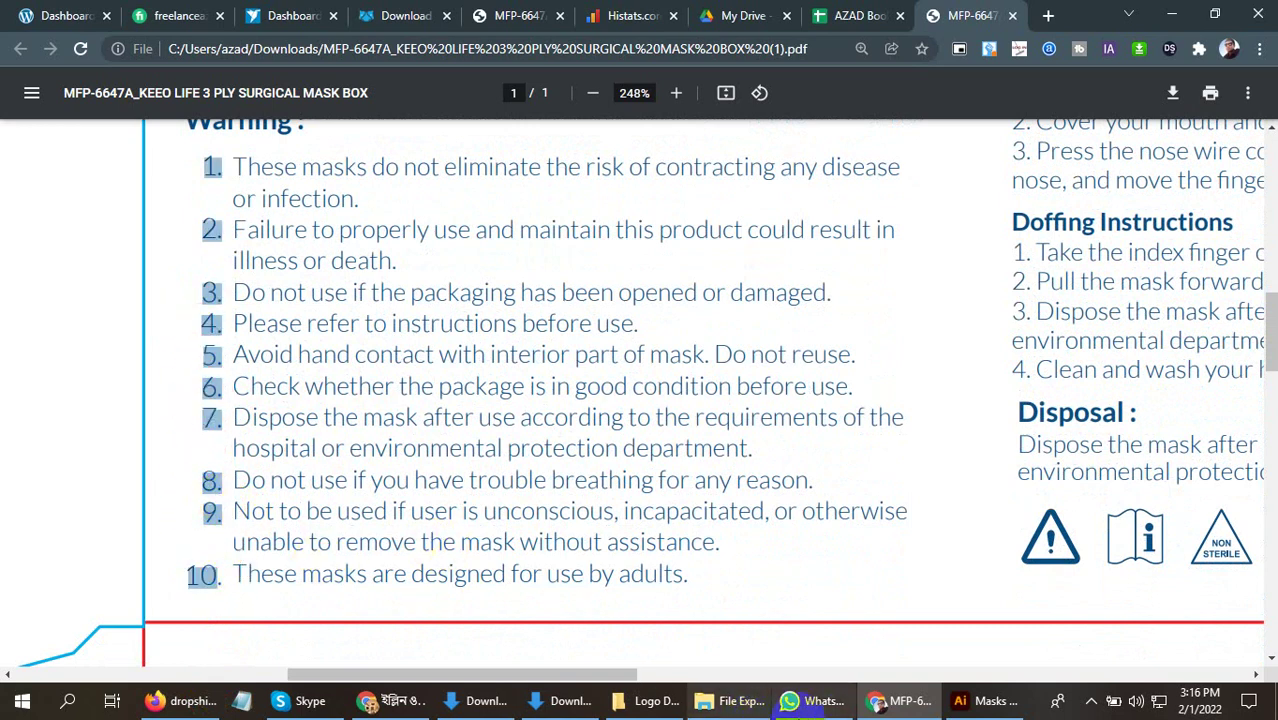
# Paste the item numbers into the Illustrator artwork and place them over the Warning list's number column
pyautogui.click(987, 700)
pyautogui.scroll(-1, 318, 524)
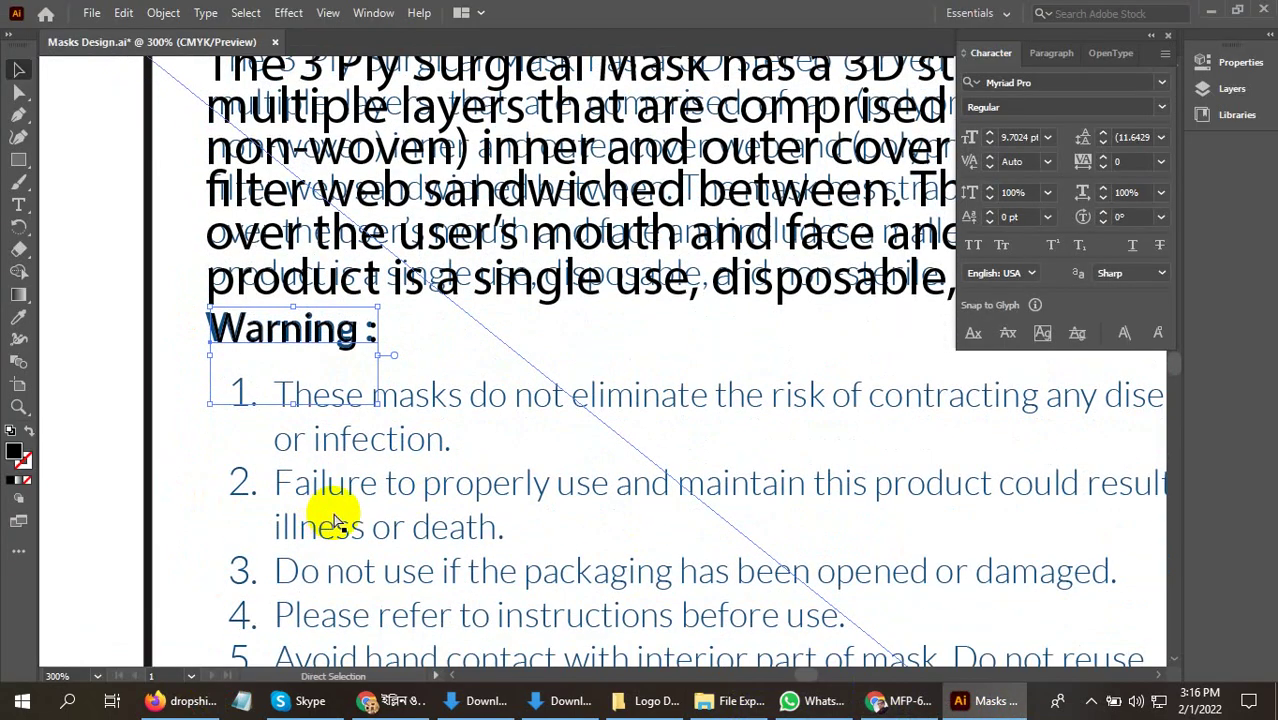
pyautogui.hotkey('ctrl', 'v')
pyautogui.press('v')
pyautogui.moveTo(565, 326); pyautogui.dragTo(228, 508)
pyautogui.scroll(-2, 228, 508)
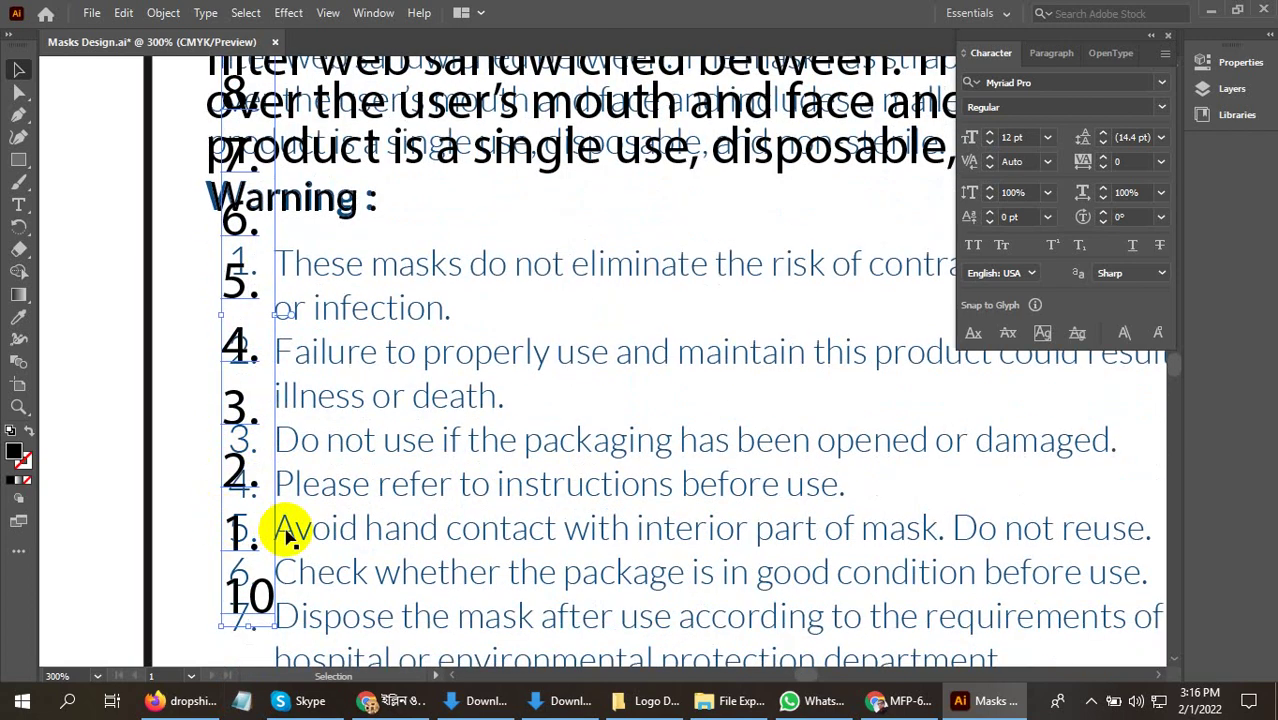
# Delete the pasted item numbers, and place "These masks do not eliminate the risk of contracting any disease" from the PDF over its Illustrator original
pyautogui.press('Delete')
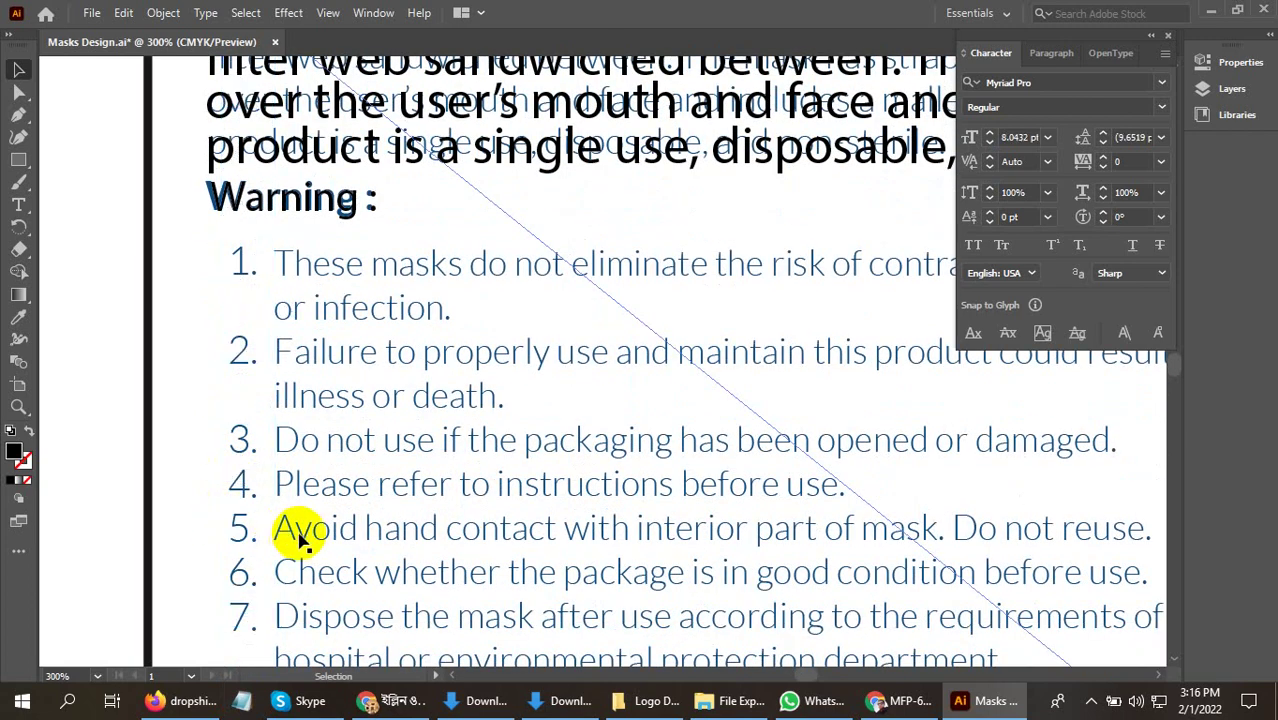
pyautogui.click(905, 702)
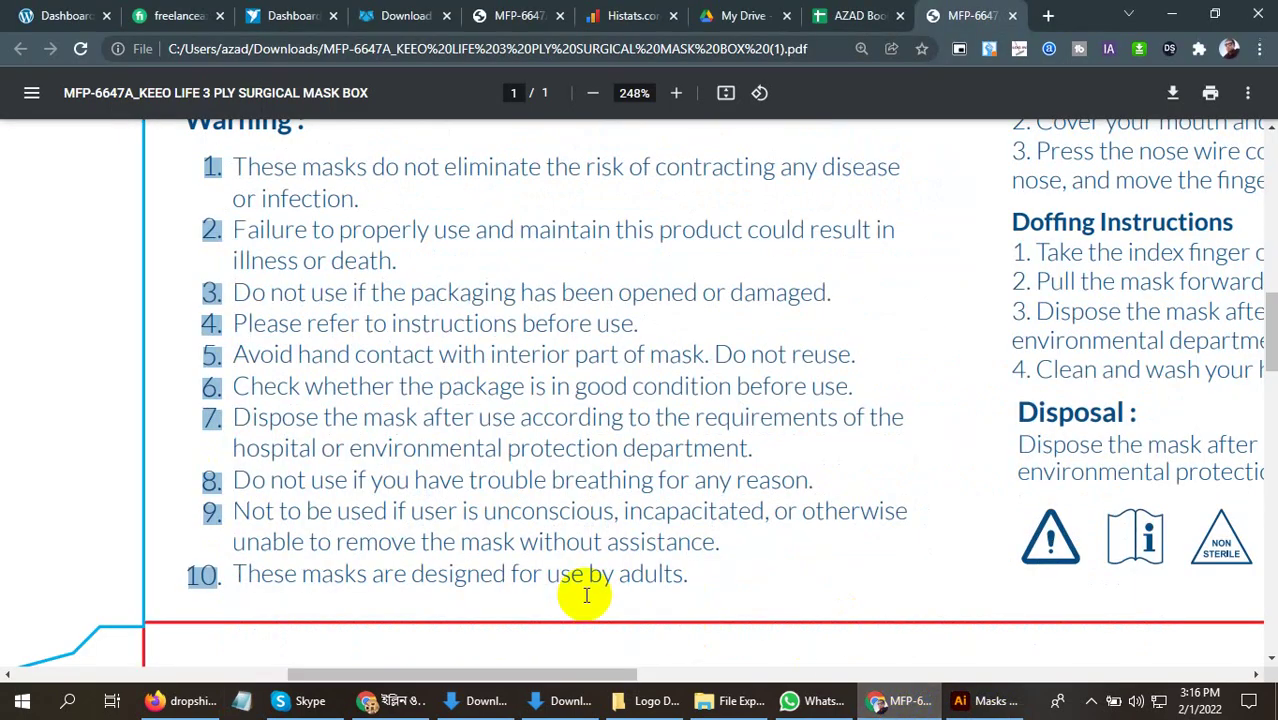
pyautogui.scroll(1, 340, 478)
pyautogui.tripleClick(327, 258)
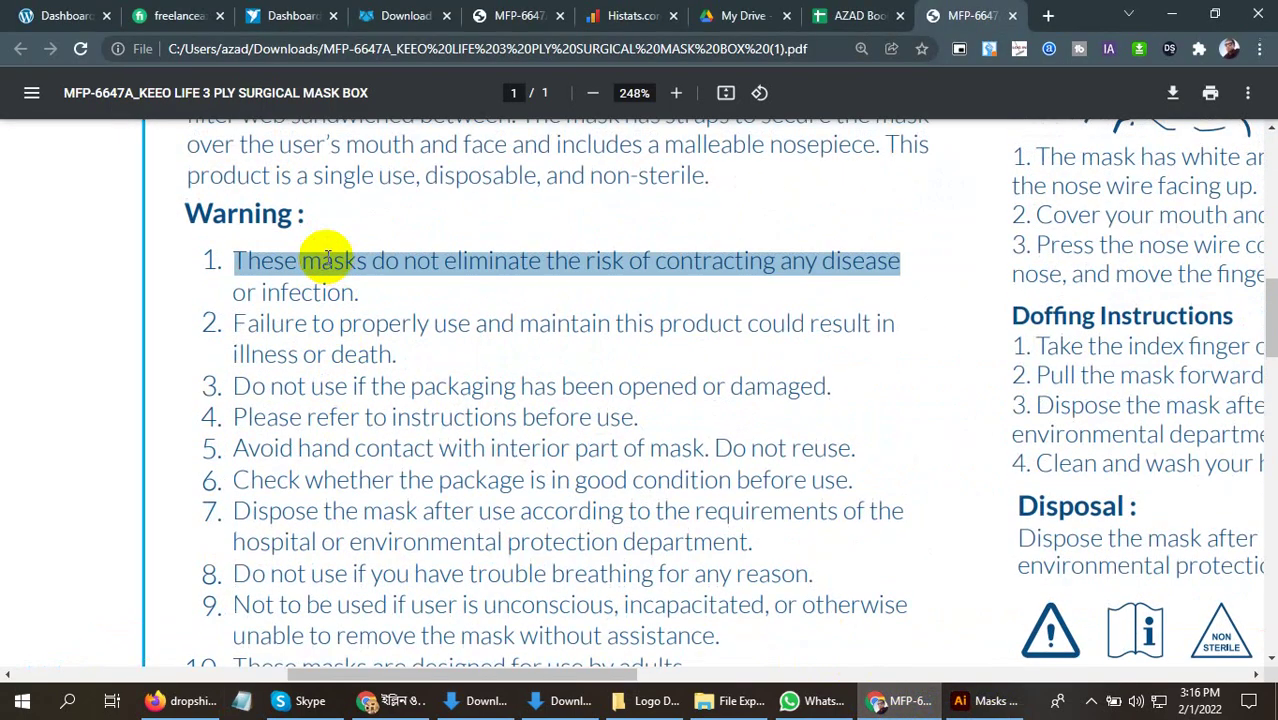
pyautogui.click(995, 702)
pyautogui.hotkey('ctrl', 'v')
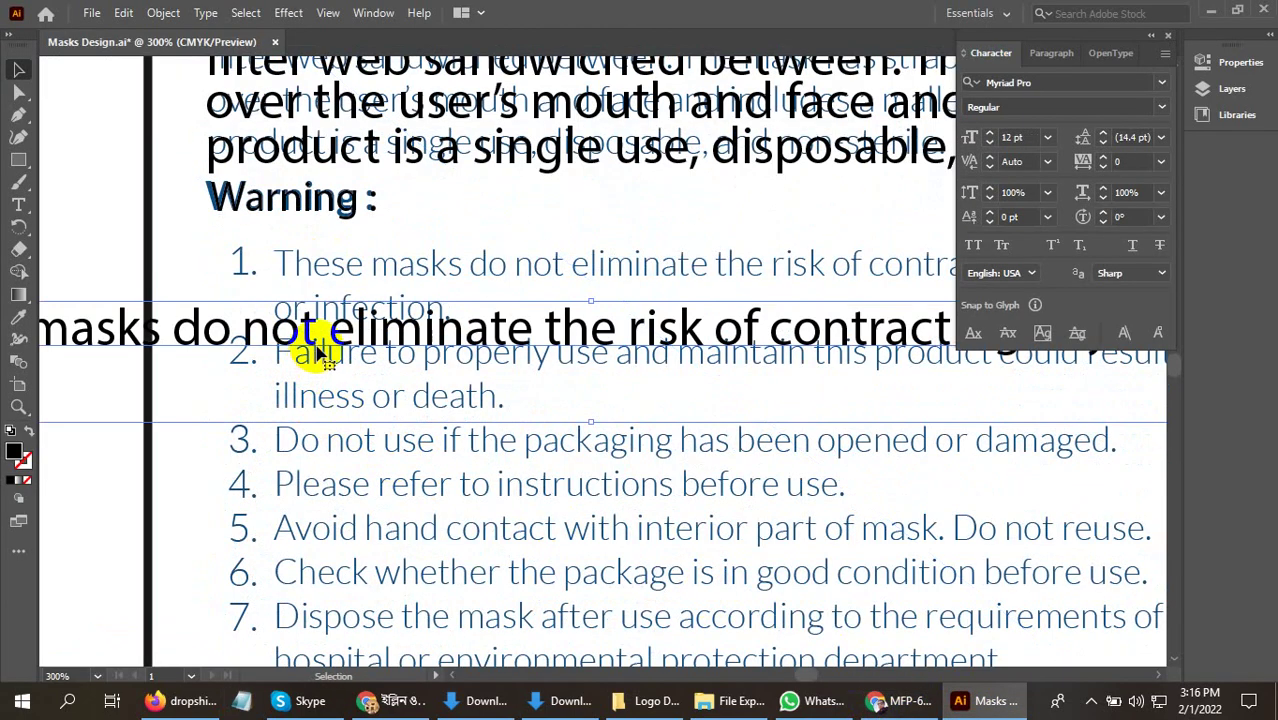
pyautogui.moveTo(398, 312); pyautogui.dragTo(633, 286)
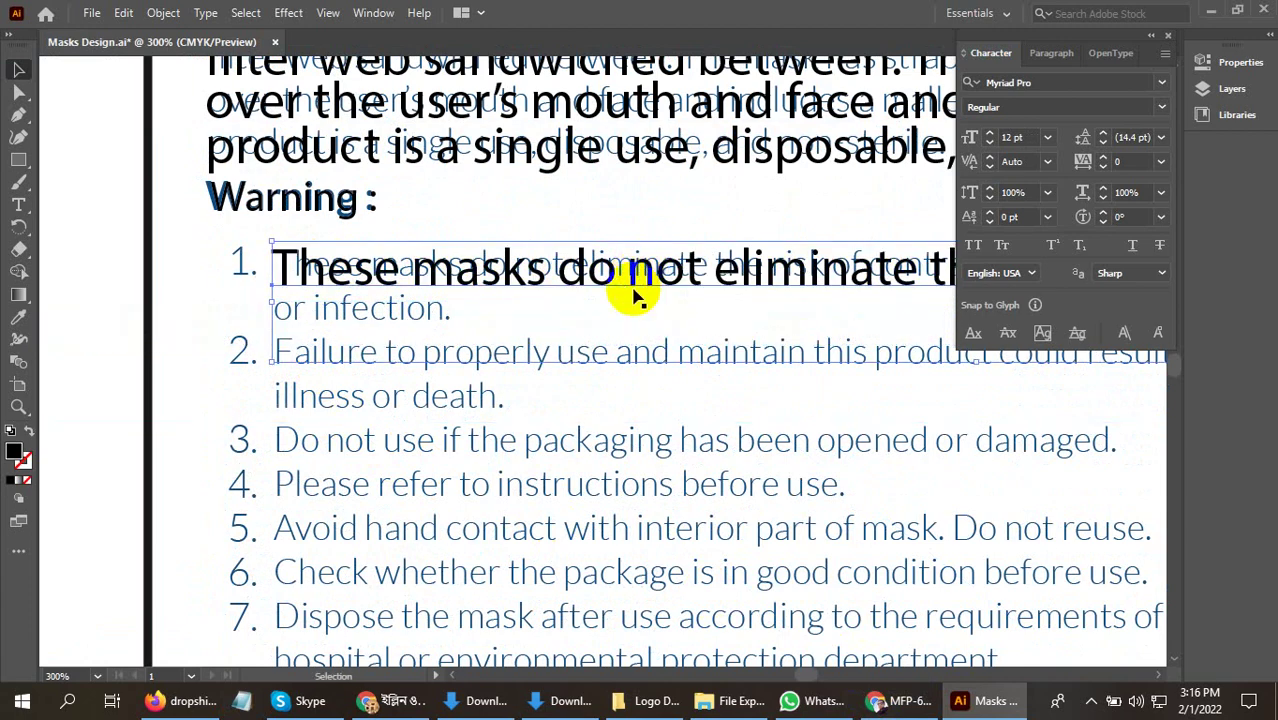
# Copy "or infection." from the PDF in Chrome and place it over its original line in the Illustrator artwork
pyautogui.click(880, 701)
pyautogui.click(327, 292)
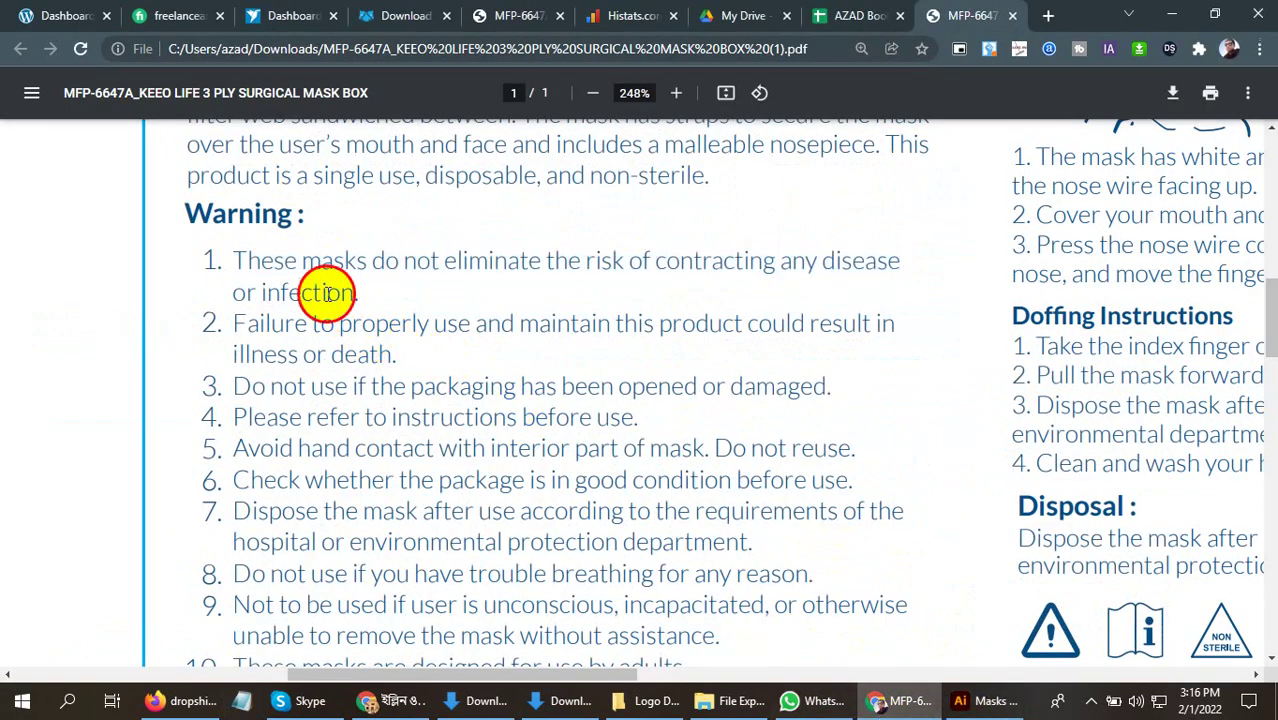
pyautogui.click(968, 705)
pyautogui.hotkey('ctrl', 'v')
pyautogui.moveTo(483, 328); pyautogui.dragTo(285, 310)
# Copy Warning item 2's first line, "Failure to properly use and maintain…", from the PDF and align it over its original in Illustrator
pyautogui.click(895, 701)
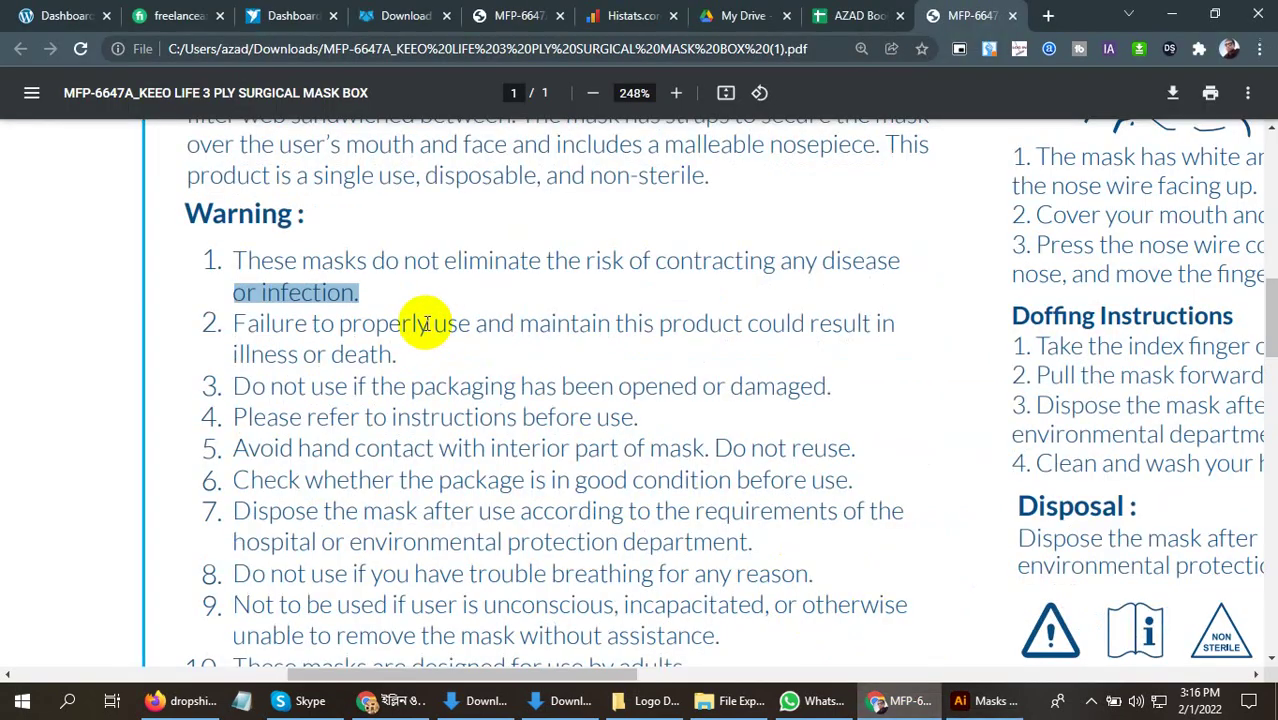
pyautogui.tripleClick(414, 333)
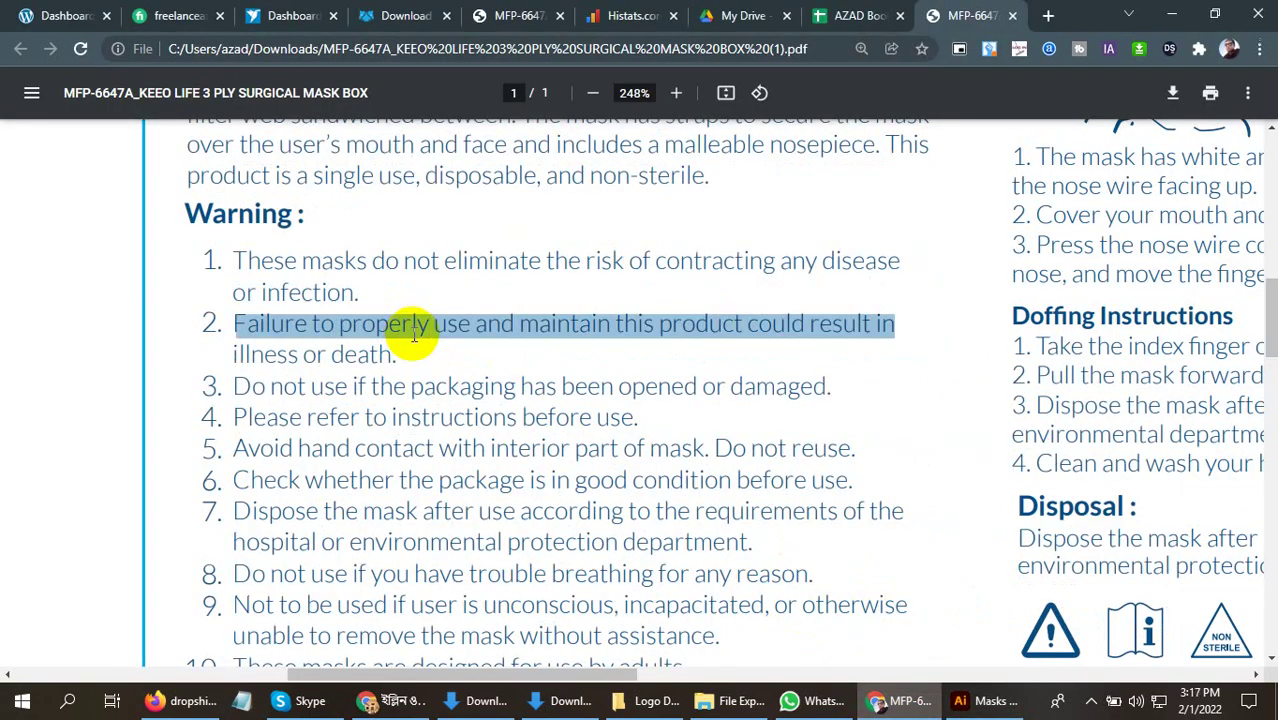
pyautogui.hotkey('ctrl', 'c')
pyautogui.click(988, 701)
pyautogui.hotkey('ctrl', 'v')
pyautogui.moveTo(188, 328); pyautogui.dragTo(574, 358)
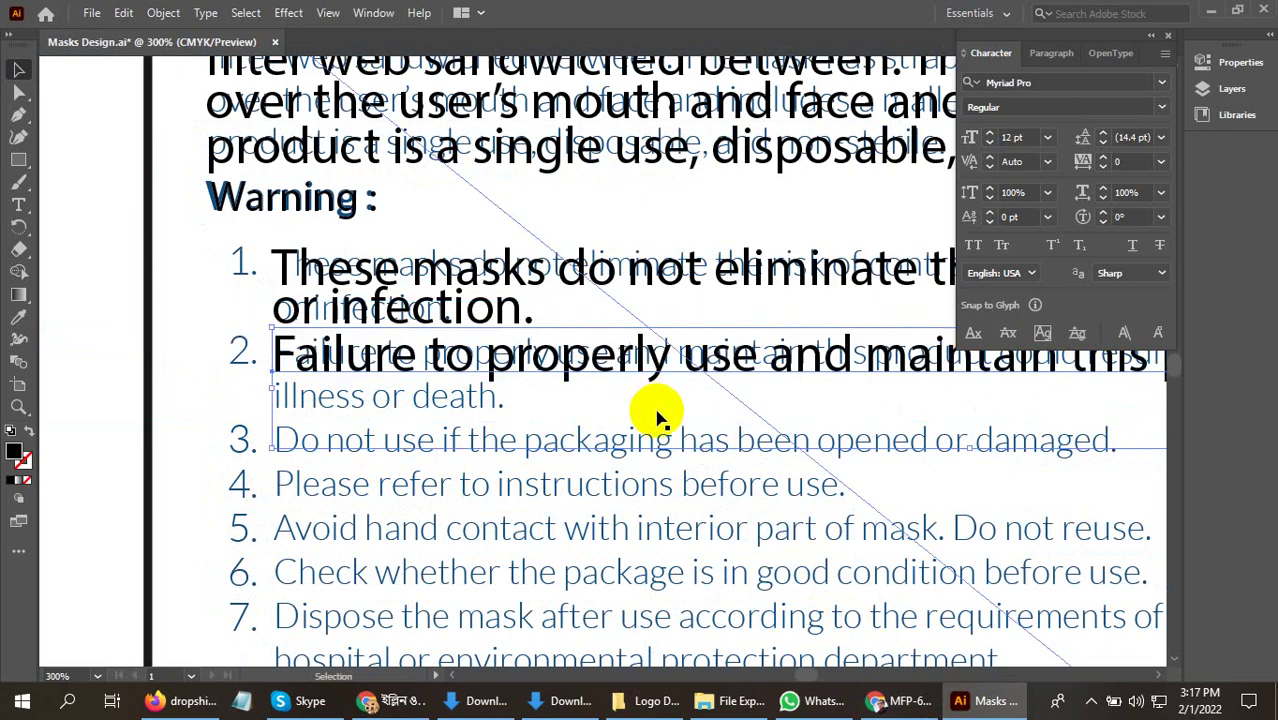
# Copy "illness or death." from the PDF into Illustrator and place it over item 2's second line
pyautogui.click(903, 701)
pyautogui.tripleClick(352, 362)
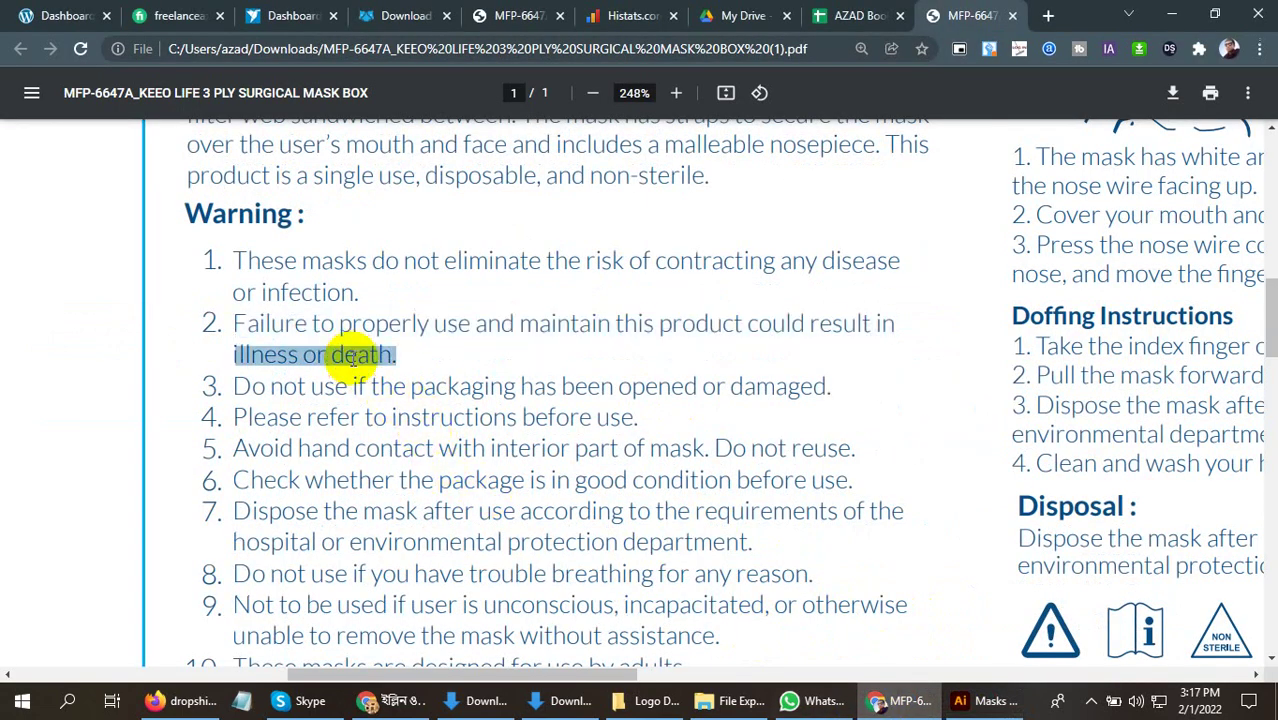
pyautogui.click(985, 701)
pyautogui.hotkey('ctrl', 'v')
pyautogui.moveTo(440, 351); pyautogui.dragTo(305, 405)
# Copy item 3, "Do not use if the packaging has been opened or damaged.", from the PDF and align it over its original in Illustrator
pyautogui.click(903, 701)
pyautogui.tripleClick(376, 388)
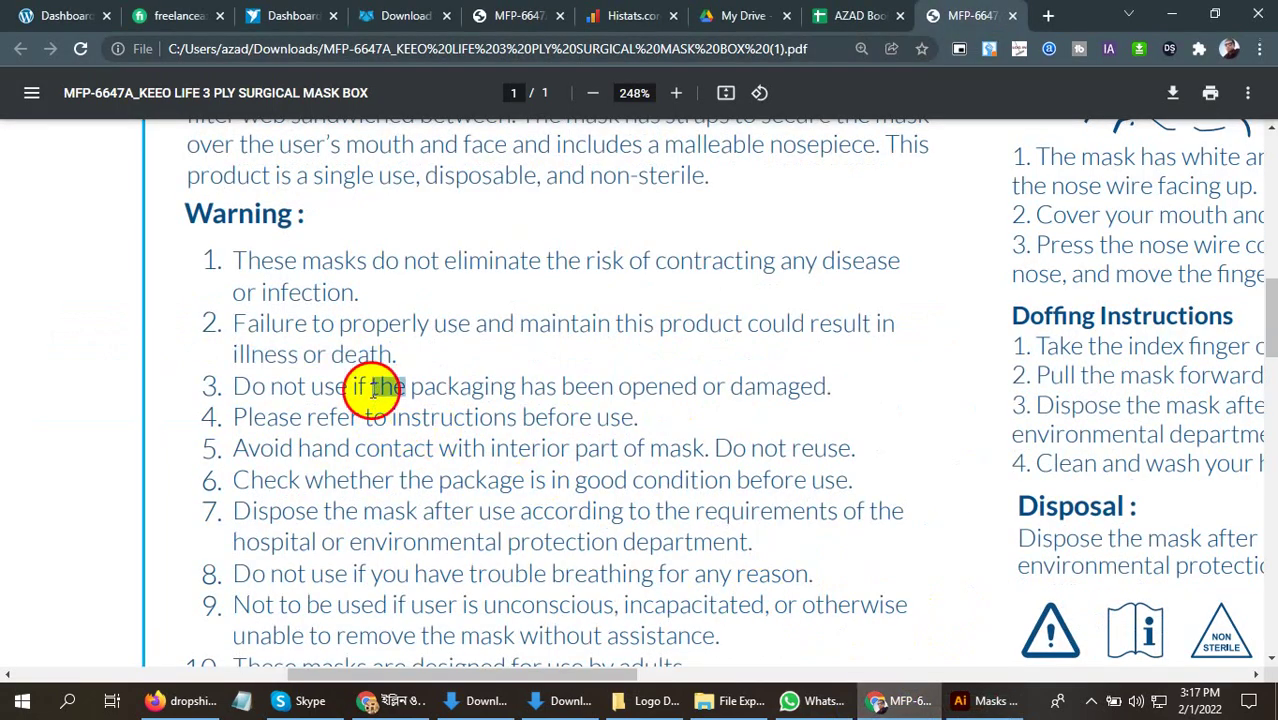
pyautogui.click(965, 700)
pyautogui.hotkey('ctrl', 'v')
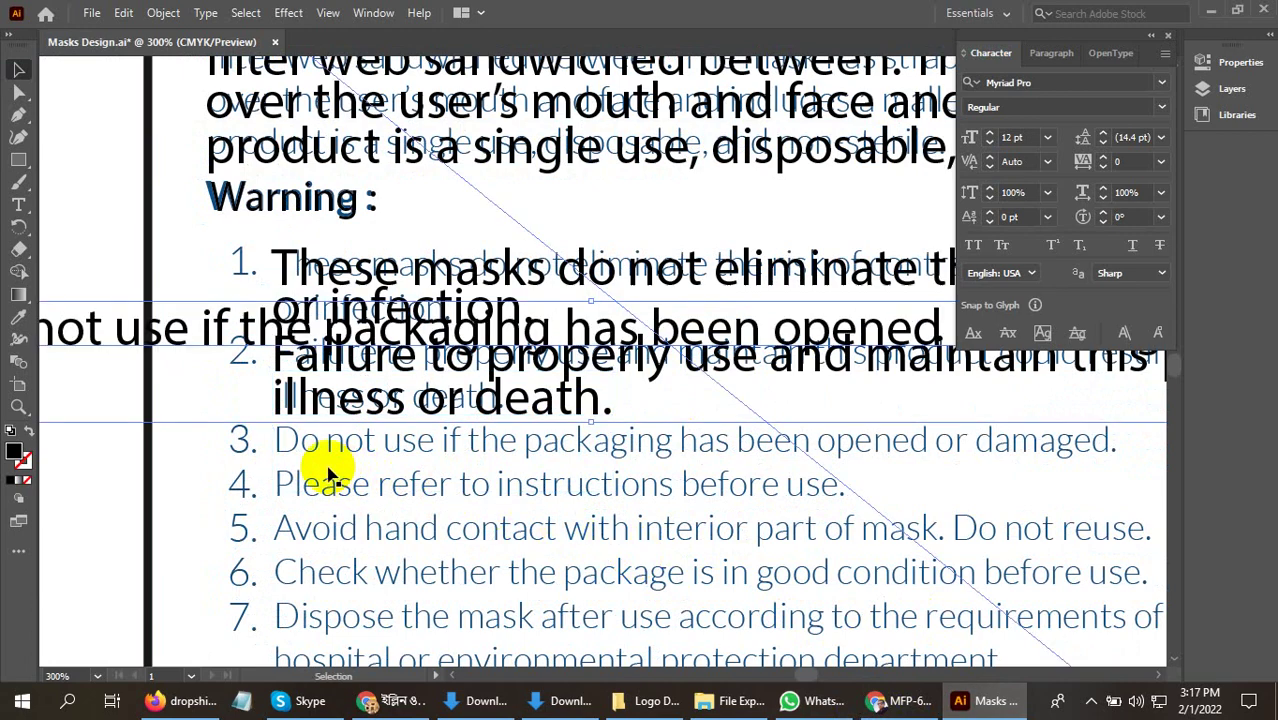
pyautogui.moveTo(188, 322); pyautogui.dragTo(530, 448)
# Copy item 4, "Please refer to instructions before use.", from the PDF and place it over its original in Illustrator
pyautogui.scroll(-2, 420, 540)
pyautogui.scroll(-4, 383, 522)
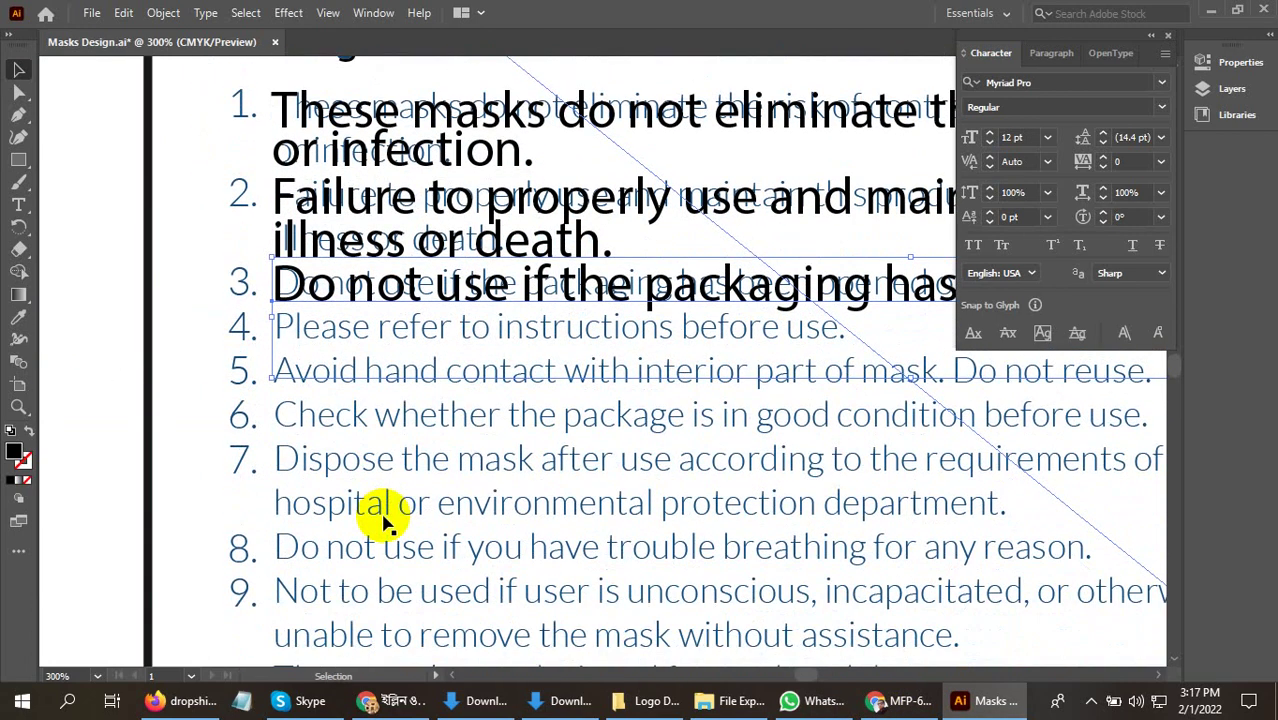
pyautogui.click(898, 701)
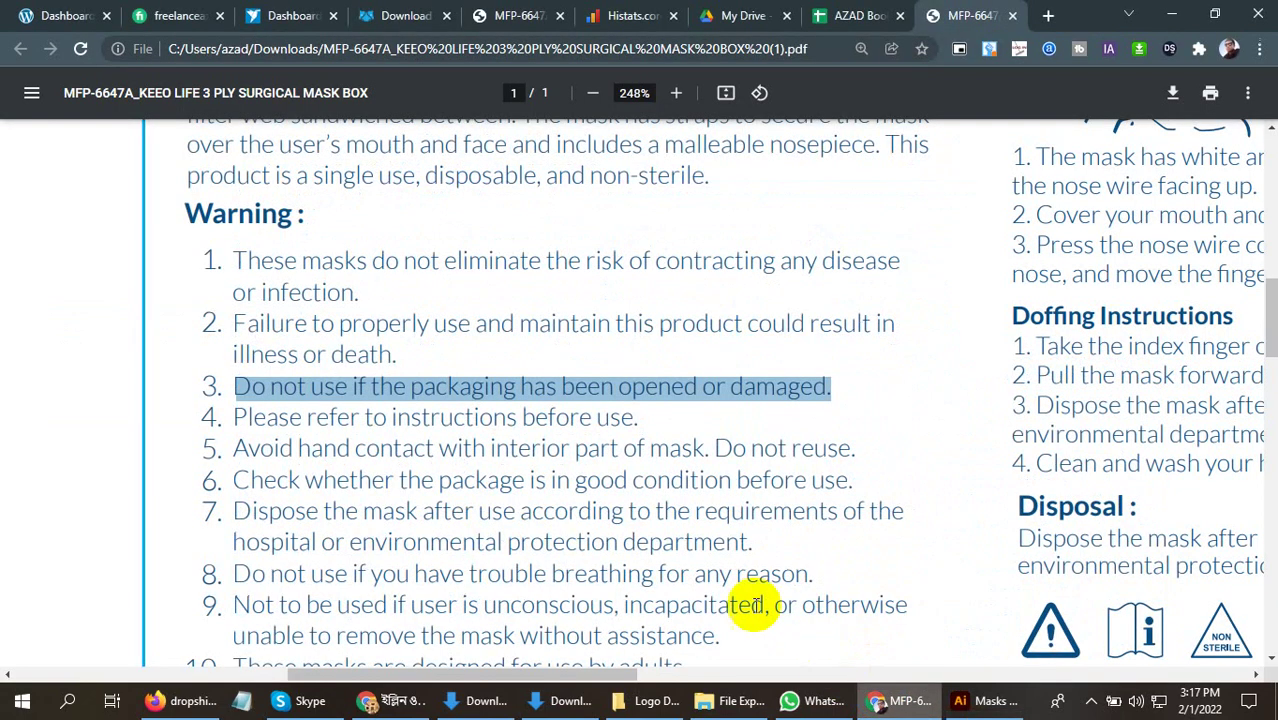
pyautogui.tripleClick(408, 420)
pyautogui.click(958, 700)
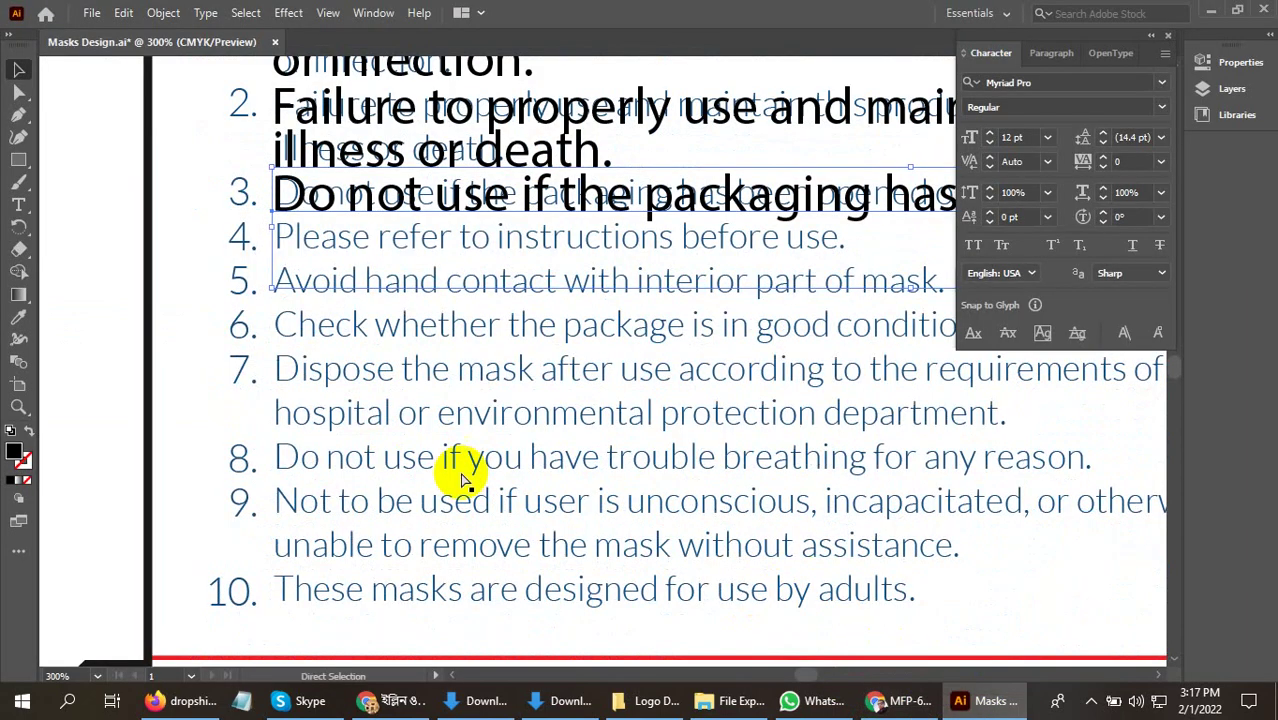
pyautogui.hotkey('ctrl', 'v')
pyautogui.moveTo(250, 333); pyautogui.dragTo(355, 250)
# Copy item 5, "Avoid hand contact with interior part of mask. Do not reuse.", from the PDF and align it over its Illustrator original
pyautogui.click(898, 701)
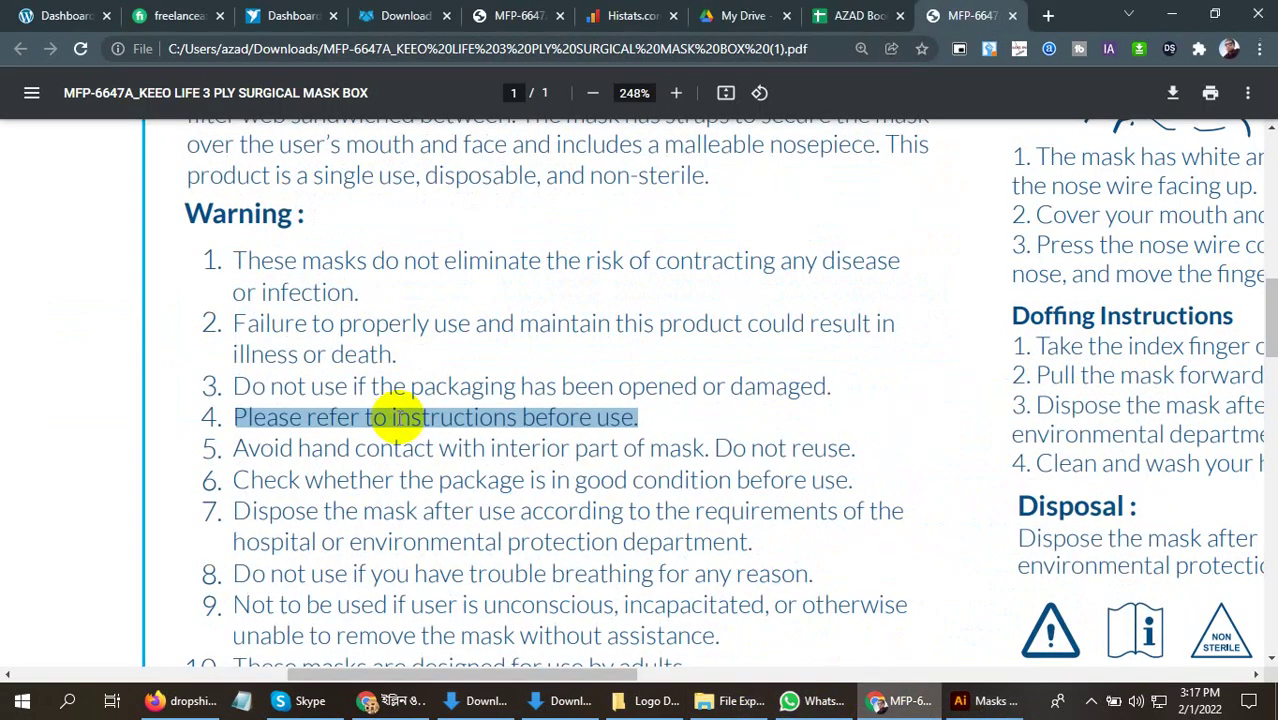
pyautogui.scroll(-3, 365, 445)
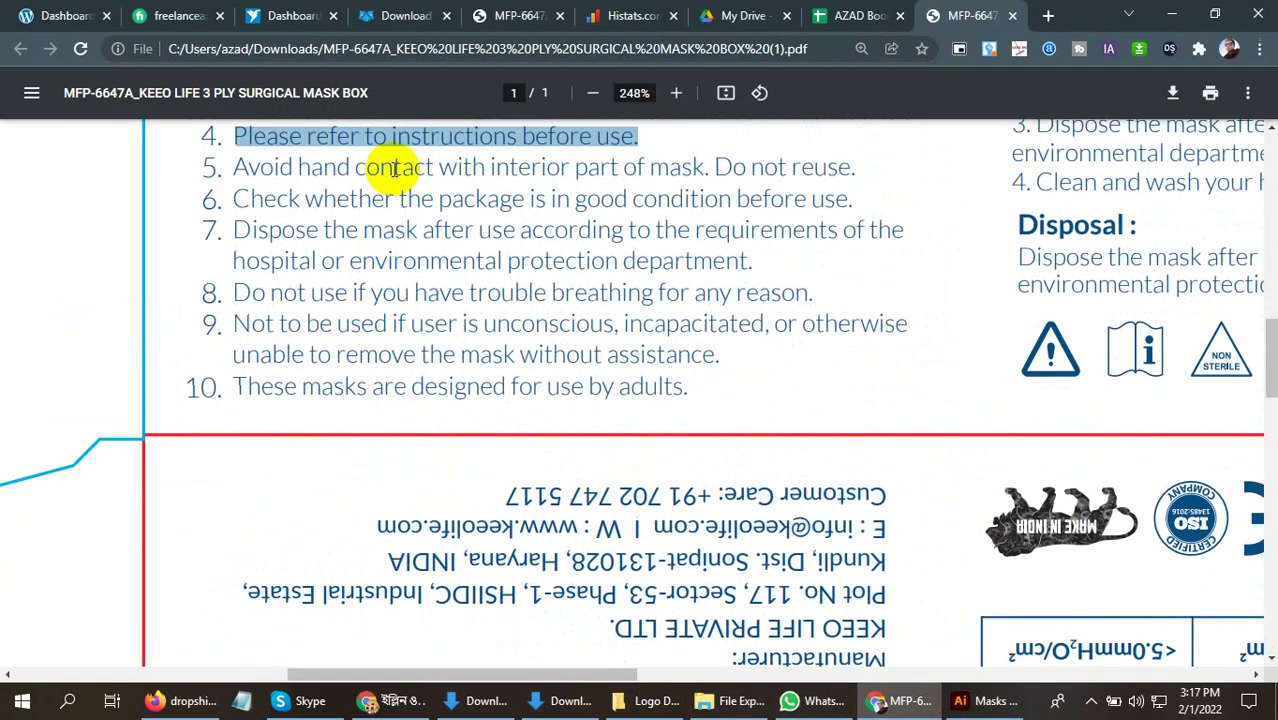
pyautogui.tripleClick(395, 168)
pyautogui.moveTo(975, 703); pyautogui.dragTo(525, 325)
pyautogui.moveTo(540, 300); pyautogui.dragTo(541, 292)
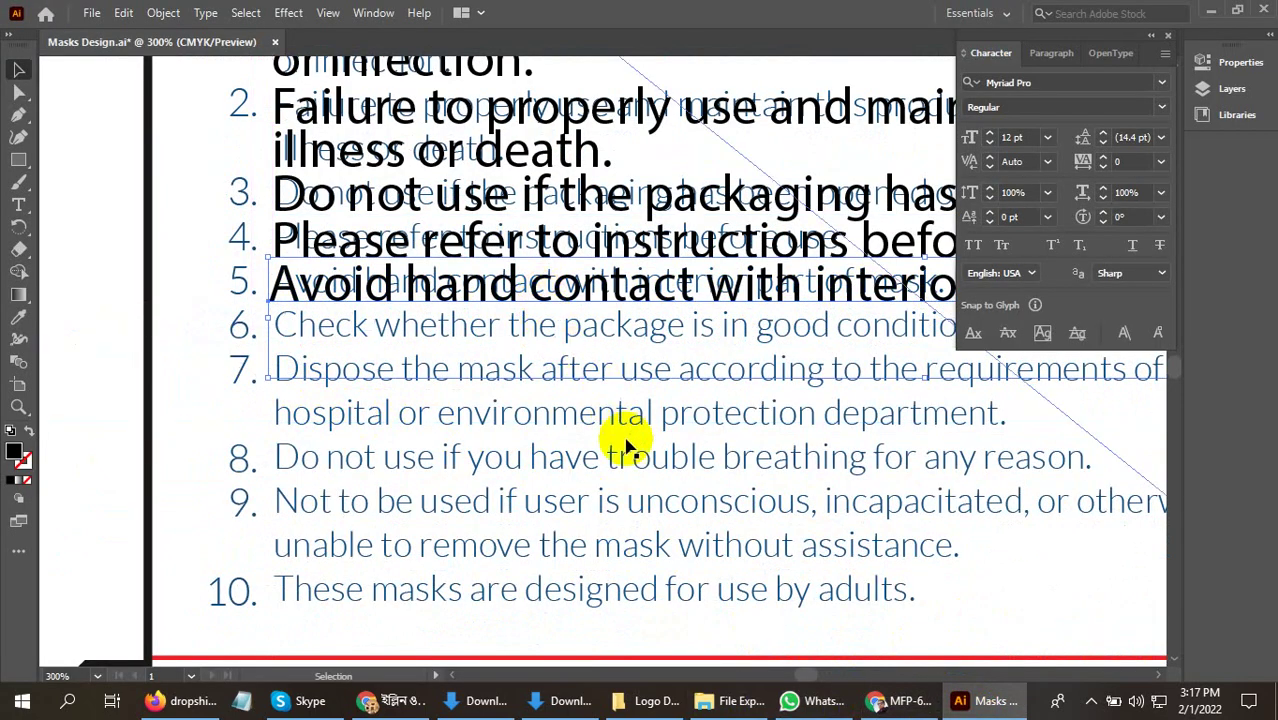
# Copy item 6, "Check whether the package is in good condition before use.", from the PDF and place it over its original in Illustrator
pyautogui.click(890, 700)
pyautogui.tripleClick(458, 198)
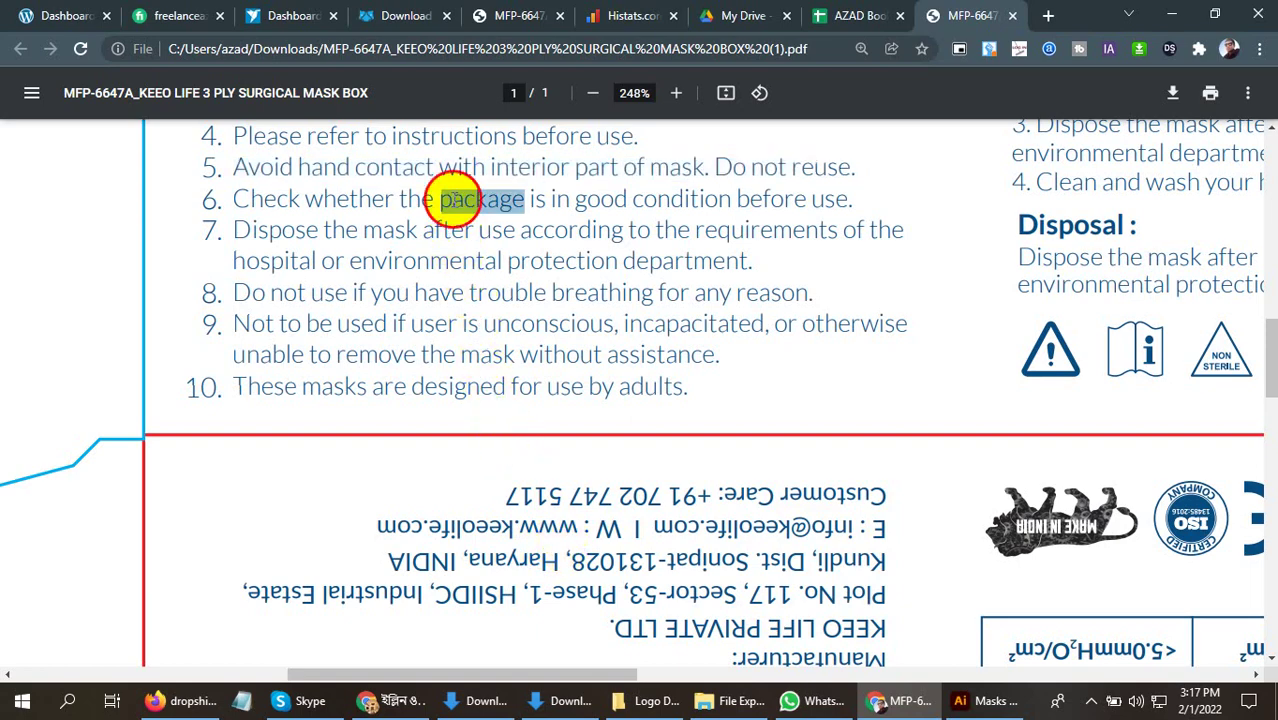
pyautogui.click(972, 706)
pyautogui.hotkey('ctrl', 'v')
pyautogui.moveTo(200, 341); pyautogui.dragTo(510, 336)
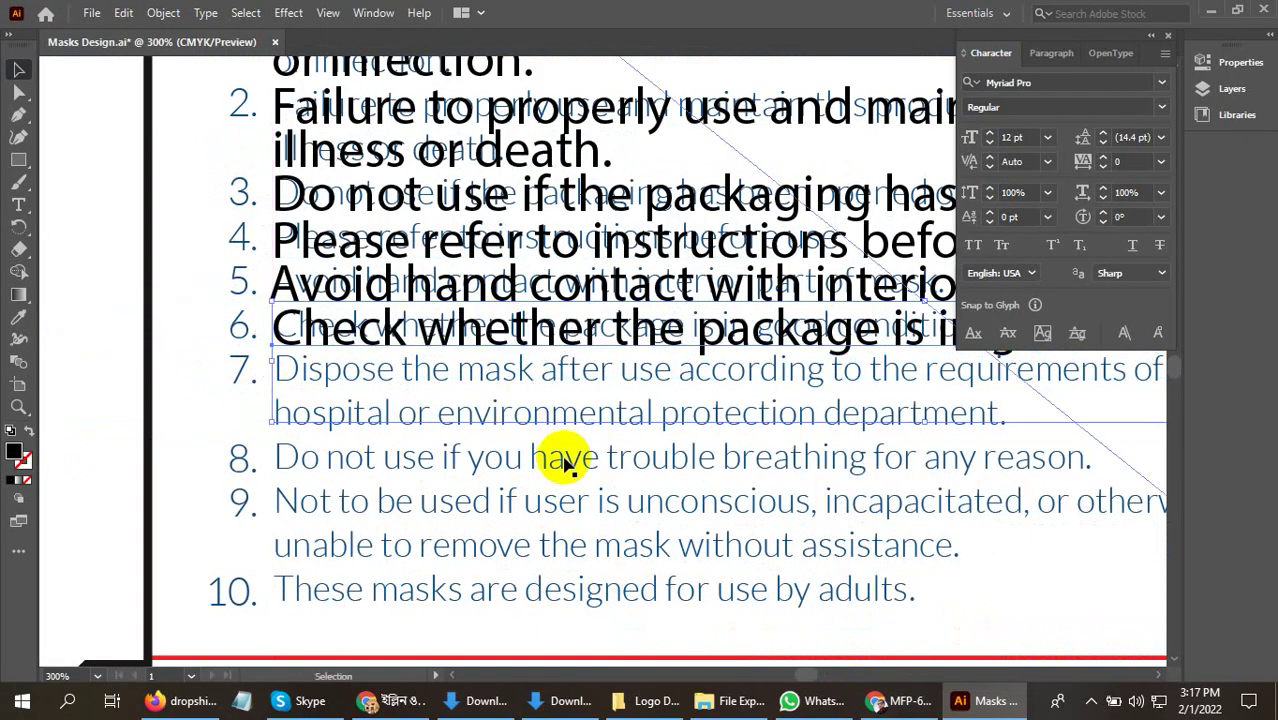
# Copy item 7's first line, "Dispose the mask after use according to the requirements of the", from the PDF and align it over its Illustrator original
pyautogui.click(900, 703)
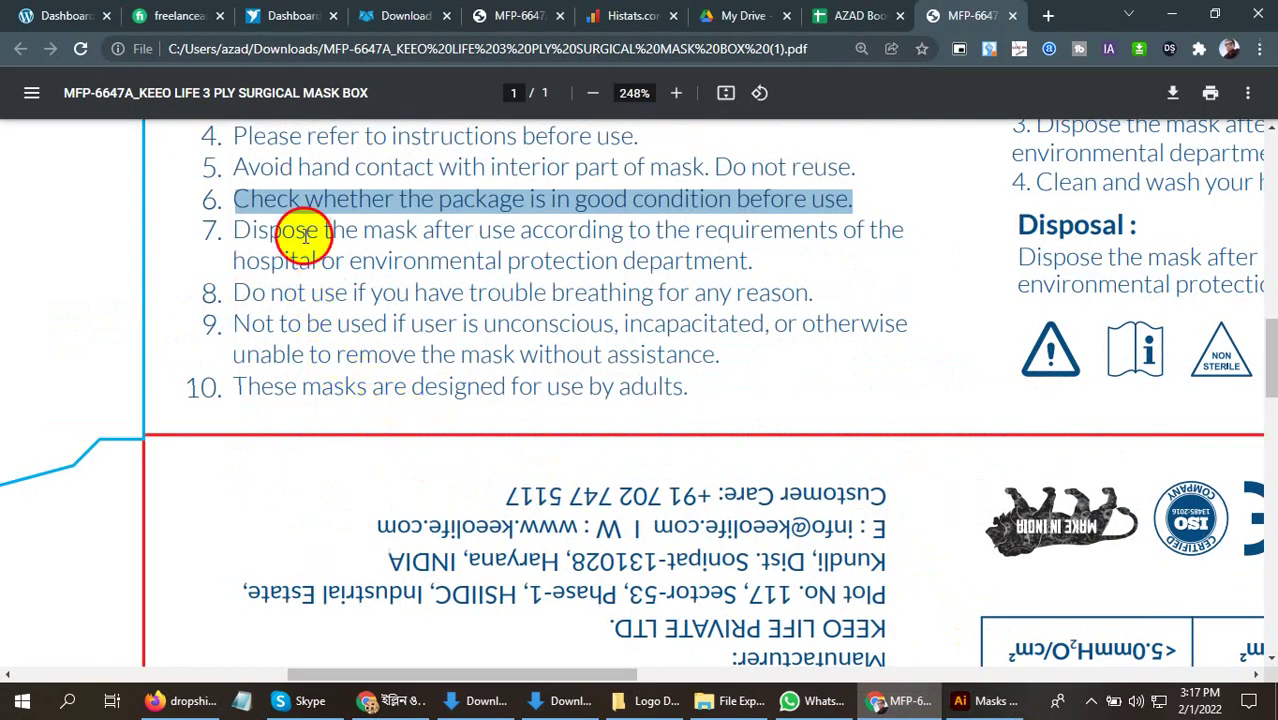
pyautogui.tripleClick(300, 229)
pyautogui.hotkey('ctrl', 'c')
pyautogui.click(961, 700)
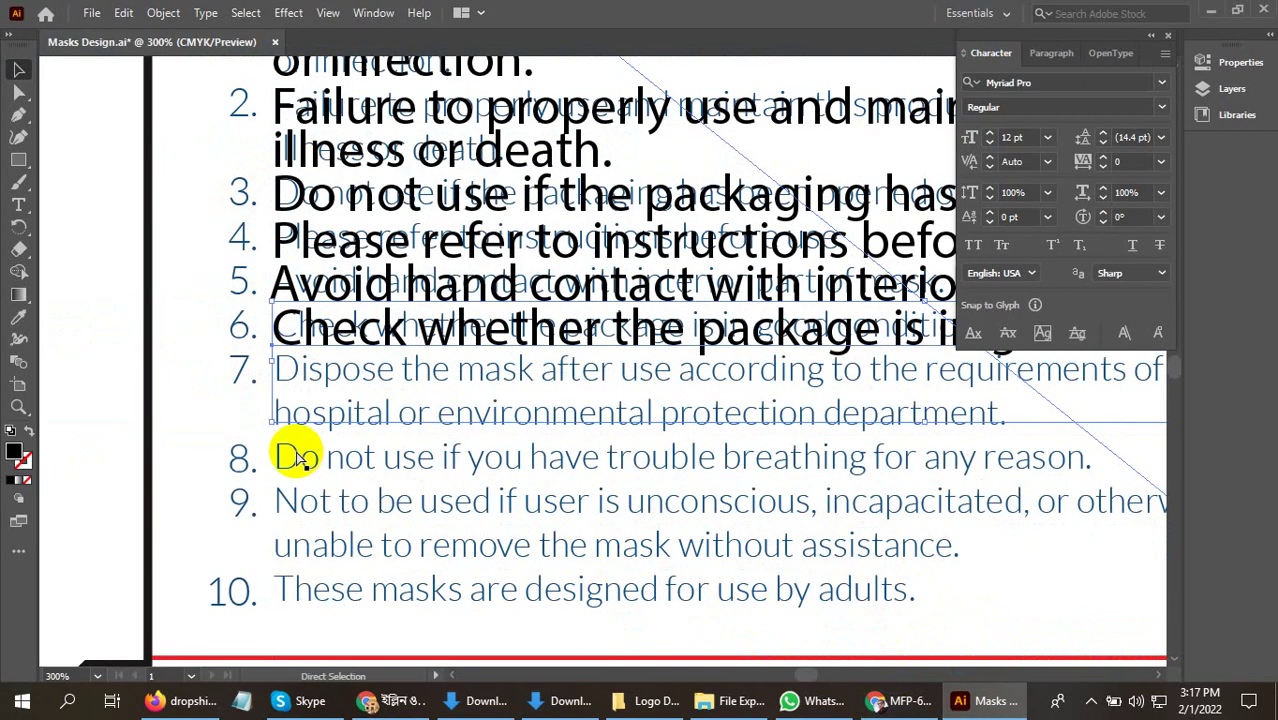
pyautogui.hotkey('ctrl', 'v')
pyautogui.click(232, 329)
pyautogui.moveTo(232, 329); pyautogui.dragTo(588, 374)
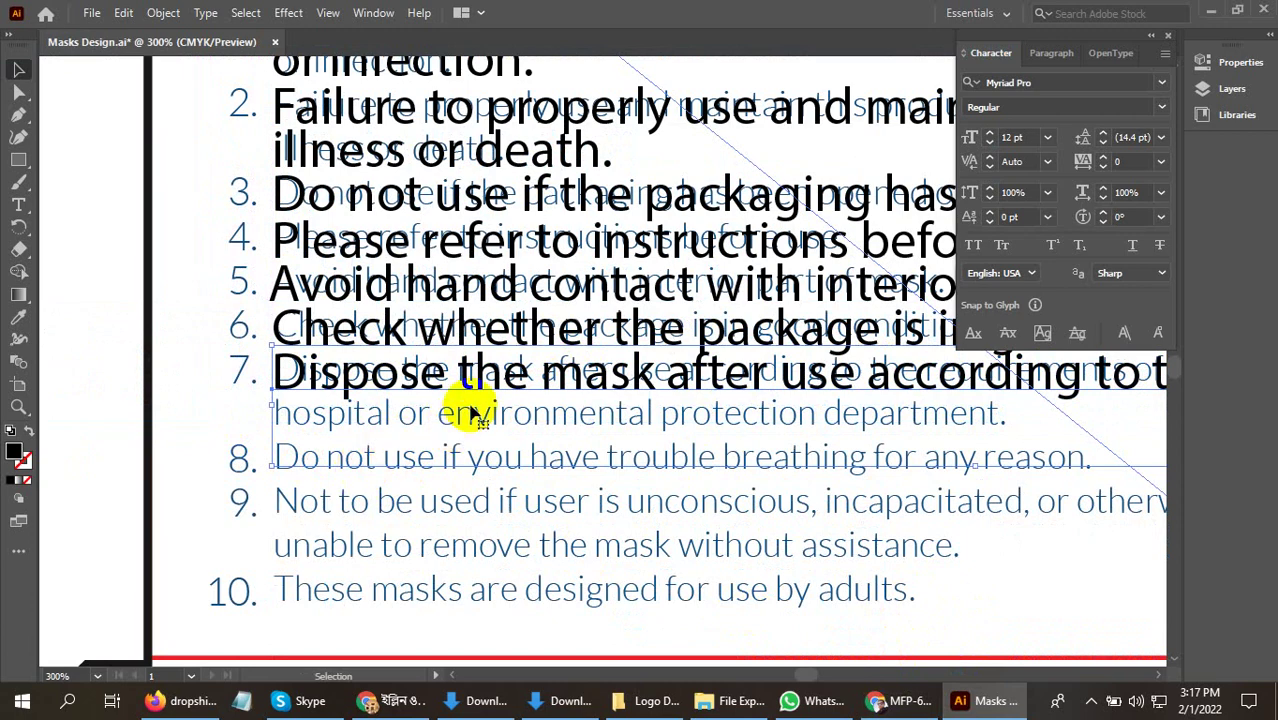
pyautogui.click(1091, 701)
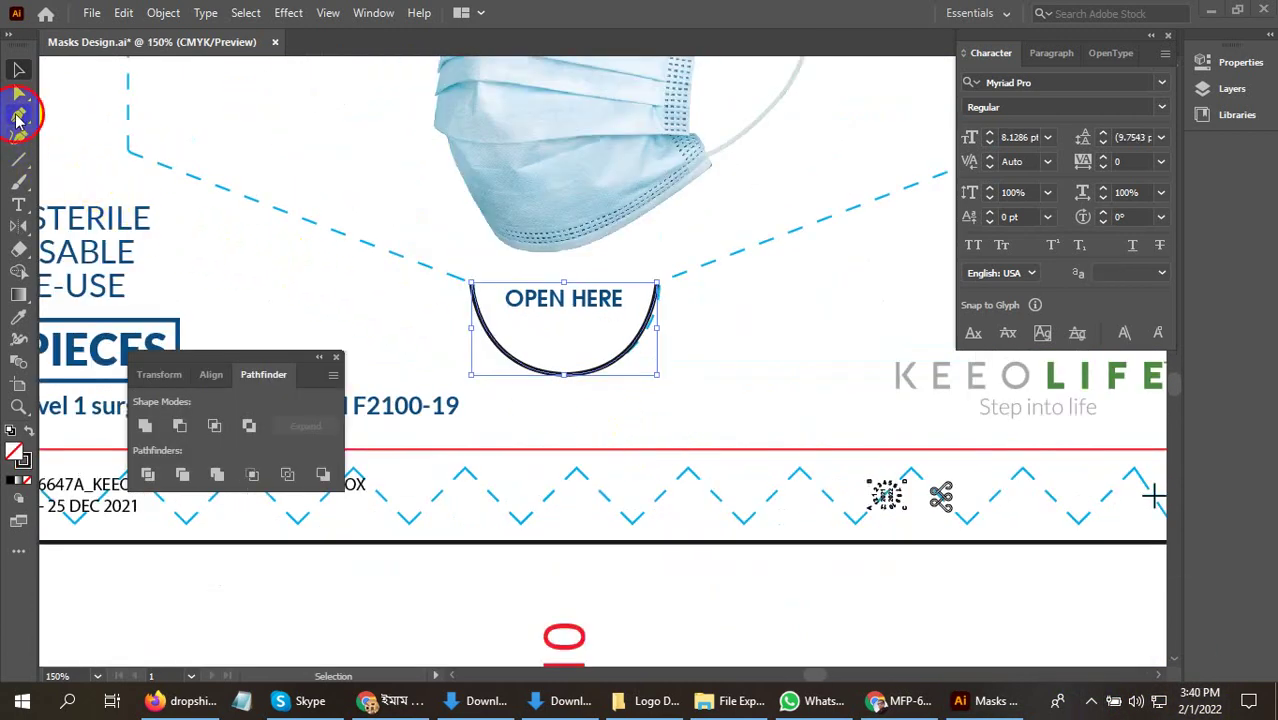
# Extend the OPEN HERE arc's left end with the Pen tool along the dashed diagonal and straight up to the front panel's upper edge
pyautogui.click(17, 118)
pyautogui.scroll(1, 419, 287)
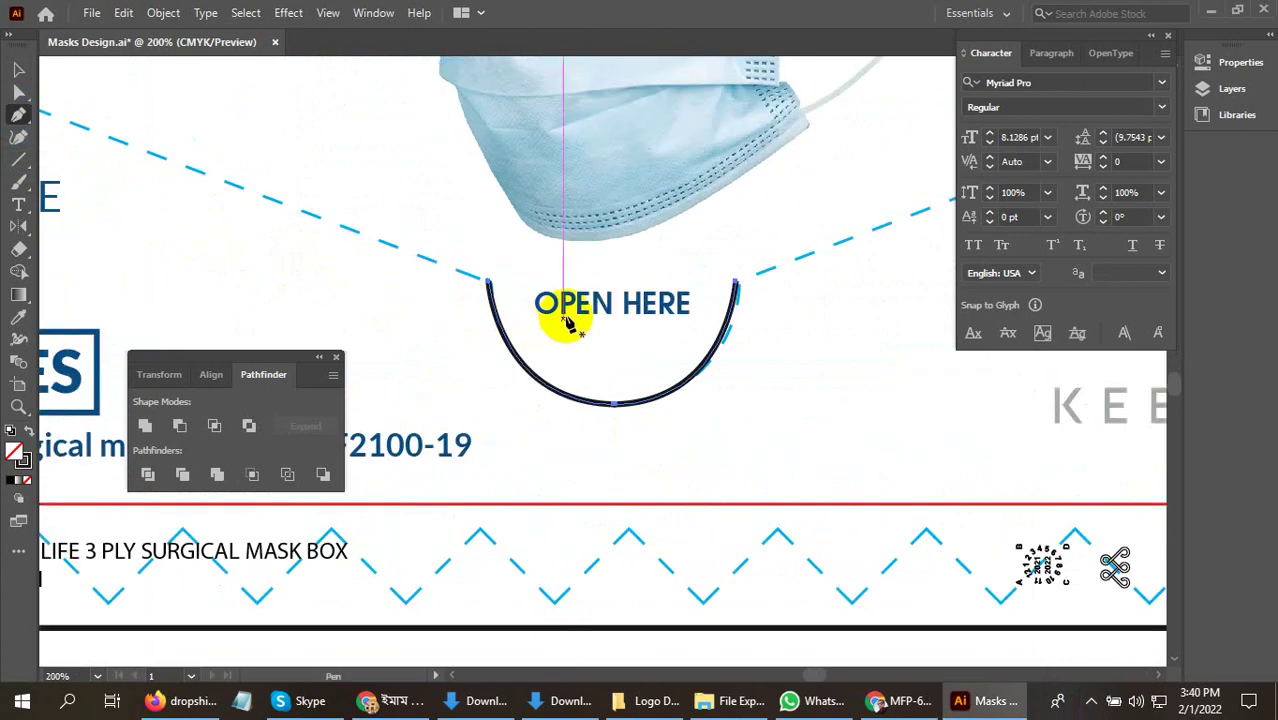
pyautogui.click(489, 285)
pyautogui.scroll(-1, 736, 408)
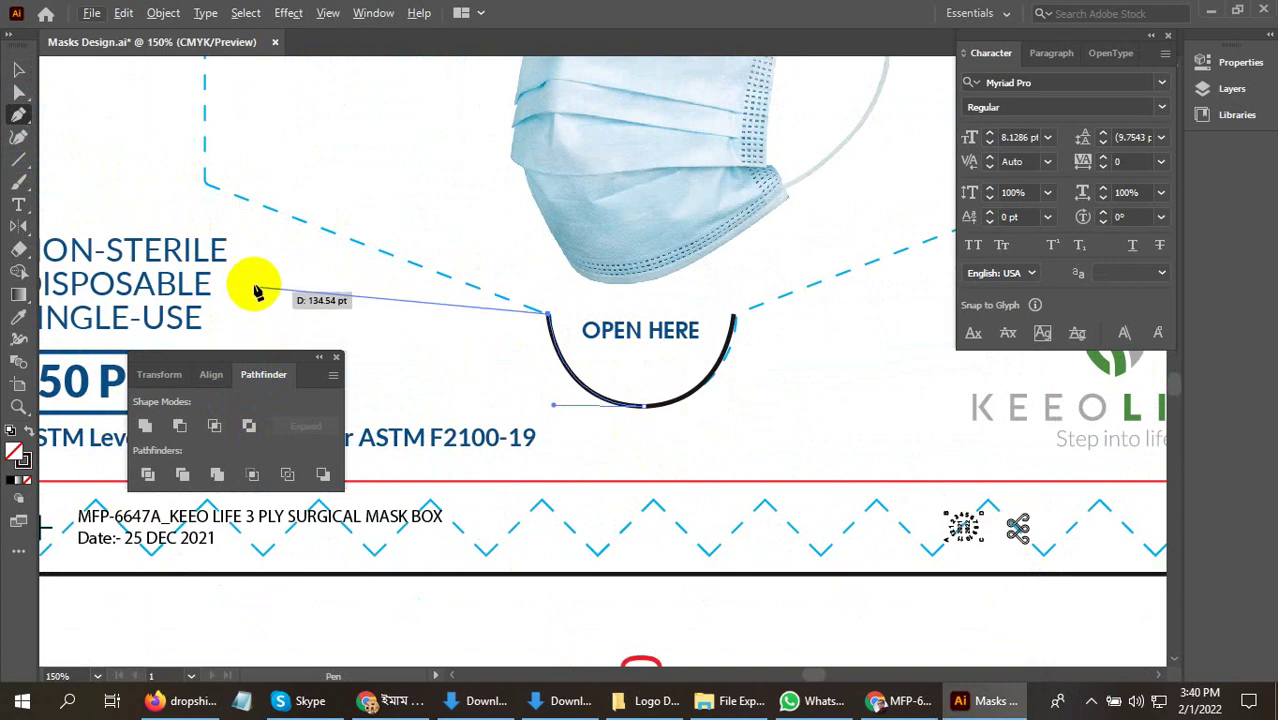
pyautogui.scroll(1, 190, 175)
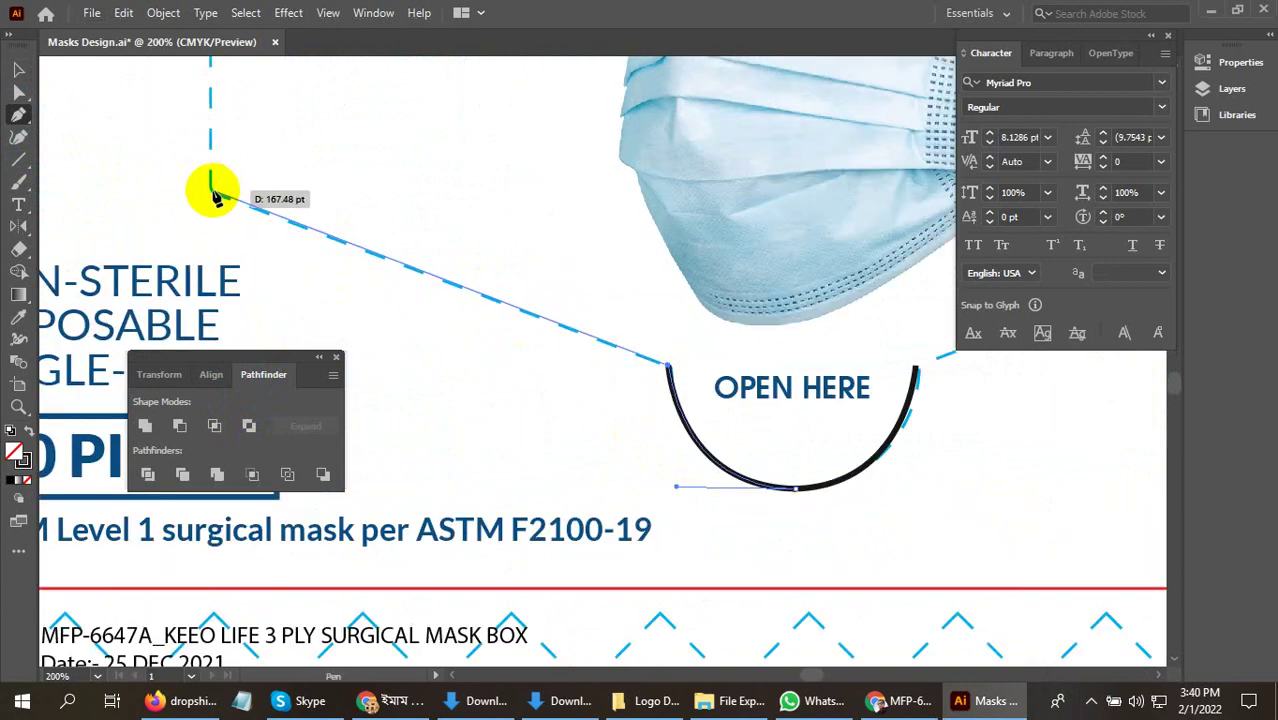
pyautogui.click(212, 188)
pyautogui.scroll(-1, 456, 399)
pyautogui.scroll(-1, 436, 356)
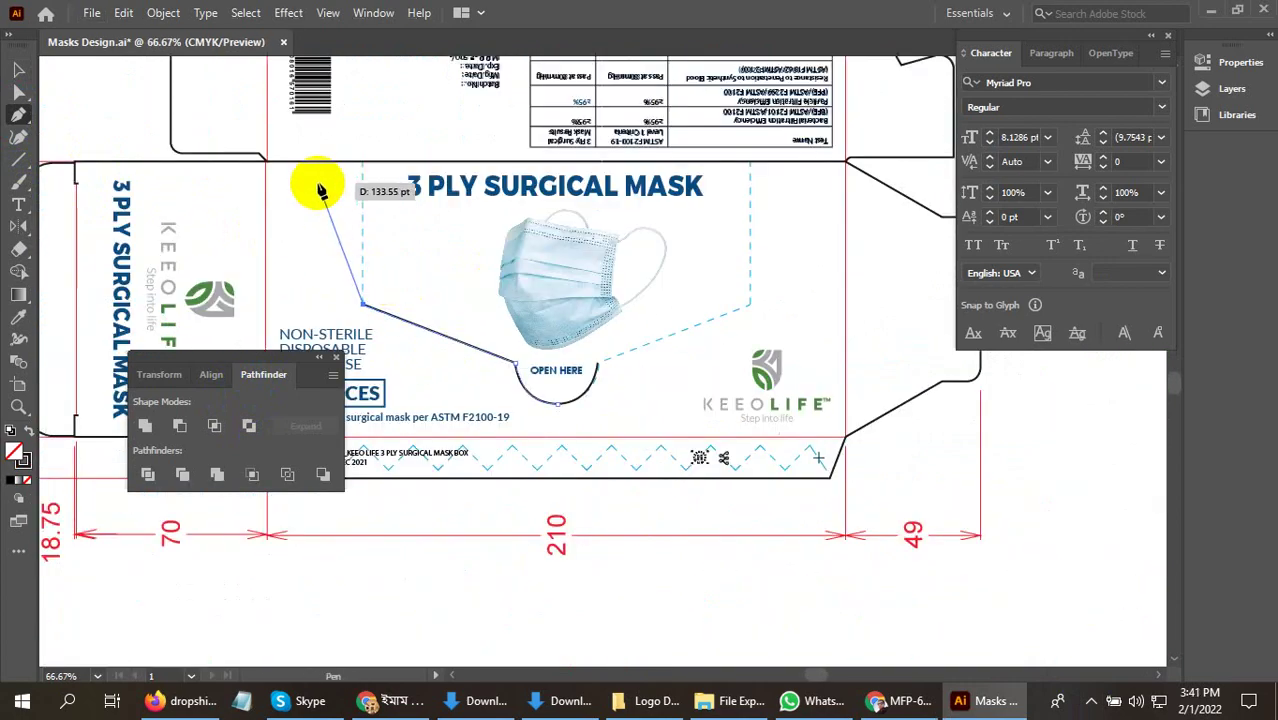
pyautogui.click(363, 163)
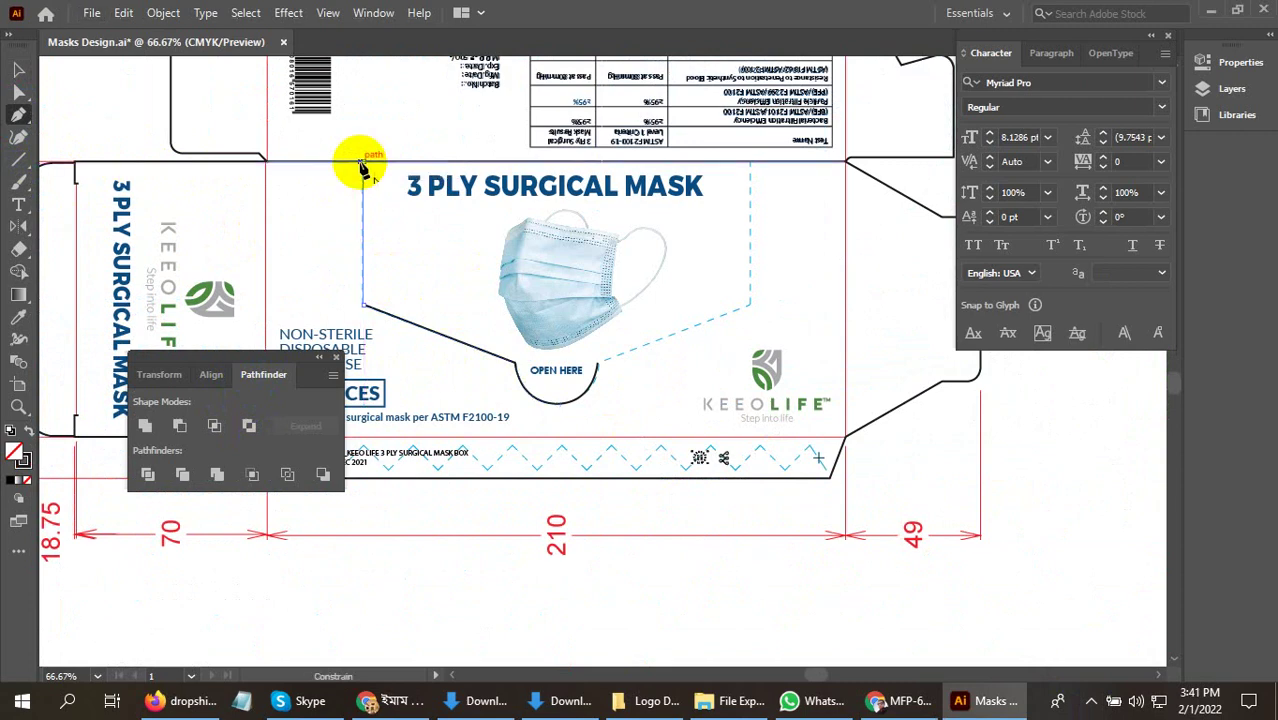
pyautogui.click(18, 70)
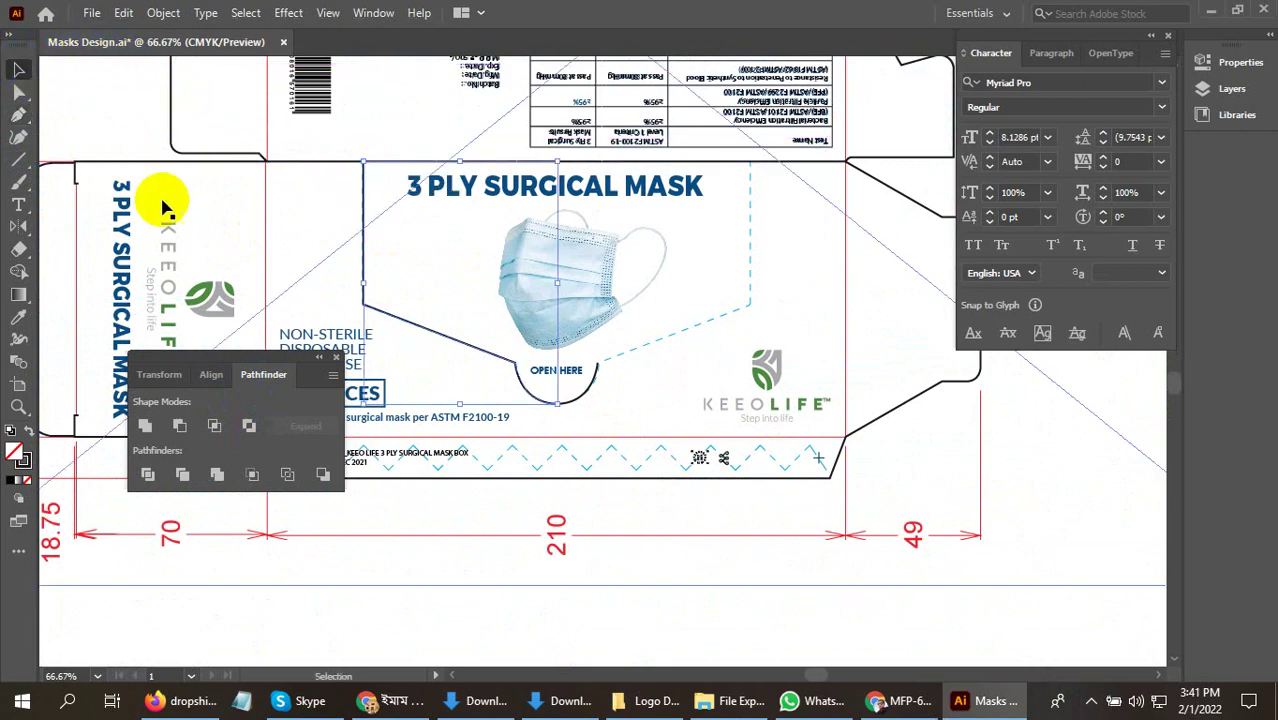
# Delete the right half of the black arc around the OPEN HERE label
pyautogui.scroll(3, 484, 350)
pyautogui.click(722, 470)
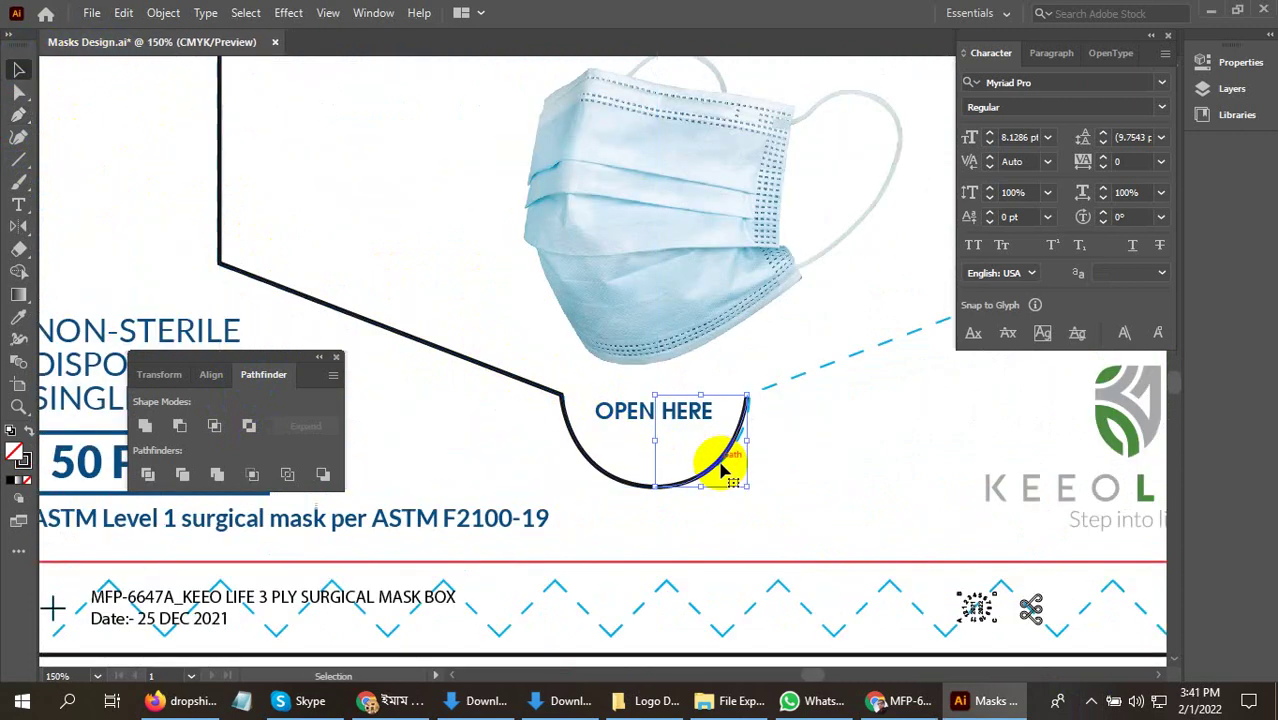
pyautogui.press('Delete')
# Reflect a copy of the left opening outline across the vertical axis and move it onto the right half's dashed line
pyautogui.click(576, 399)
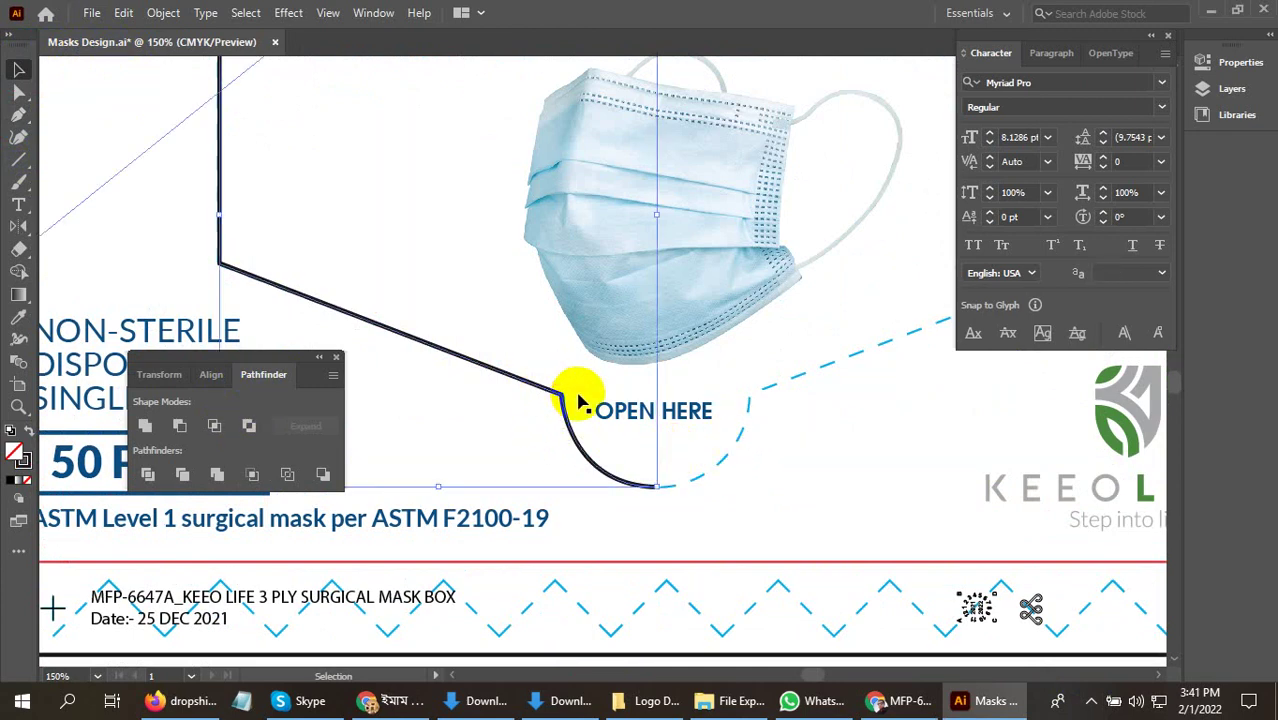
pyautogui.doubleClick(19, 230)
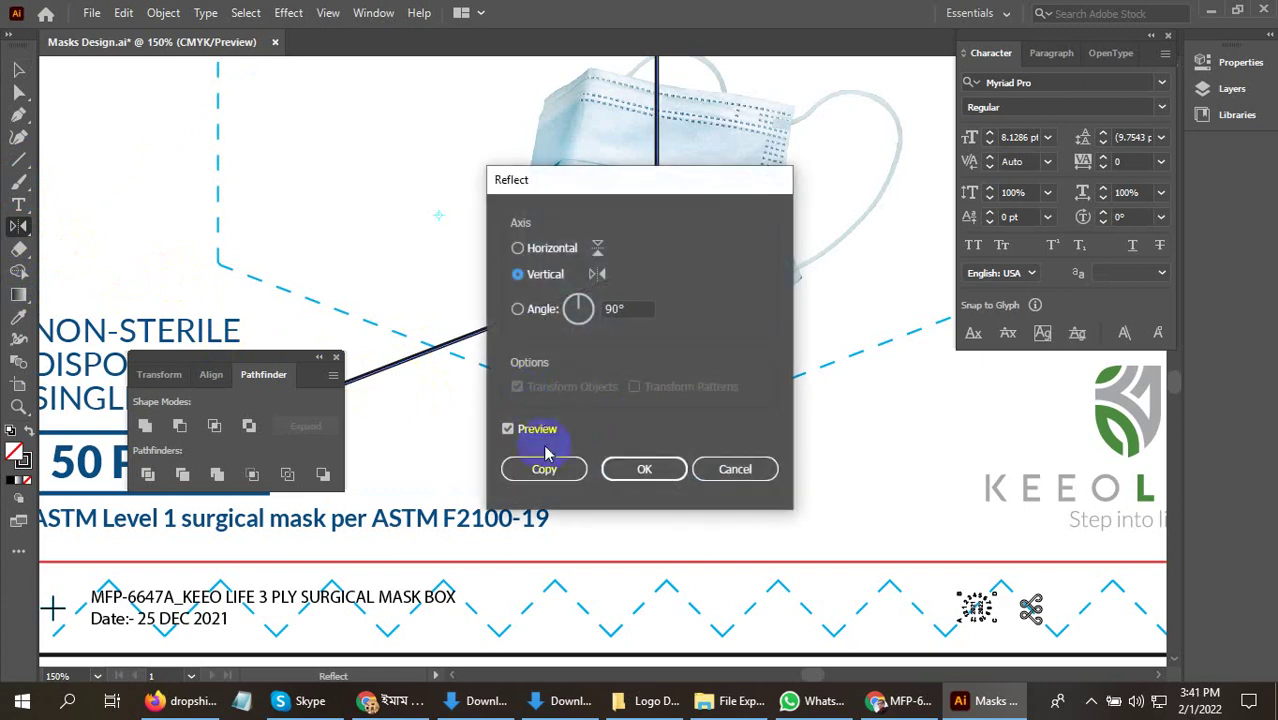
pyautogui.click(540, 466)
pyautogui.click(18, 69)
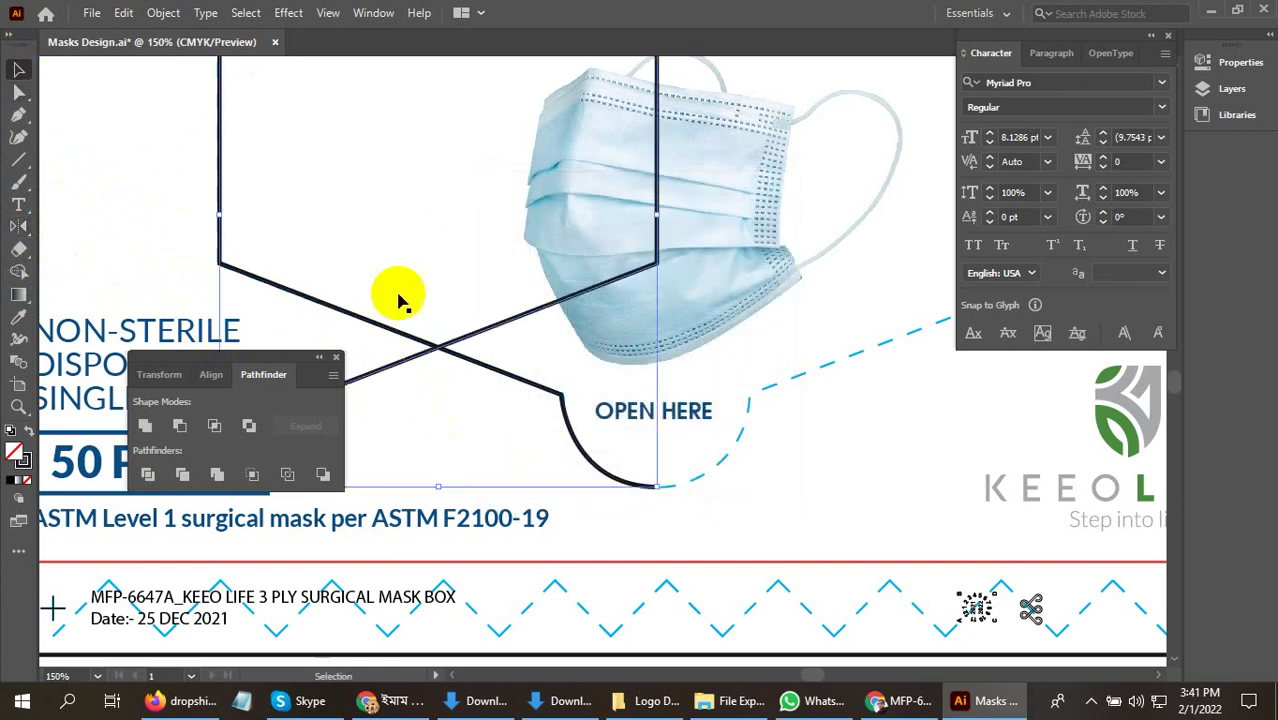
pyautogui.moveTo(440, 370); pyautogui.dragTo(847, 375)
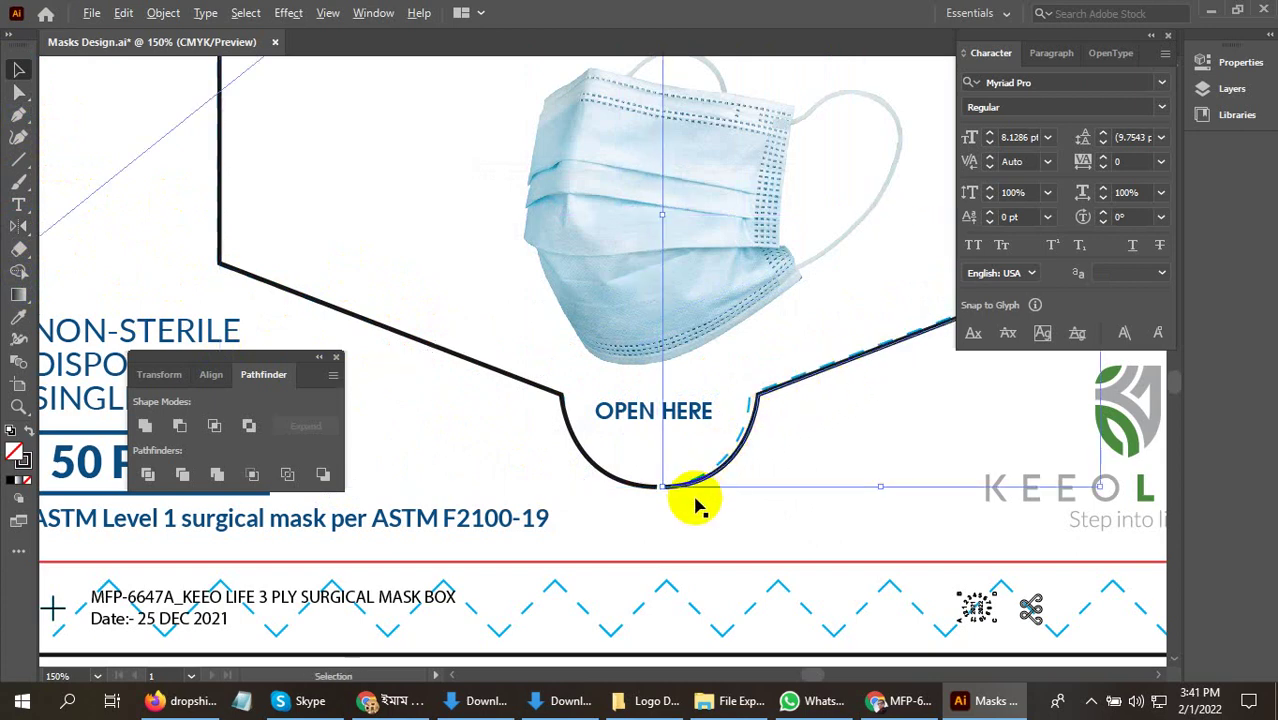
# Move the mirrored right half of the opening outline so its lower end meets the left half's end beneath OPEN HERE
pyautogui.scroll(3, 619, 465)
pyautogui.scroll(2, 521, 458)
pyautogui.scroll(2, 521, 458)
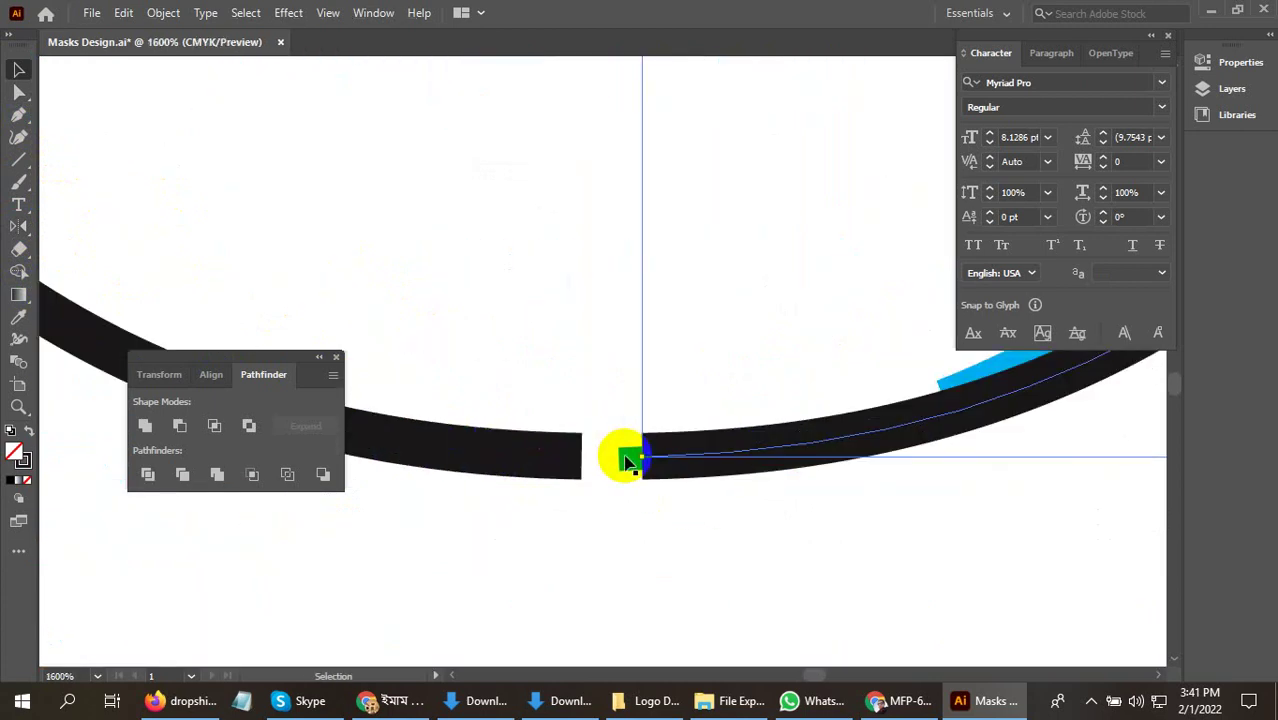
pyautogui.moveTo(659, 460); pyautogui.dragTo(580, 458)
pyautogui.scroll(-1, 548, 500)
pyautogui.scroll(-5, 557, 497)
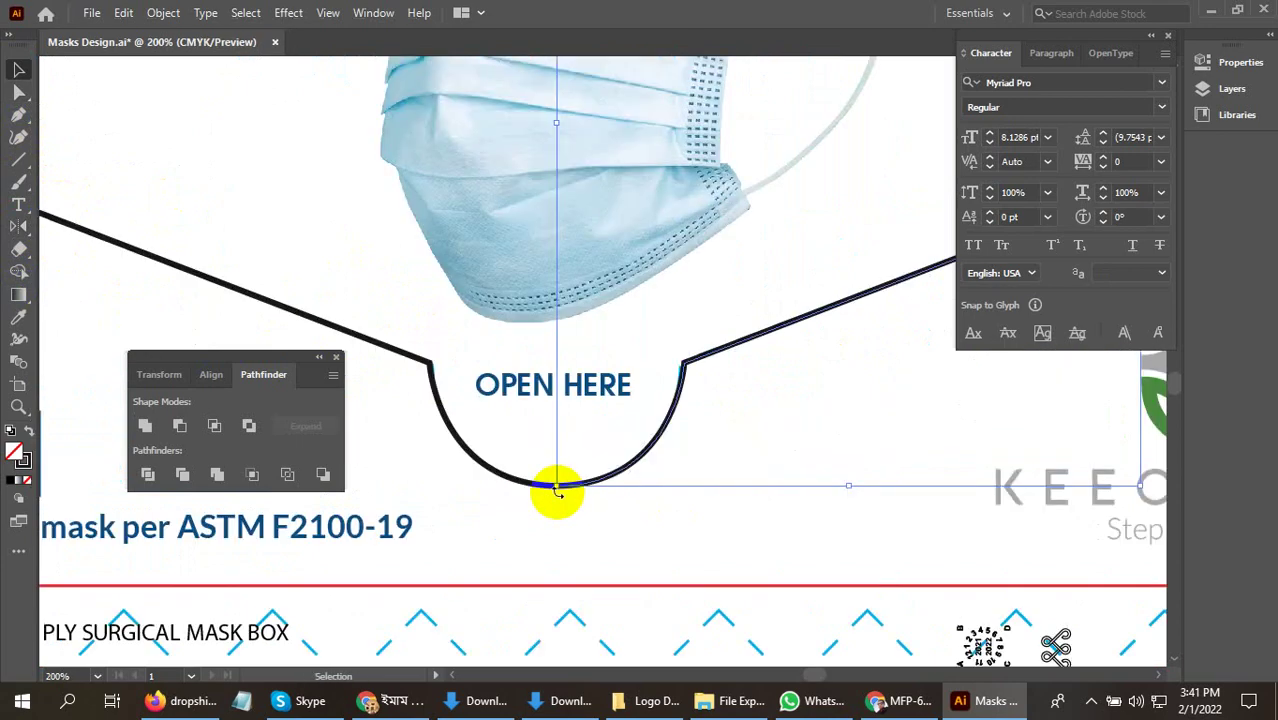
pyautogui.scroll(-2, 557, 497)
# Select both halves of the opening outline and display their appearance properties
pyautogui.keyDown('shift'); pyautogui.click(485, 428); pyautogui.keyUp('shift')
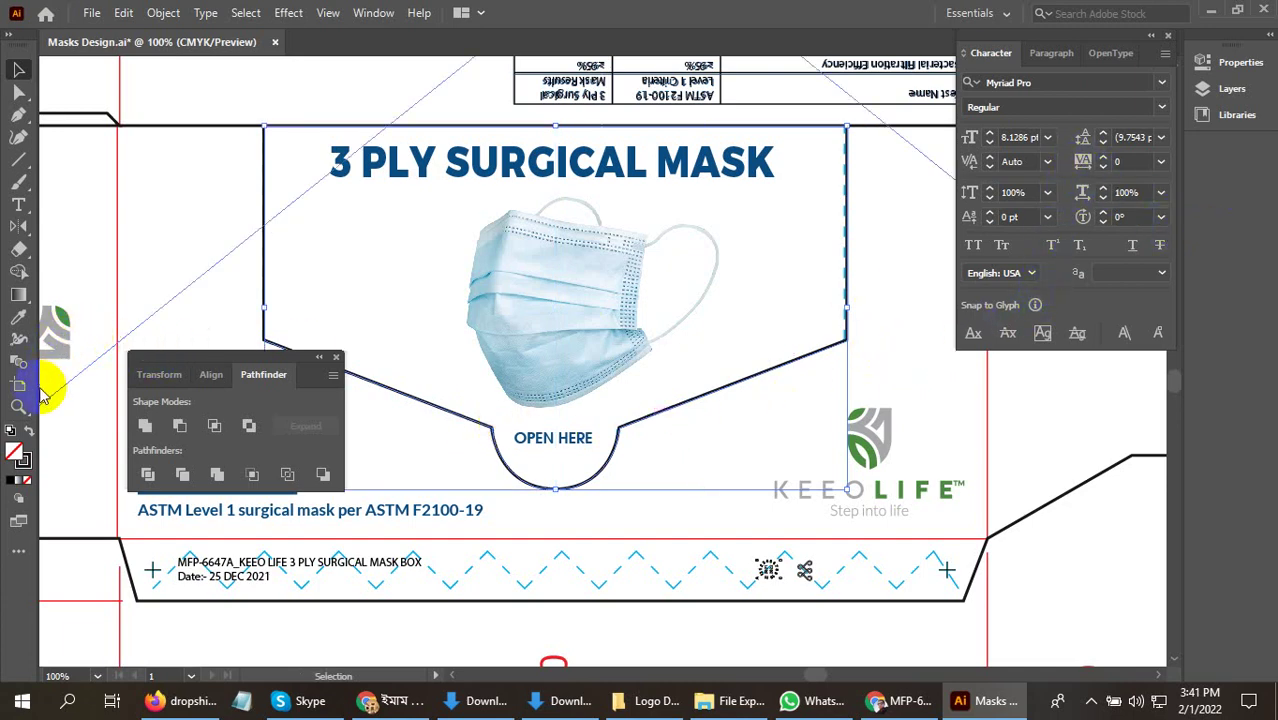
pyautogui.click(24, 459)
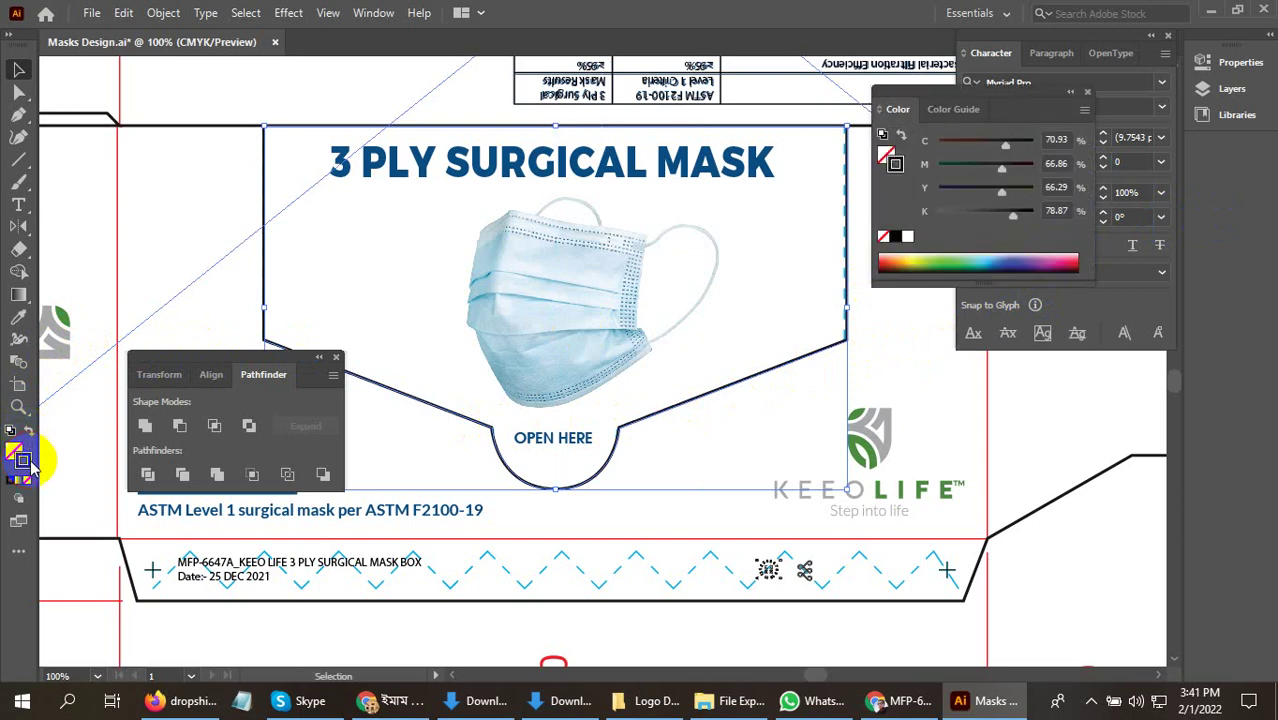
pyautogui.click(1050, 54)
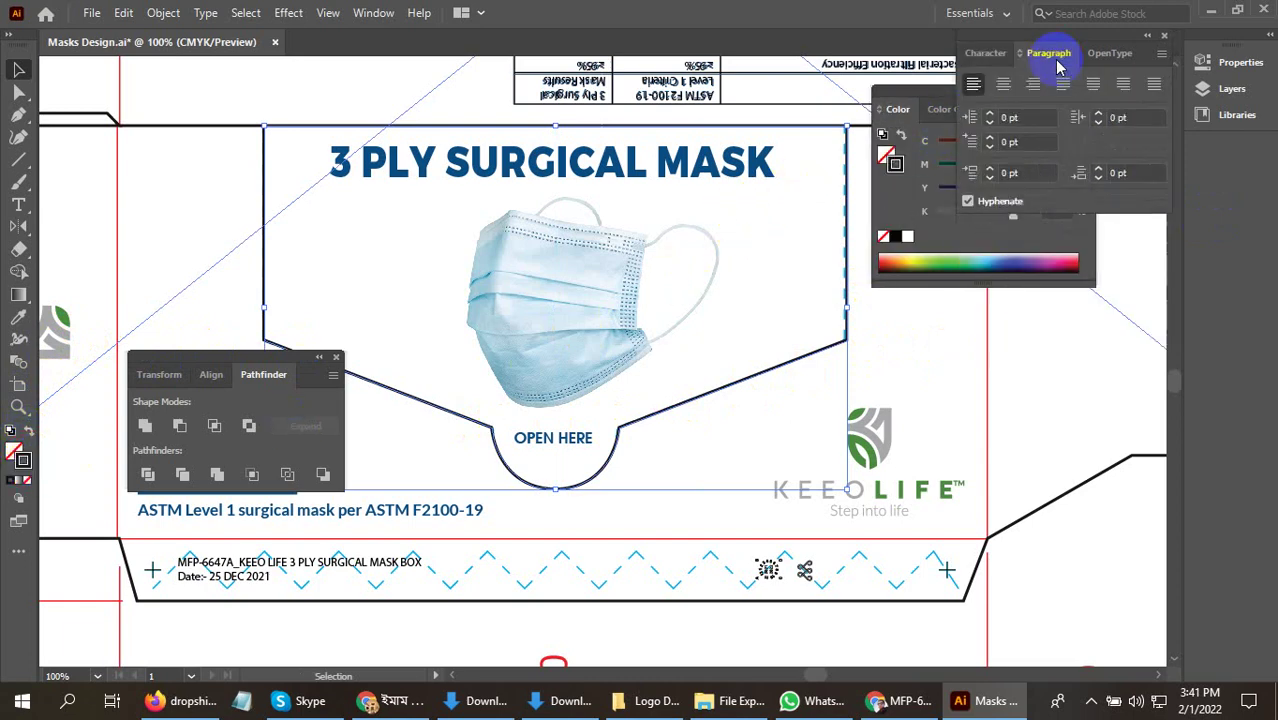
pyautogui.click(1110, 53)
pyautogui.click(1237, 114)
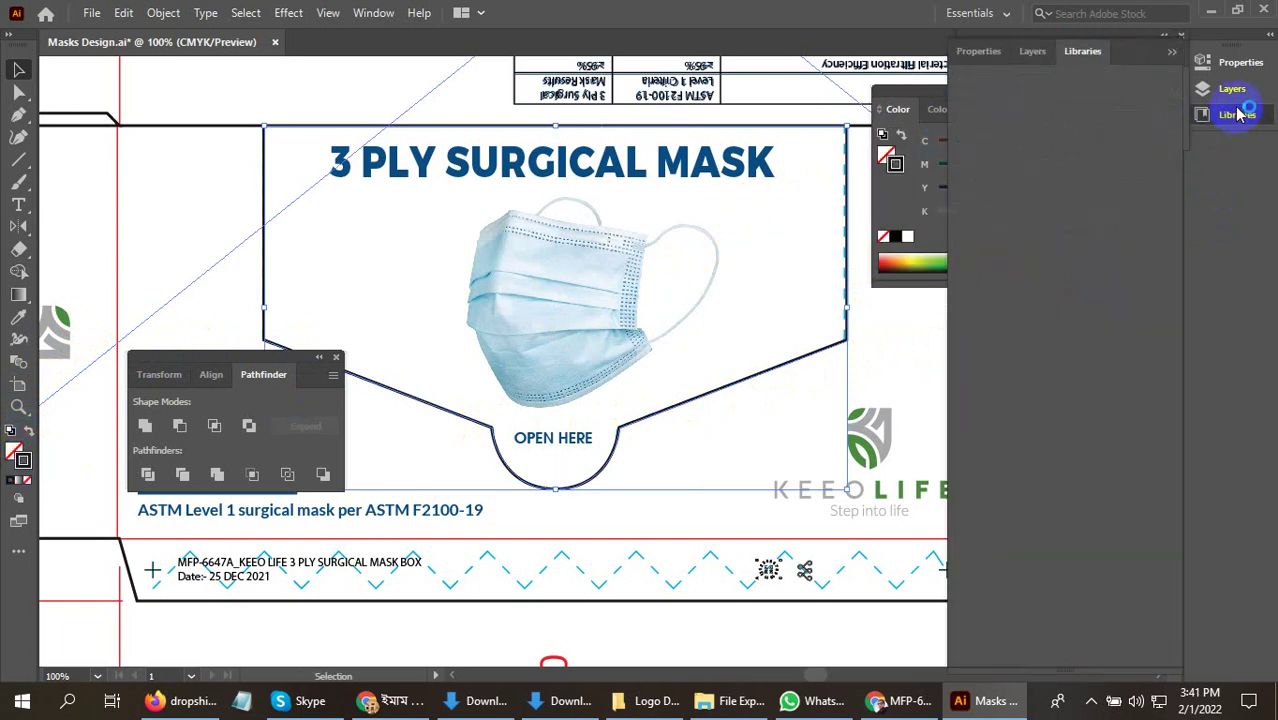
pyautogui.click(1233, 90)
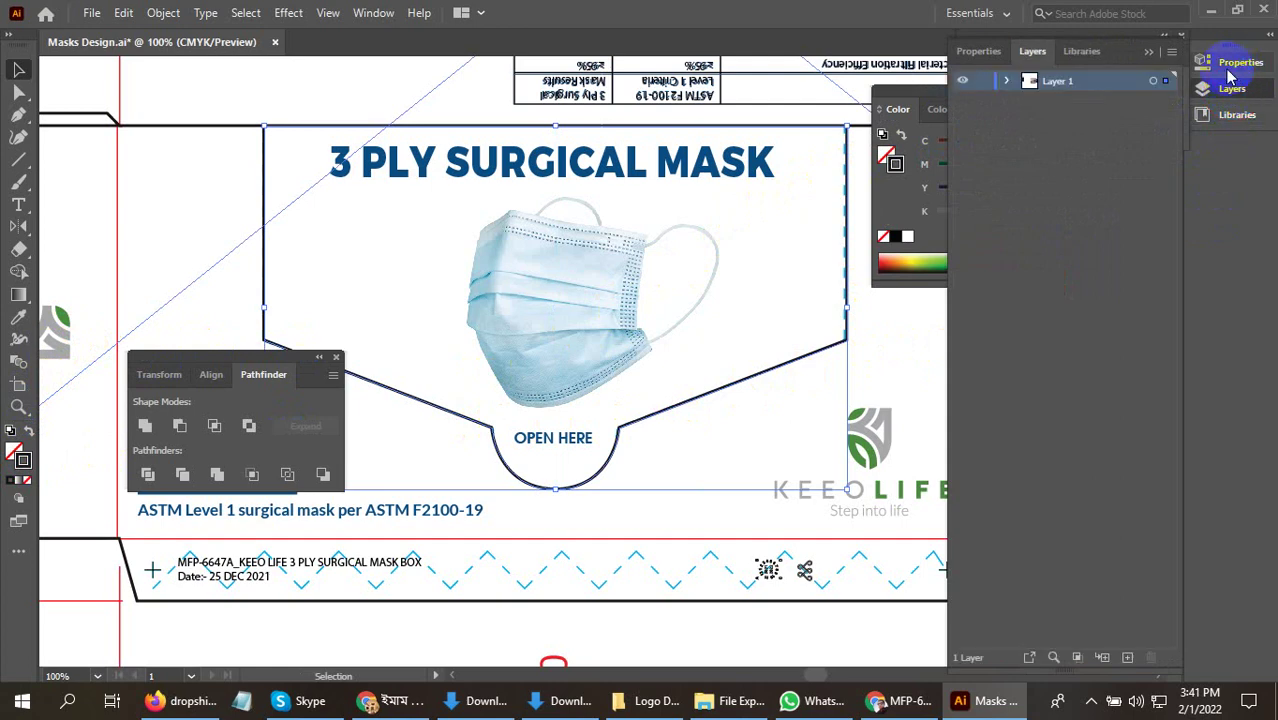
pyautogui.click(1230, 75)
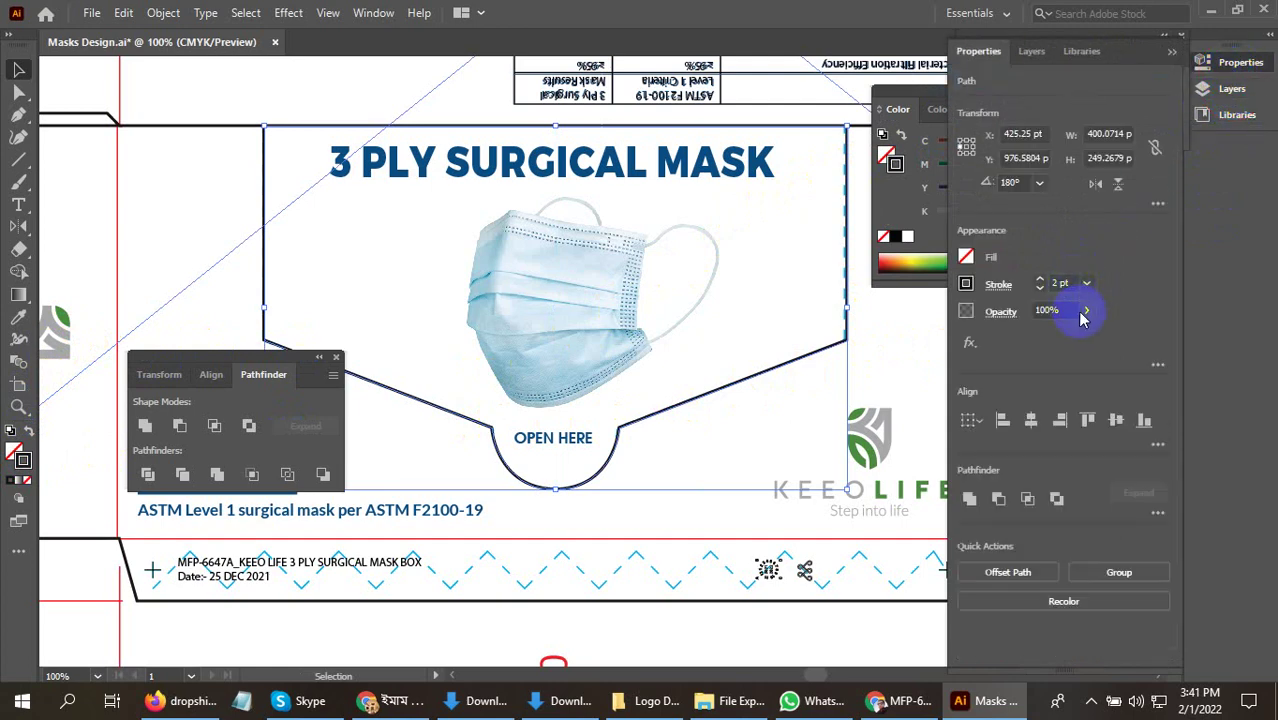
pyautogui.click(969, 344)
pyautogui.moveTo(990, 246)
pyautogui.click(976, 205)
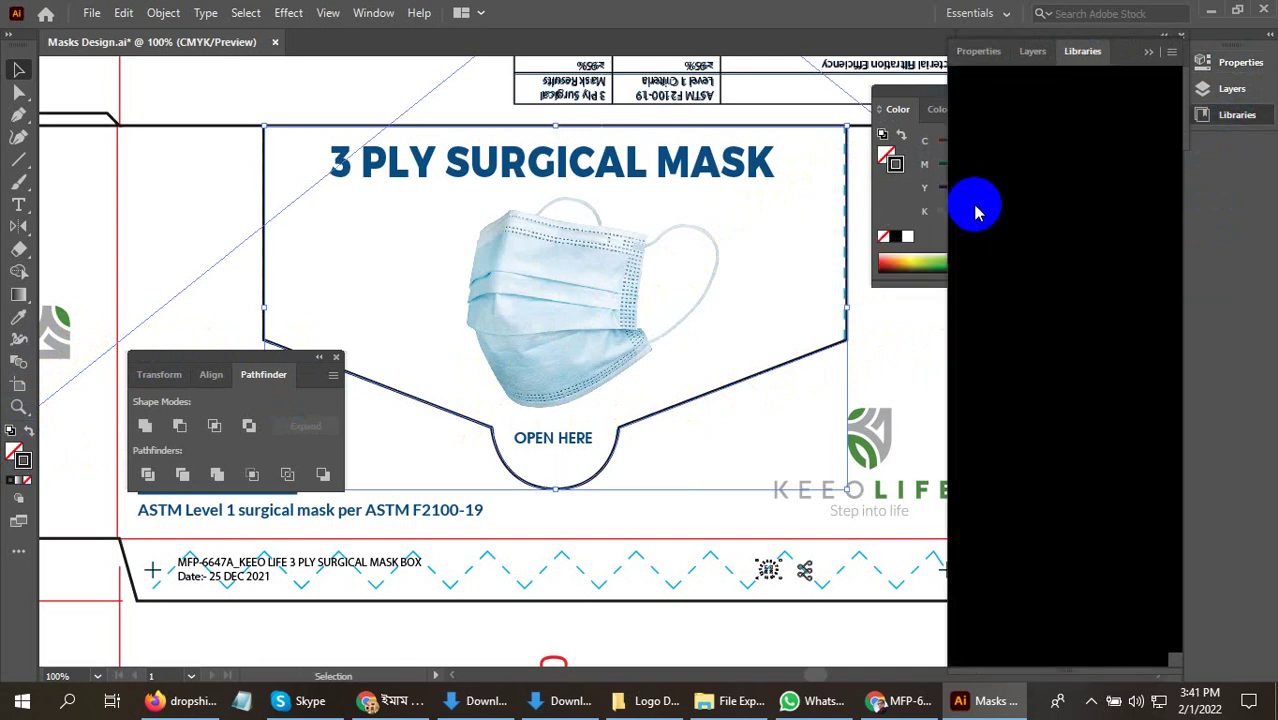
pyautogui.click(1027, 58)
pyautogui.click(980, 51)
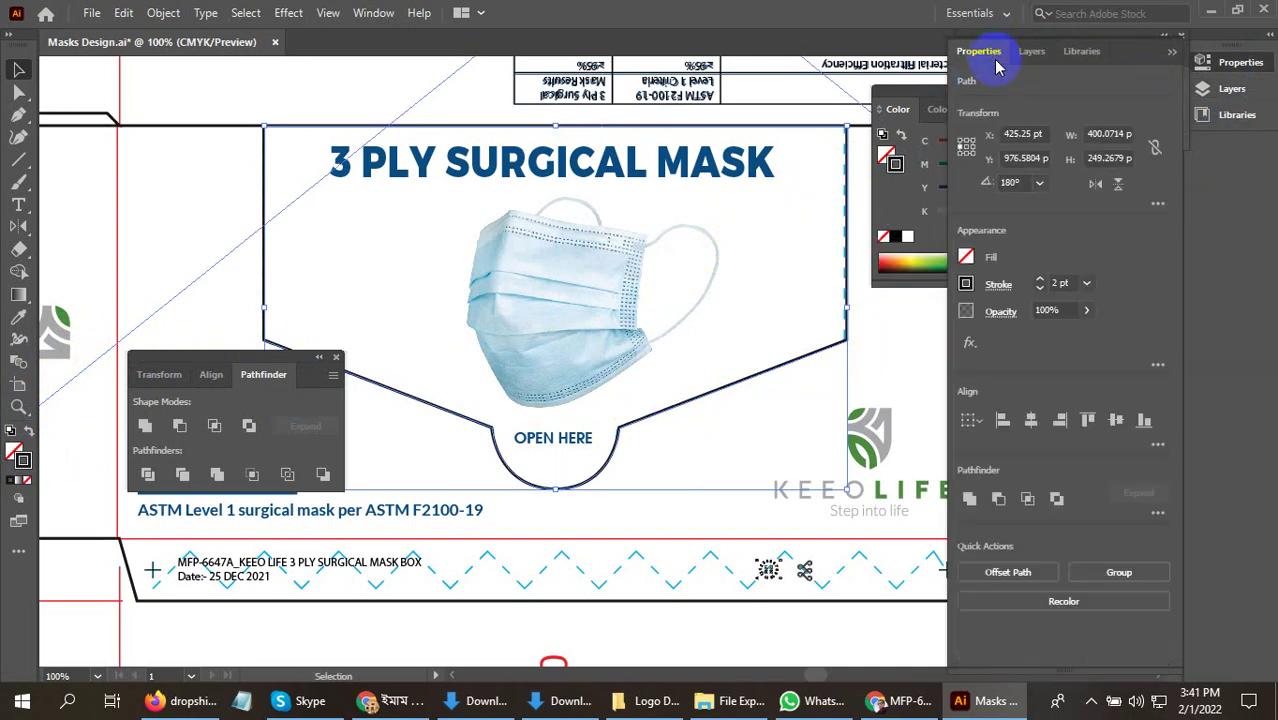
pyautogui.click(1075, 285)
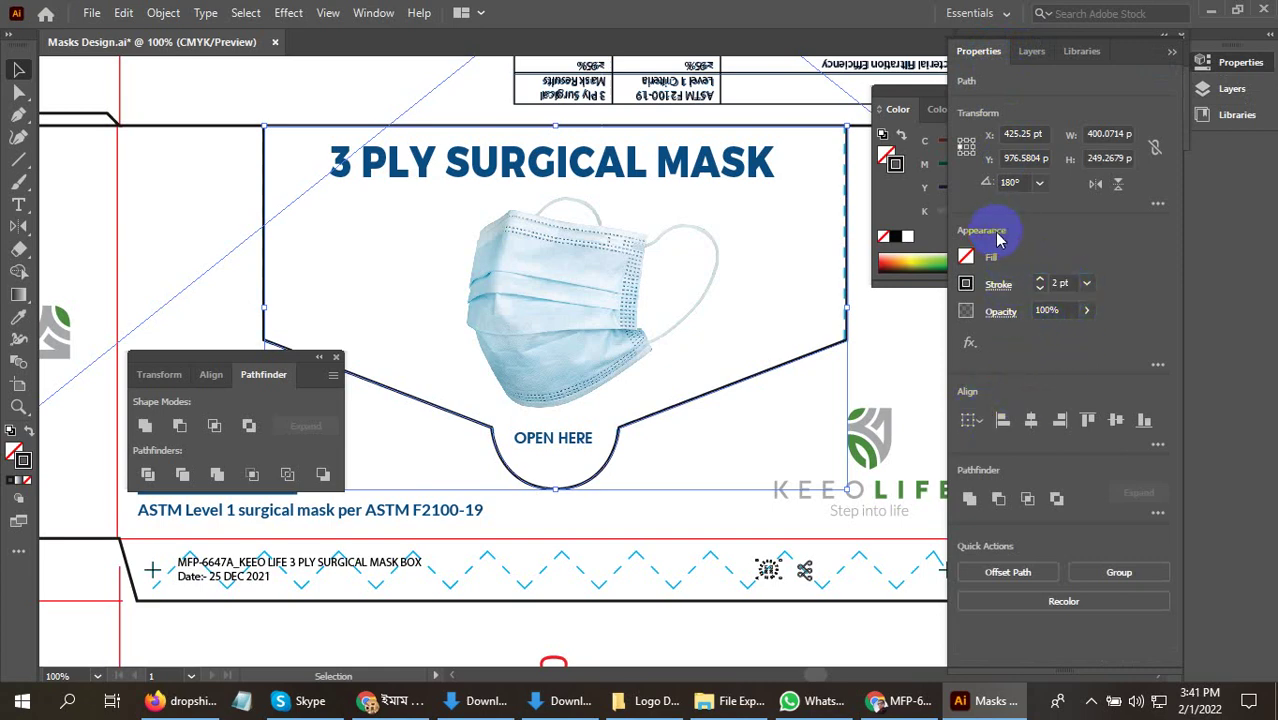
pyautogui.click(969, 345)
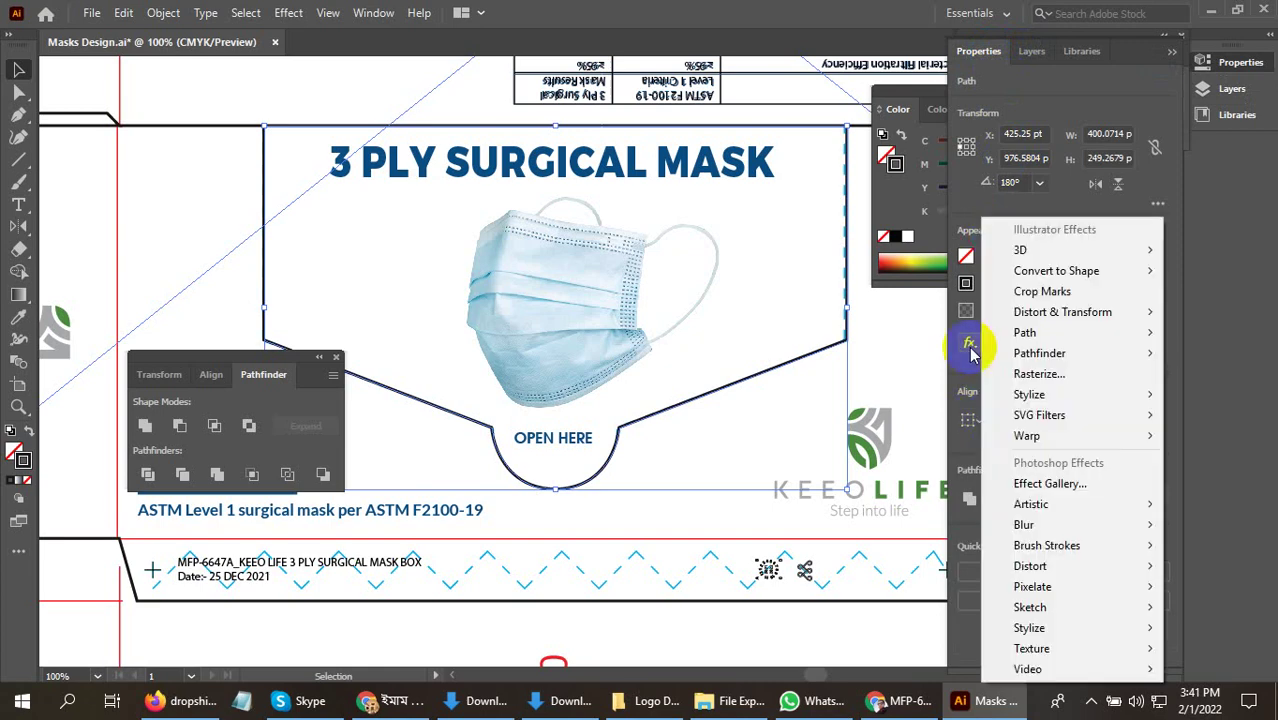
pyautogui.click(972, 356)
pyautogui.click(973, 364)
pyautogui.click(973, 364)
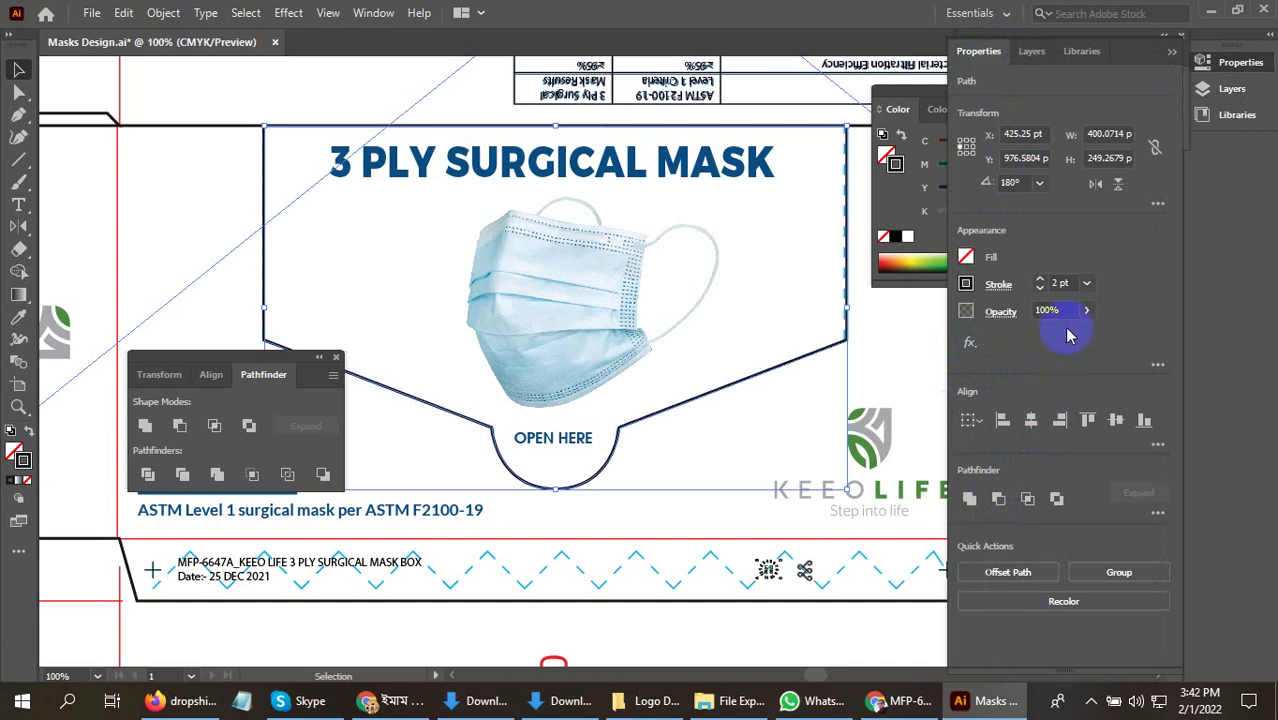
pyautogui.click(1088, 285)
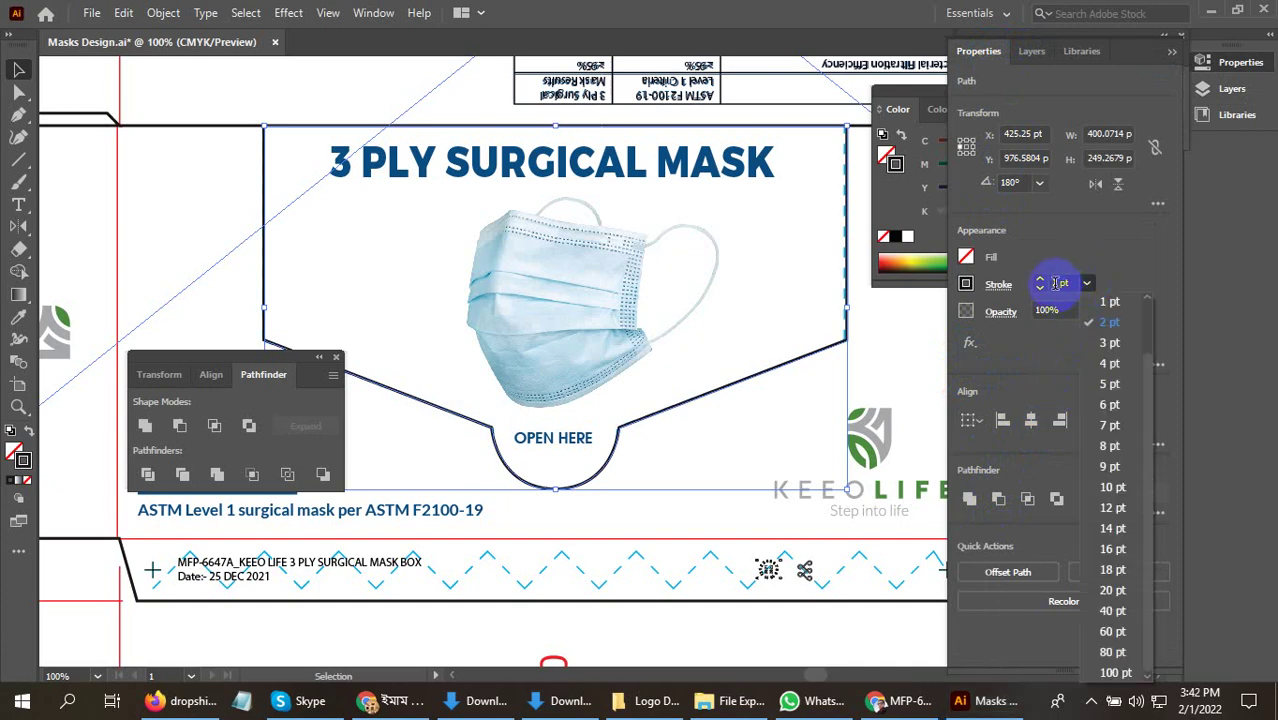
pyautogui.click(1058, 284)
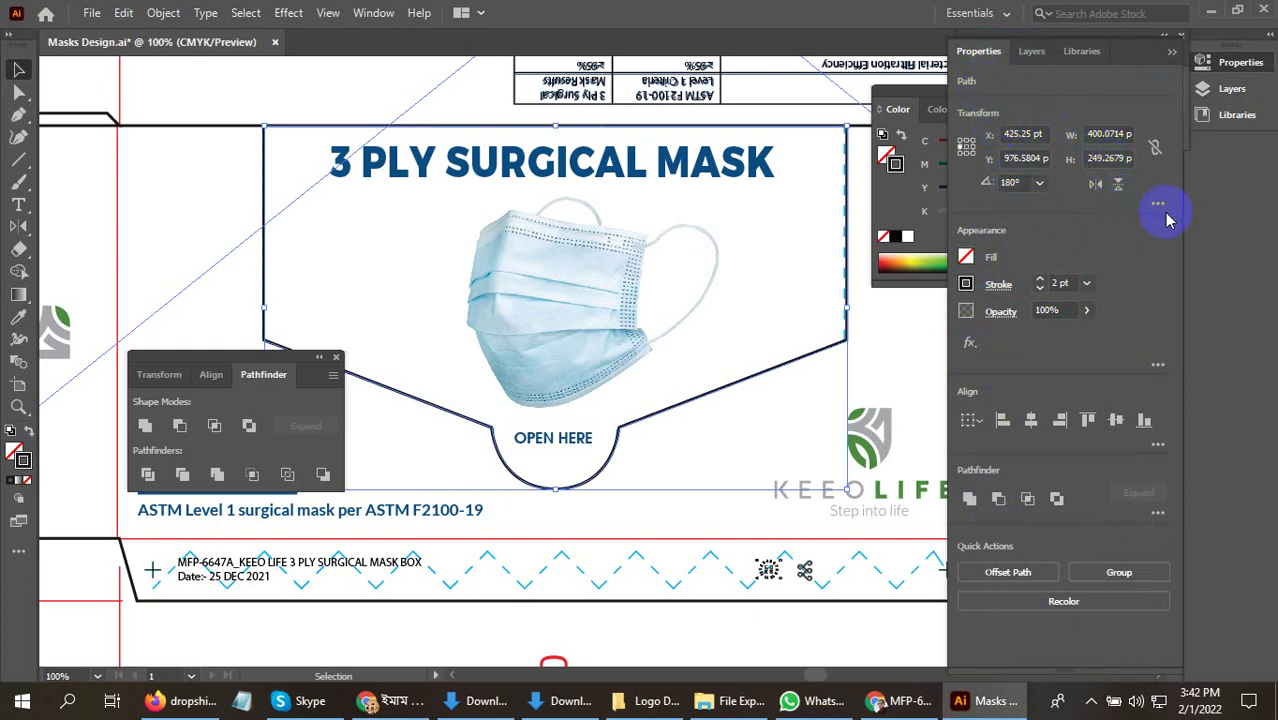
pyautogui.click(1091, 700)
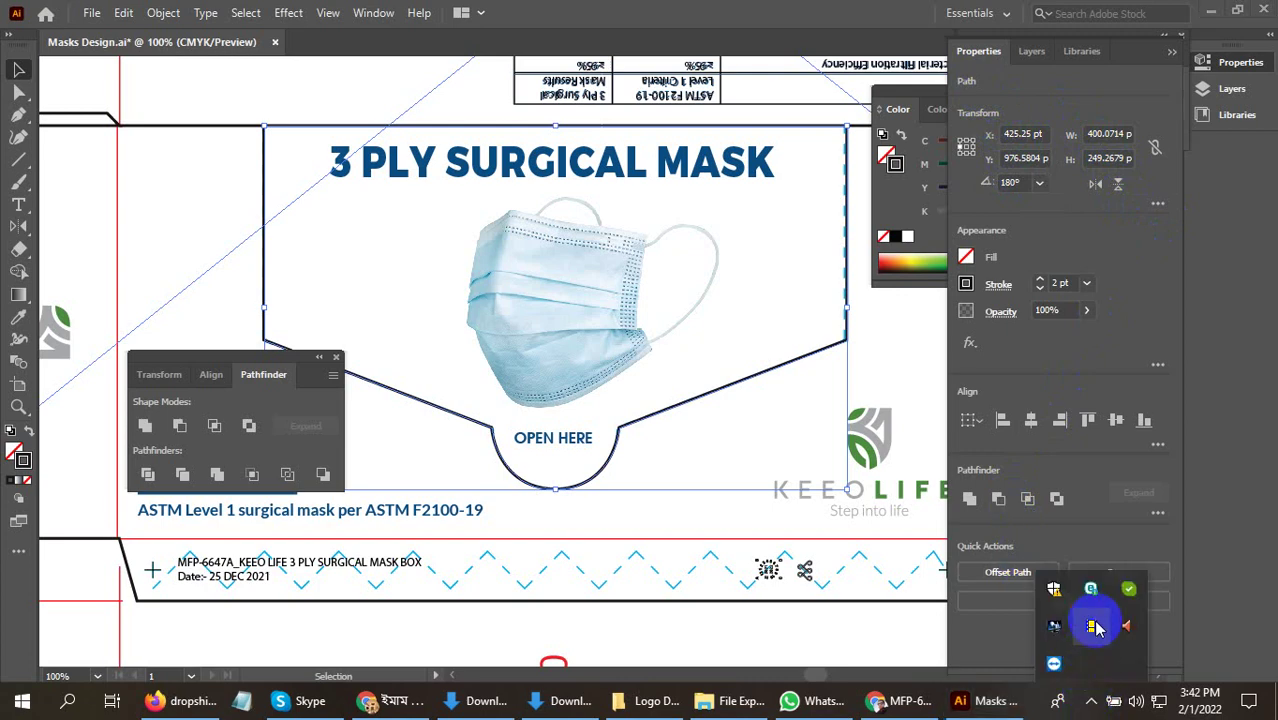
# Turn the opening outline's stroke into a dashed line with 12 pt dashes and move the Appearance settings clear of the artwork
pyautogui.click(1000, 287)
pyautogui.click(998, 290)
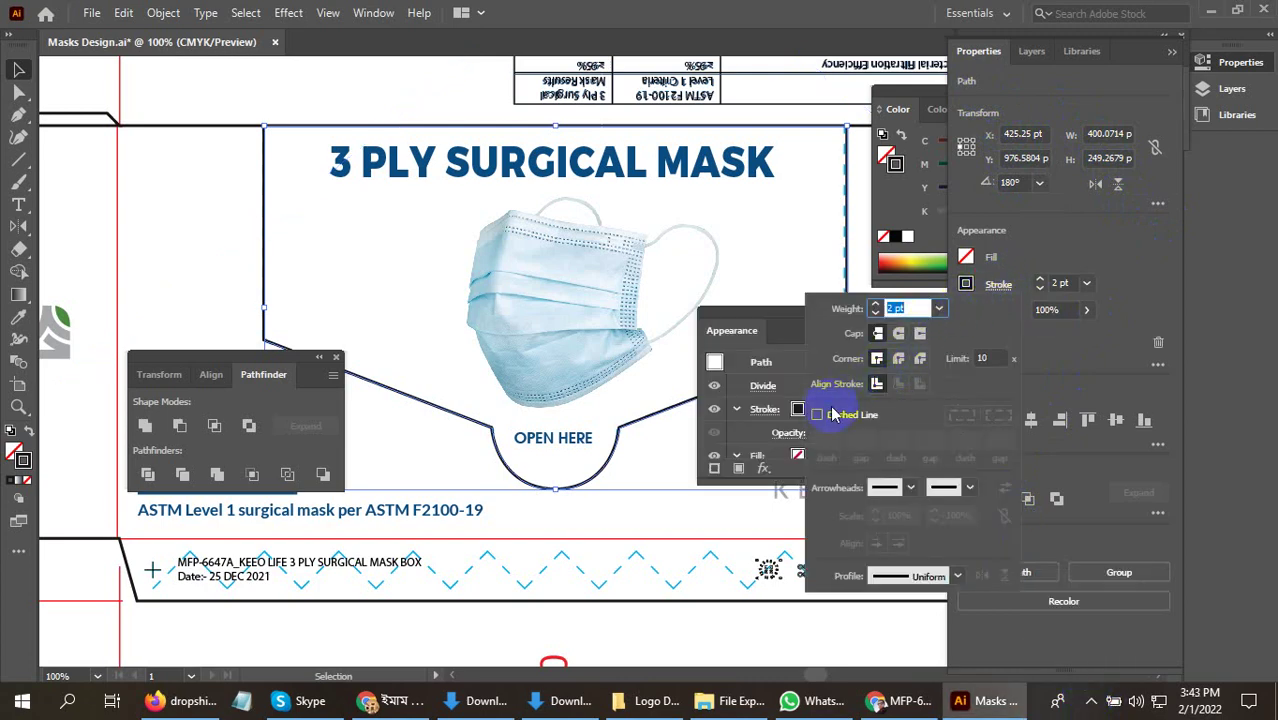
pyautogui.click(818, 415)
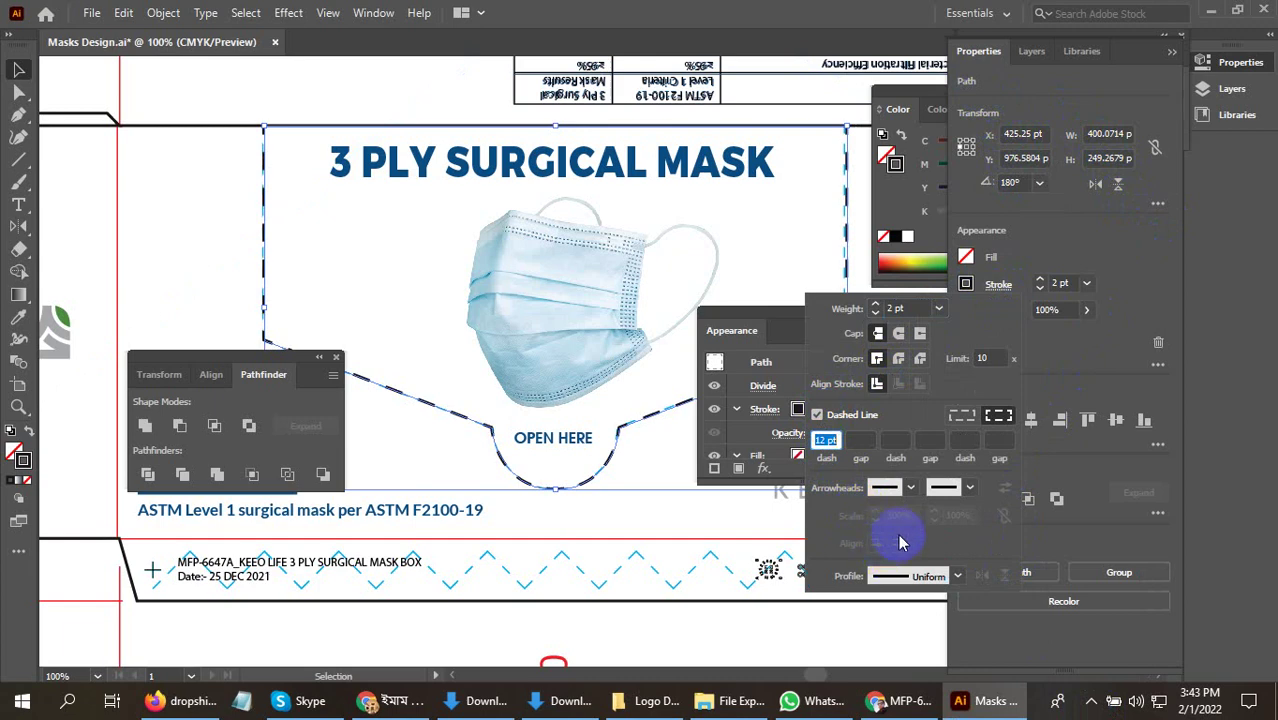
pyautogui.click(1090, 362)
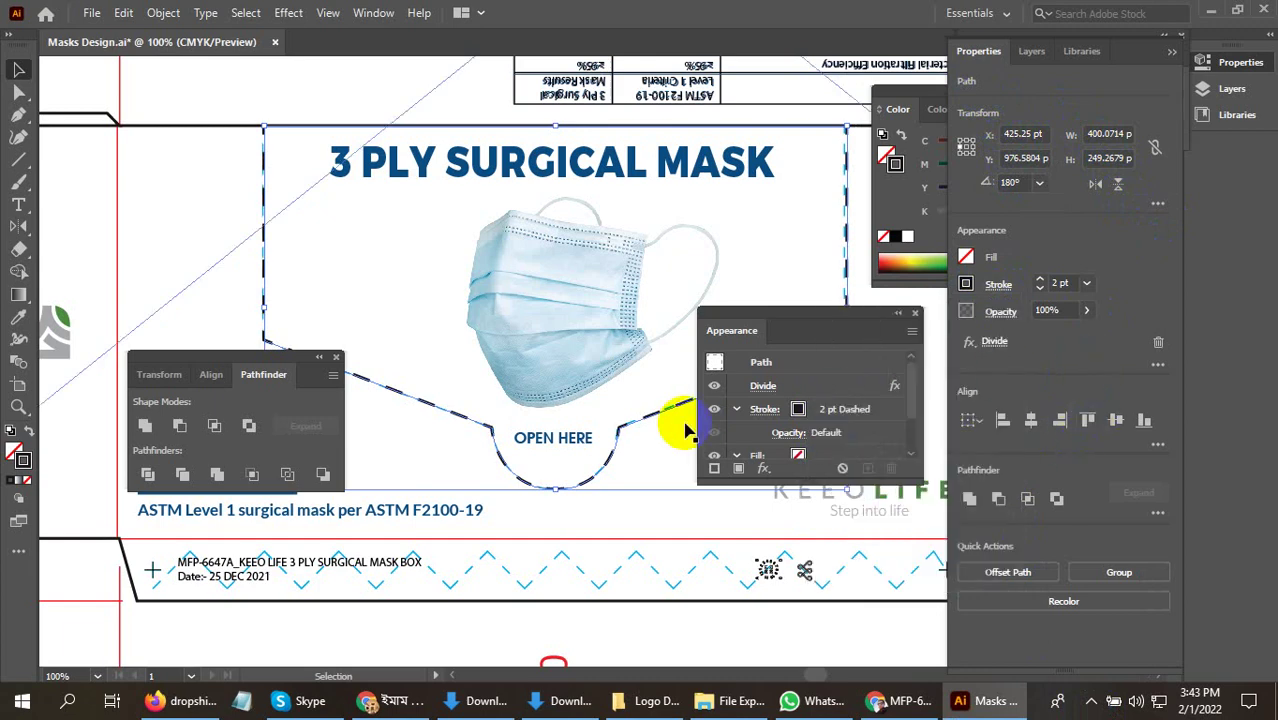
pyautogui.moveTo(785, 310); pyautogui.dragTo(1037, 342)
pyautogui.click(605, 410)
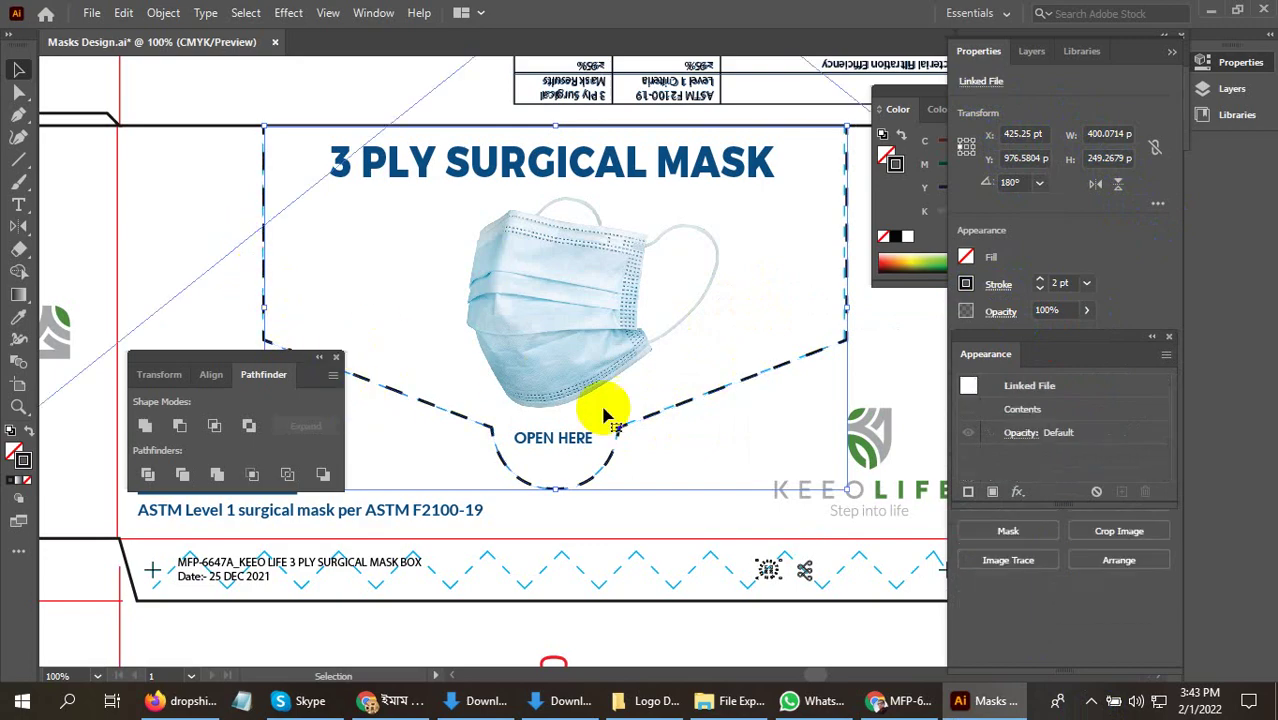
# Bring the "These masks are designed for use by adults." line onto the front panel and replace its wording with "3 PLY SURGICAL MASK"
pyautogui.scroll(-1, 613, 435)
pyautogui.scroll(-2, 613, 435)
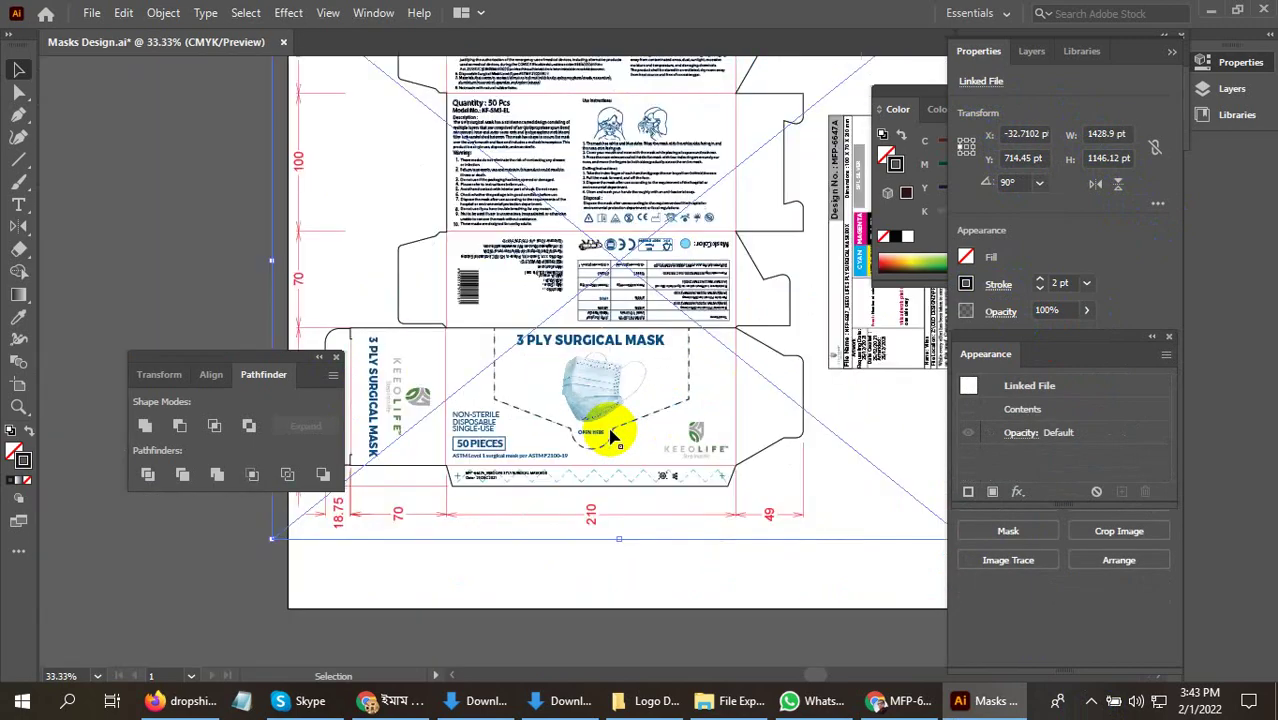
pyautogui.scroll(1, 515, 410)
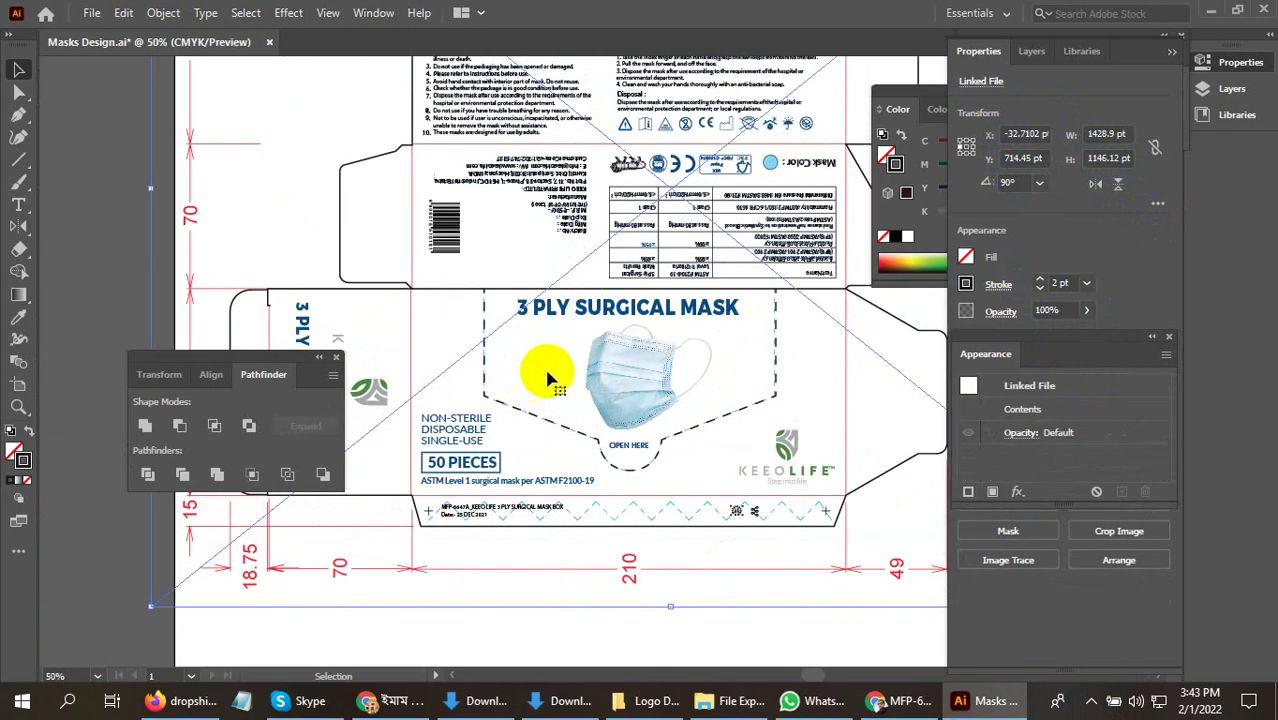
pyautogui.click(465, 142)
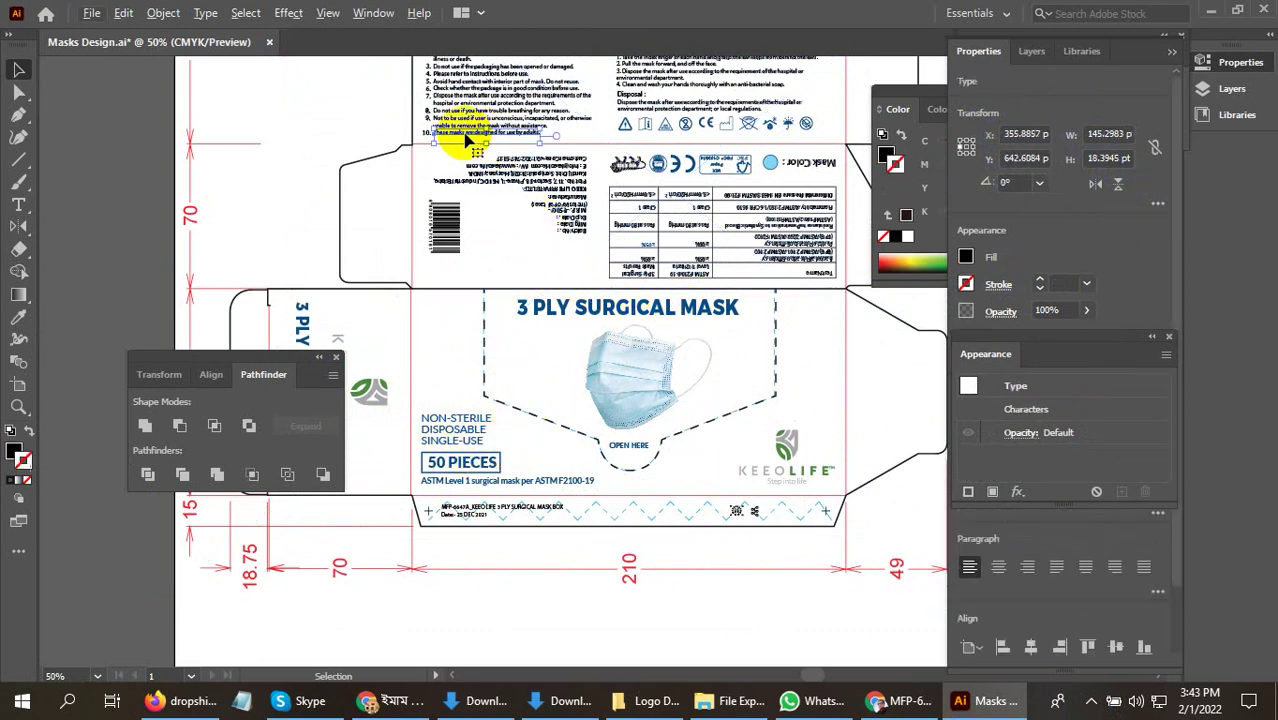
pyautogui.moveTo(462, 140); pyautogui.dragTo(566, 340)
pyautogui.scroll(3, 566, 340)
pyautogui.doubleClick(552, 344)
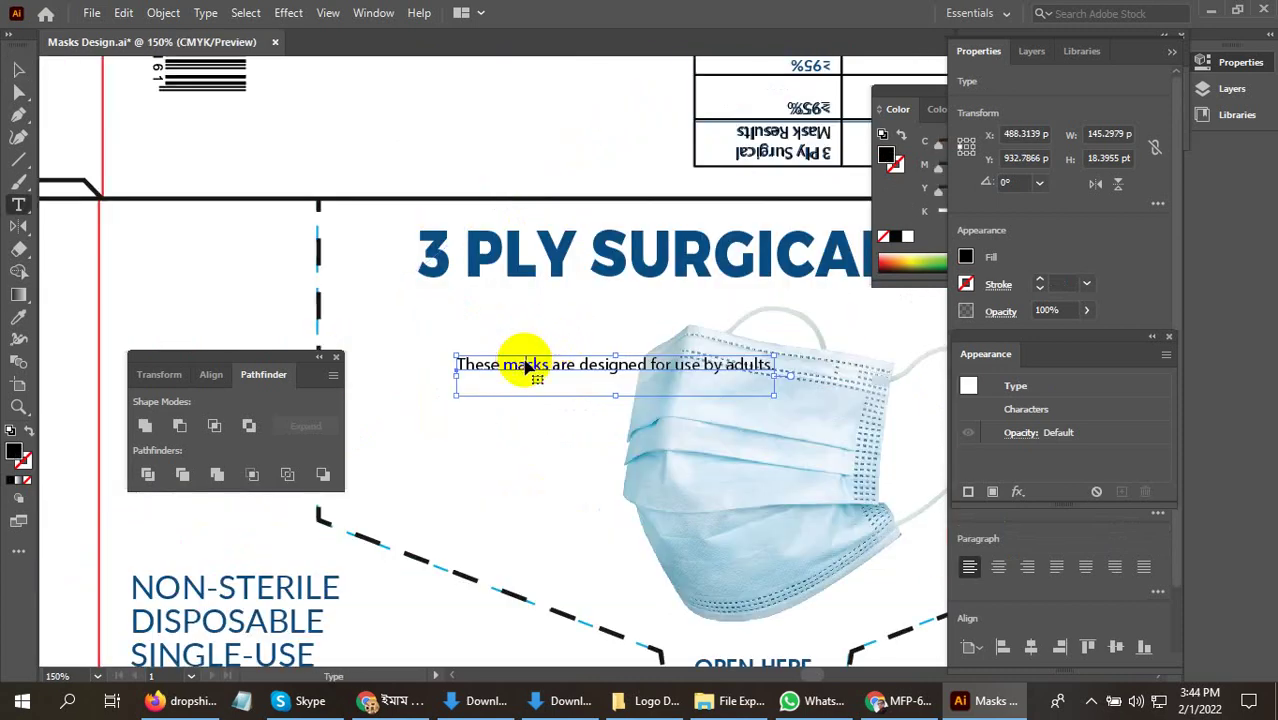
pyautogui.doubleClick(552, 344)
pyautogui.scroll(-1, 505, 395)
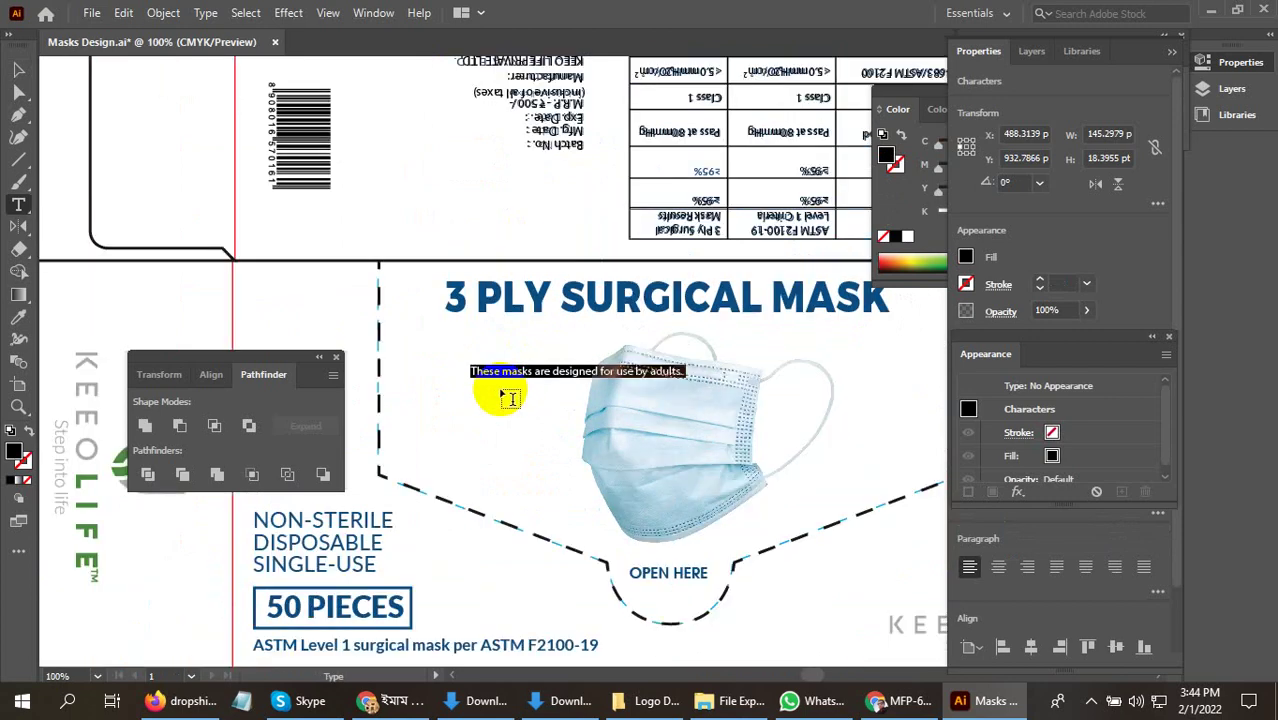
pyautogui.write('3 PLY SURGICAL MASK')
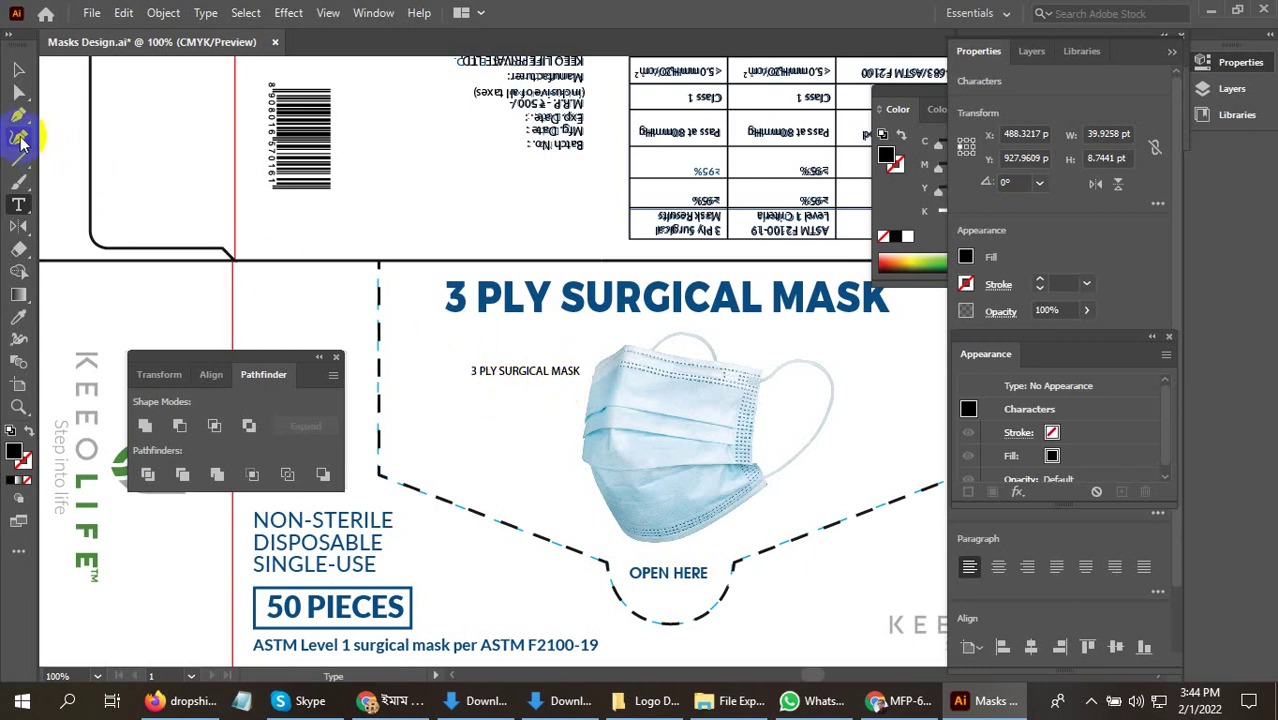
# Enlarge the new 3 PLY SURGICAL MASK text and align it over the original blue heading, matching its width
pyautogui.click(18, 74)
pyautogui.moveTo(585, 381); pyautogui.dragTo(555, 443)
pyautogui.moveTo(485, 385); pyautogui.dragTo(452, 291)
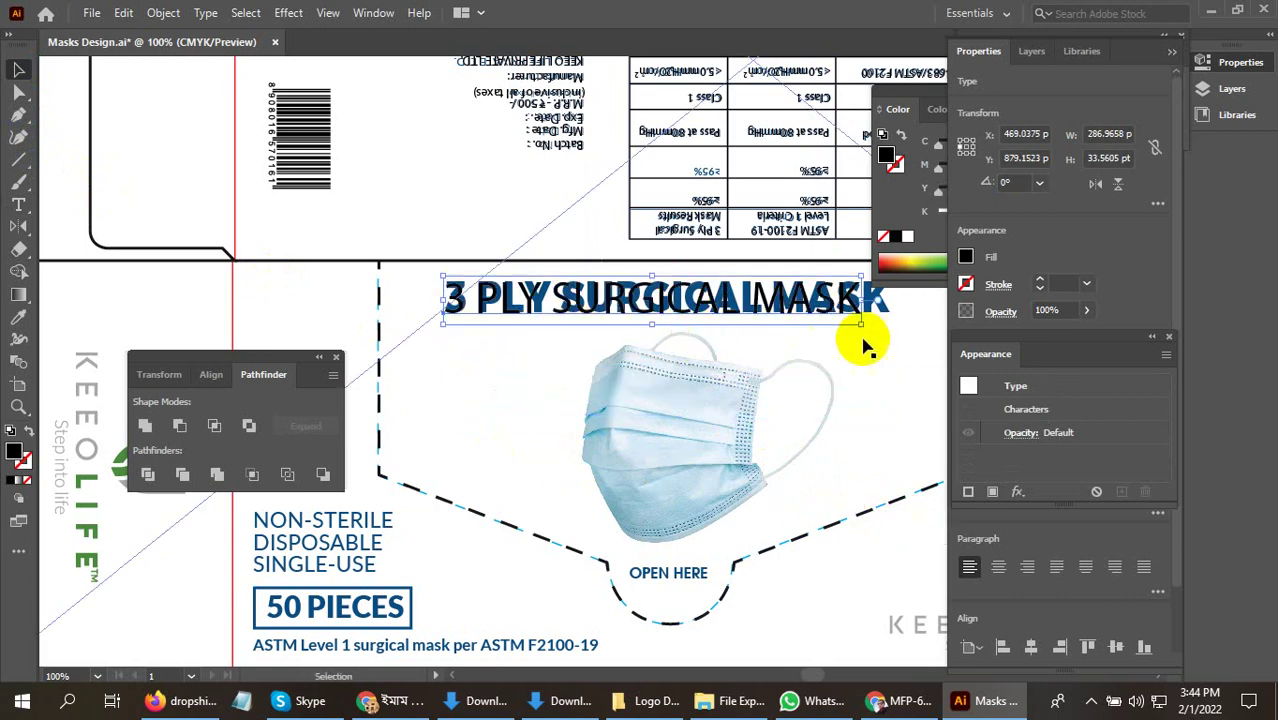
pyautogui.moveTo(858, 328); pyautogui.dragTo(887, 330)
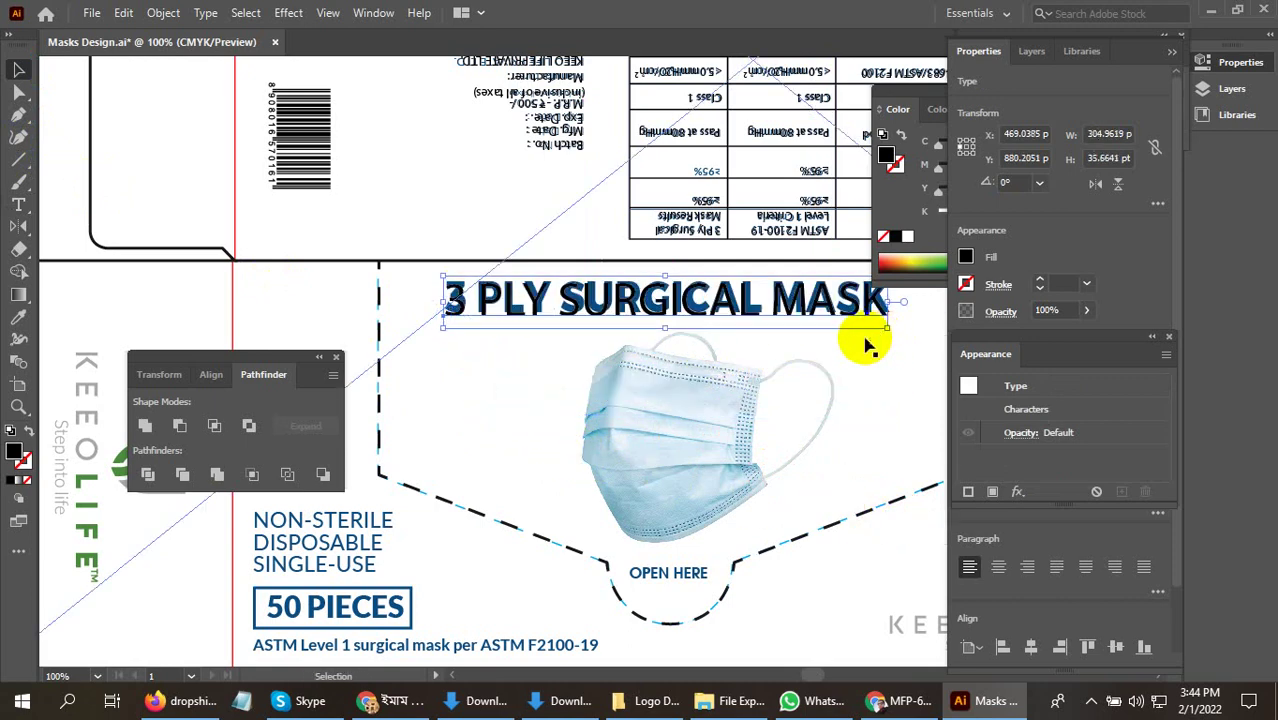
# Try Times New Roman and other fonts such as The Inbox St on the black 3 PLY SURGICAL MASK heading
pyautogui.hotkey('ctrl', 't')
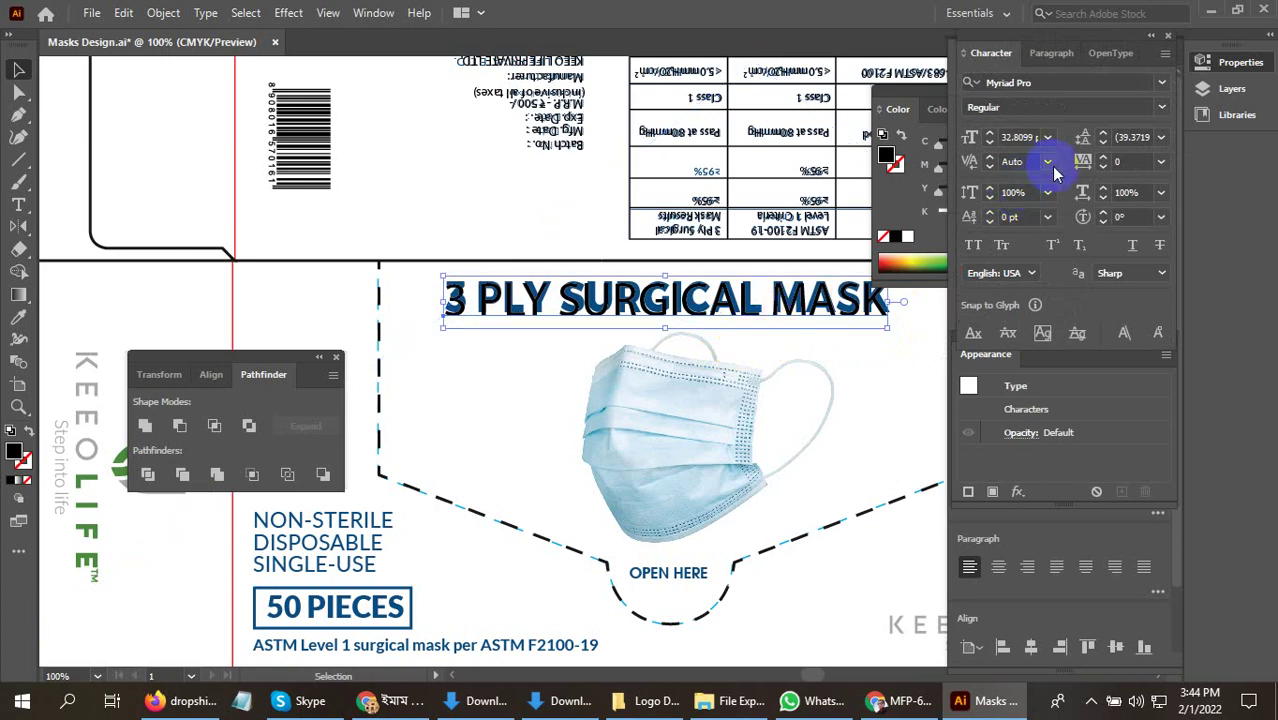
pyautogui.click(1161, 110)
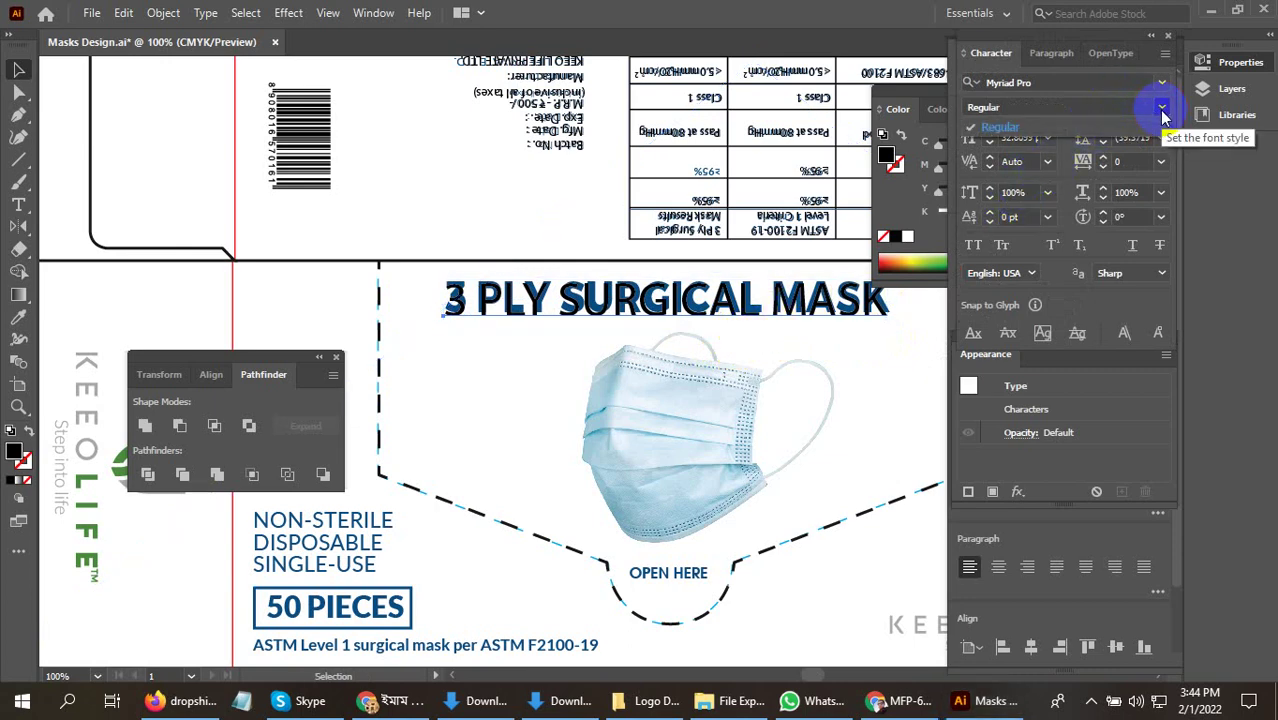
pyautogui.click(736, 295)
pyautogui.click(1163, 84)
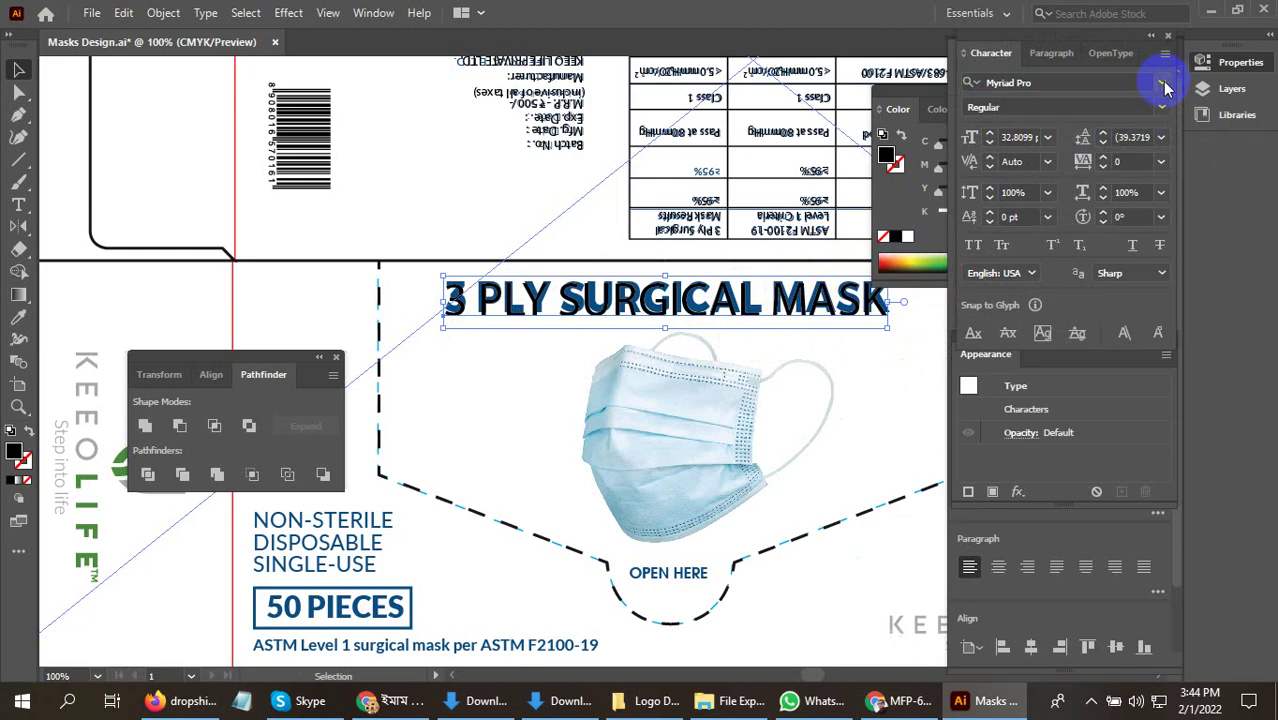
pyautogui.click(1155, 80)
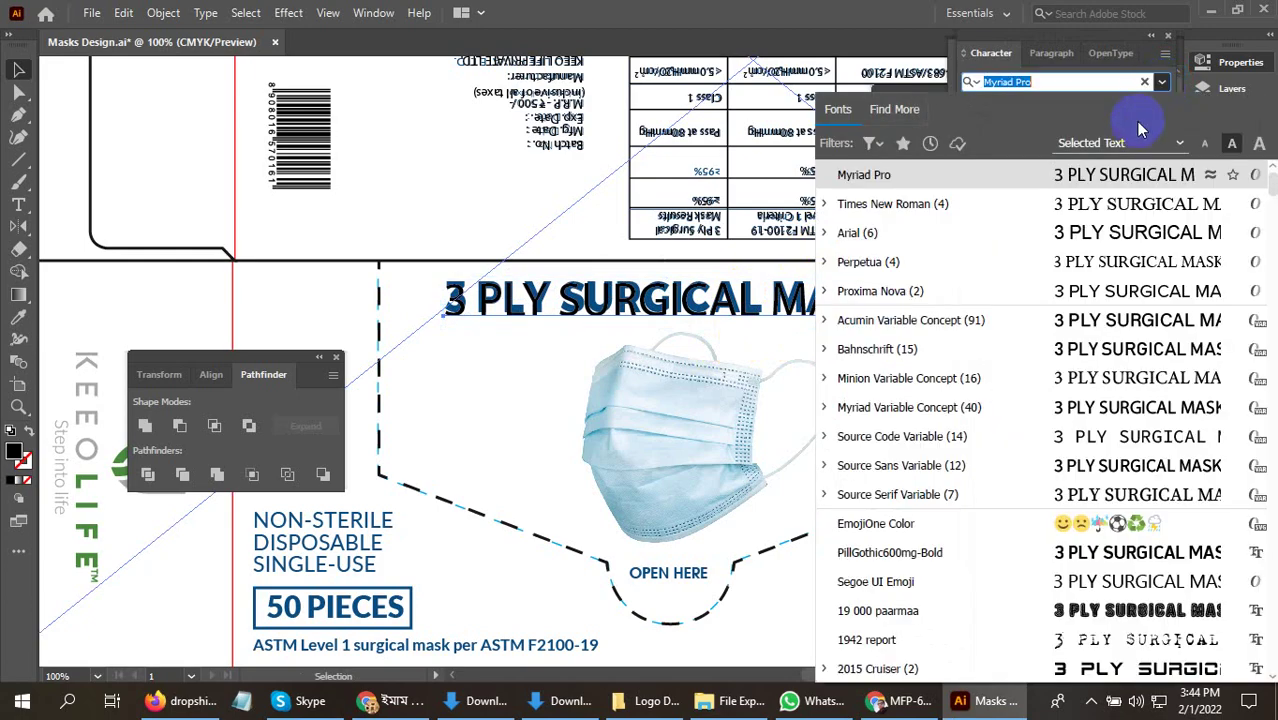
pyautogui.click(957, 204)
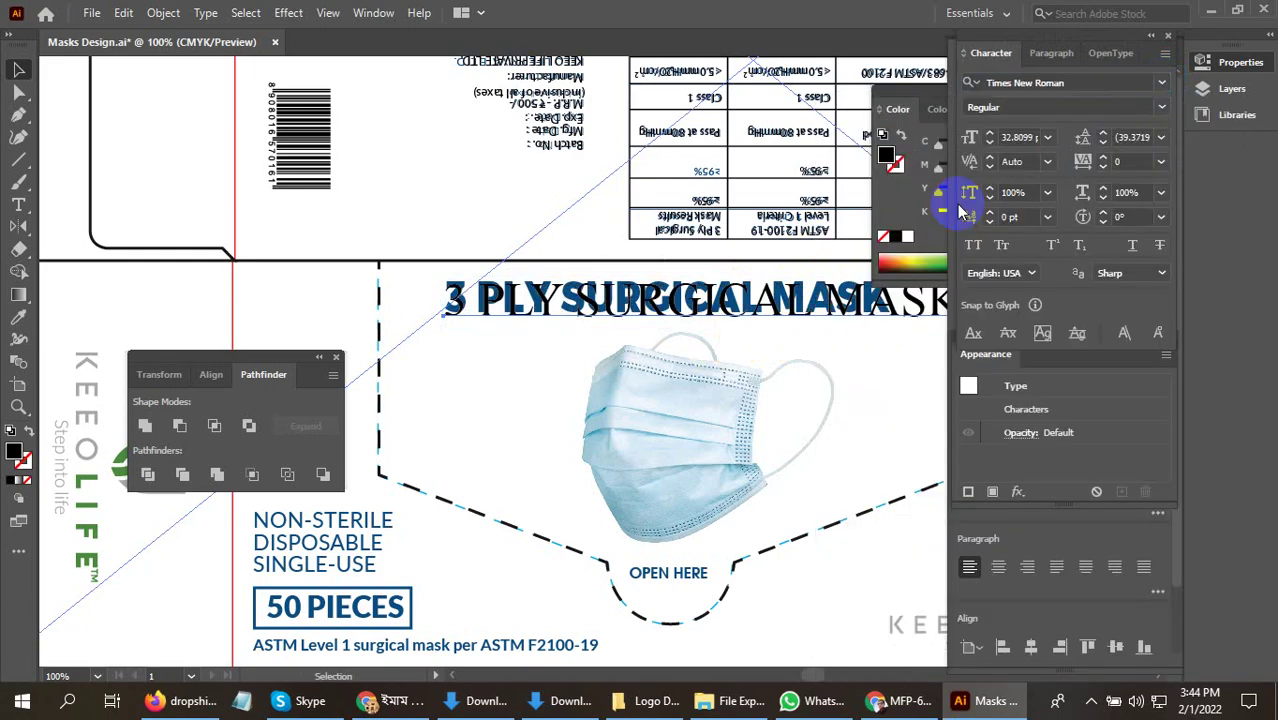
pyautogui.click(1055, 82)
pyautogui.press('Up')
pyautogui.press('Up')
pyautogui.press('Up')
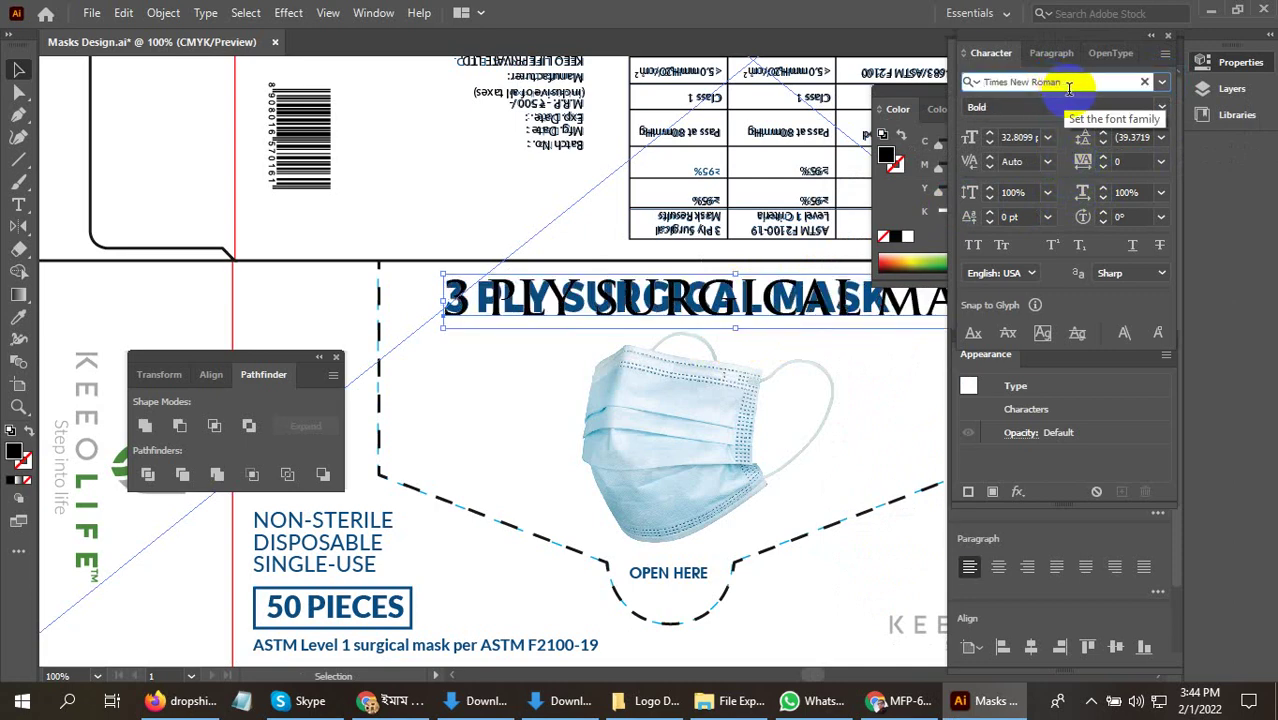
pyautogui.press('Up')
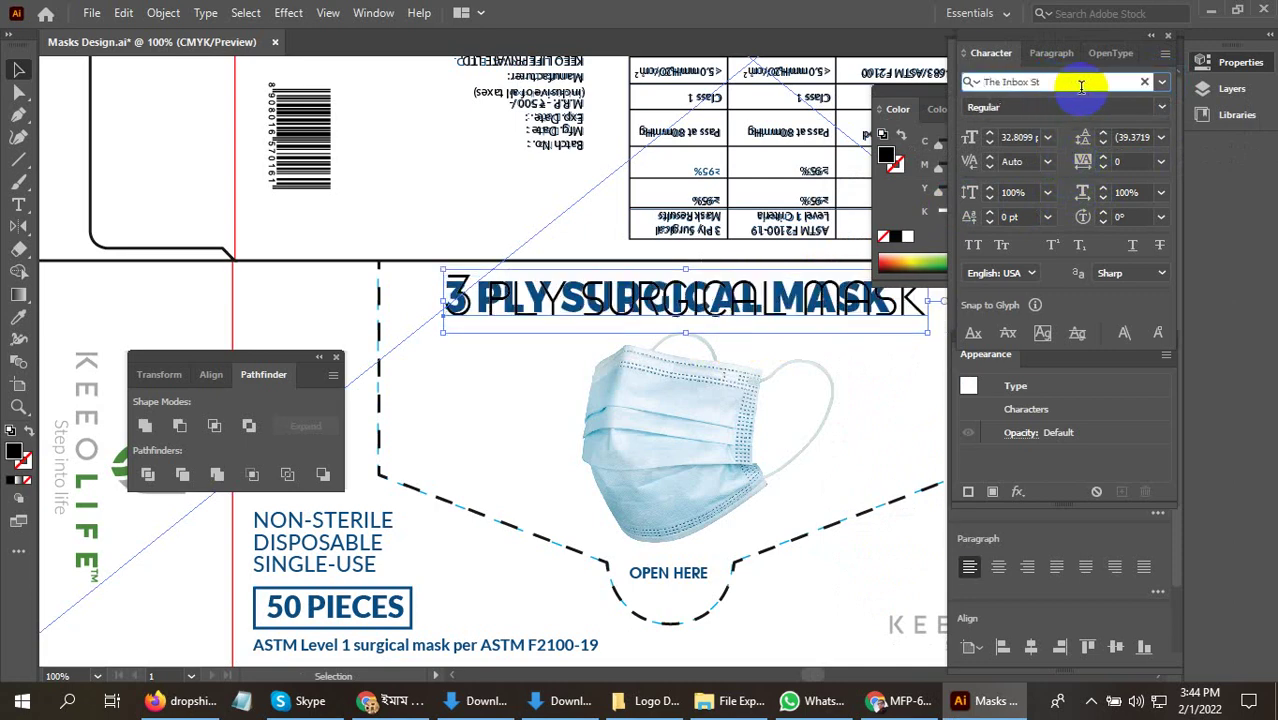
# Set the black 3 PLY SURGICAL MASK heading in Arial Bold
pyautogui.click(1161, 82)
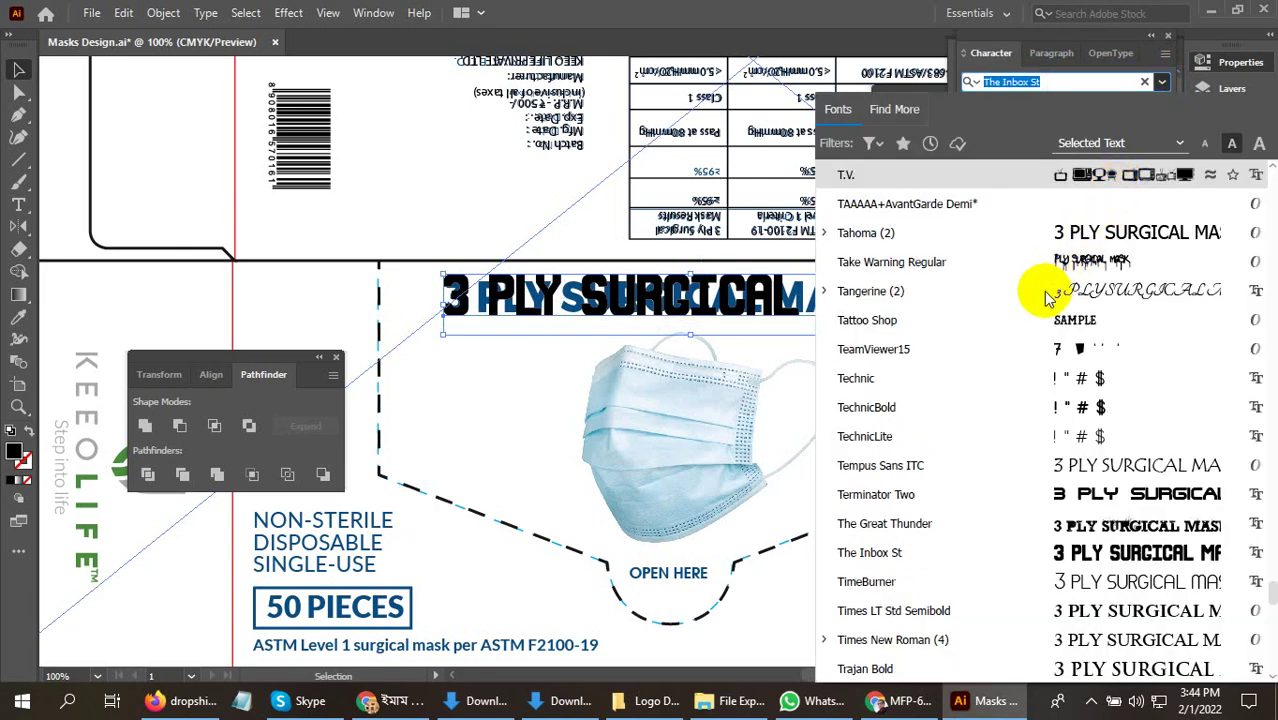
pyautogui.scroll(6, 1085, 362)
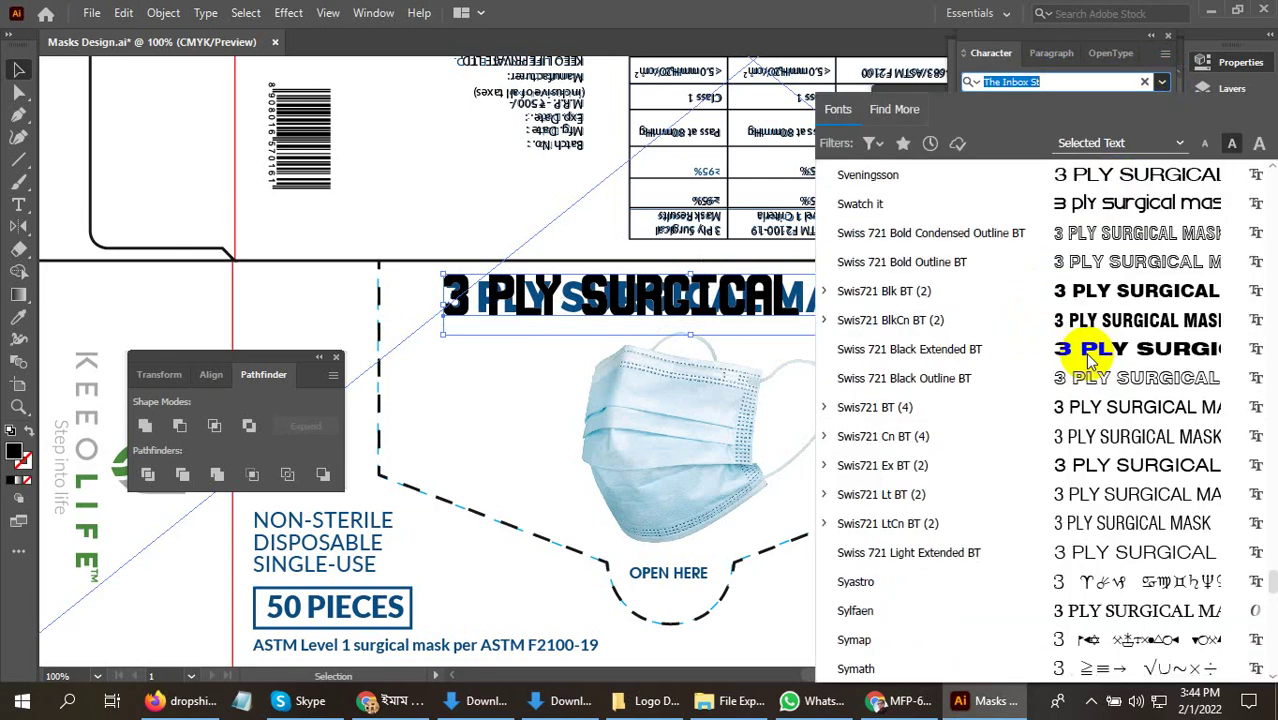
pyautogui.scroll(10, 1090, 362)
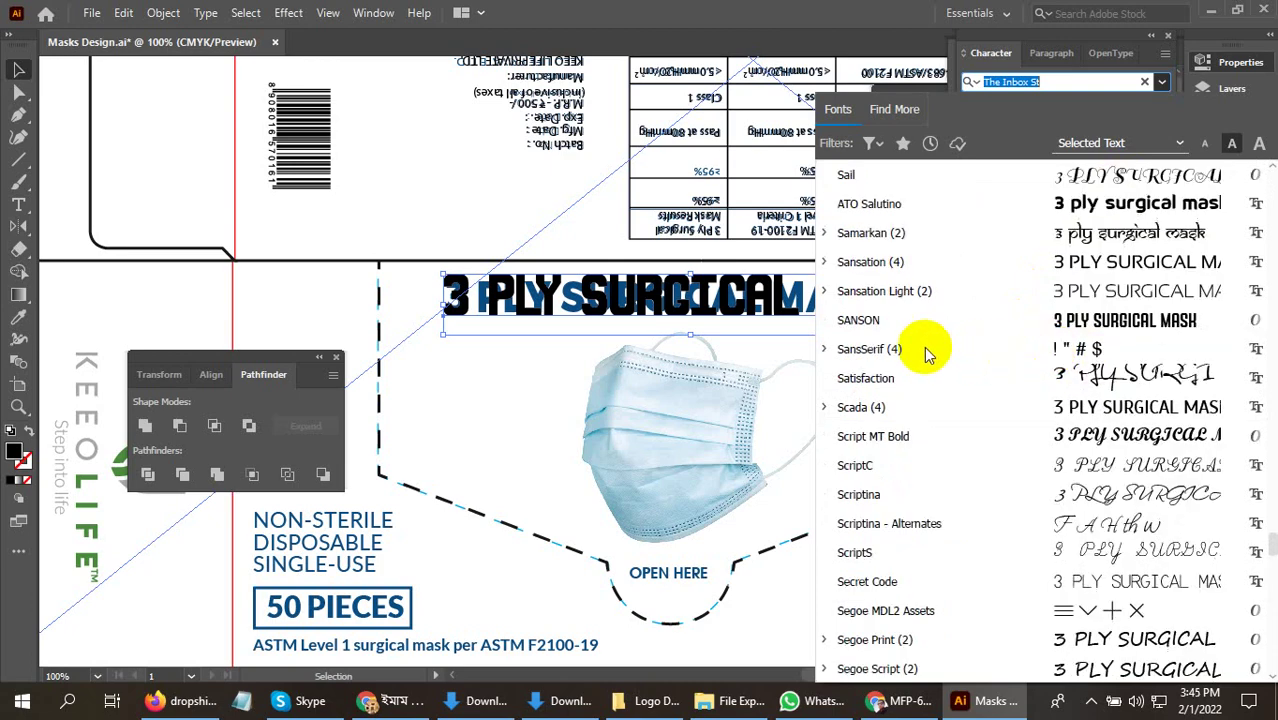
pyautogui.scroll(10, 930, 348)
pyautogui.scroll(10, 912, 346)
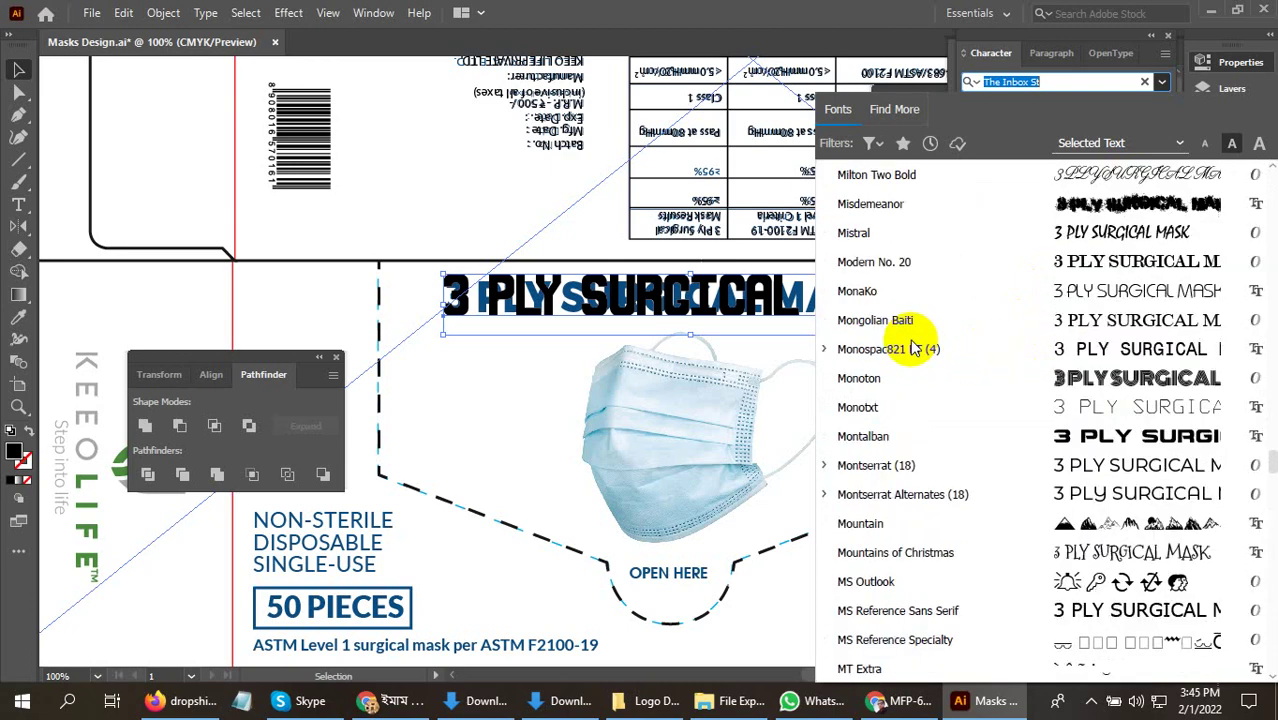
pyautogui.scroll(10, 910, 345)
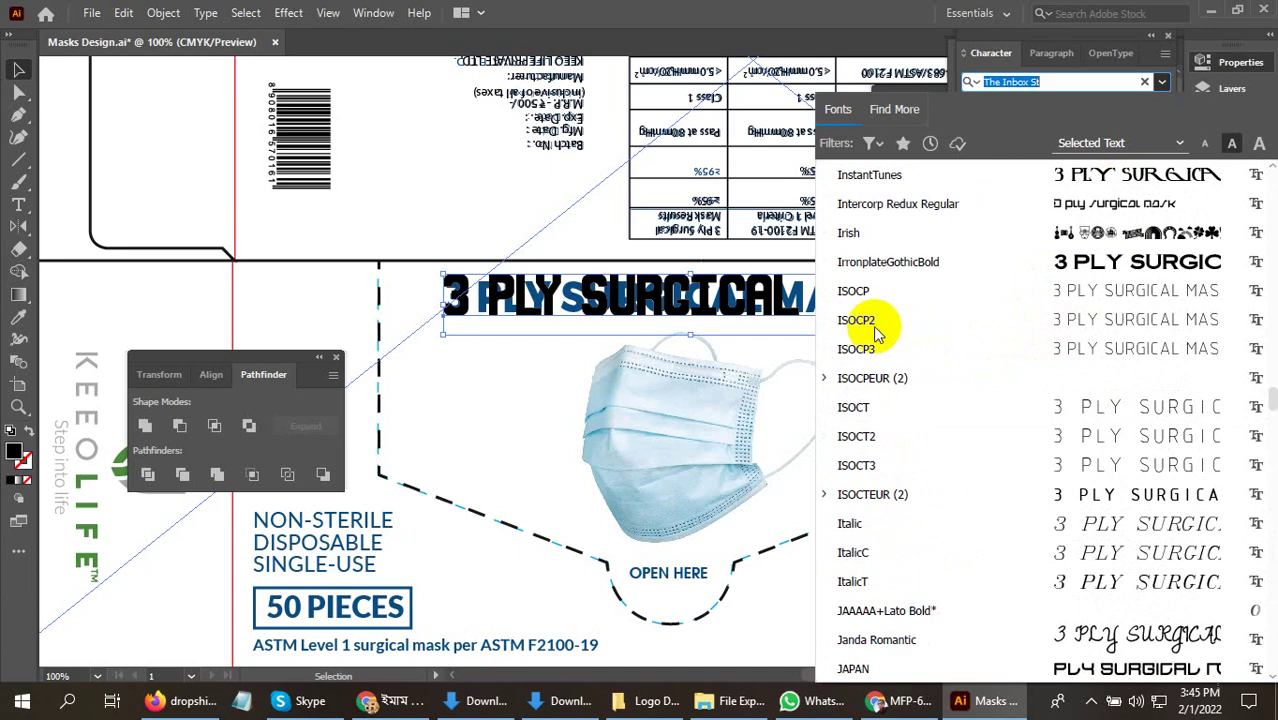
pyautogui.scroll(10, 876, 332)
pyautogui.scroll(10, 864, 333)
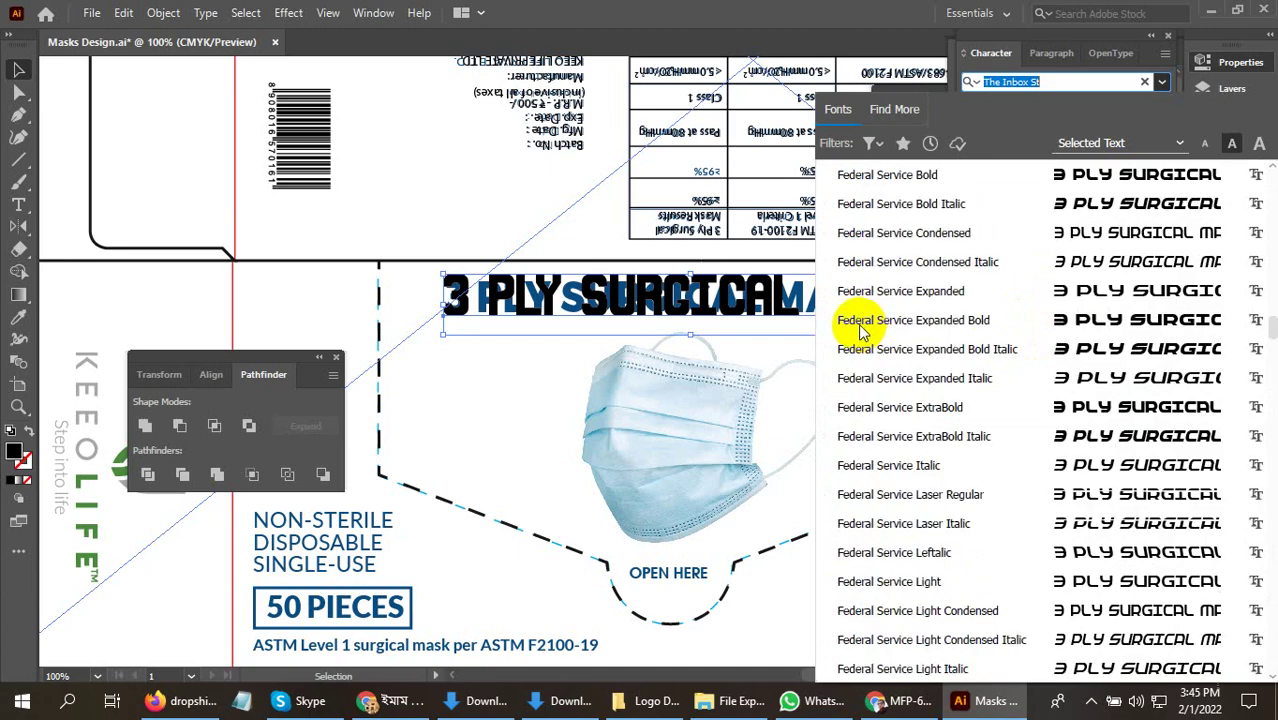
pyautogui.scroll(10, 862, 332)
pyautogui.scroll(15, 880, 315)
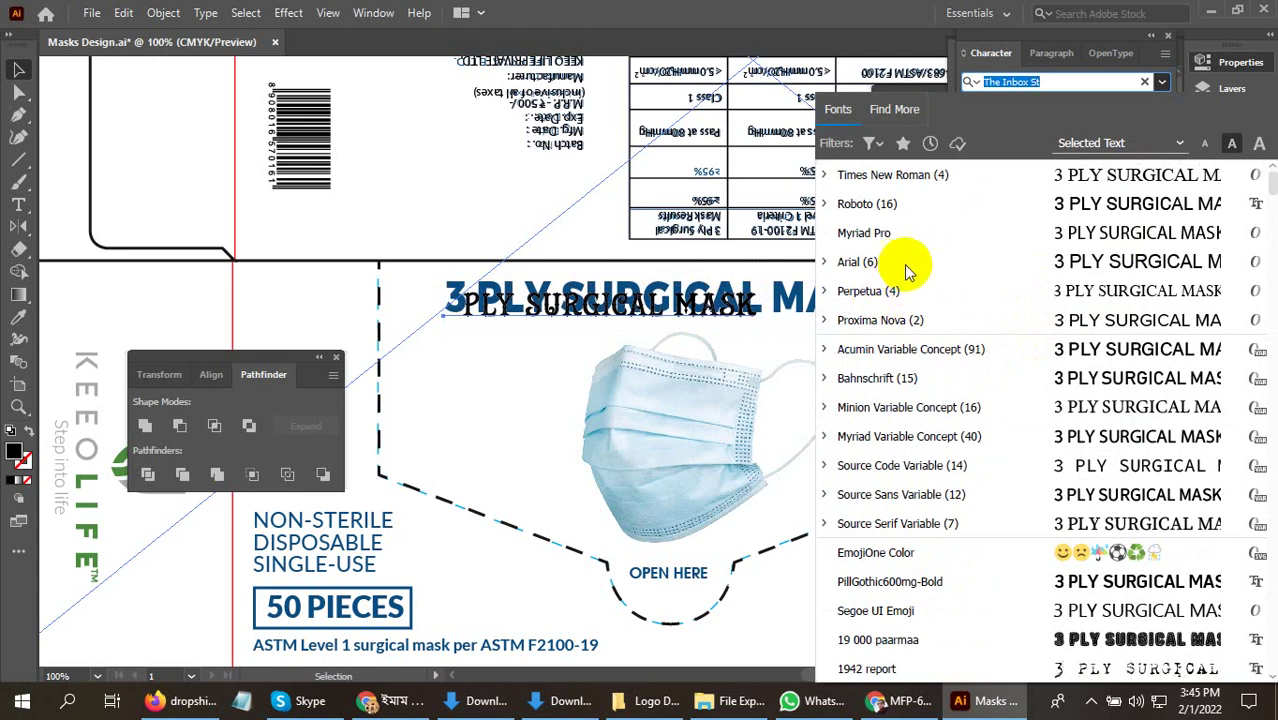
pyautogui.click(899, 263)
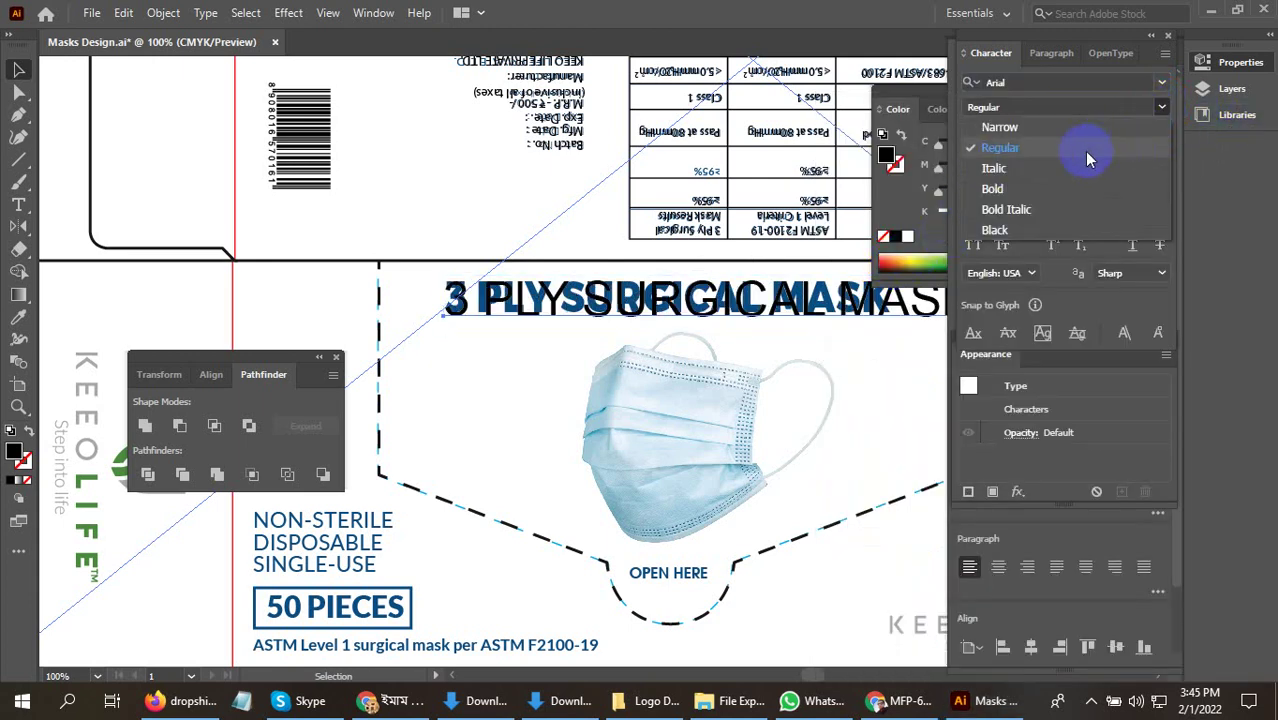
pyautogui.click(1025, 188)
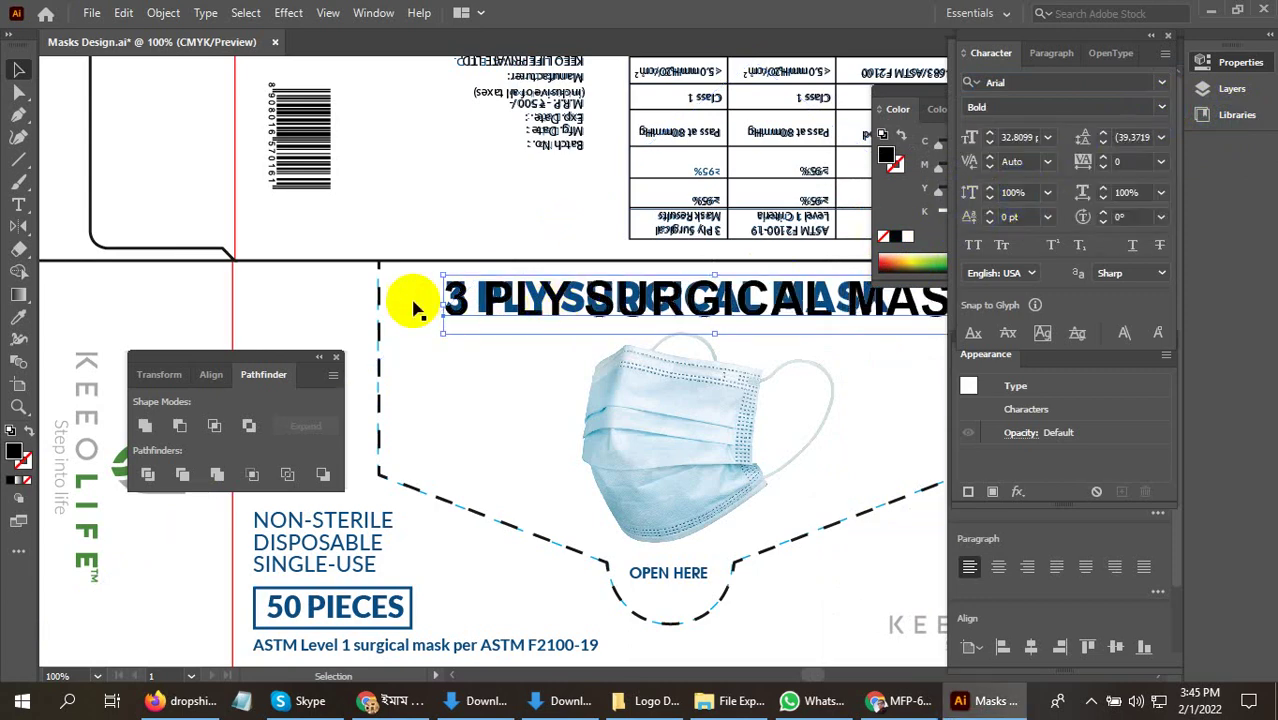
# Scale the Arial heading down to about 26.8 pt and align it over the original blue heading, matching its width
pyautogui.hscroll(1, 405, 428)
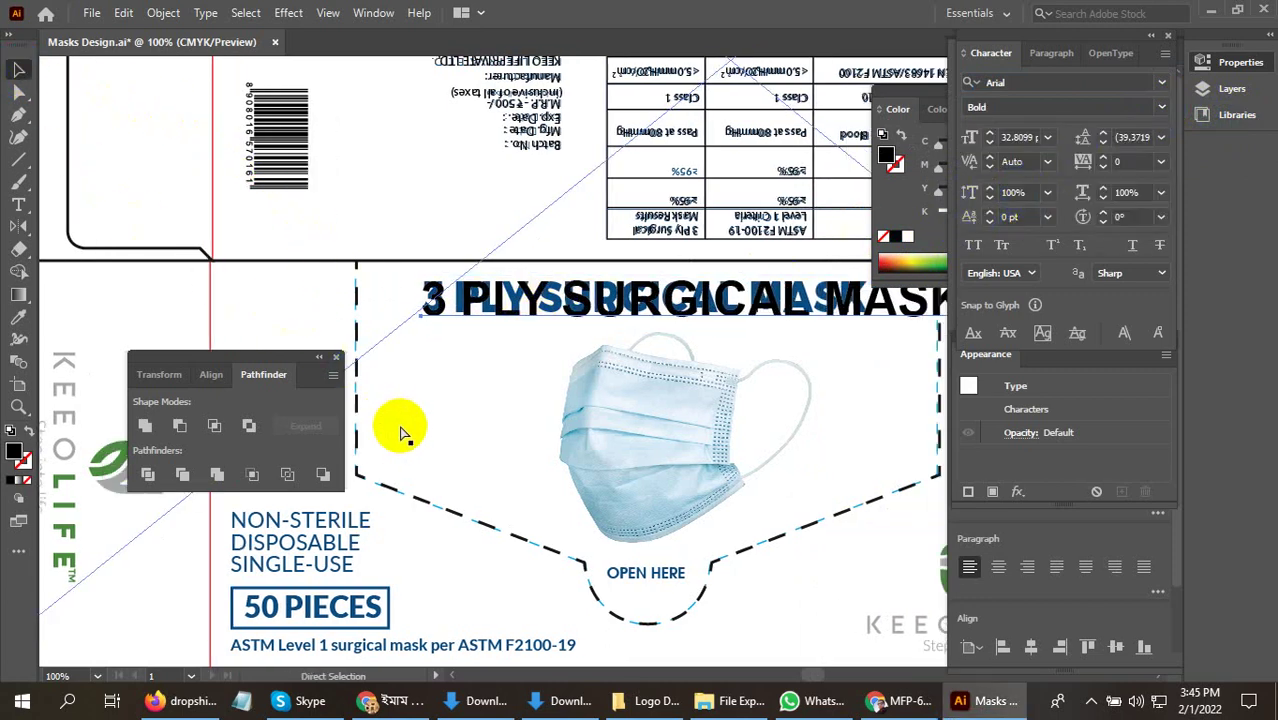
pyautogui.hscroll(1, 450, 422)
pyautogui.scroll(-1, 490, 422)
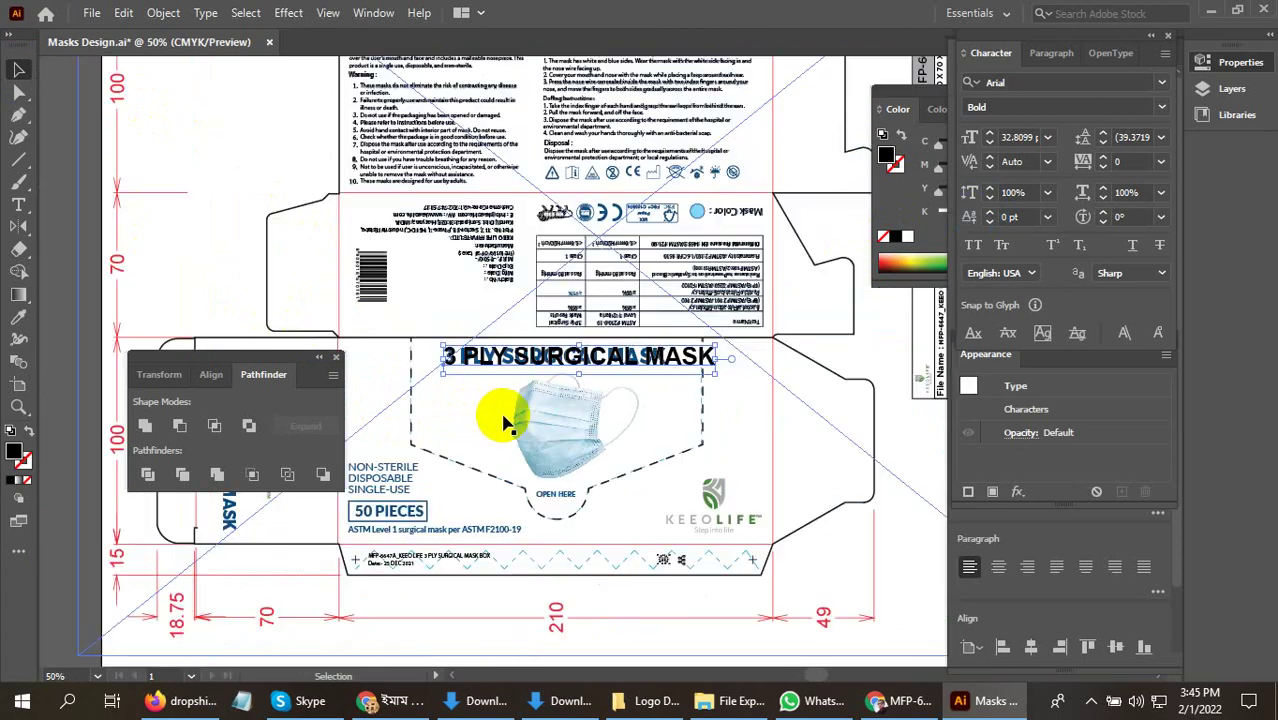
pyautogui.scroll(1, 690, 385)
pyautogui.moveTo(836, 357); pyautogui.dragTo(748, 362)
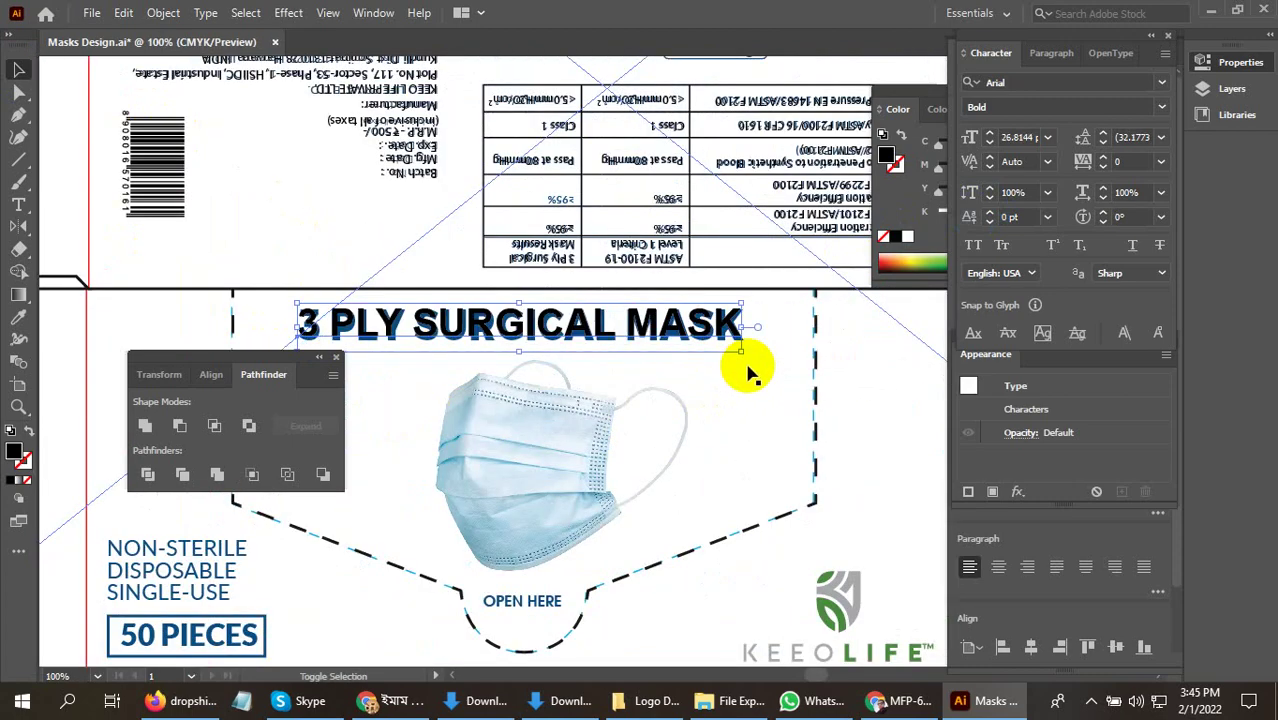
pyautogui.scroll(-1, 755, 364)
pyautogui.scroll(2, 757, 362)
pyautogui.scroll(2, 757, 362)
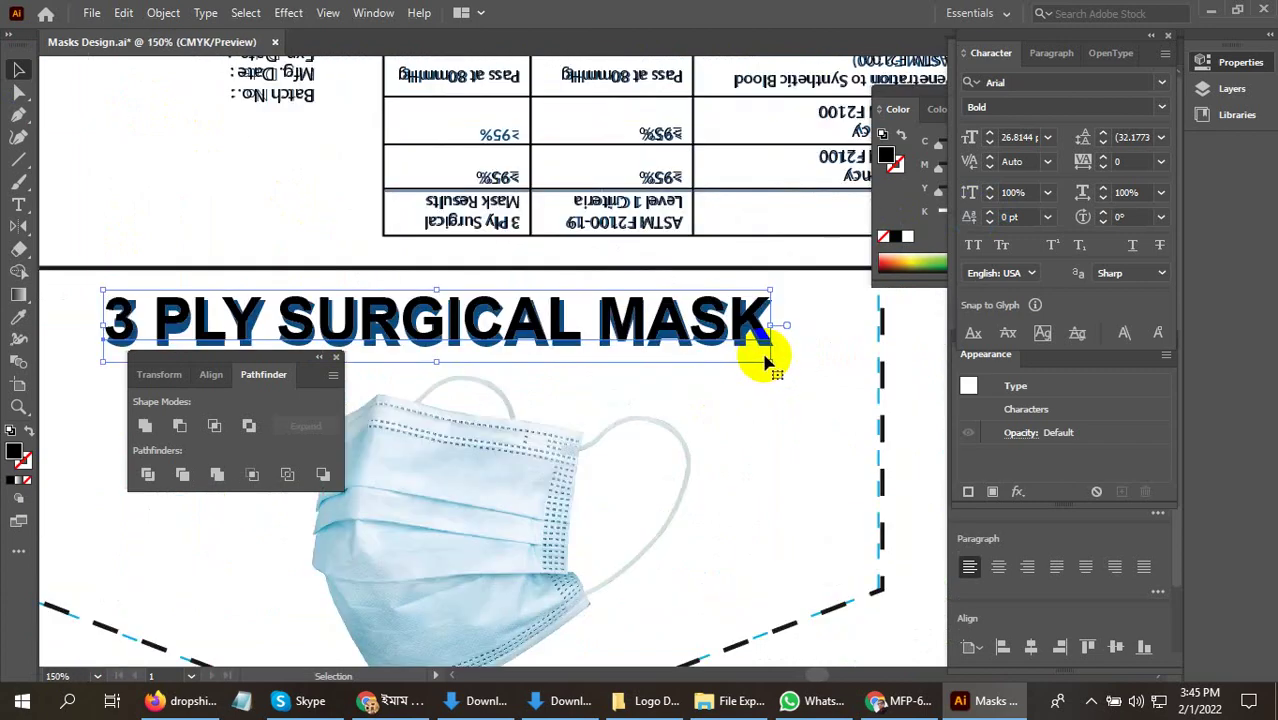
pyautogui.moveTo(766, 360); pyautogui.dragTo(772, 370)
pyautogui.scroll(-4, 756, 371)
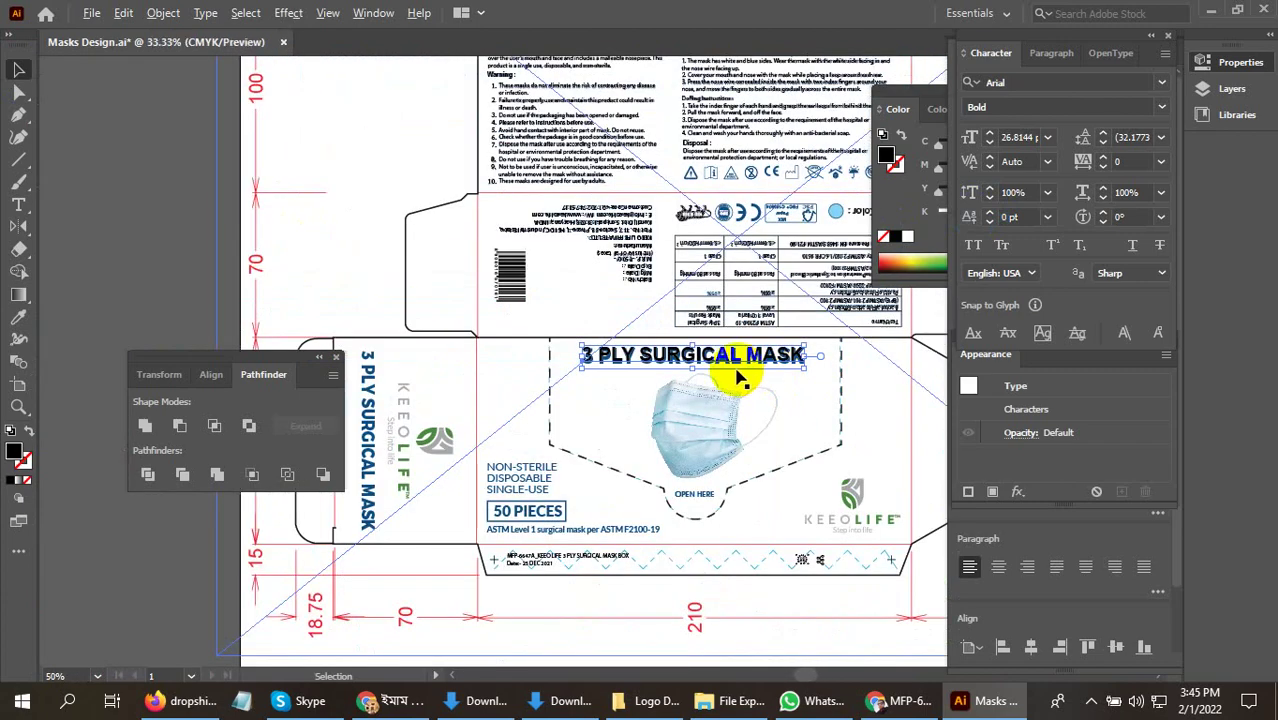
pyautogui.scroll(-1, 736, 366)
pyautogui.scroll(2, 756, 371)
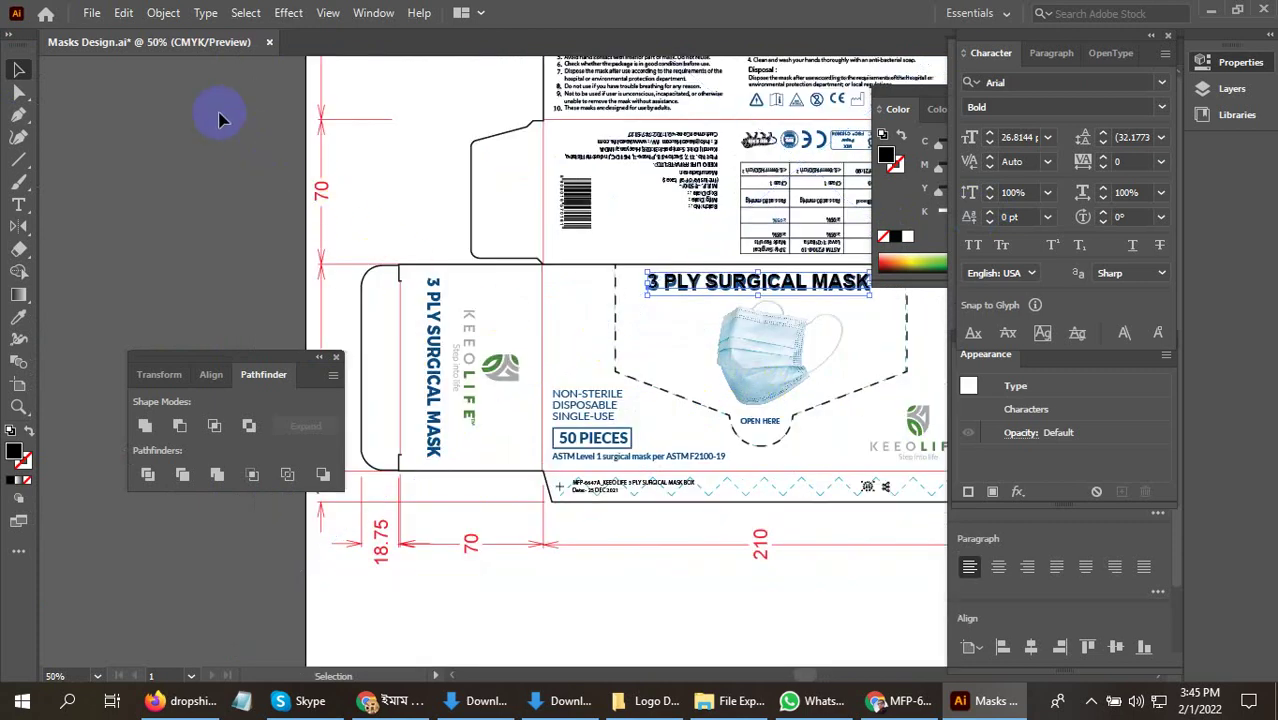
# Save the mask box document
pyautogui.click(90, 13)
pyautogui.click(153, 164)
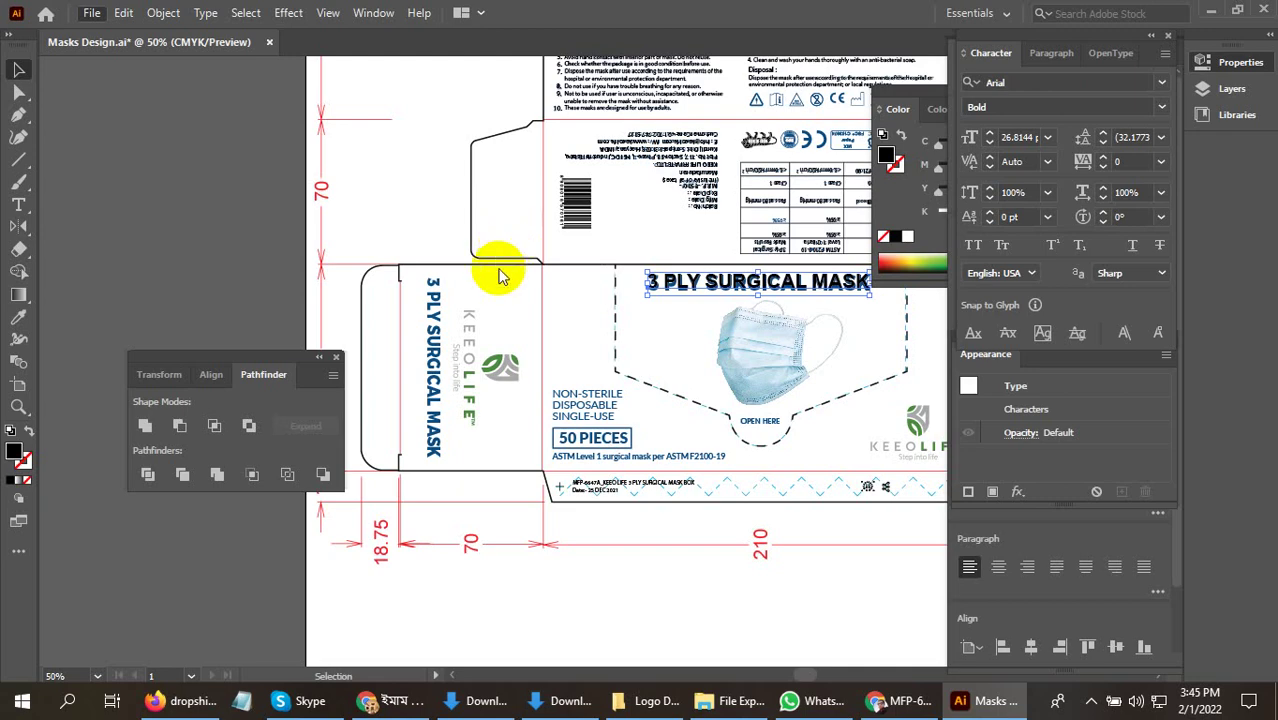
pyautogui.click(1091, 702)
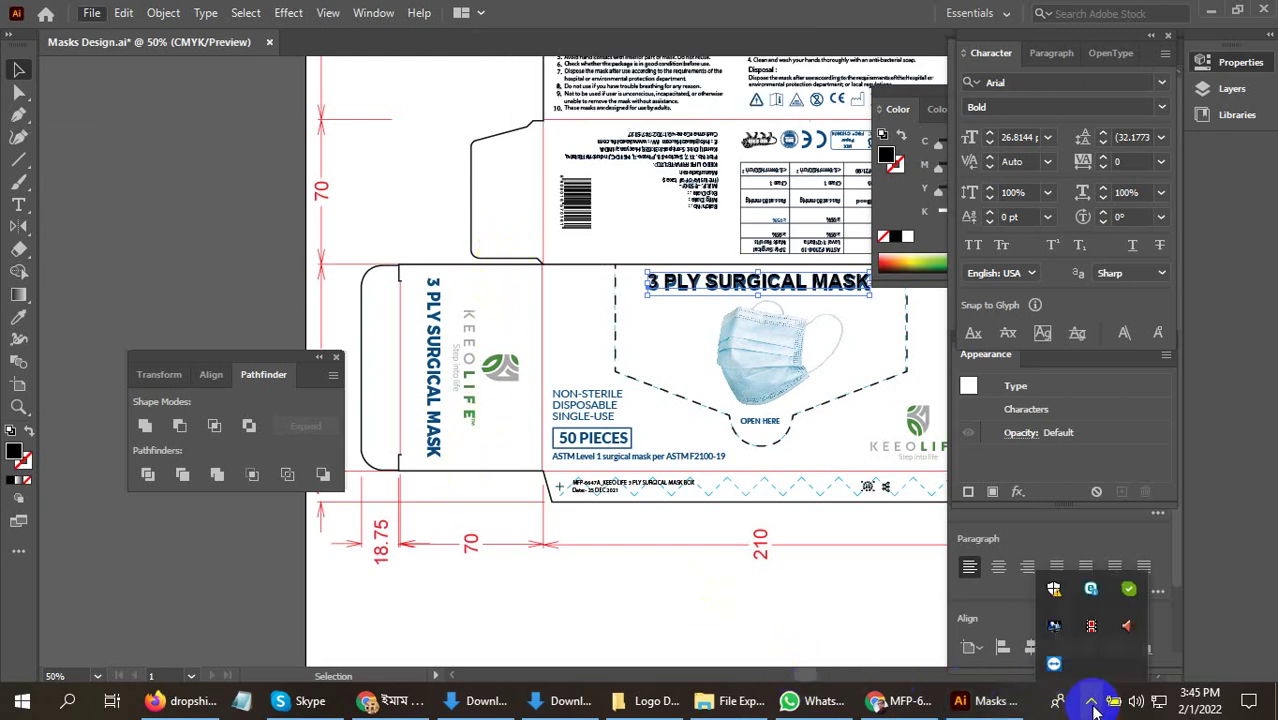
pyautogui.scroll(5, 283, 195)
pyautogui.scroll(4, 283, 195)
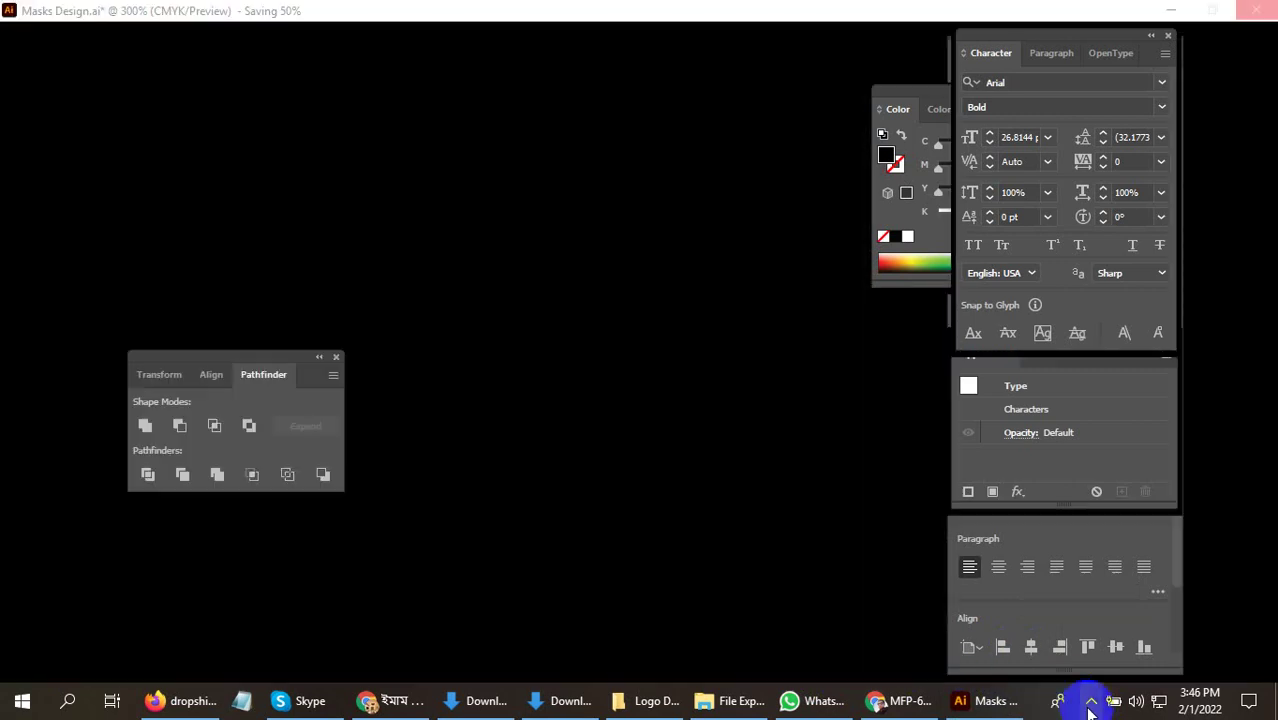
pyautogui.click(1092, 700)
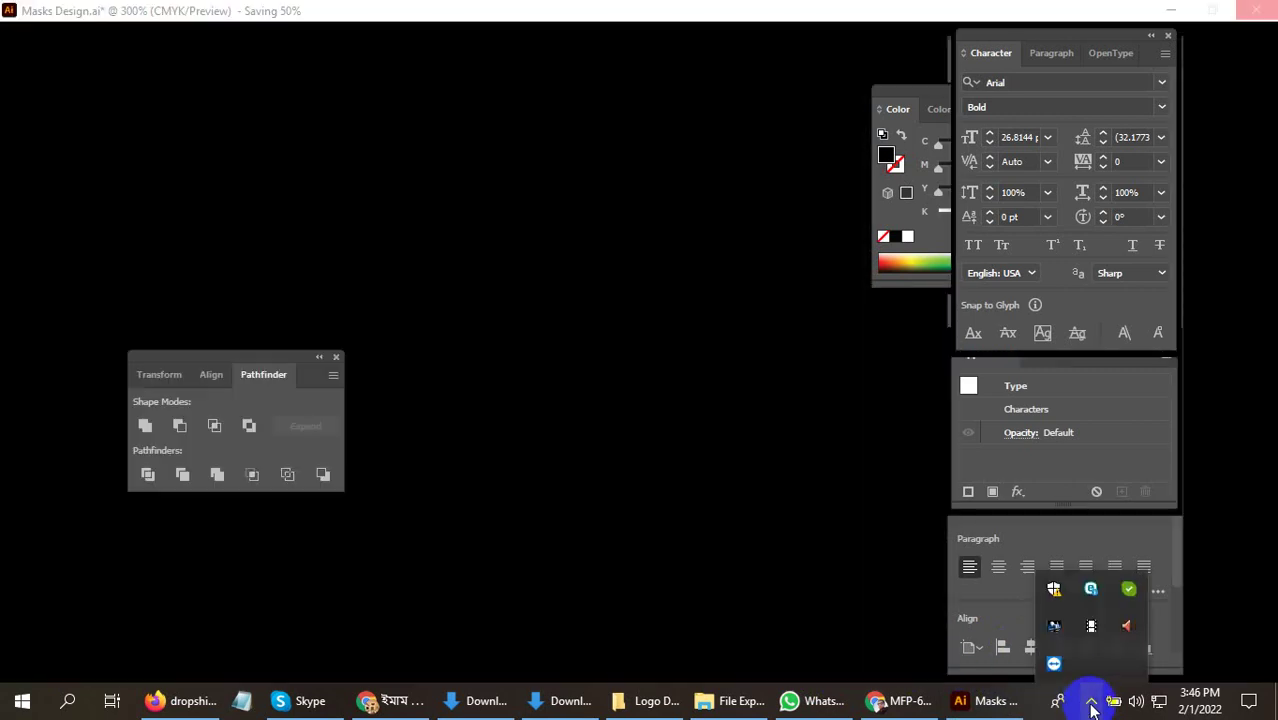
# Pick up the rotated Medical Turbo logo group from the other mask box artwork for reuse on this box
pyautogui.click(465, 195)
pyautogui.moveTo(648, 182); pyautogui.dragTo(449, 290)
pyautogui.press('a')
pyautogui.scroll(-5, 379, 288)
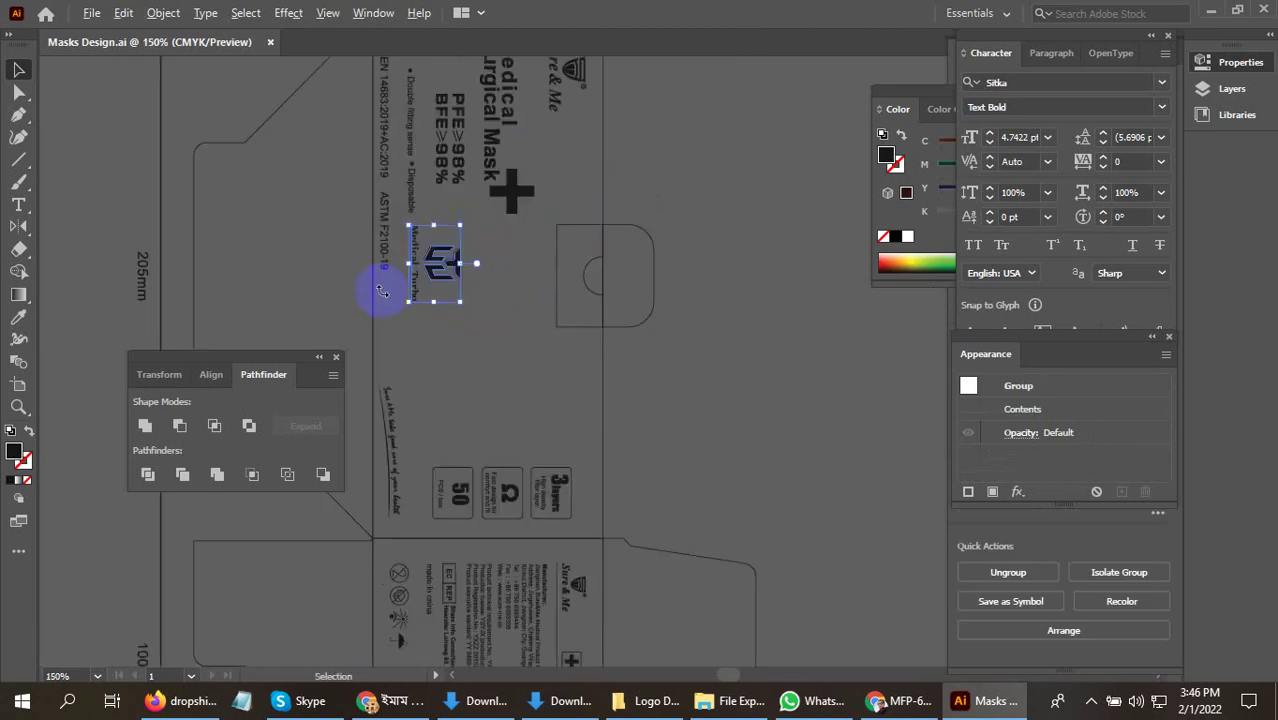
pyautogui.moveTo(490, 308); pyautogui.dragTo(613, 288)
pyautogui.scroll(-3, 590, 318)
pyautogui.moveTo(692, 325); pyautogui.dragTo(488, 388)
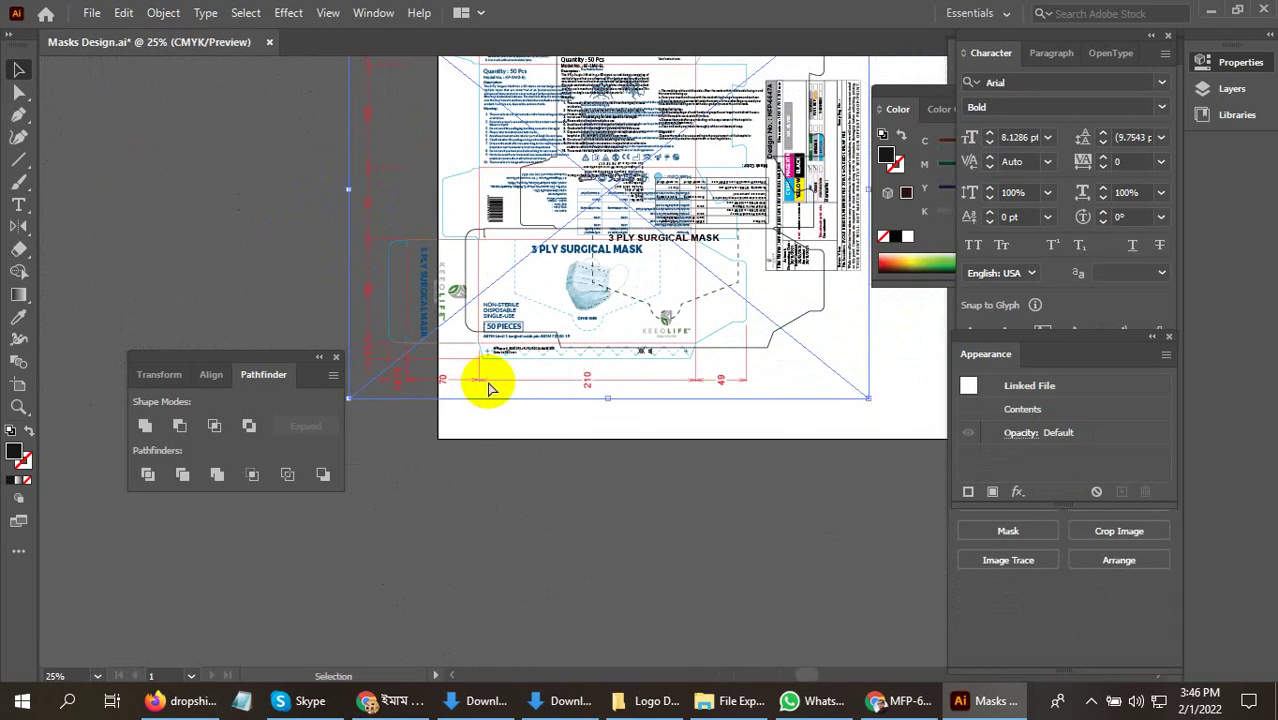
# Place the rotated Medical Turbo logo over the KEEOLIFE logo on the side panel, scaled so its text is about 19 pt
pyautogui.scroll(1, 490, 388)
pyautogui.scroll(2, 571, 280)
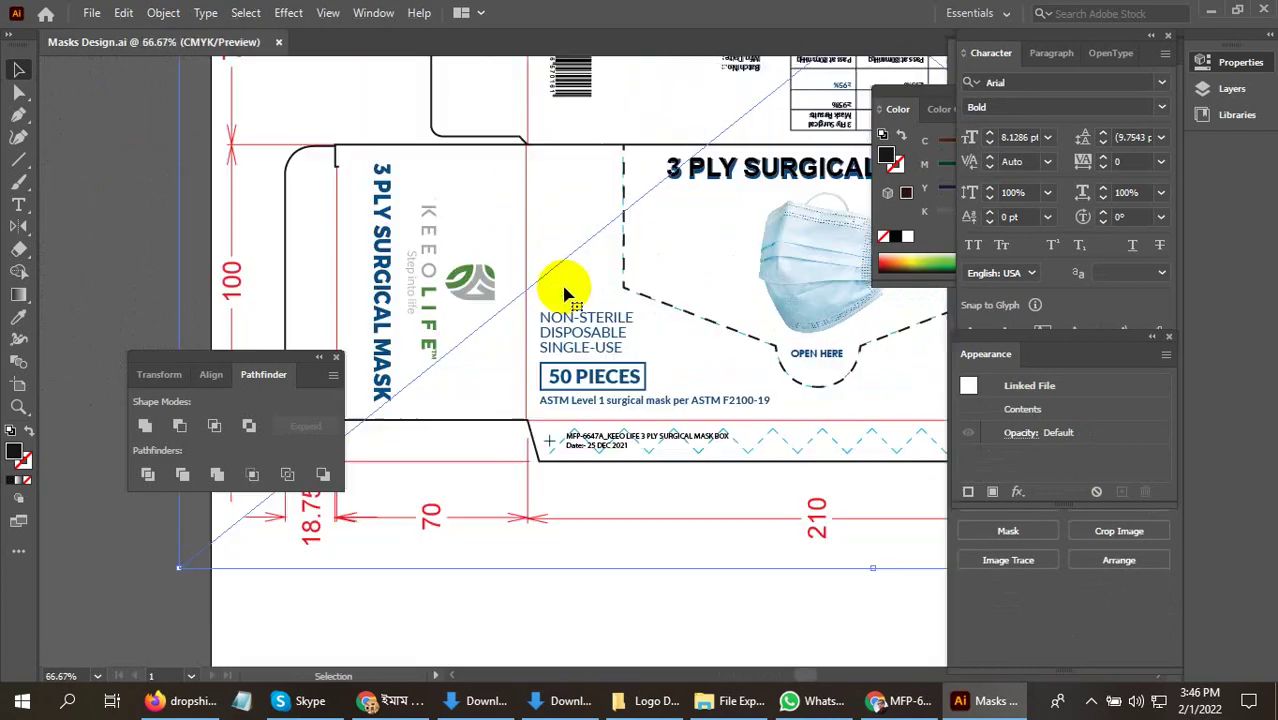
pyautogui.hscroll(-4, 542, 337)
pyautogui.scroll(1, 650, 277)
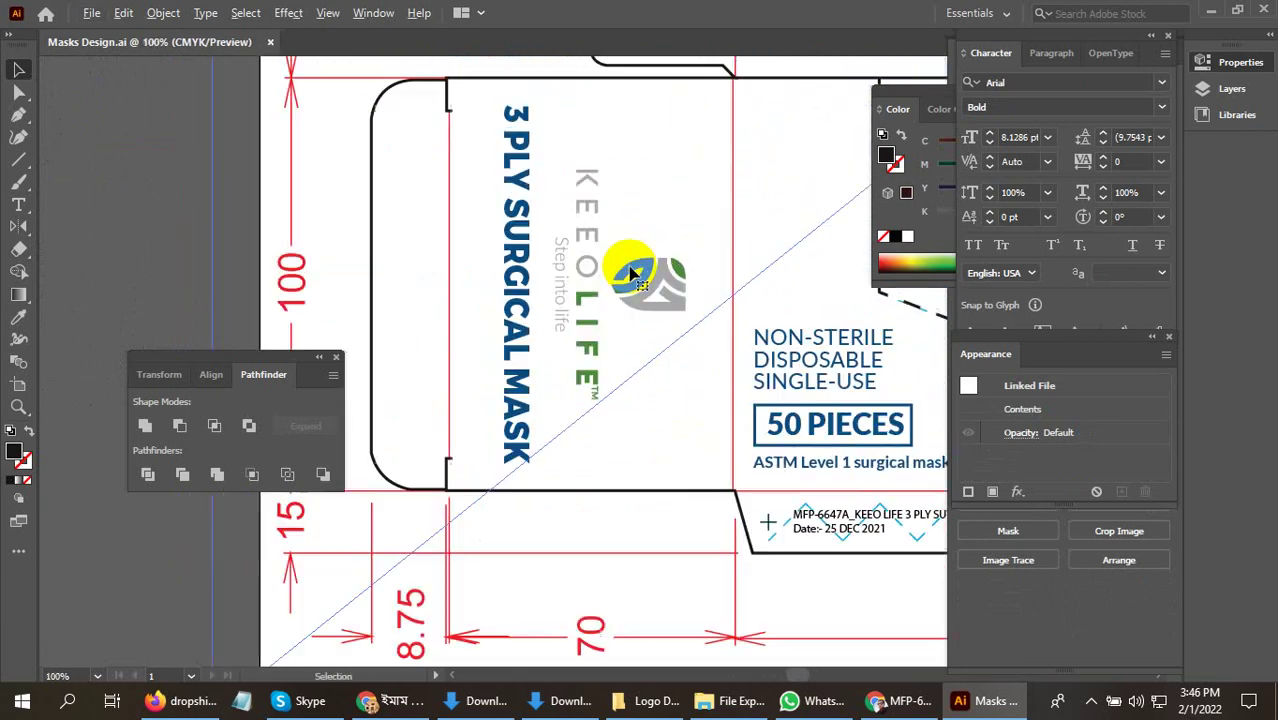
pyautogui.moveTo(633, 335); pyautogui.dragTo(728, 417)
pyautogui.moveTo(708, 296); pyautogui.dragTo(664, 301)
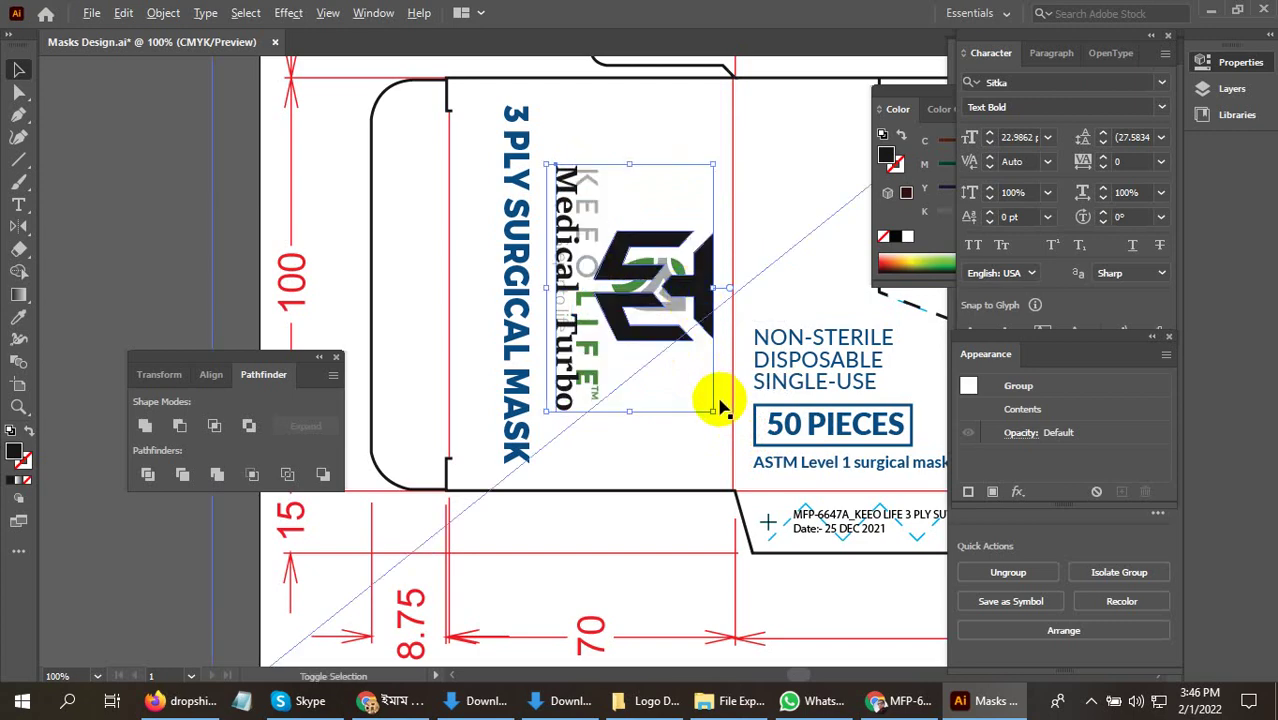
pyautogui.moveTo(716, 411); pyautogui.dragTo(700, 390)
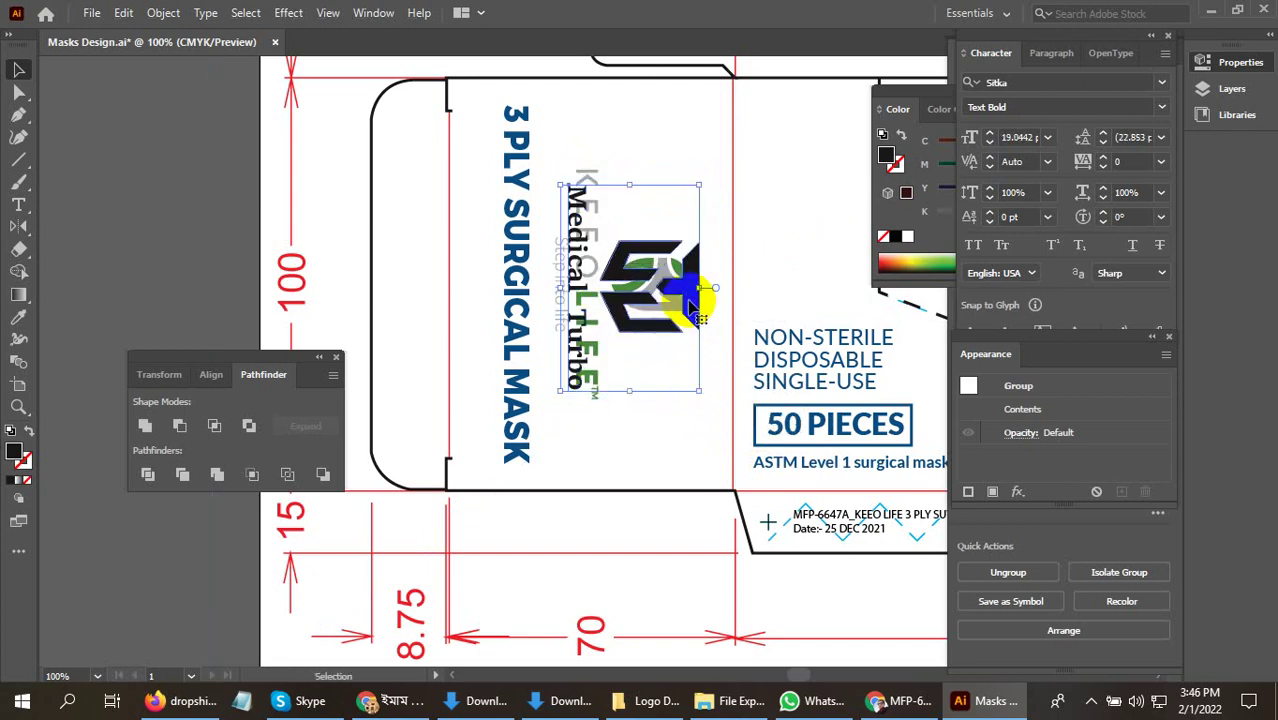
pyautogui.moveTo(675, 300); pyautogui.dragTo(665, 300)
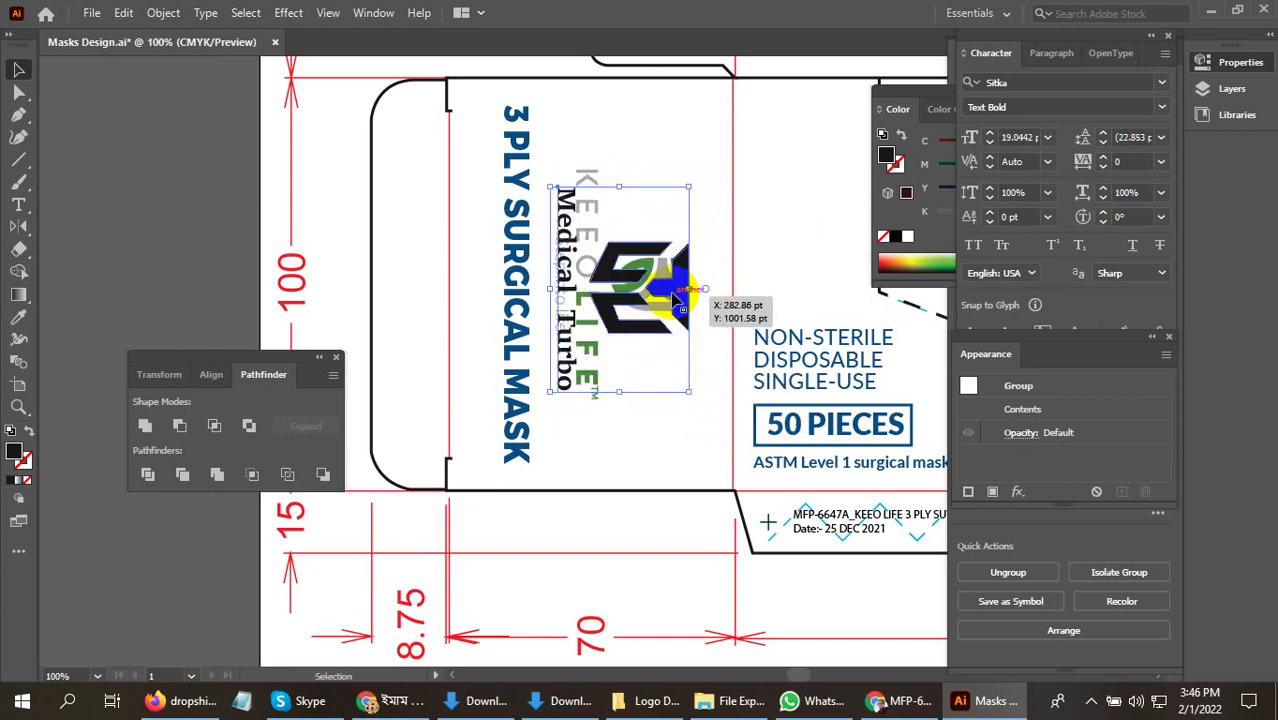
# Place the Medical Turbo logo upright over the KEEOLIFE logo on the front panel, covering its emblem and name
pyautogui.scroll(-2, 433, 300)
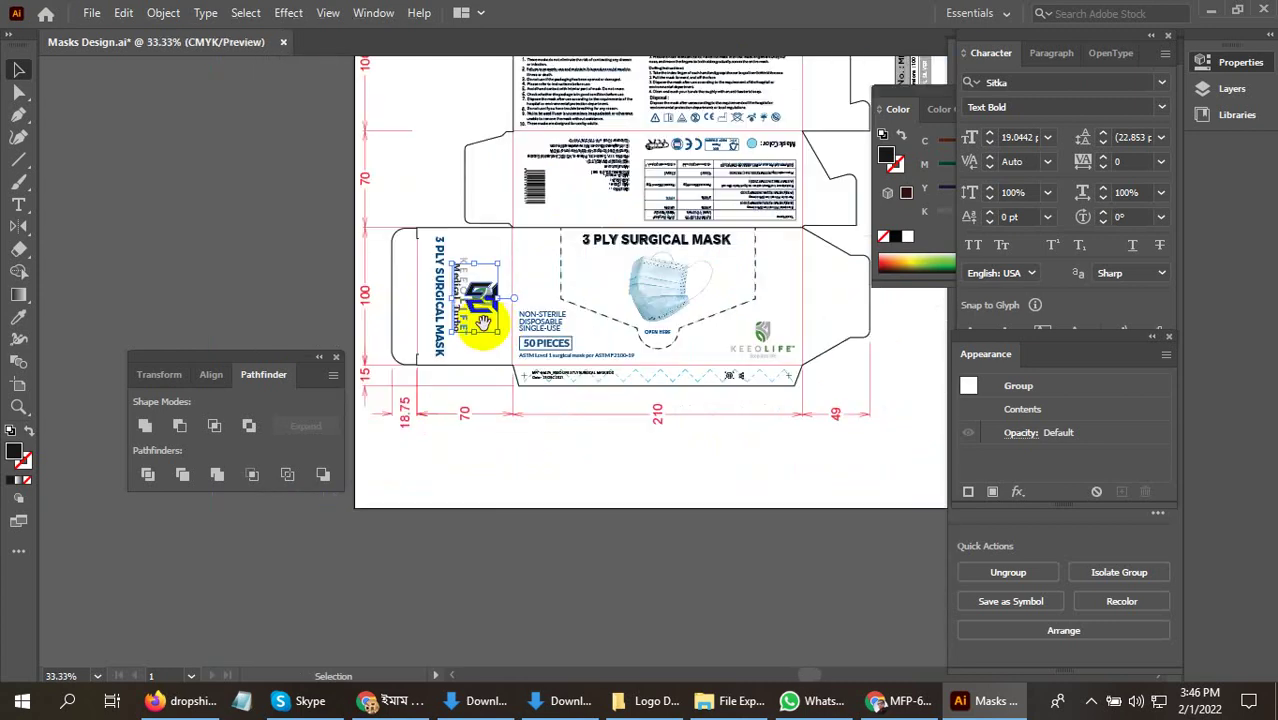
pyautogui.scroll(-2, 400, 314)
pyautogui.moveTo(512, 334); pyautogui.dragTo(713, 294)
pyautogui.scroll(2, 710, 385)
pyautogui.moveTo(716, 398); pyautogui.dragTo(778, 370)
pyautogui.scroll(2, 695, 372)
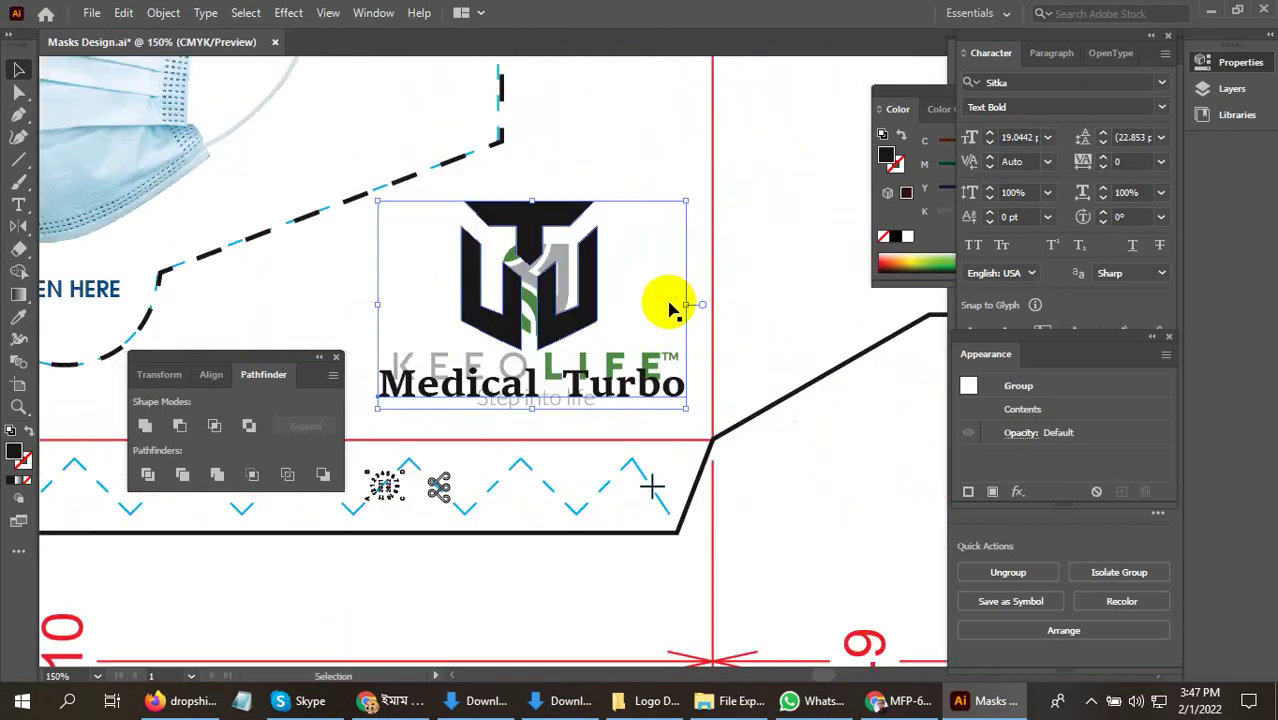
# Scale the upright Medical Turbo logo on the front panel down until its text is about 13 pt
pyautogui.moveTo(676, 200); pyautogui.dragTo(640, 245)
pyautogui.moveTo(560, 320); pyautogui.dragTo(548, 412)
pyautogui.moveTo(645, 245); pyautogui.dragTo(652, 244)
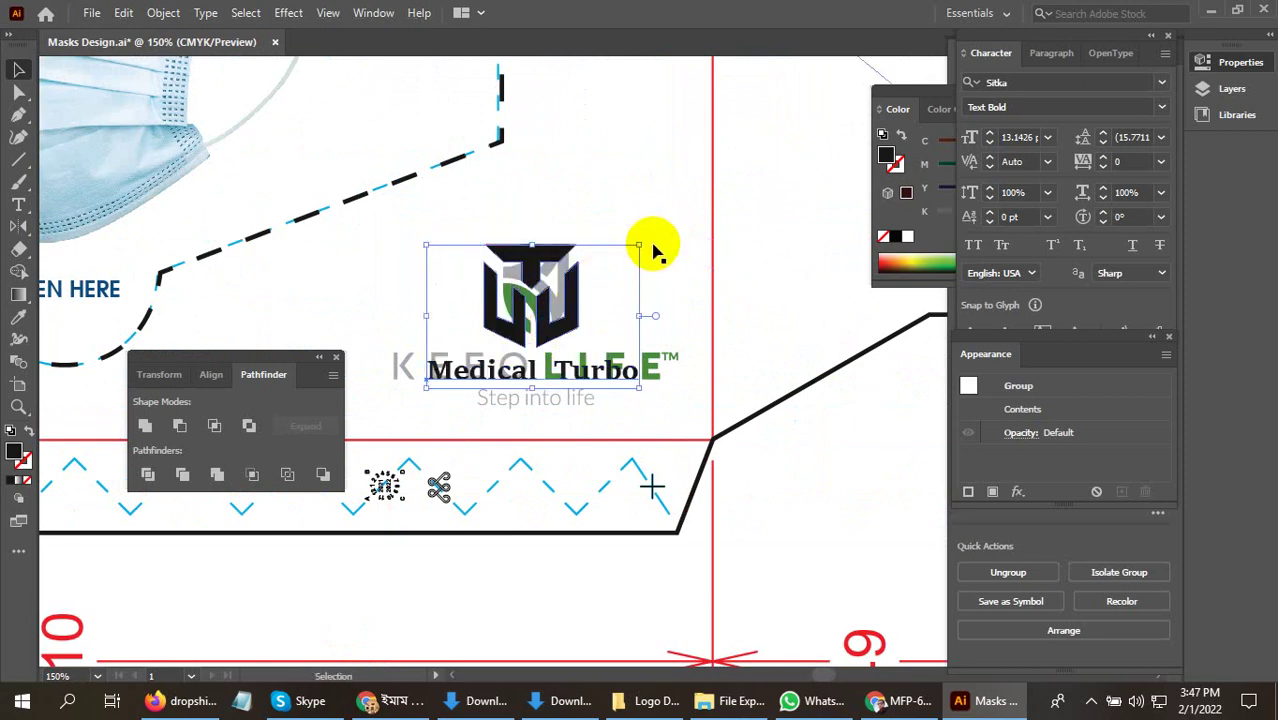
pyautogui.click(740, 290)
# Place a rotated copy of the front panel's 3 PLY SURGICAL MASK heading over the side panel's heading, at about 22.5 pt
pyautogui.scroll(-4, 770, 314)
pyautogui.scroll(2, 619, 336)
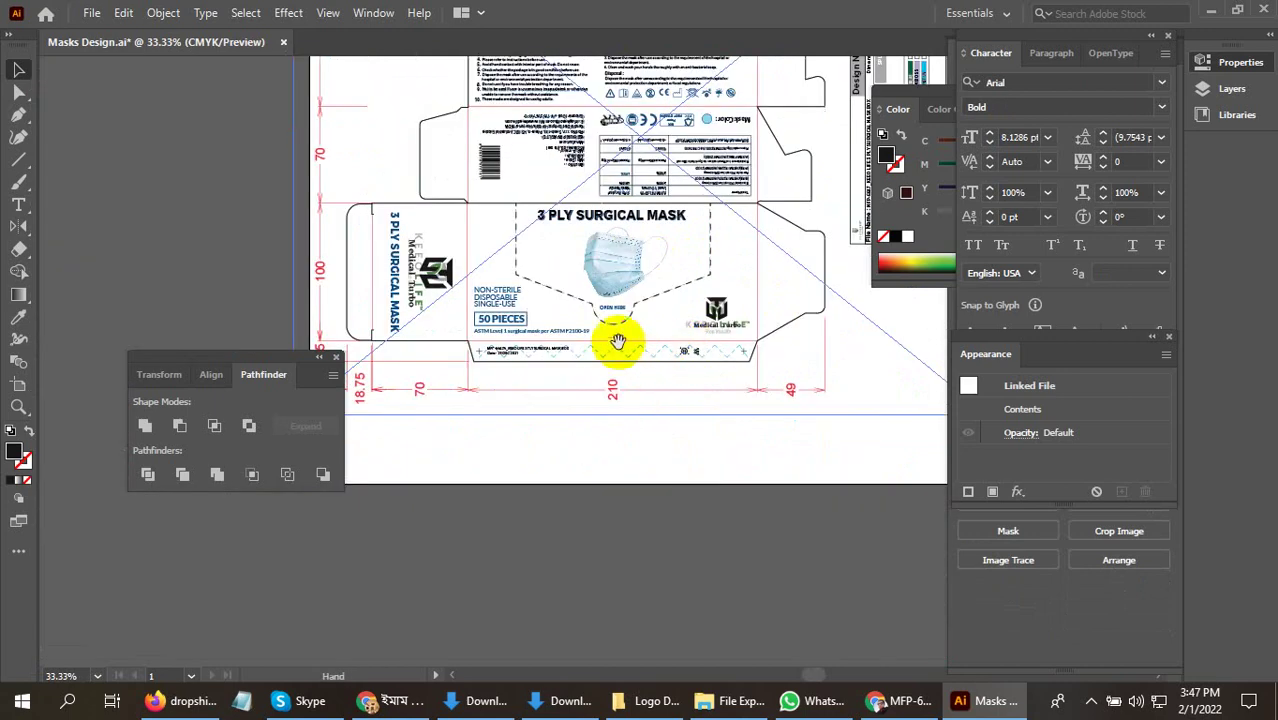
pyautogui.scroll(2, 541, 332)
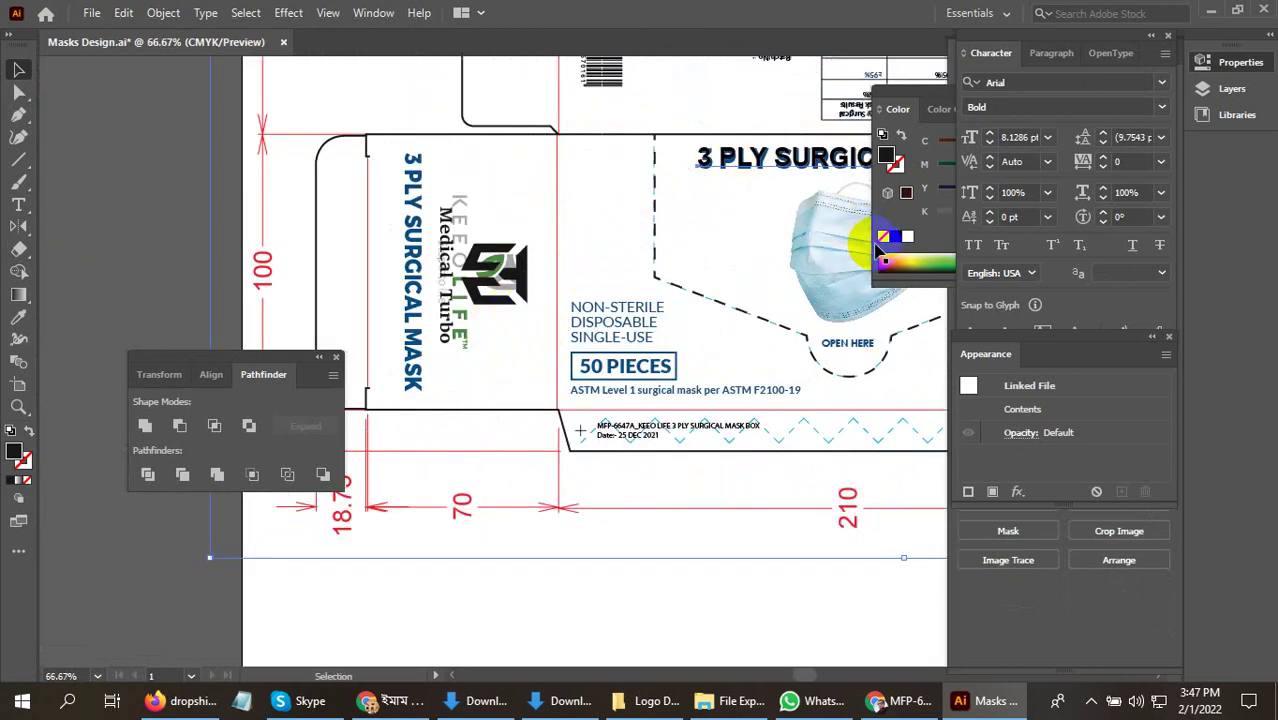
pyautogui.click(784, 176)
pyautogui.moveTo(763, 176); pyautogui.dragTo(391, 362)
pyautogui.moveTo(447, 212); pyautogui.dragTo(414, 270)
pyautogui.moveTo(433, 103); pyautogui.dragTo(420, 132)
# Line up the rotated 3 PLY SURGICAL MASK text with the original side-panel heading and scale it to about 21.4 pt
pyautogui.scroll(2, 400, 390)
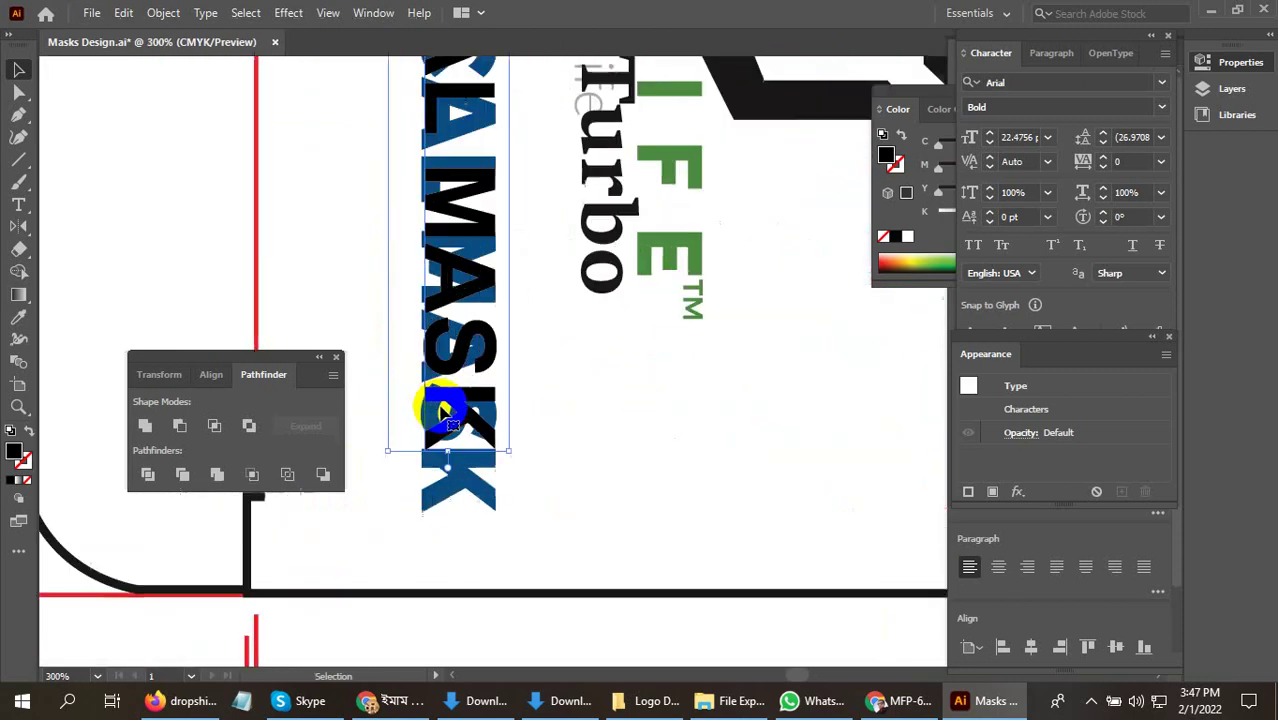
pyautogui.moveTo(446, 428); pyautogui.dragTo(443, 462)
pyautogui.hotkey('ctrl', '1')
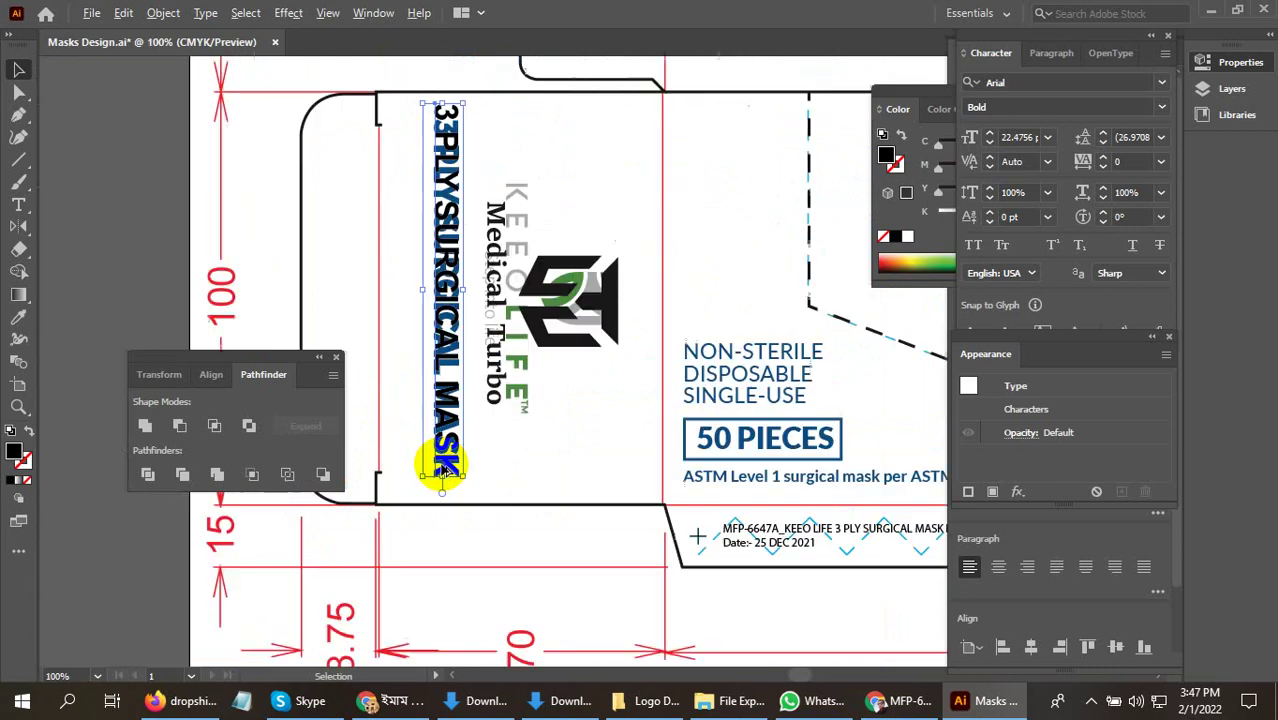
pyautogui.scroll(1, 449, 96)
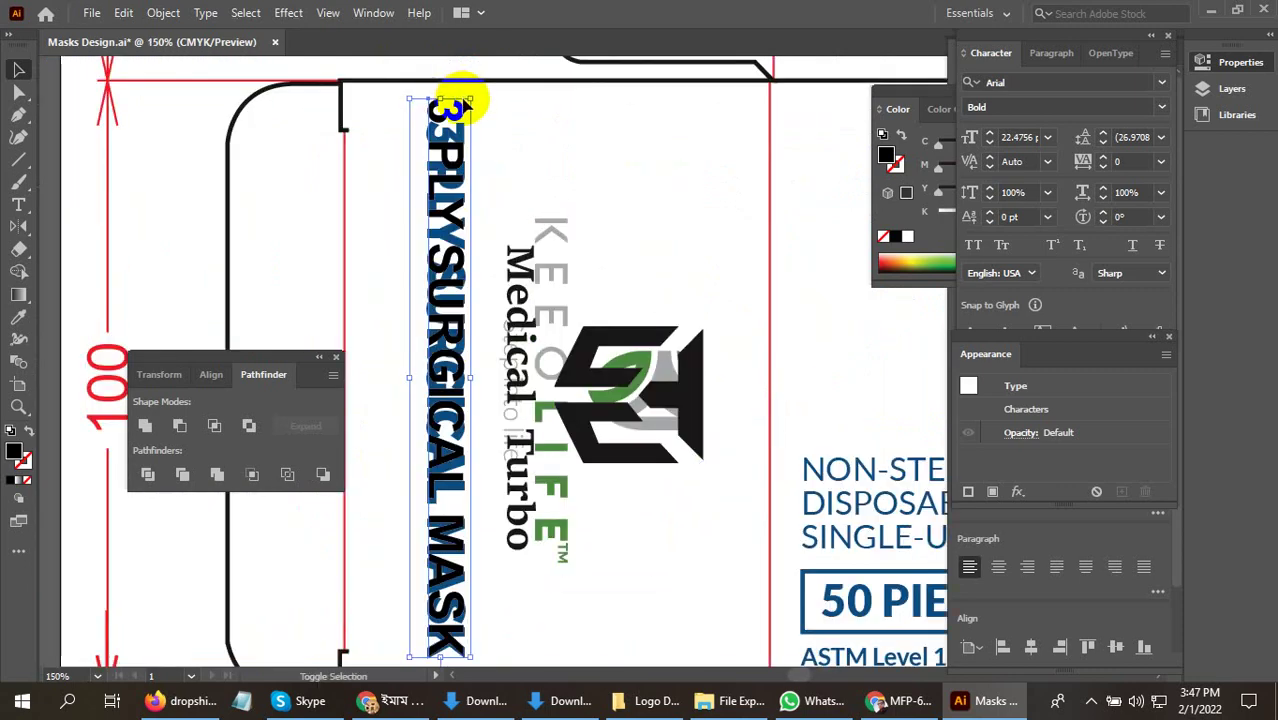
pyautogui.moveTo(470, 100); pyautogui.dragTo(467, 108)
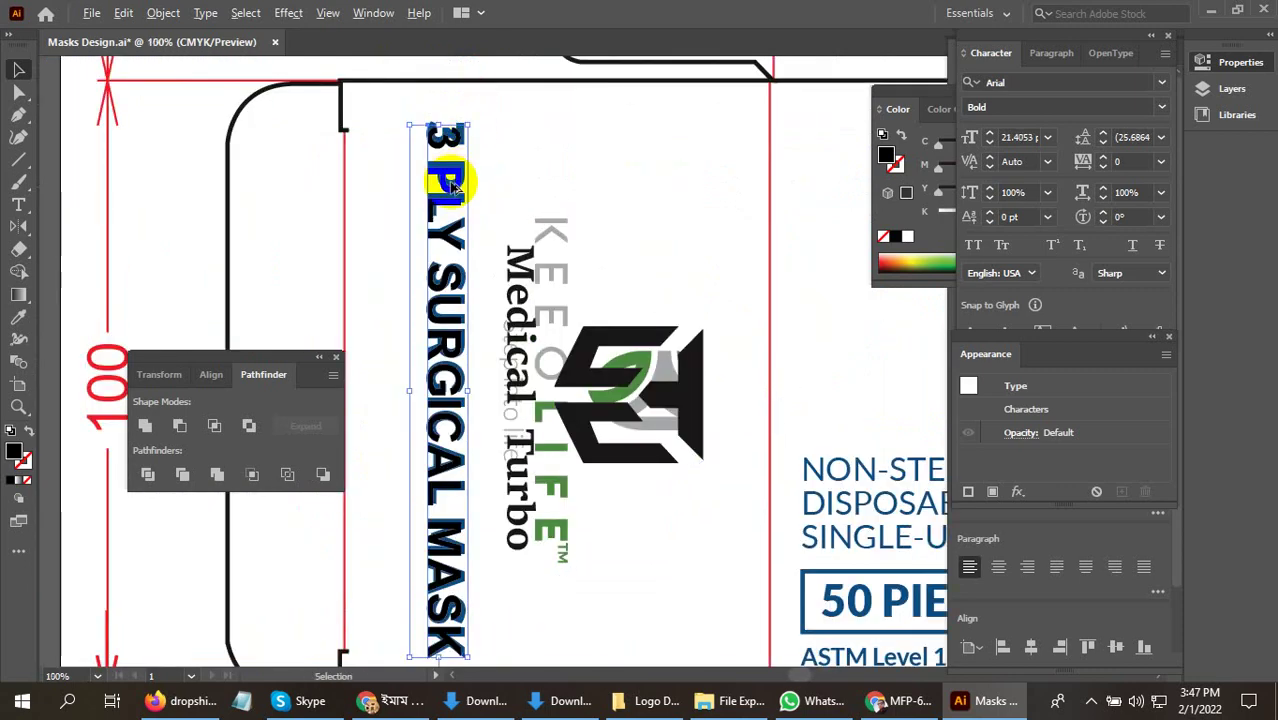
pyautogui.scroll(-1, 460, 235)
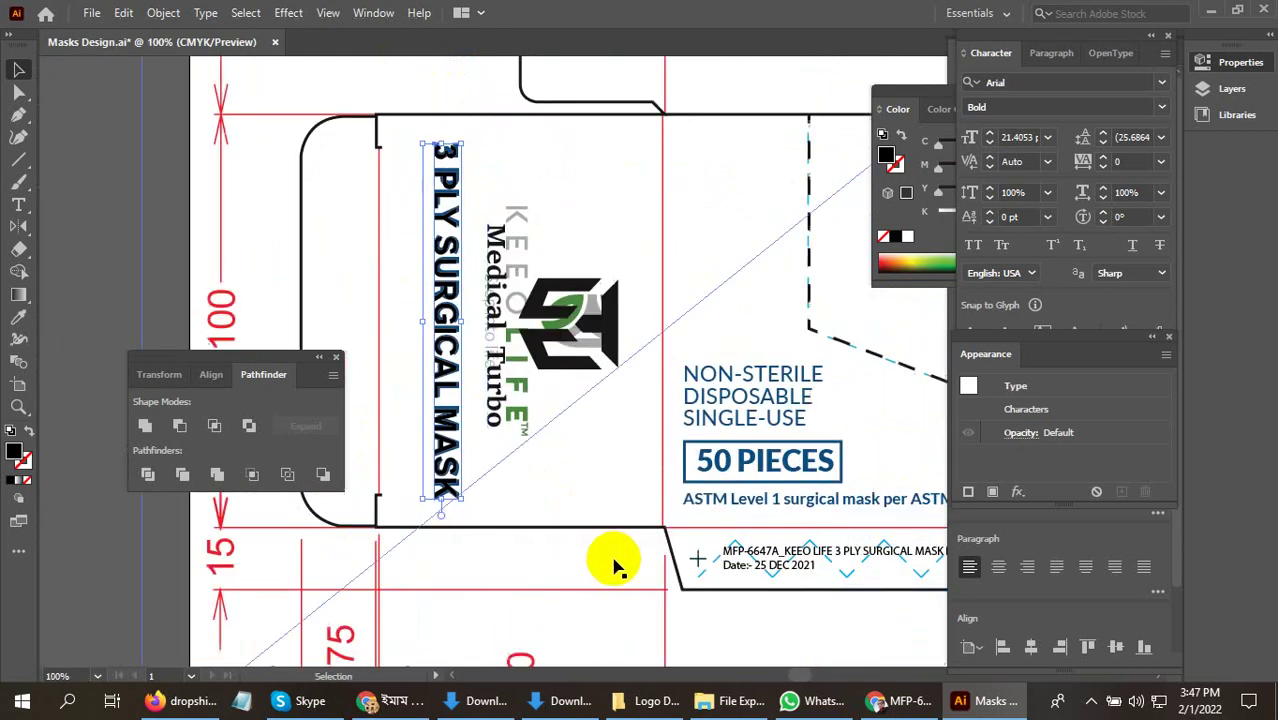
# Duplicate the front panel's 3 PLY SURGICAL MASK heading above the NON-STERILE lines and replace the copy's wording with "5 PIECES"
pyautogui.click(1092, 703)
pyautogui.scroll(-2, 425, 322)
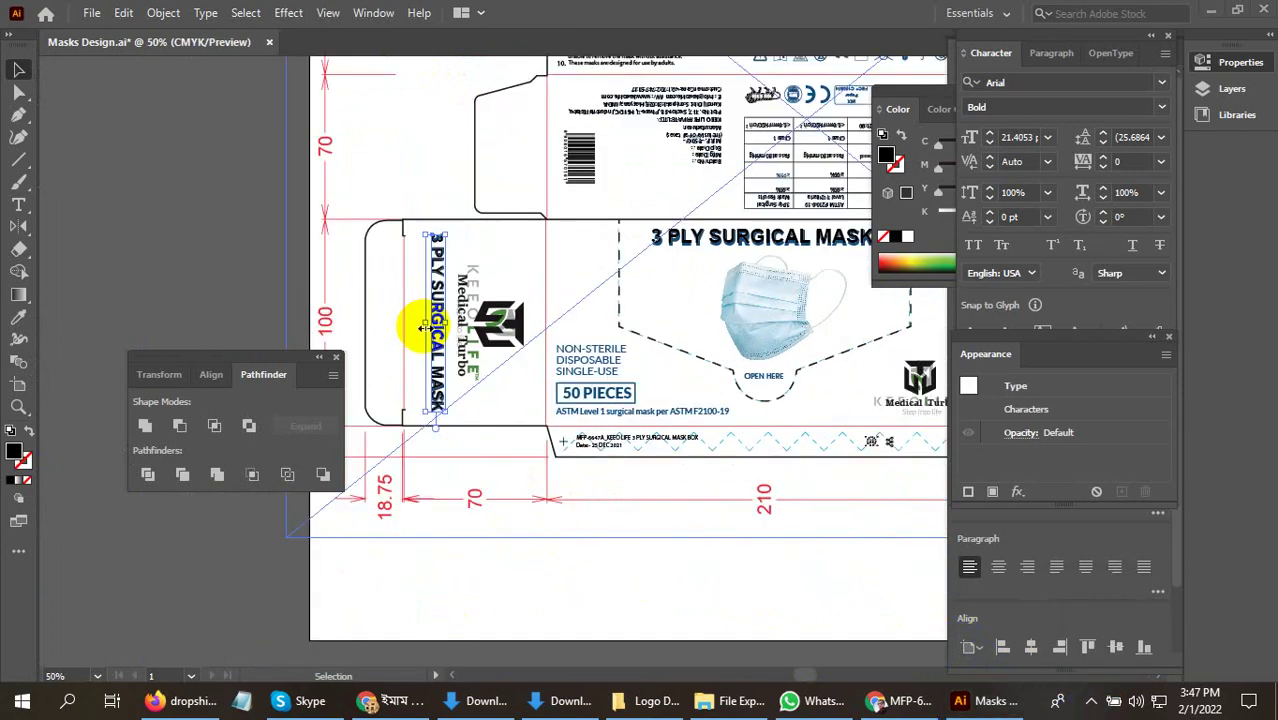
pyautogui.scroll(2, 605, 410)
pyautogui.scroll(1, 570, 442)
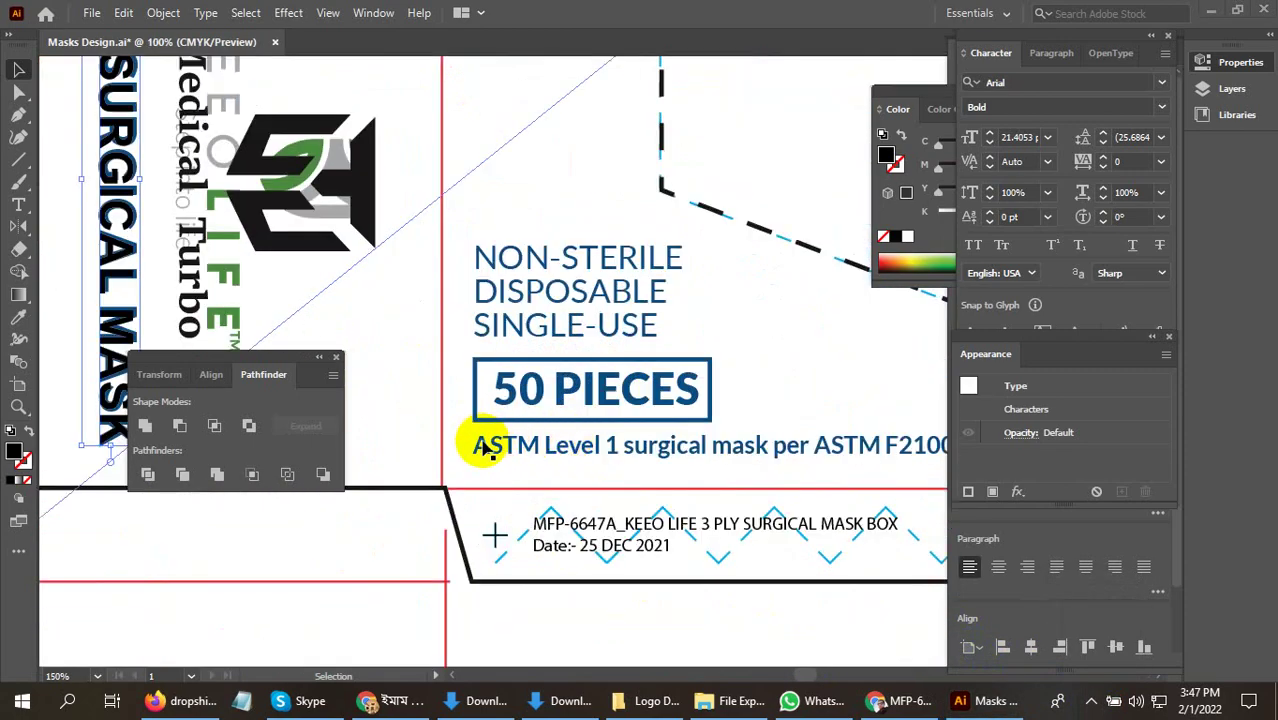
pyautogui.scroll(-2, 485, 442)
pyautogui.click(515, 398)
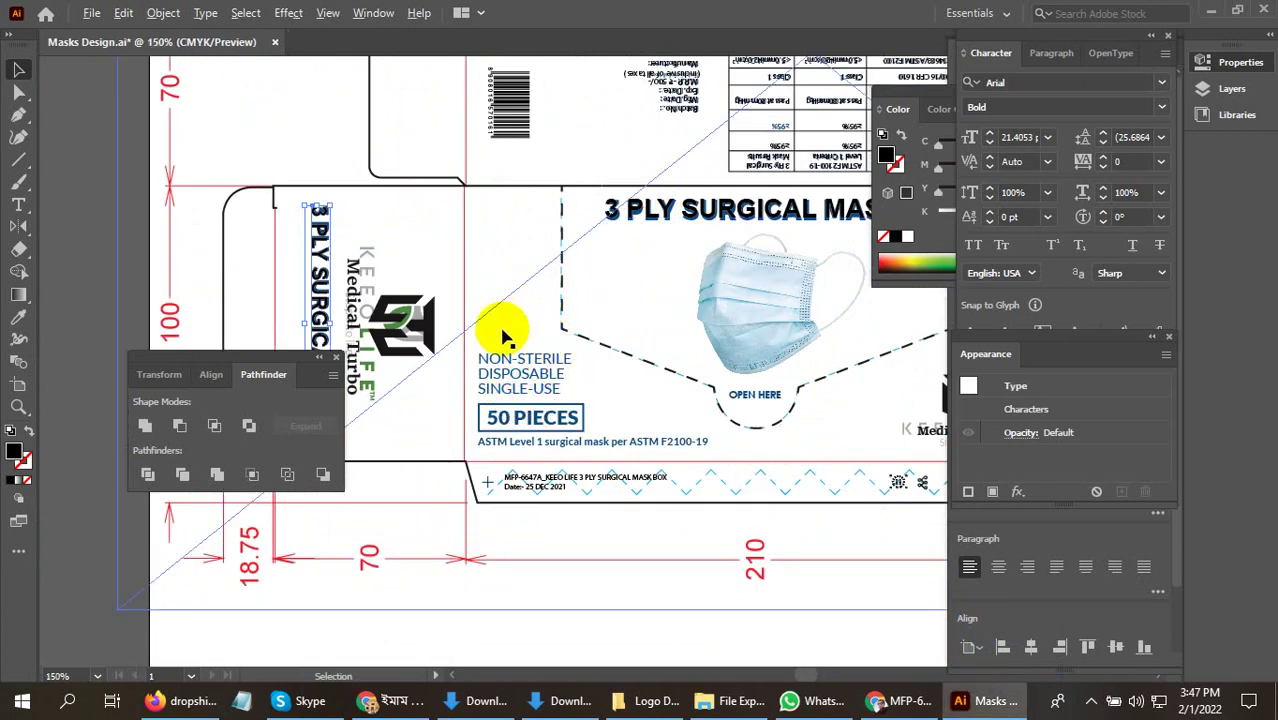
pyautogui.scroll(2, 500, 334)
pyautogui.click(740, 78)
pyautogui.moveTo(742, 78); pyautogui.dragTo(477, 331)
pyautogui.press('t')
pyautogui.tripleClick(476, 331)
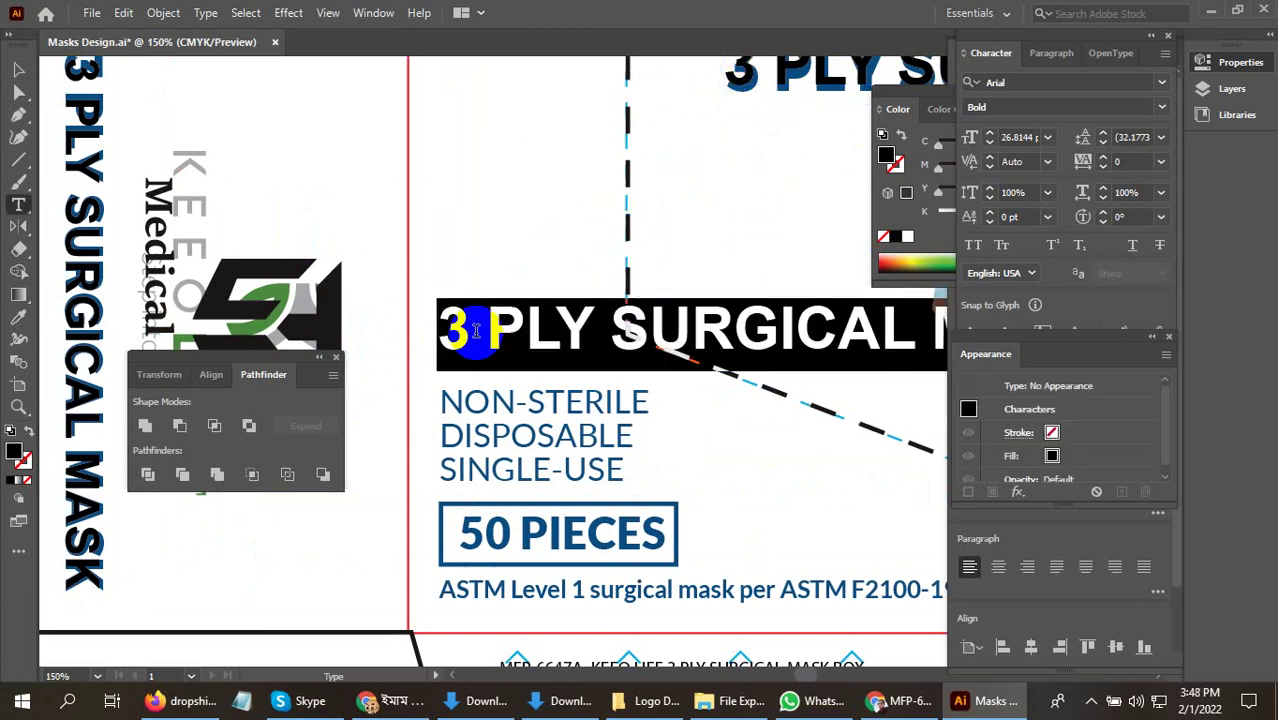
pyautogui.write('5 PIECES')
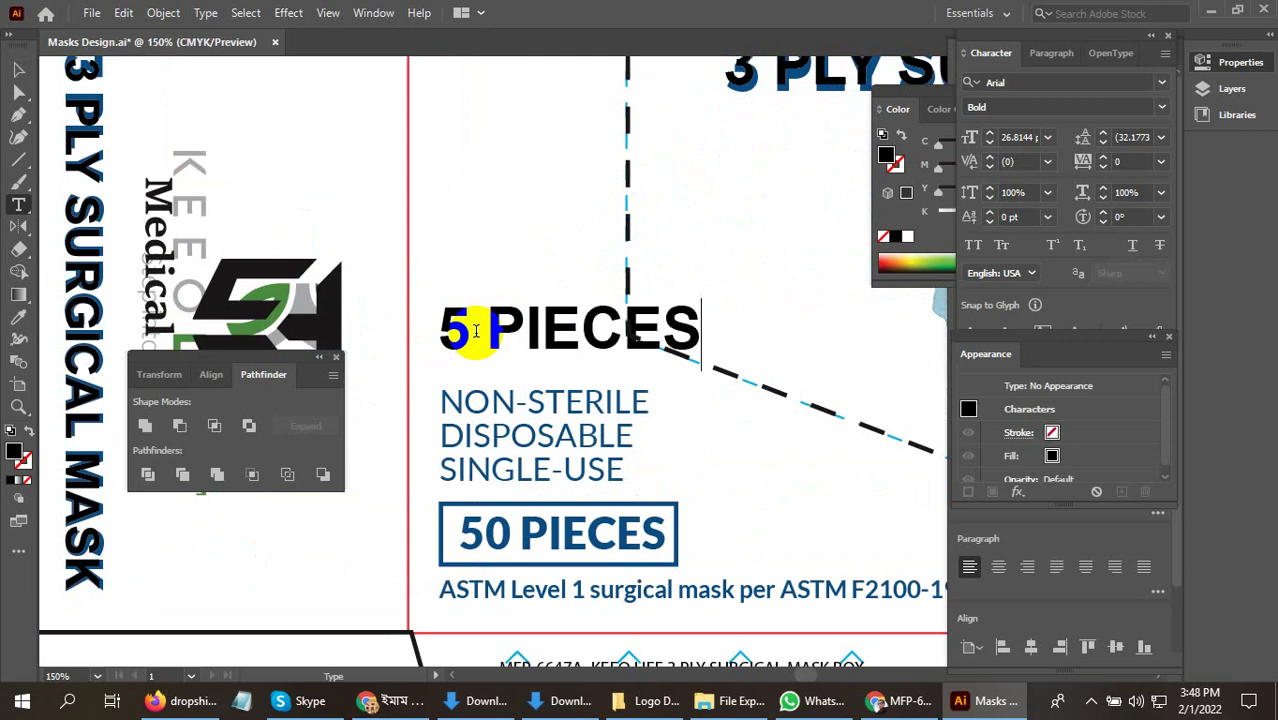
# Move the new text onto the boxed pieces label and correct its wording to "50 PIECES"
pyautogui.click(18, 69)
pyautogui.click(517, 368)
pyautogui.moveTo(517, 368); pyautogui.dragTo(538, 541)
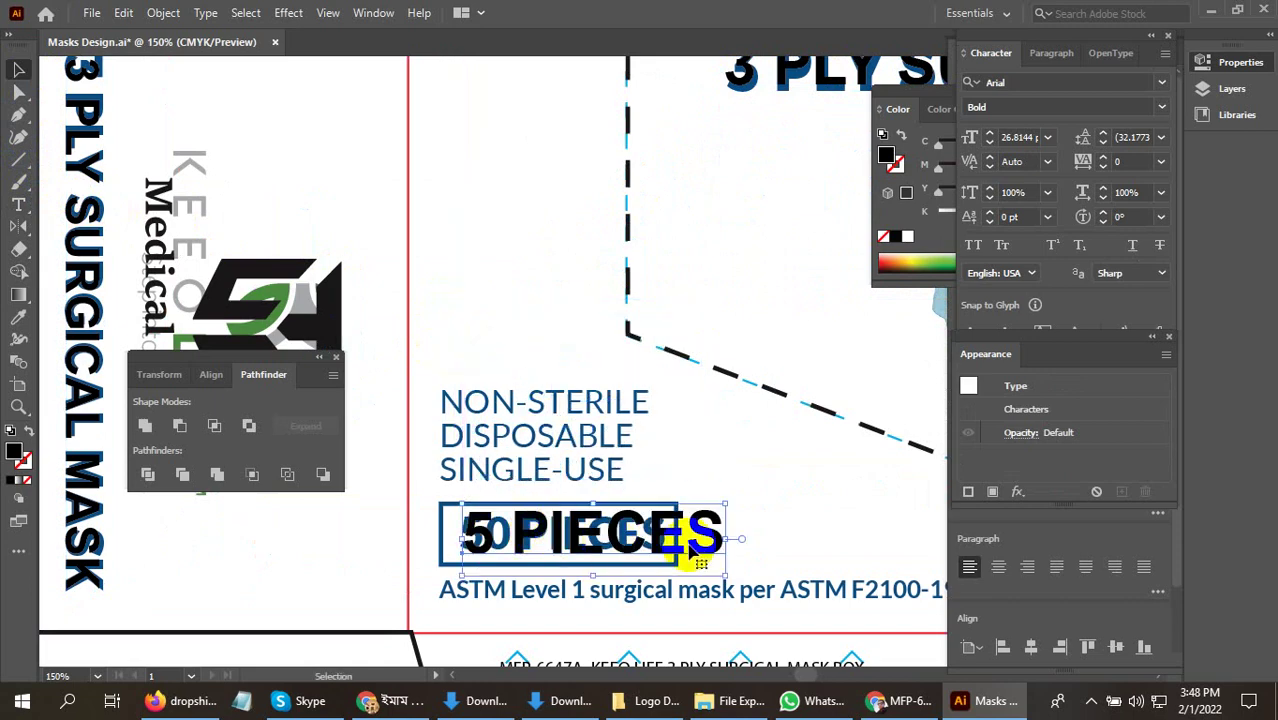
pyautogui.press('t')
pyautogui.click(490, 528)
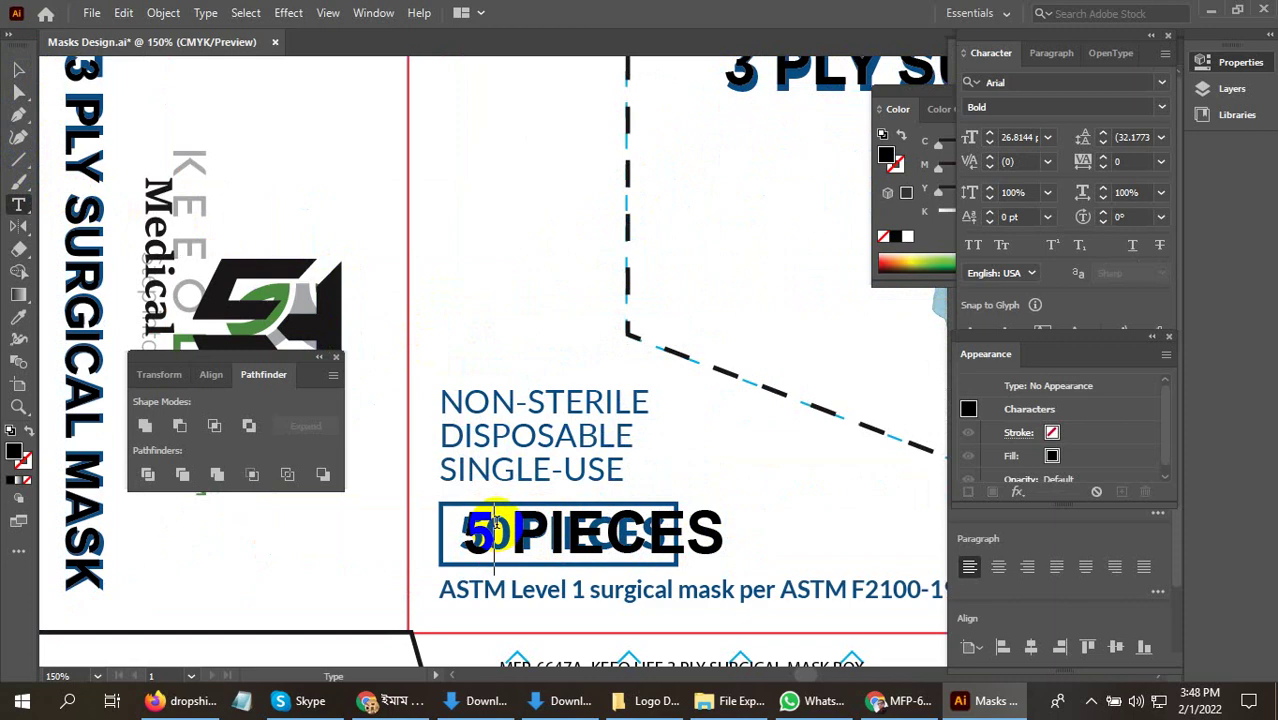
pyautogui.write('0')
# Scale the black 50 PIECES text to about 19 pt and align it with the original label inside the box outline
pyautogui.click(18, 69)
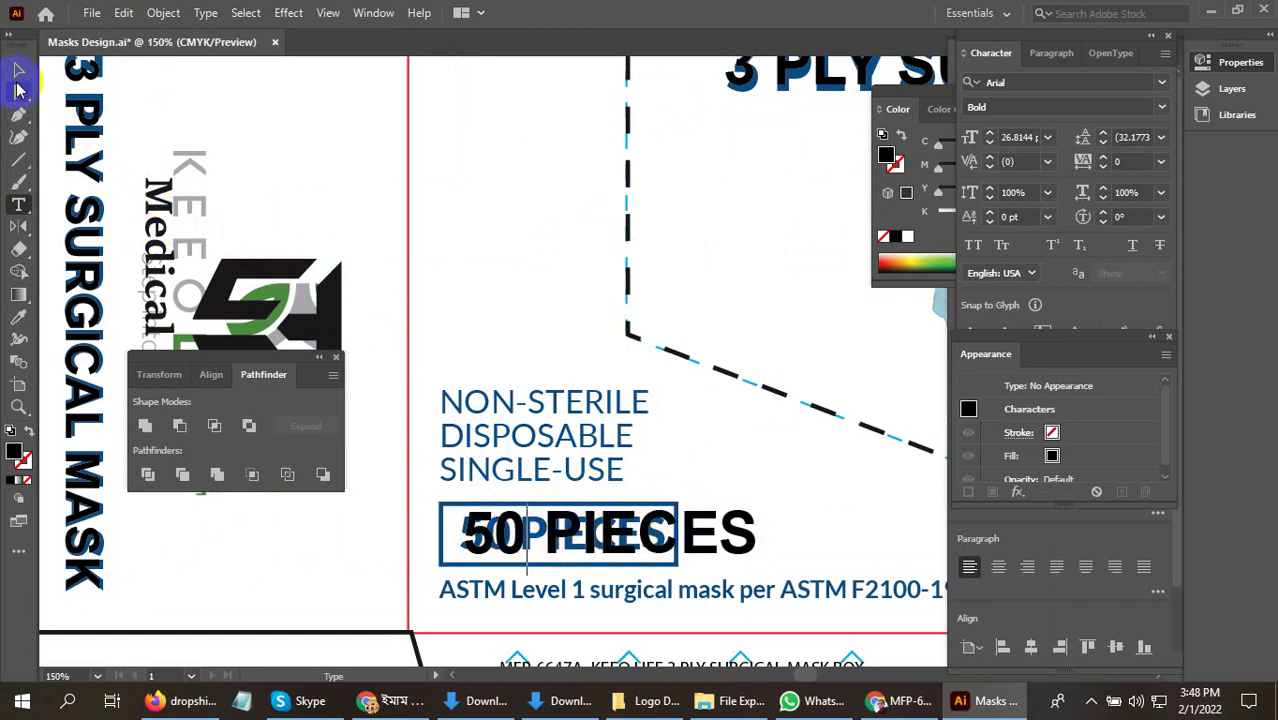
pyautogui.click(664, 537)
pyautogui.moveTo(752, 500); pyautogui.dragTo(676, 550)
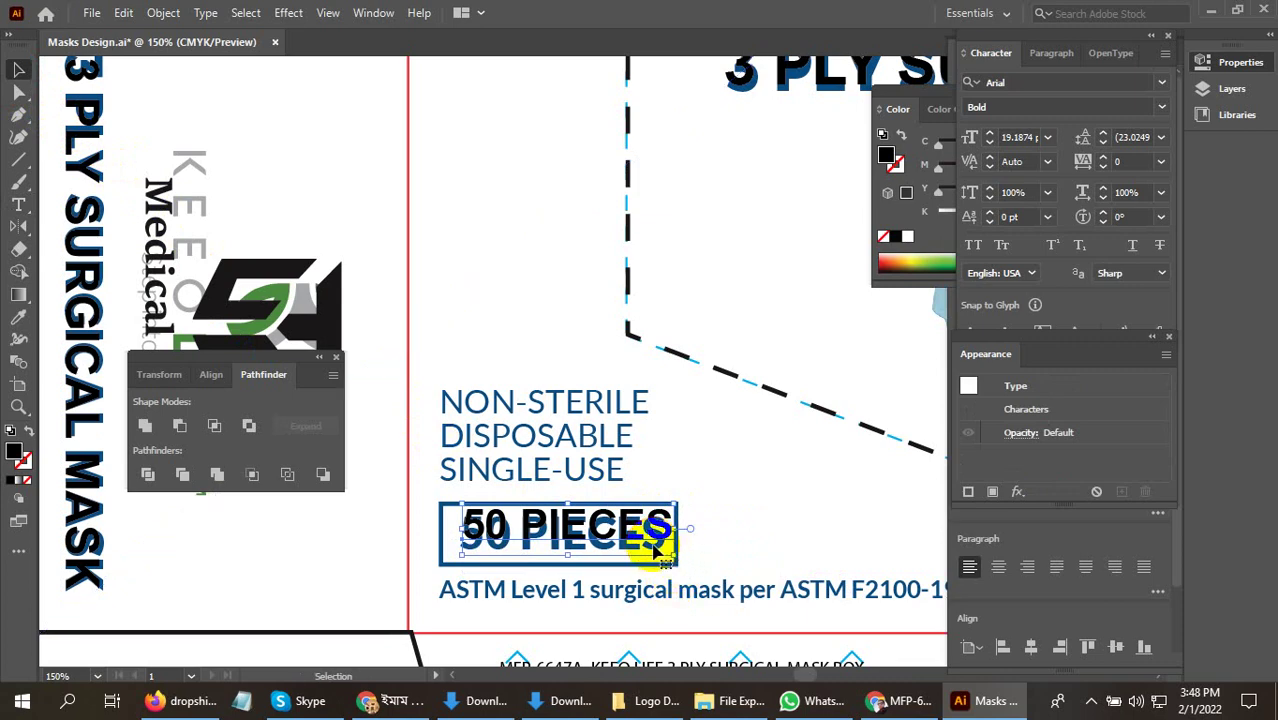
pyautogui.hotkey('ctrl', 'shift', 'a')
pyautogui.moveTo(526, 521)
pyautogui.mouseDown()
pyautogui.moveTo(542, 522)
pyautogui.moveTo(514, 531)
pyautogui.moveTo(522, 541)
pyautogui.mouseUp()
# Duplicate the 50 PIECES text below the blue ASTM line and replace the copy's wording with "ASTM Level 1"
pyautogui.scroll(-4, 522, 541)
pyautogui.moveTo(507, 305); pyautogui.dragTo(472, 385)
pyautogui.doubleClick(471, 383)
pyautogui.tripleClick(471, 383)
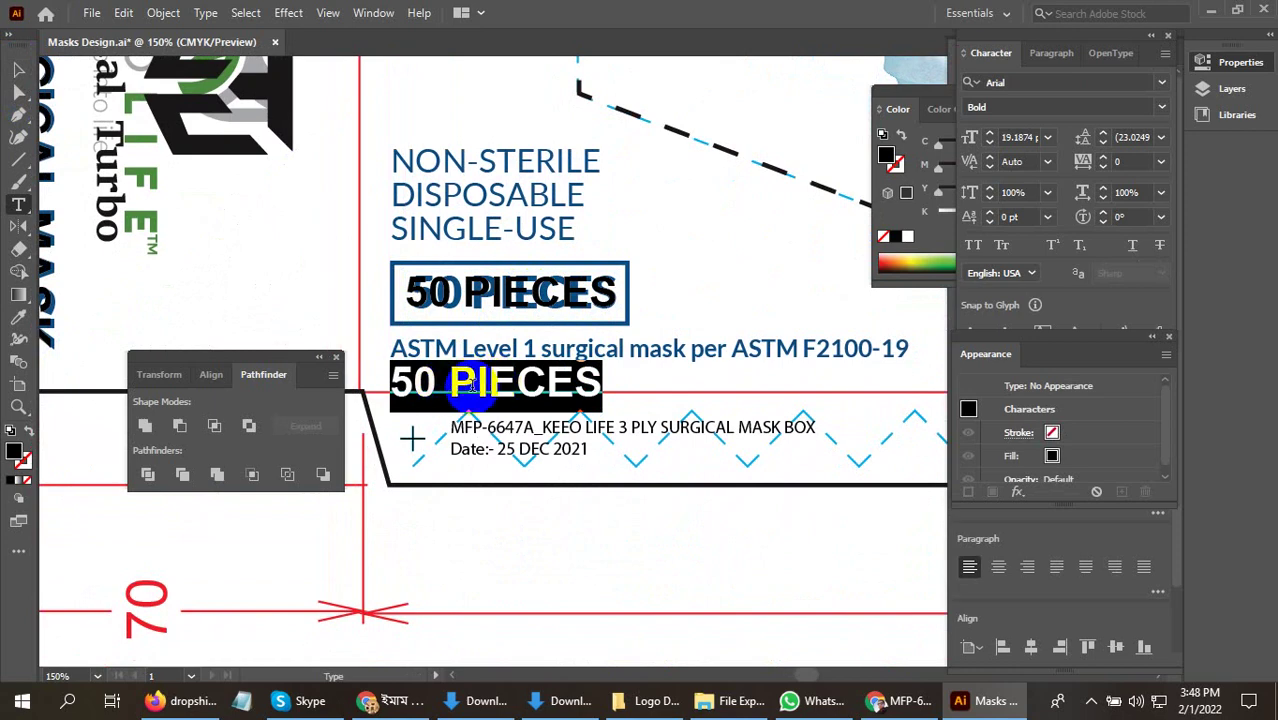
pyautogui.write('as')
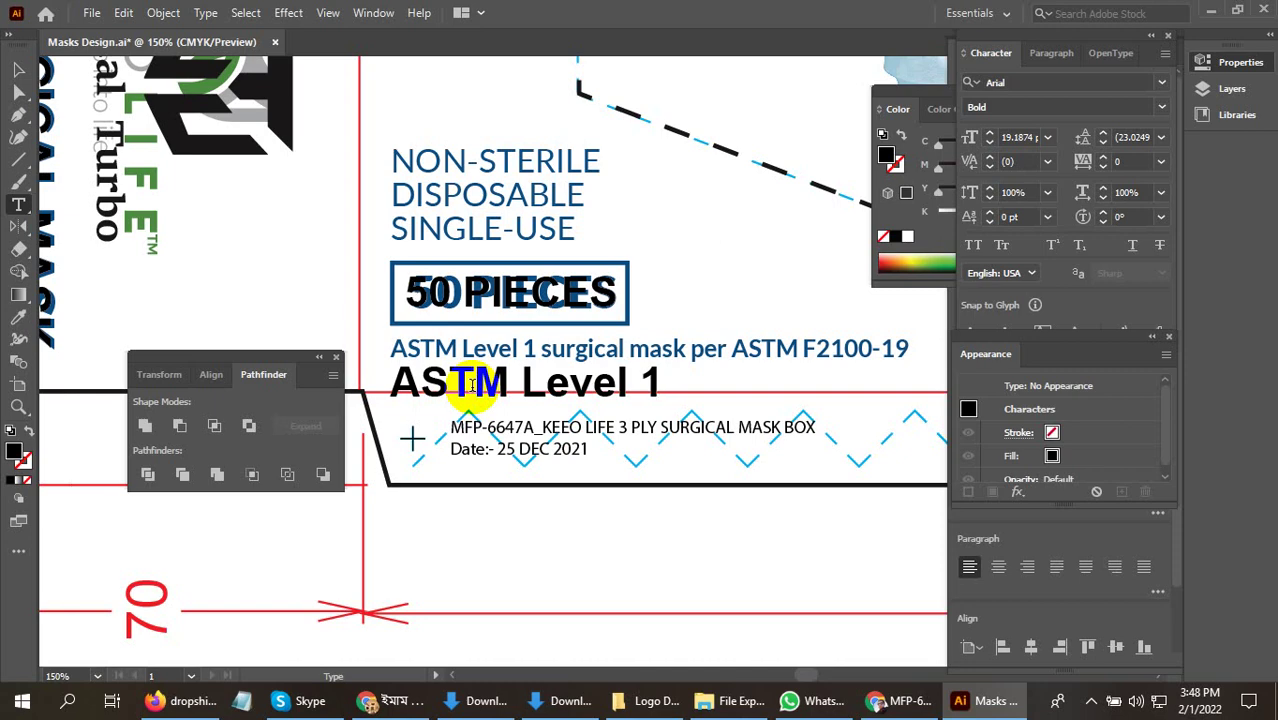
# Scale the new ASTM text to about 10.4 pt and complete it as "ASTM Level 1 surgical mask per ASTM F 2100-19"
pyautogui.hotkey('ctrl', 'a')
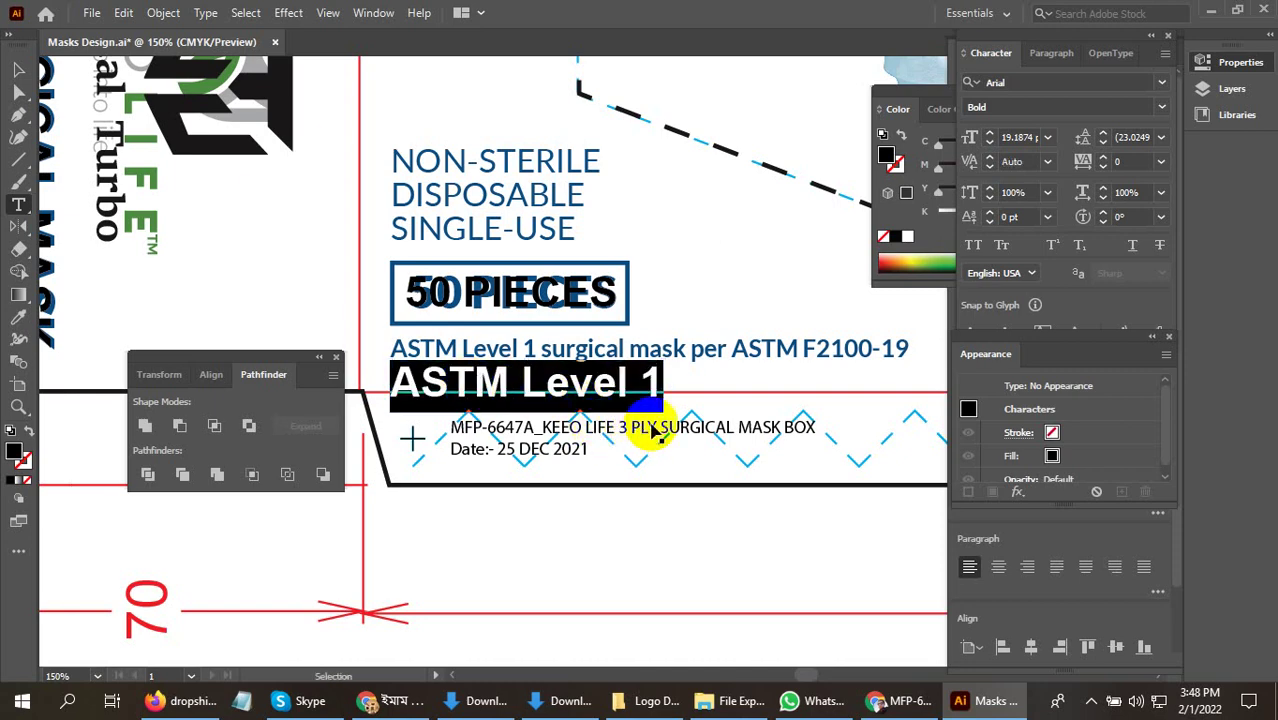
pyautogui.moveTo(660, 411); pyautogui.dragTo(535, 372)
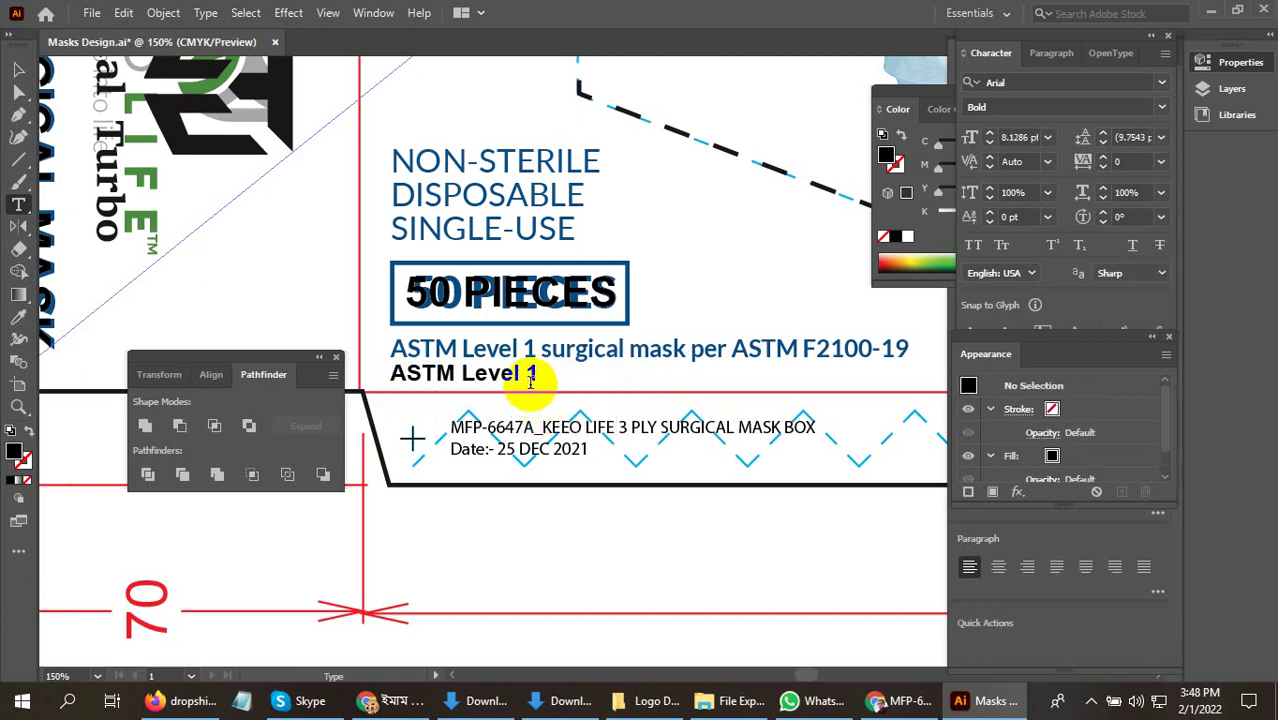
pyautogui.click(519, 372)
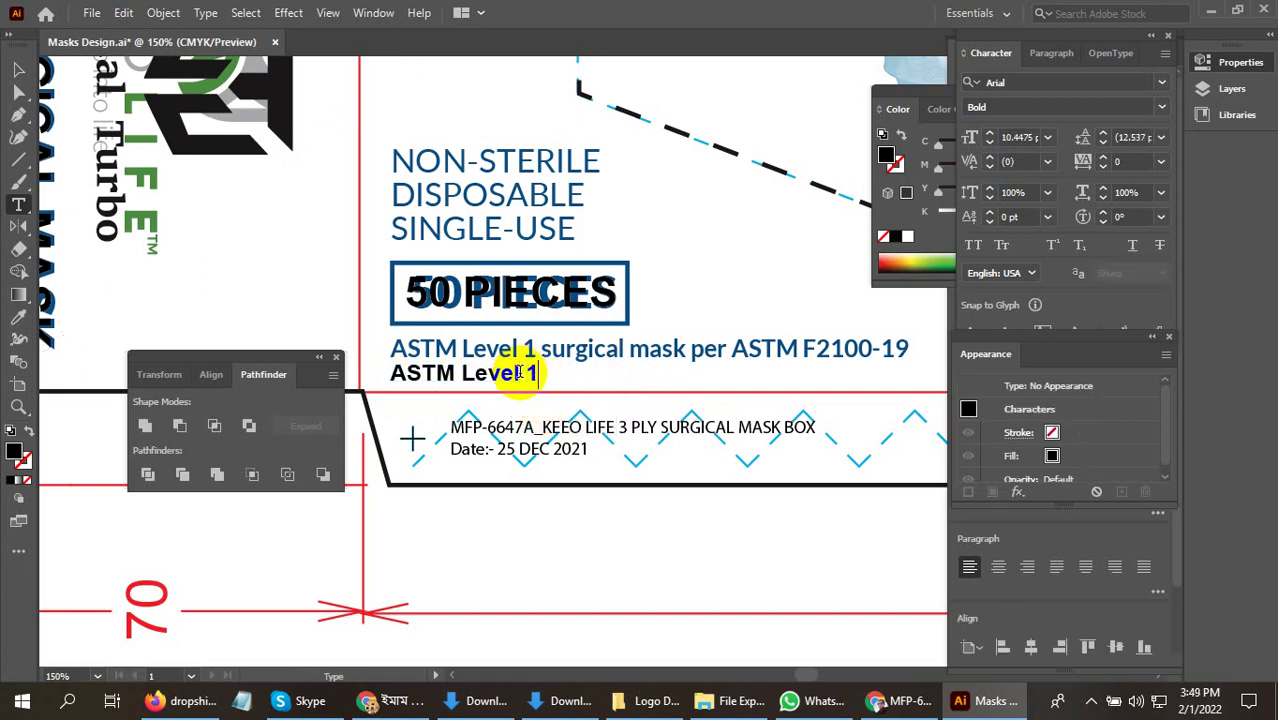
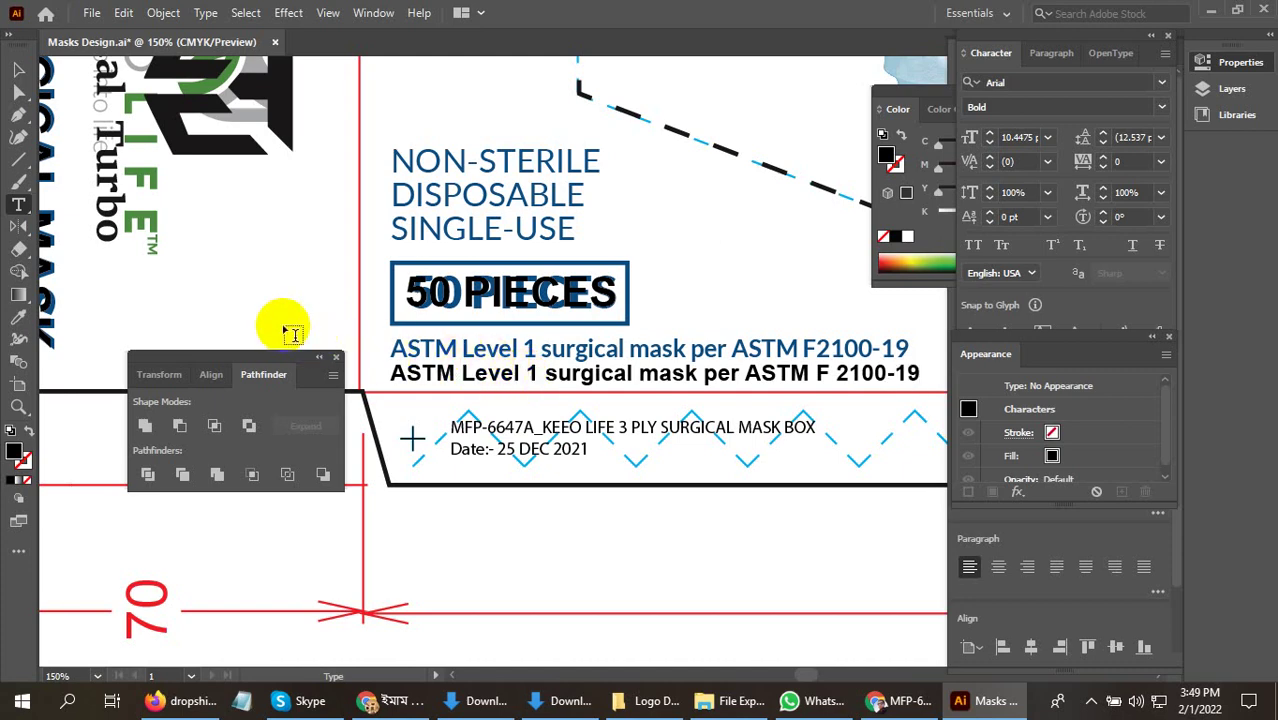
# Lay the black ASTM line over the blue original and duplicate it below the bottom flap, selecting the copy's text for replacement
pyautogui.click(18, 69)
pyautogui.moveTo(408, 384); pyautogui.dragTo(408, 360)
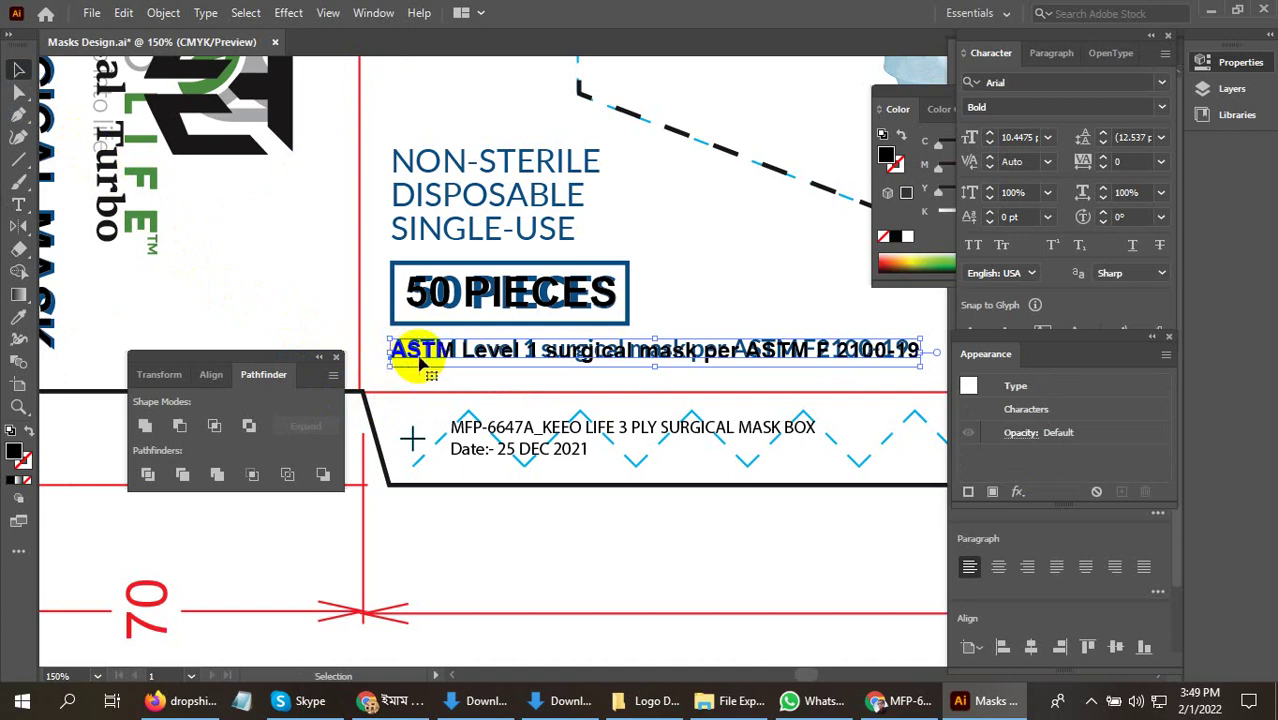
pyautogui.moveTo(452, 368); pyautogui.dragTo(480, 520)
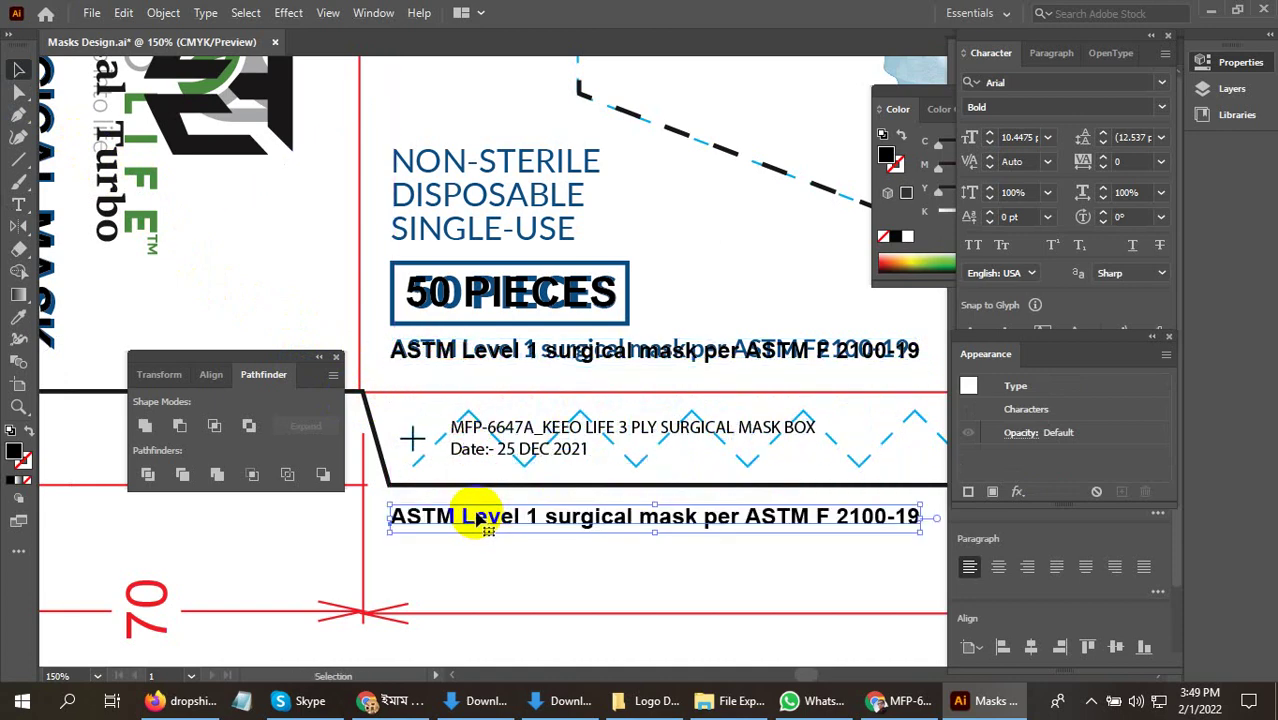
pyautogui.doubleClick(480, 520)
pyautogui.hotkey('ctrl', 'a')
pyautogui.hotkey('ctrl', '+')
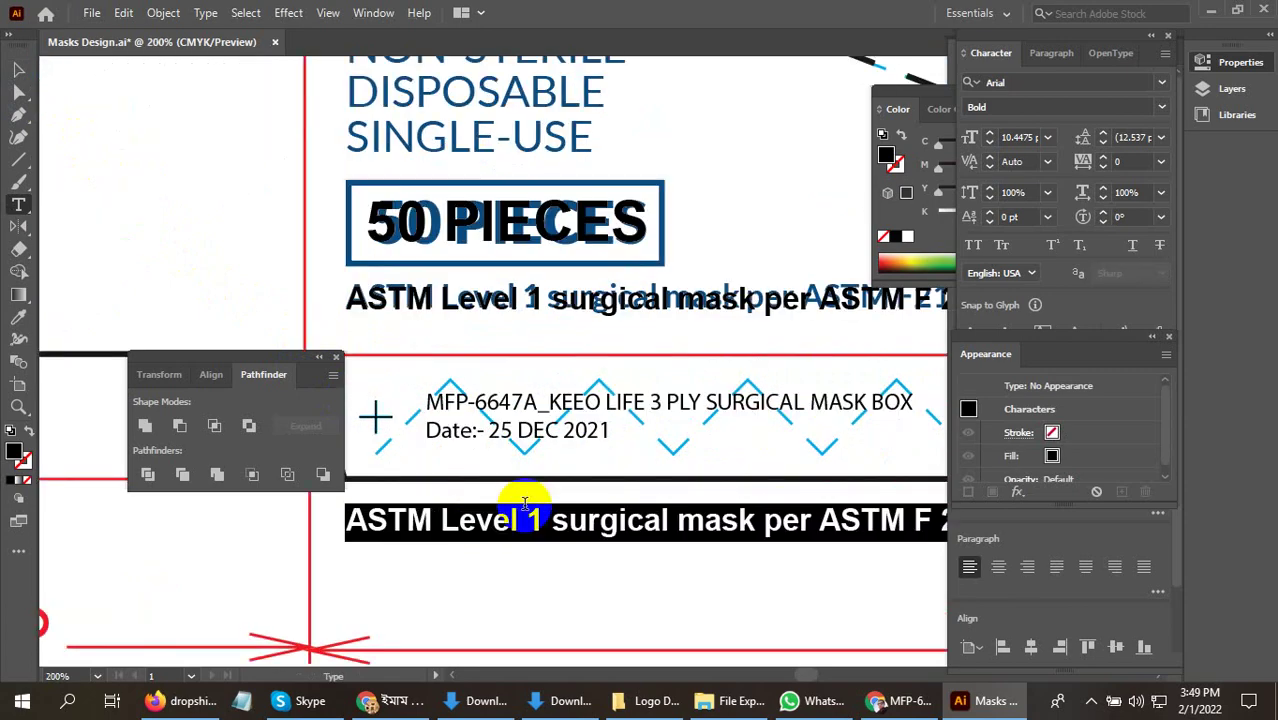
pyautogui.scroll(-1, 525, 503)
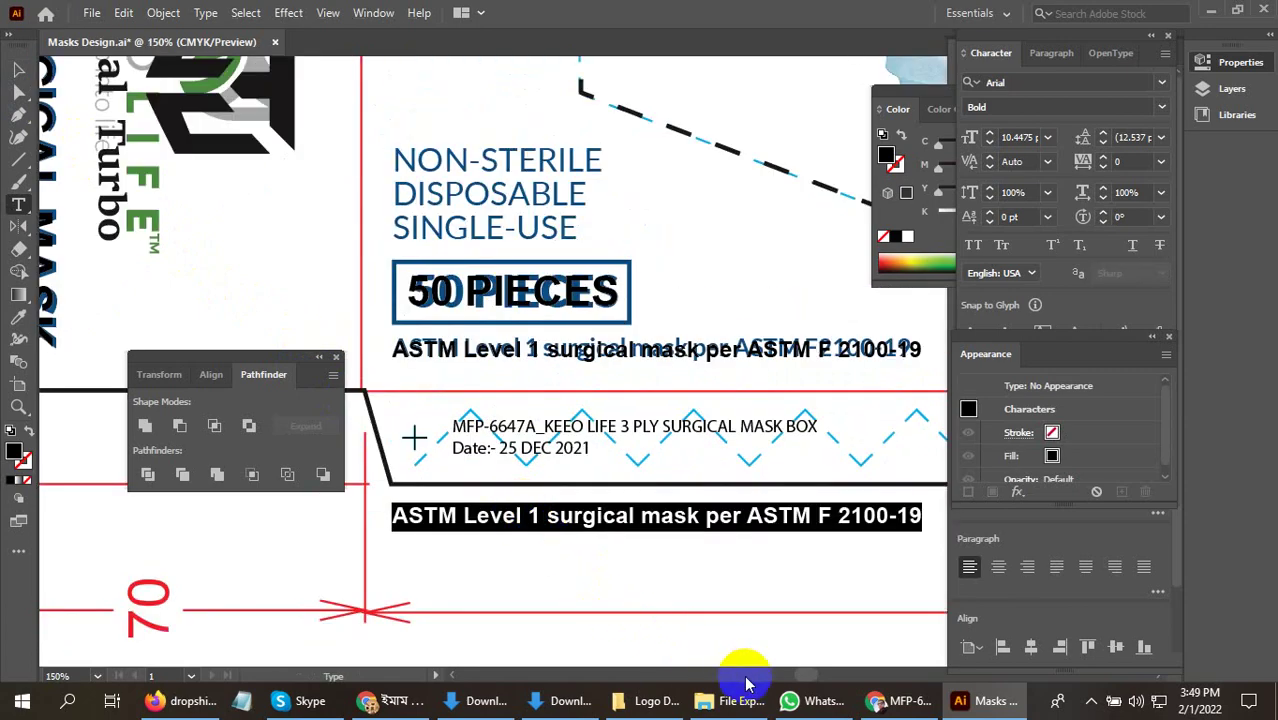
# Switch to the mask box PDF in Chrome and copy the line "MFP-6647A_KEEO LIFE 3 PLY SURGICAL MASK BOX" from the bottom flap
pyautogui.click(893, 700)
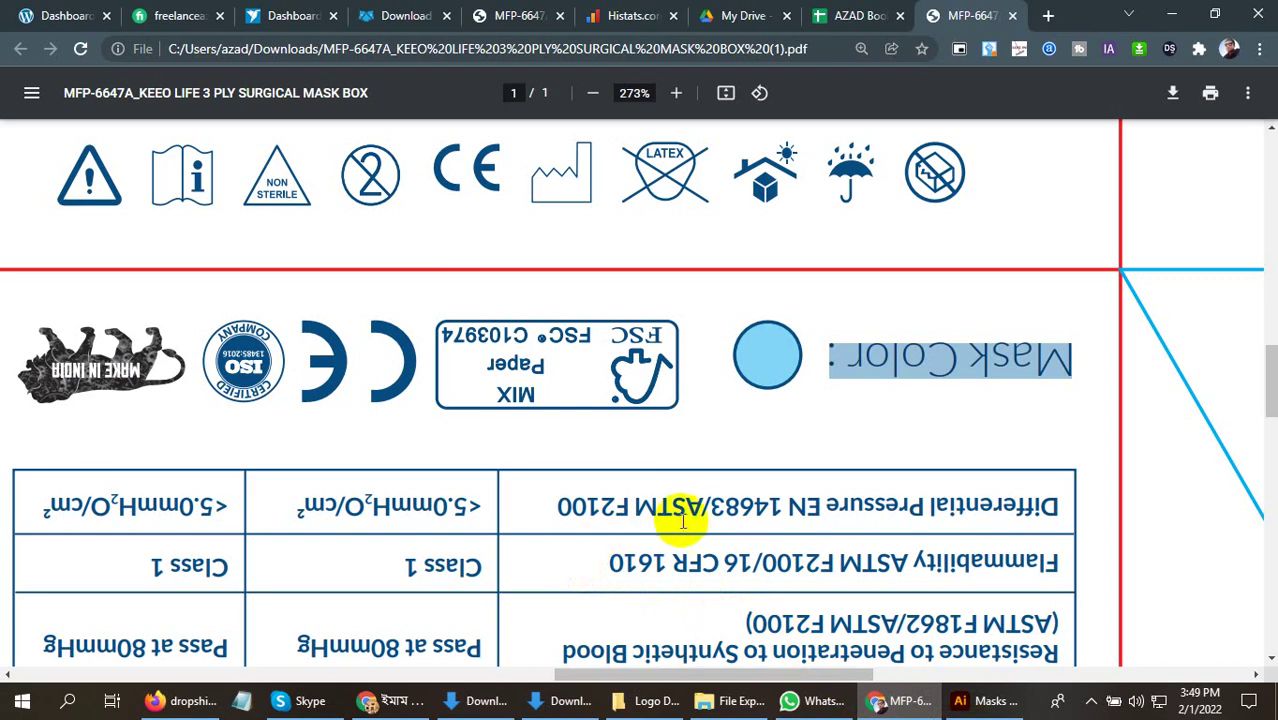
pyautogui.scroll(-8, 686, 522)
pyautogui.scroll(-2, 627, 524)
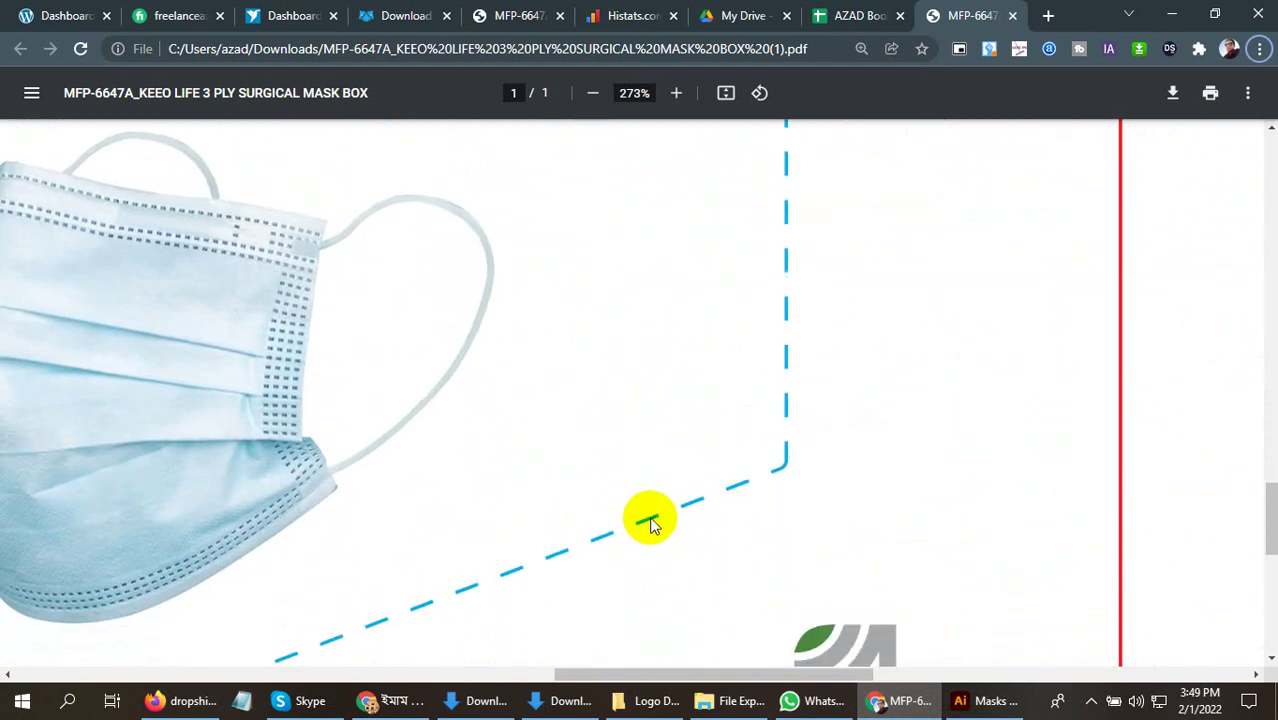
pyautogui.scroll(-6, 650, 519)
pyautogui.scroll(1, 697, 428)
pyautogui.scroll(-1, 697, 428)
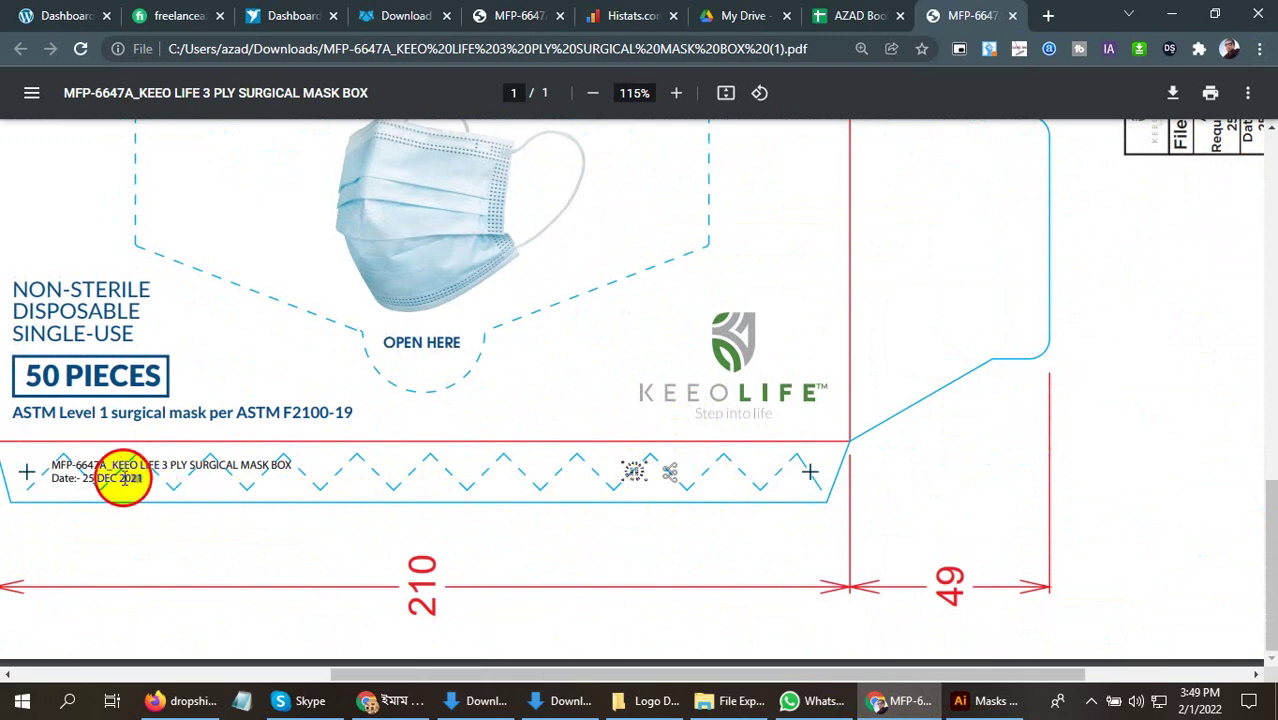
pyautogui.moveTo(57, 467)
pyautogui.mouseDown()
pyautogui.moveTo(165, 474)
pyautogui.moveTo(53, 463)
pyautogui.mouseUp()
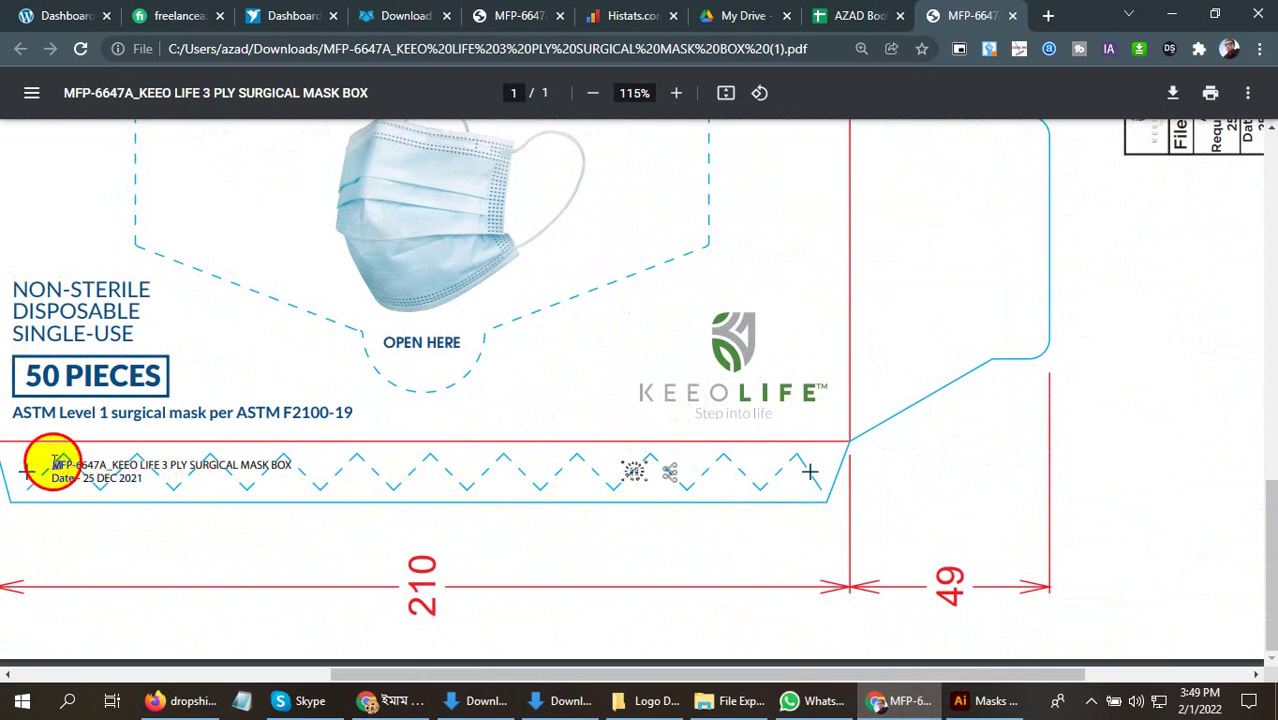
pyautogui.tripleClick(53, 463)
pyautogui.hotkey('ctrl', 'c')
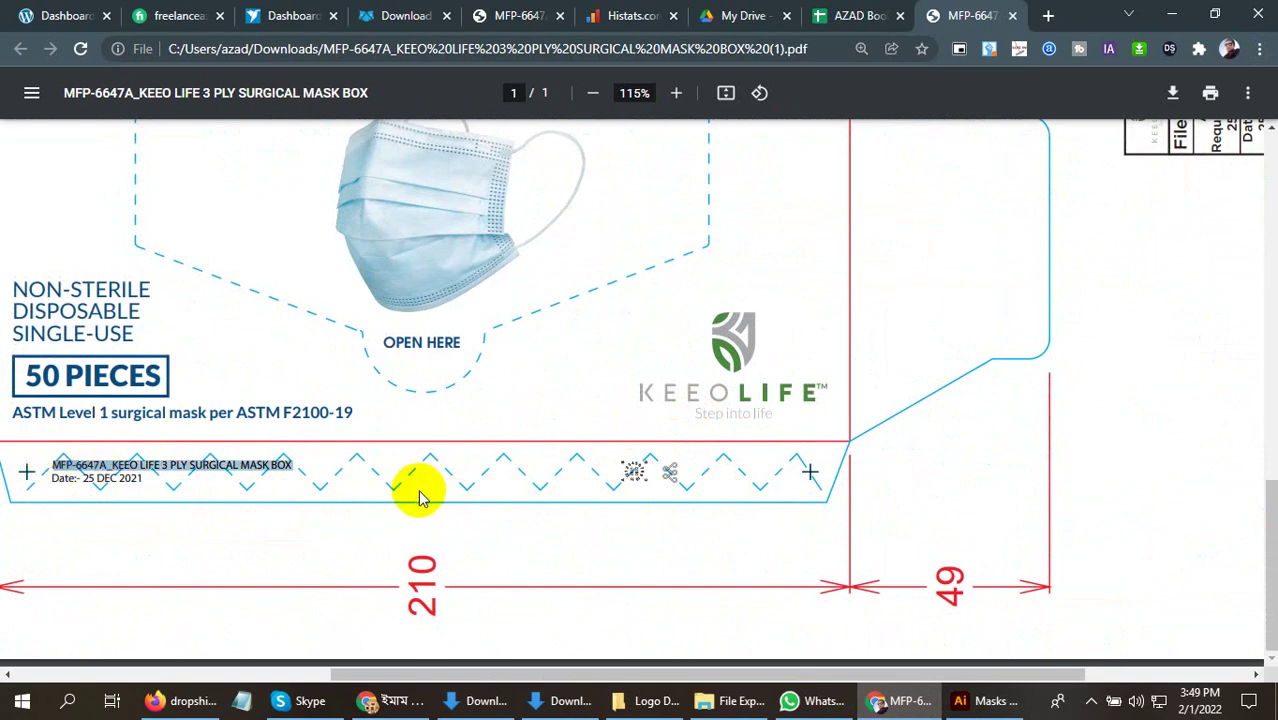
# Return to Illustrator and replace the duplicated ASTM text below the flap with the copied MFP-6647A_KEEO LIFE line
pyautogui.click(962, 700)
pyautogui.hotkey('ctrl', 'v')
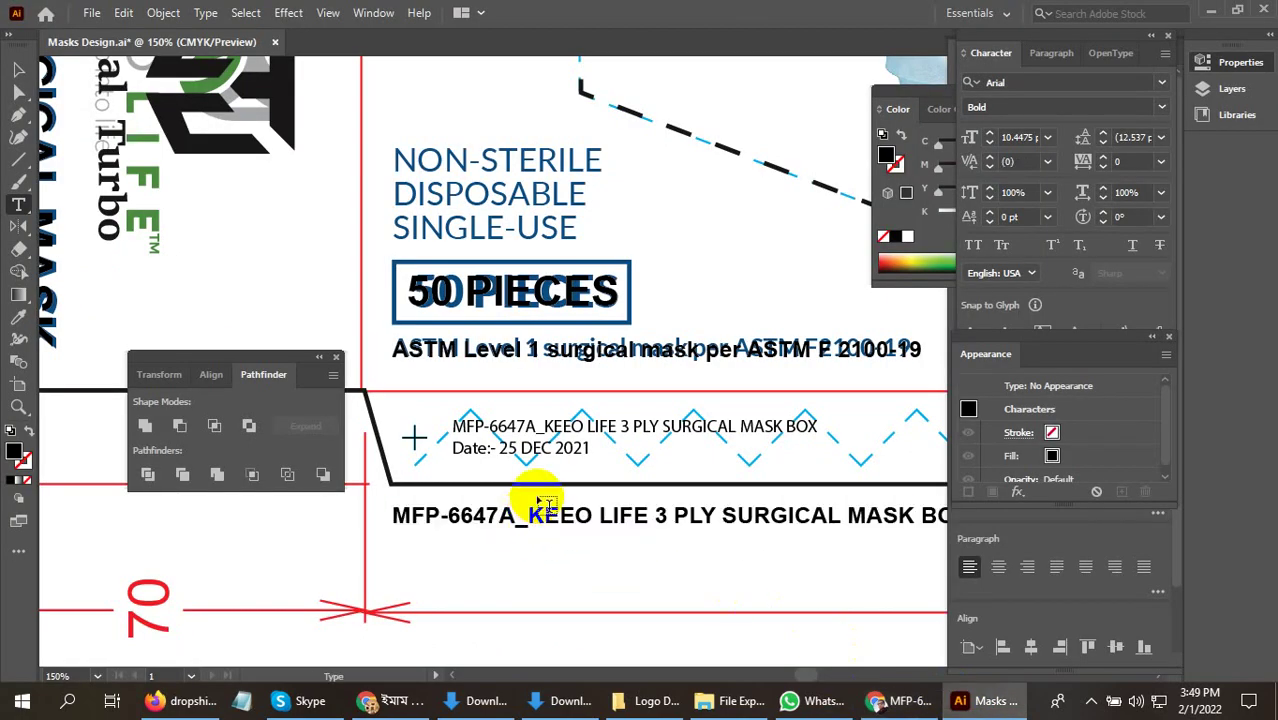
pyautogui.press('Escape')
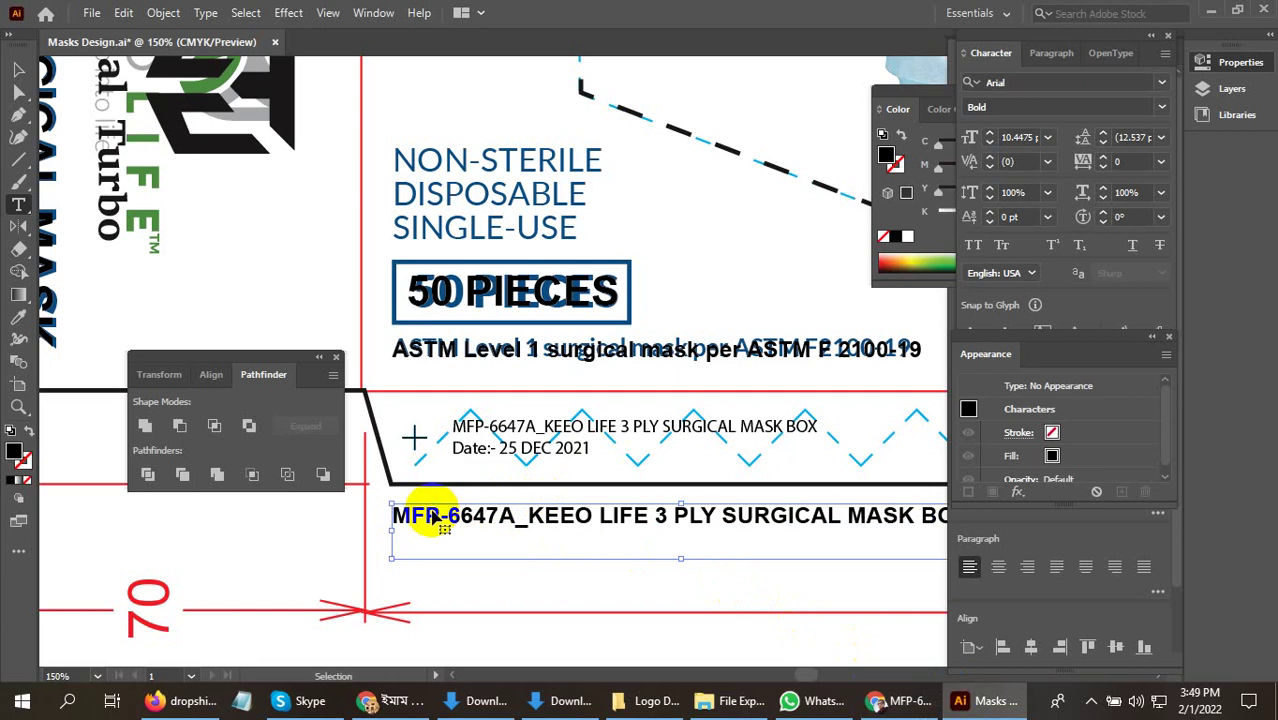
pyautogui.tripleClick(432, 517)
pyautogui.click(497, 535)
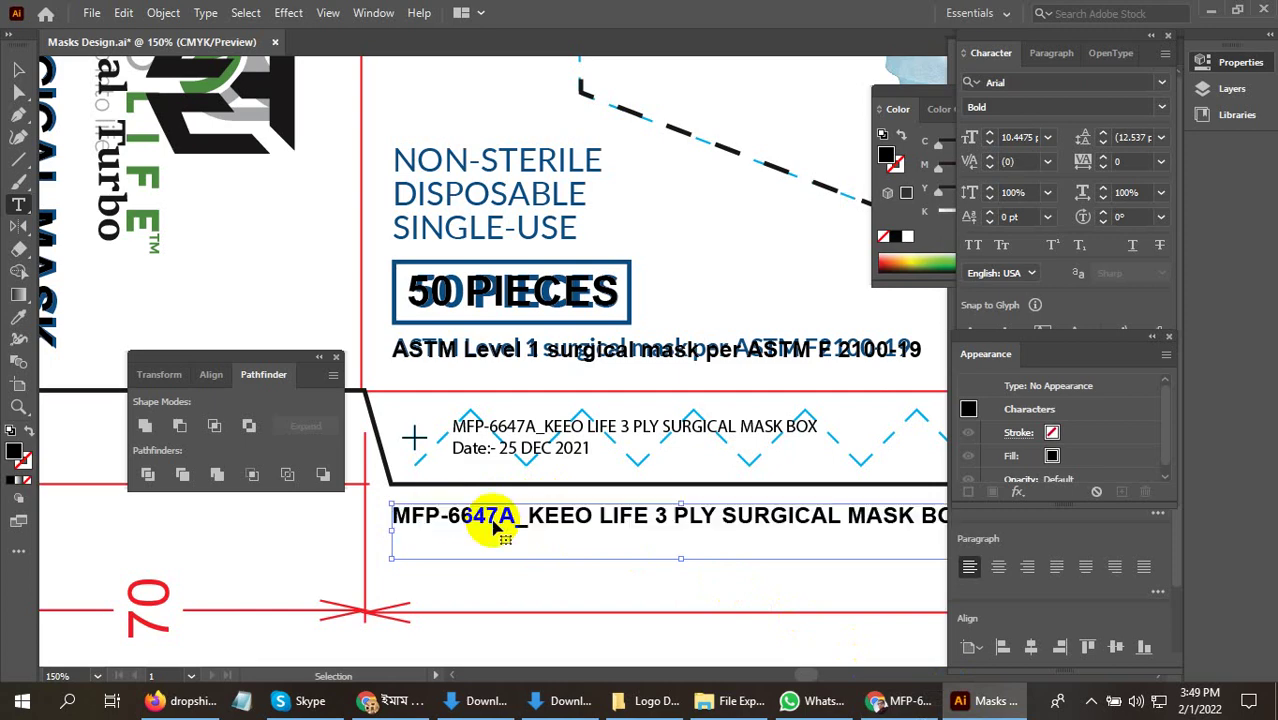
# Move the black MFP-6647A_KEEO LIFE line over the original on the bottom flap and scale it to about 6.5 pt
pyautogui.click(18, 69)
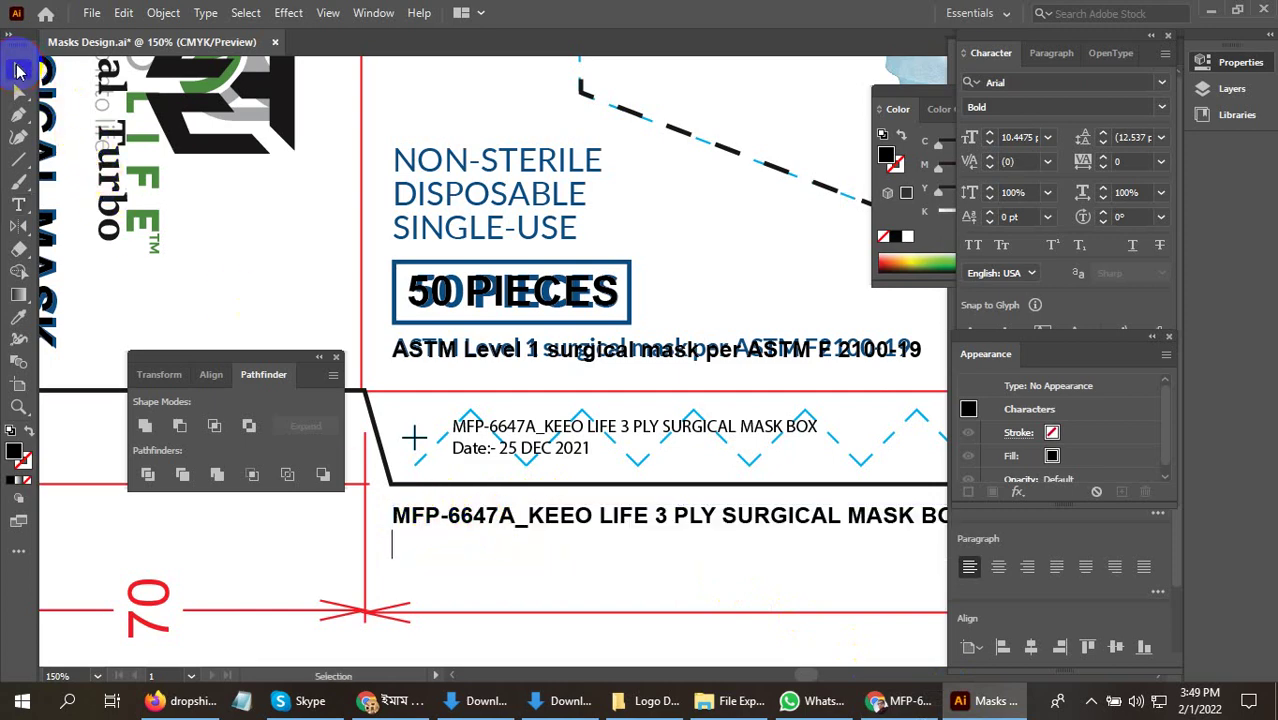
pyautogui.moveTo(456, 512); pyautogui.dragTo(530, 432)
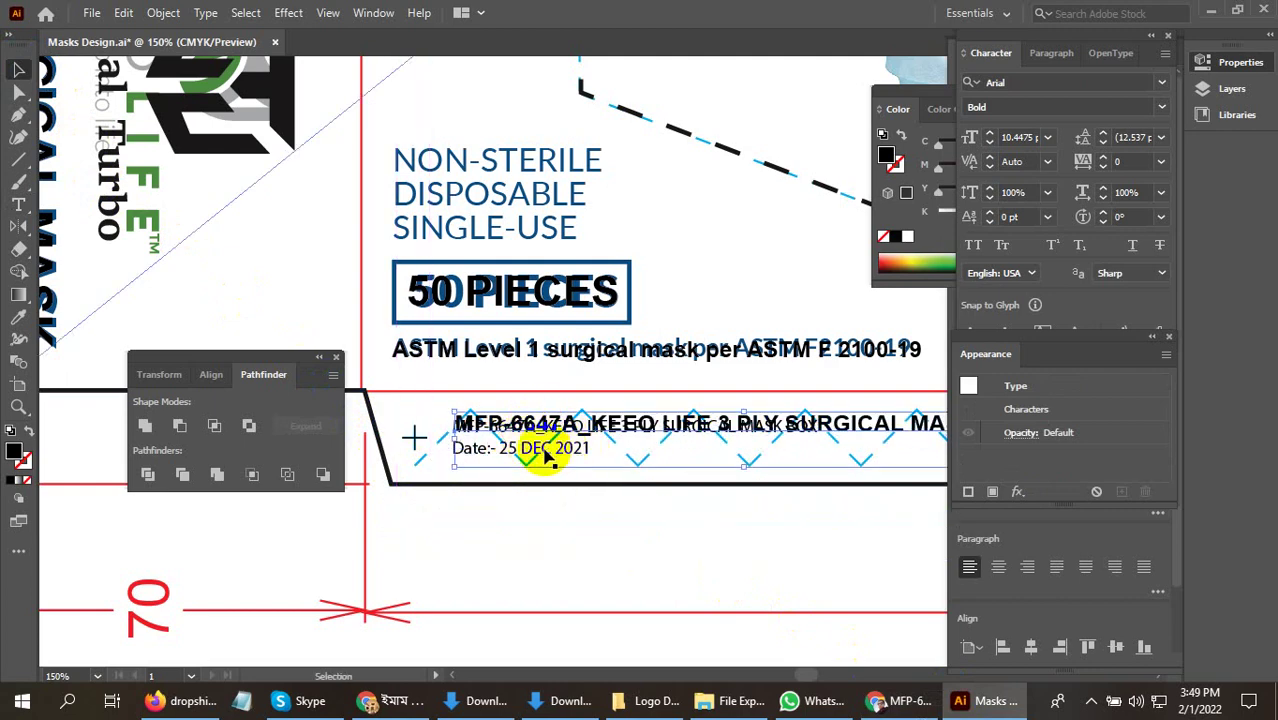
pyautogui.moveTo(452, 463); pyautogui.dragTo(486, 421)
pyautogui.click(668, 420)
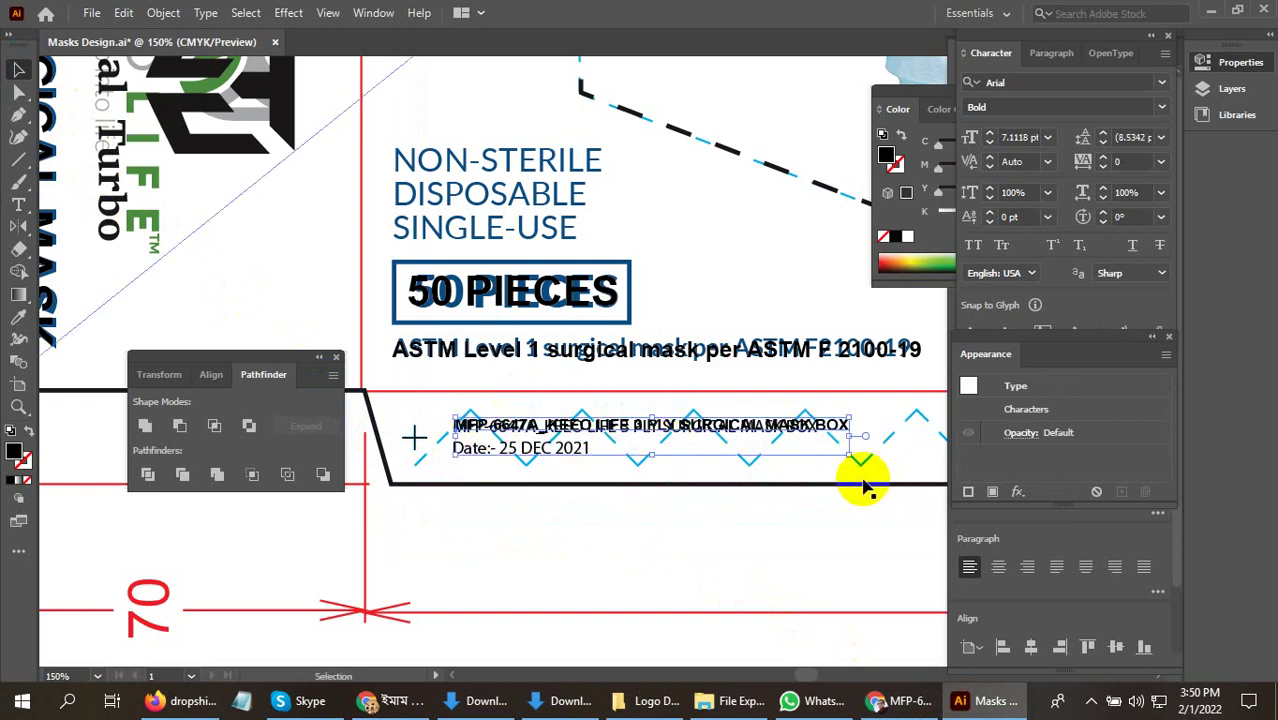
pyautogui.scroll(1, 720, 462)
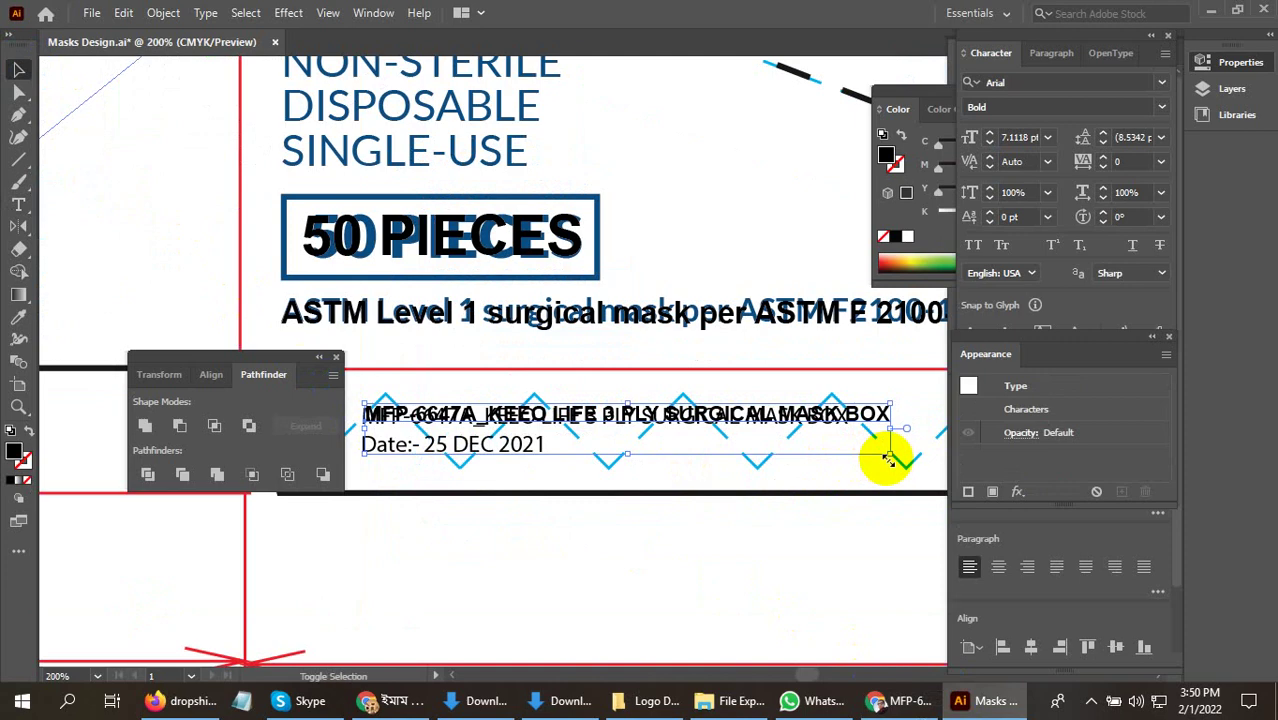
pyautogui.moveTo(889, 459); pyautogui.dragTo(847, 457)
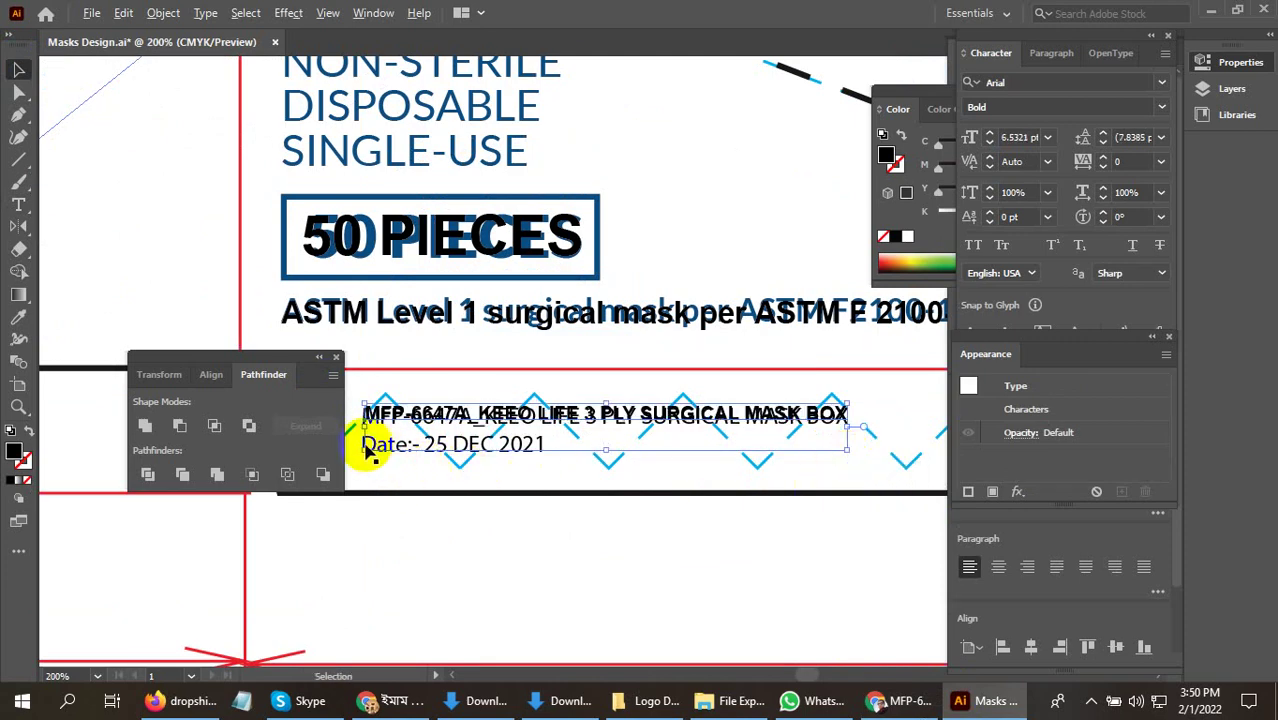
# Duplicate the MFP-6647A line just below the original date and replace the copy's text with "Date: 2/1/2022"
pyautogui.scroll(2, 363, 446)
pyautogui.moveTo(398, 390); pyautogui.dragTo(408, 505)
pyautogui.tripleClick(410, 505)
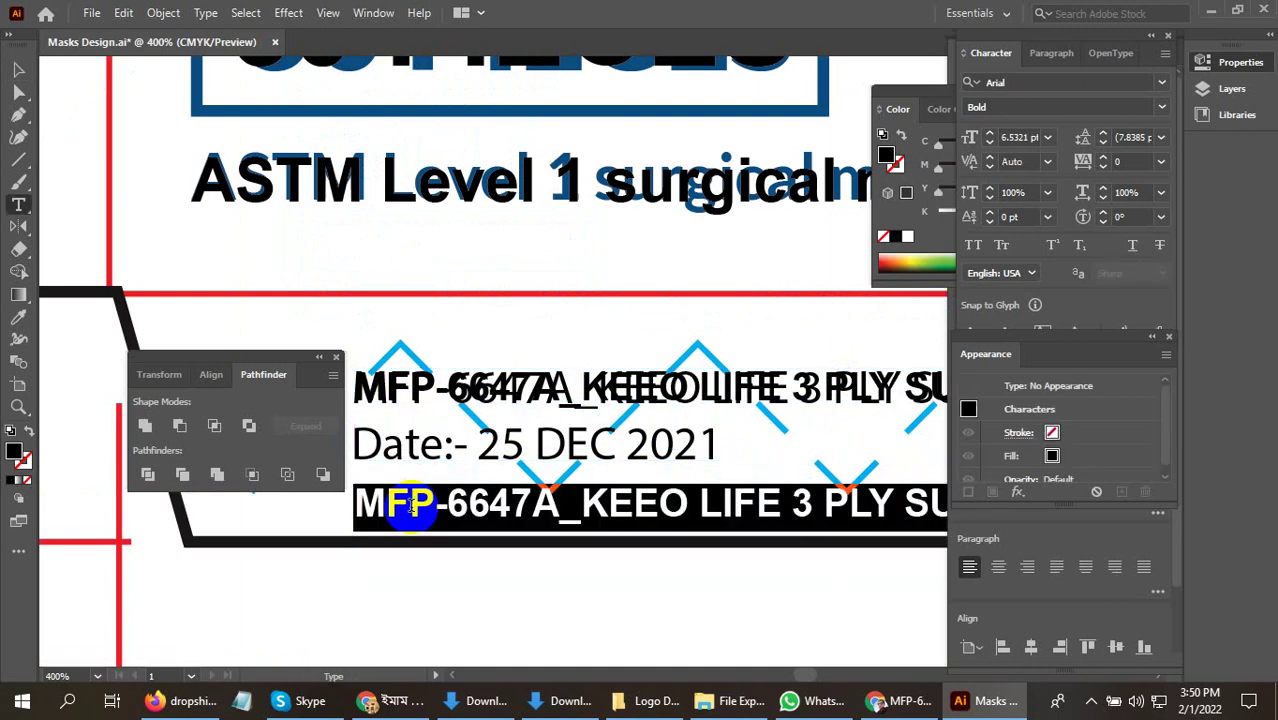
pyautogui.write('Date: 2/1/2022')
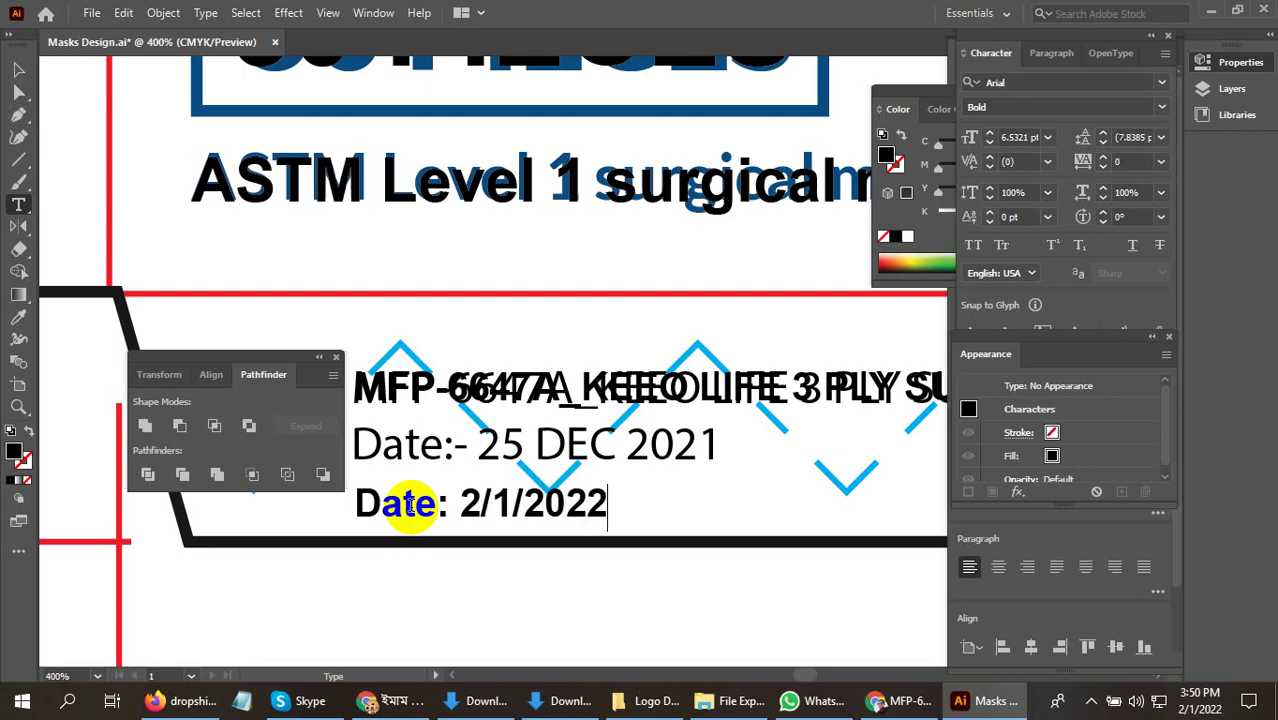
# Lay the new date text over the original date line on the flap and scale it to about 8.1 pt
pyautogui.click(18, 69)
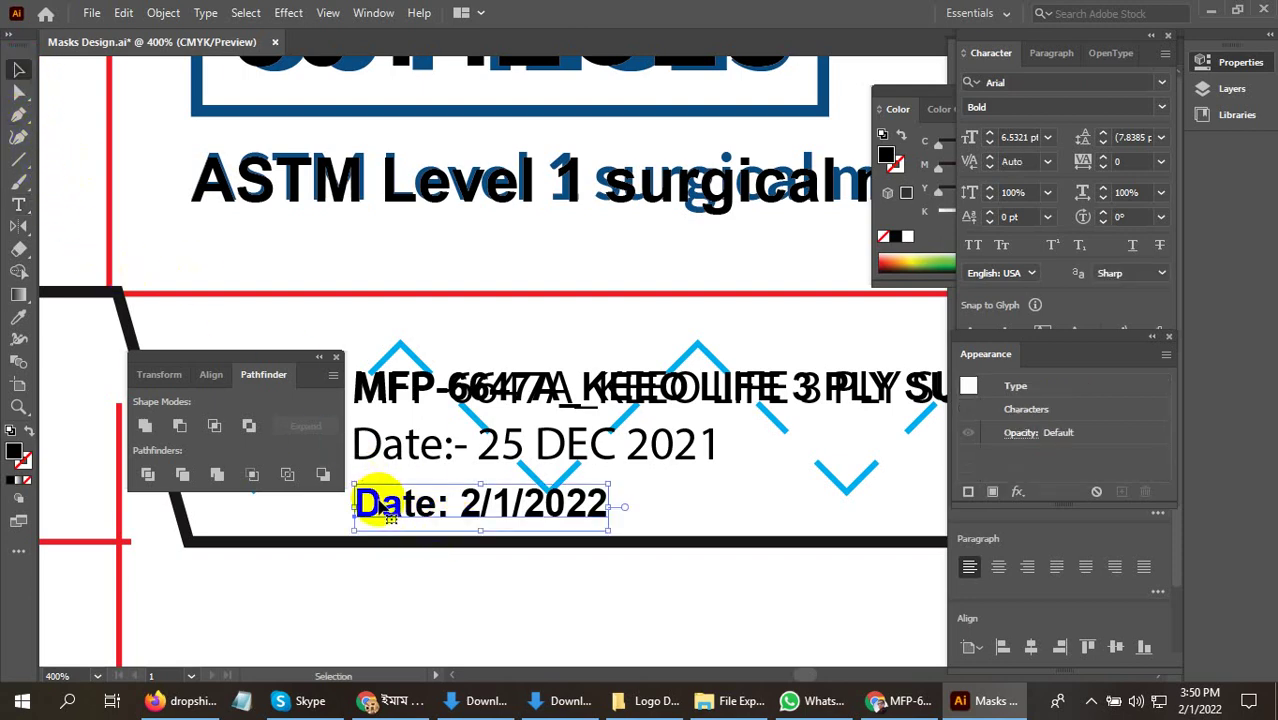
pyautogui.moveTo(388, 510); pyautogui.dragTo(386, 452)
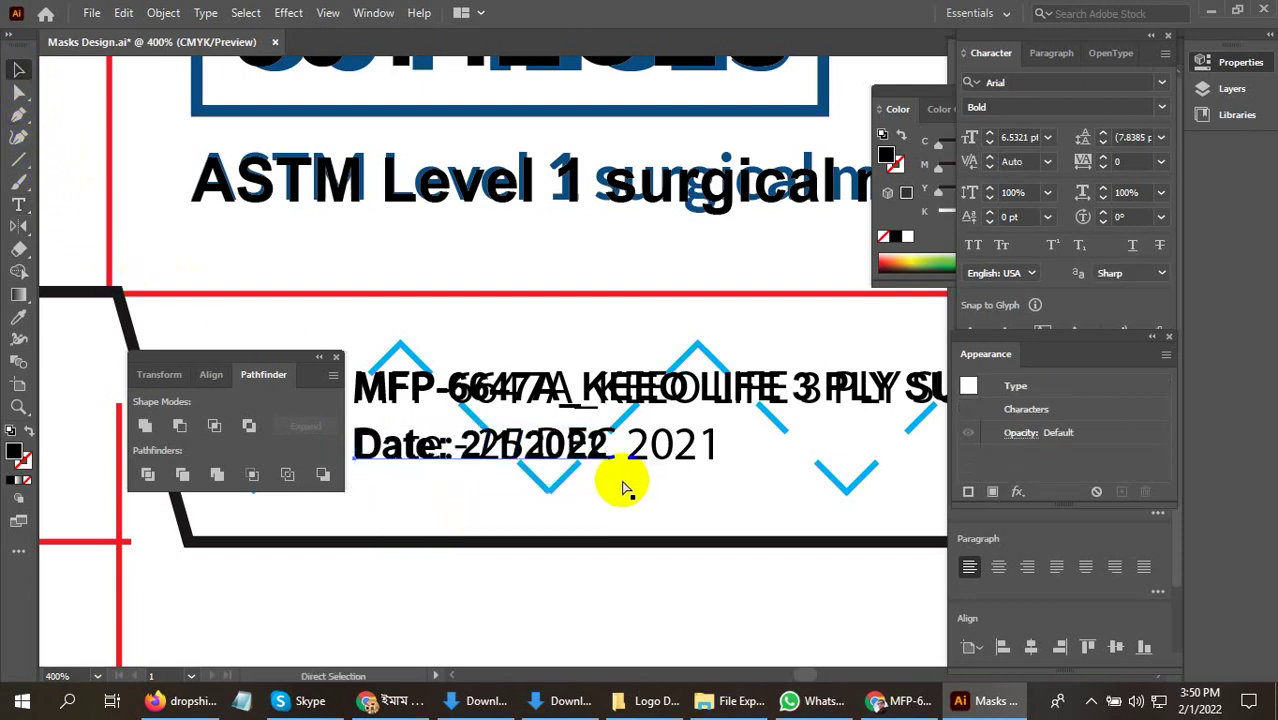
pyautogui.moveTo(600, 470); pyautogui.dragTo(680, 497)
pyautogui.moveTo(510, 457); pyautogui.dragTo(509, 450)
pyautogui.scroll(-3, 683, 512)
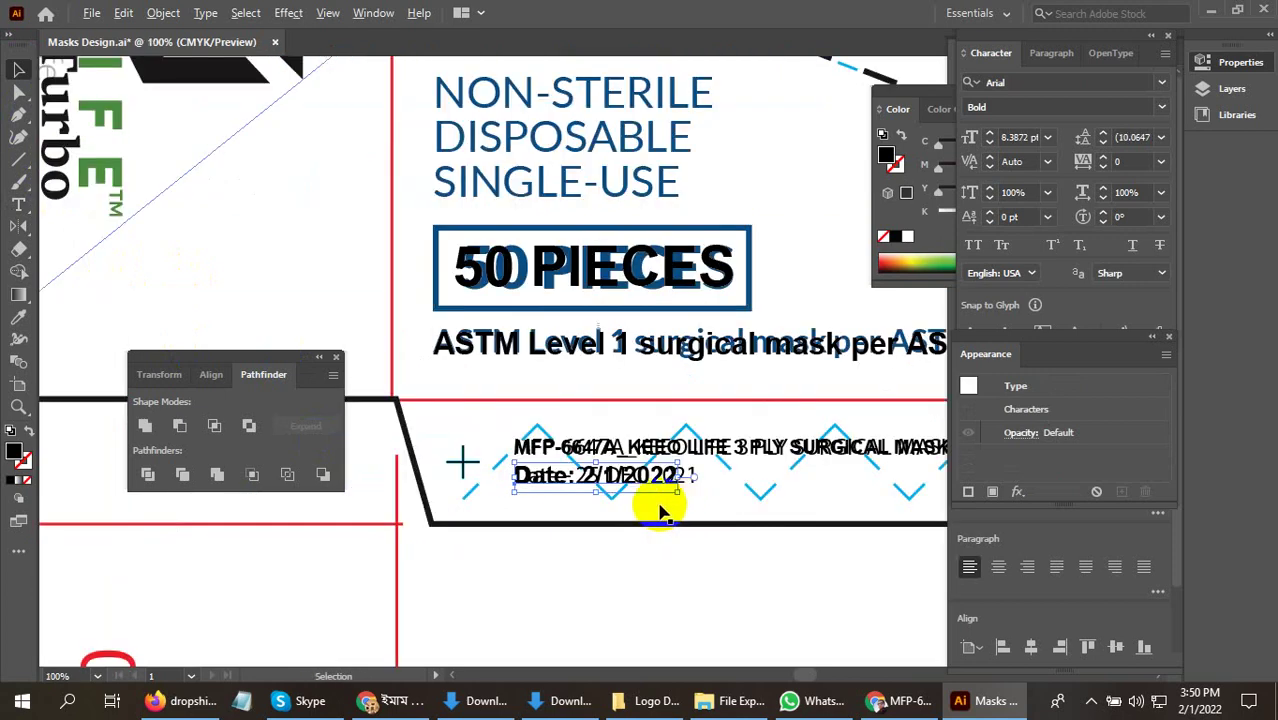
pyautogui.click(650, 490)
# Save the Masks Design.ai document
pyautogui.scroll(-2, 465, 525)
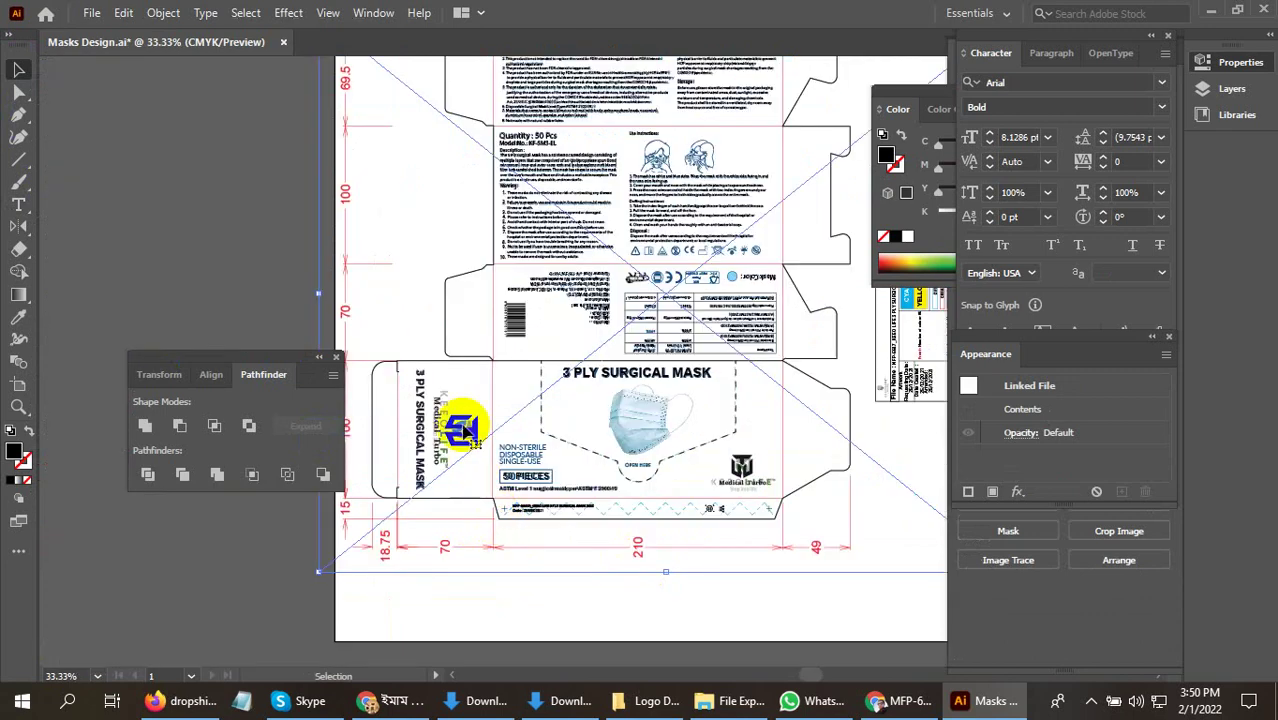
pyautogui.click(92, 14)
pyautogui.click(127, 164)
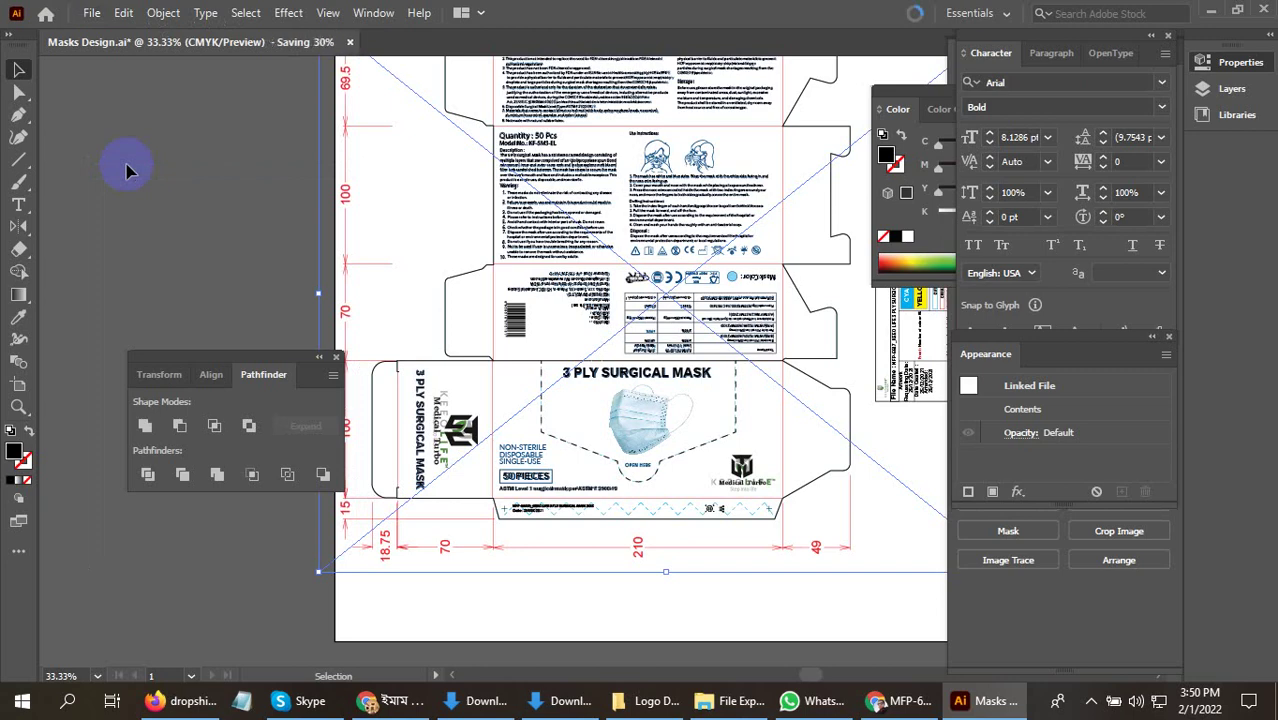
pyautogui.click(1091, 700)
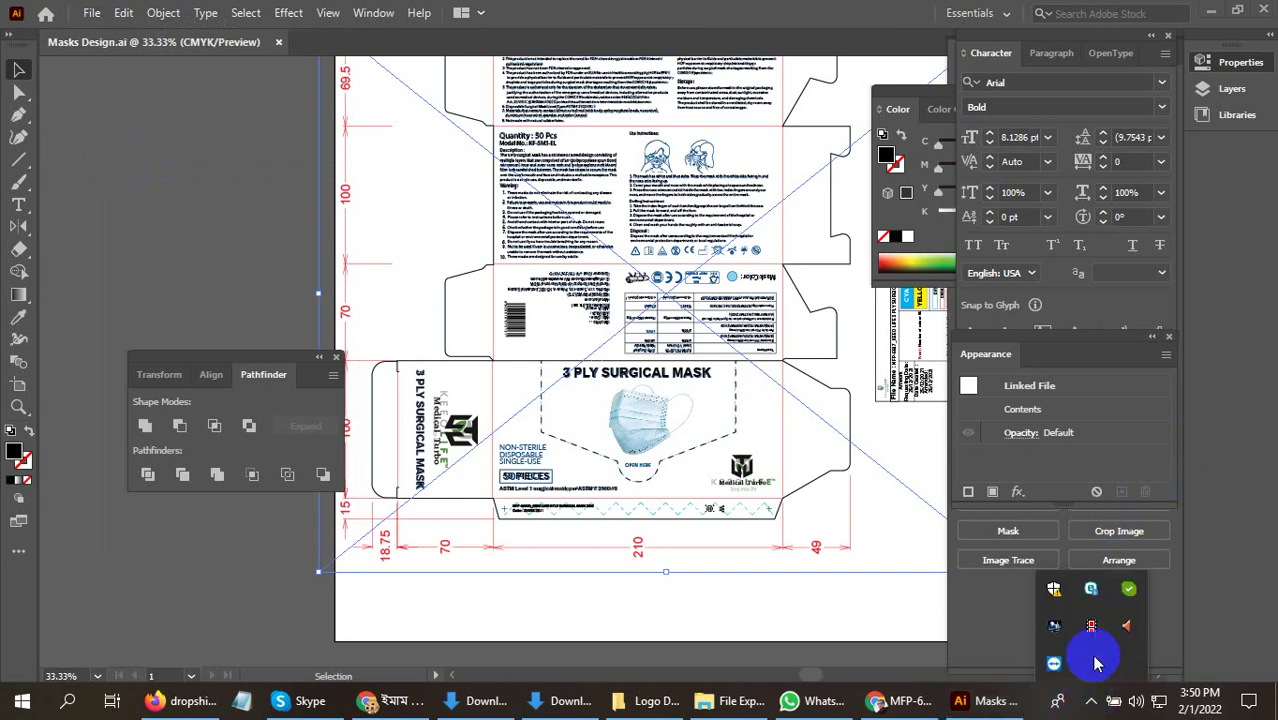